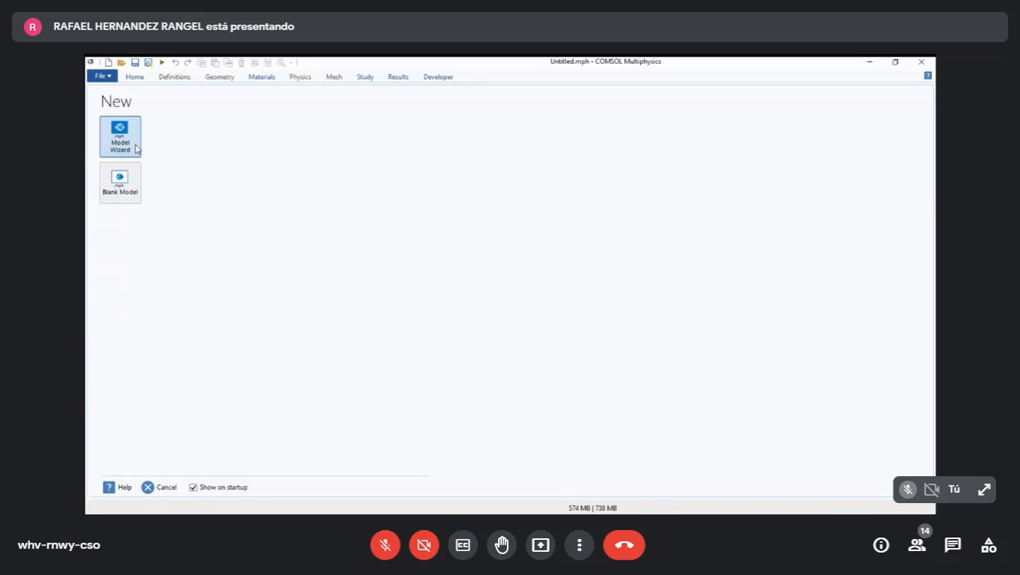
- Start a 3D model with the Model Wizard and add one Transport of Diluted Species in Porous Media interface
{"action": "left_click", "coordinate": [135, 148]}
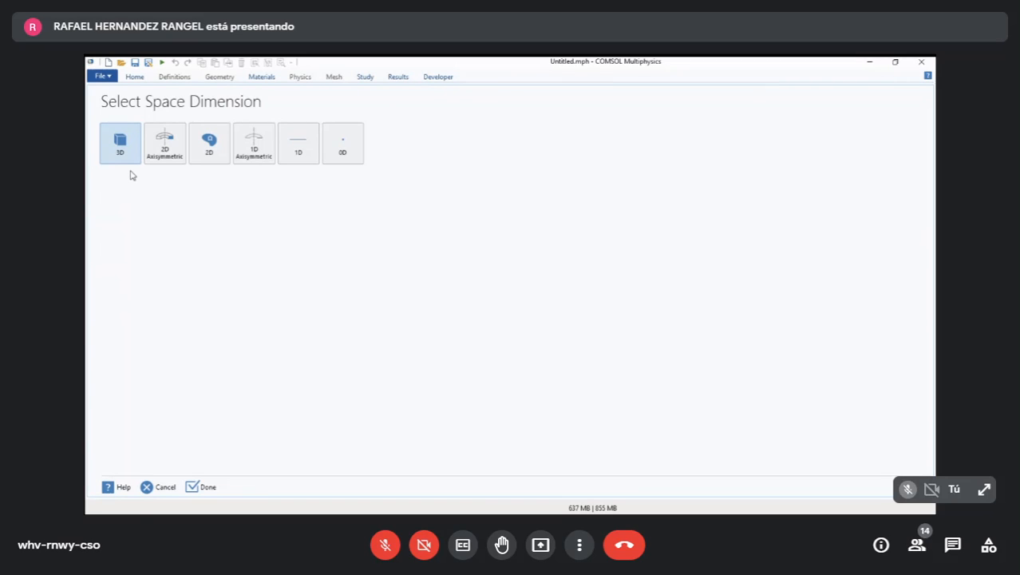
{"action": "left_click", "coordinate": [131, 169]}
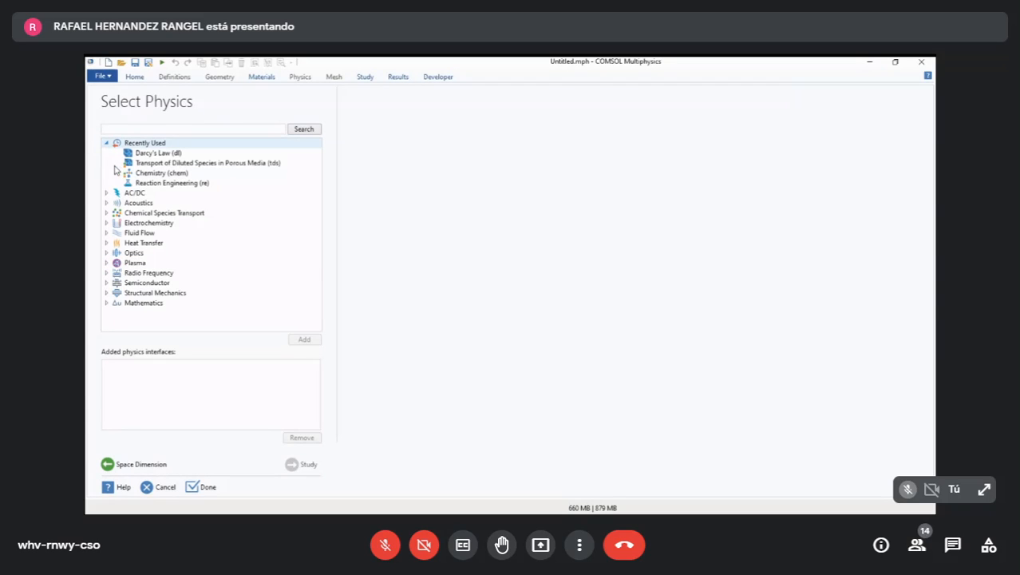
{"action": "left_click", "coordinate": [107, 143]}
{"action": "left_click", "coordinate": [107, 143]}
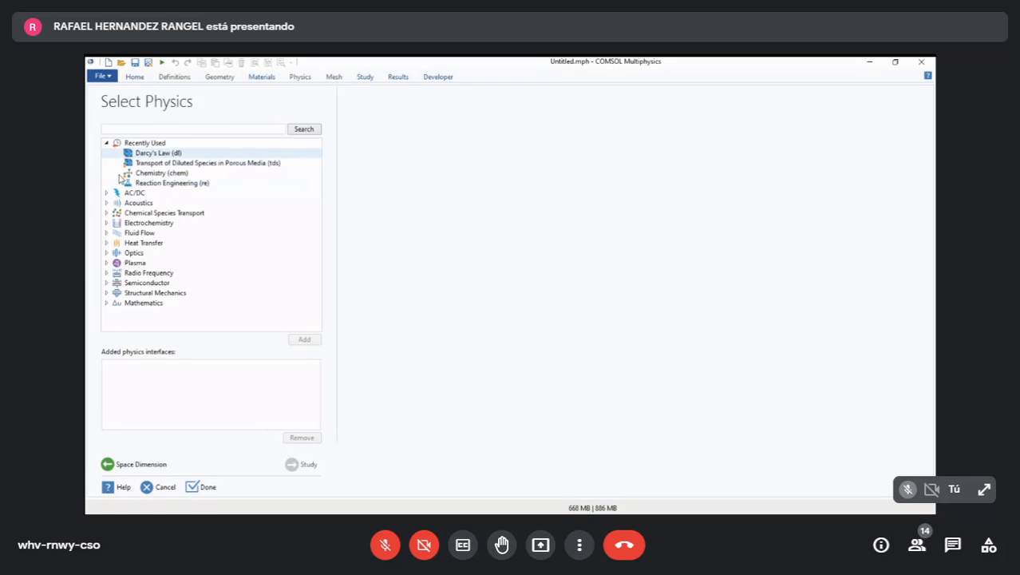
{"action": "left_click", "coordinate": [106, 143]}
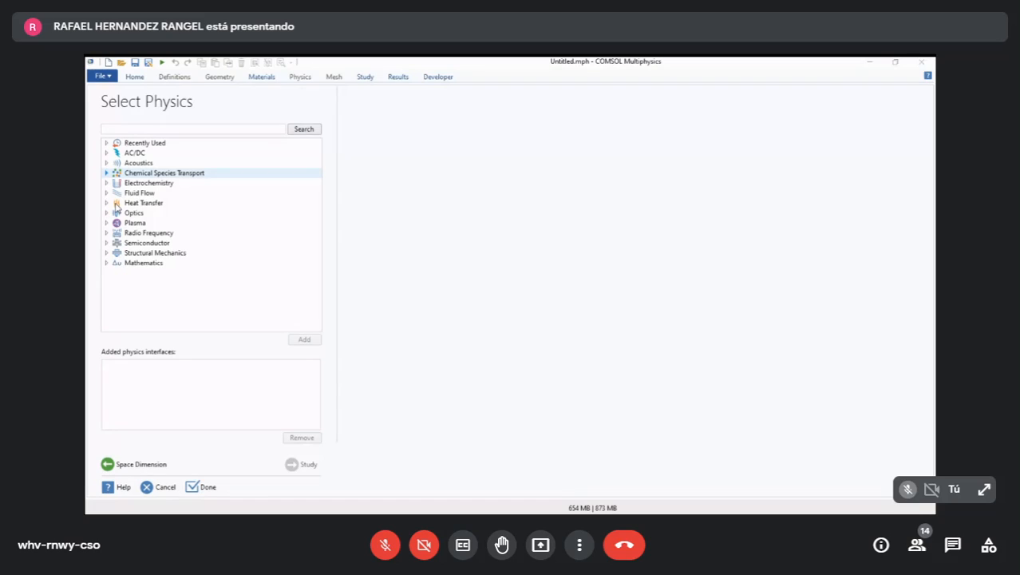
{"action": "left_click", "coordinate": [107, 173]}
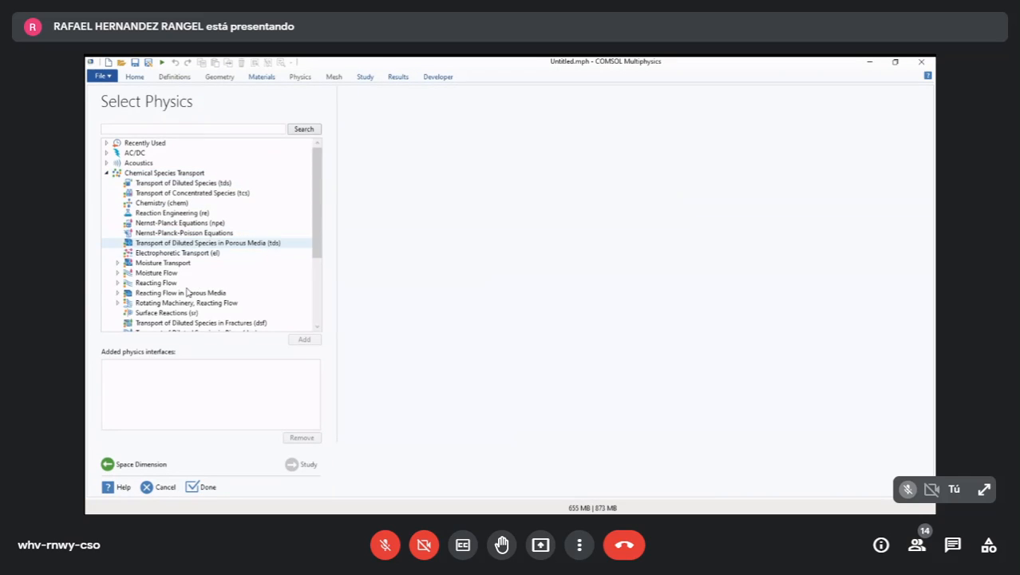
{"action": "left_click", "coordinate": [231, 243]}
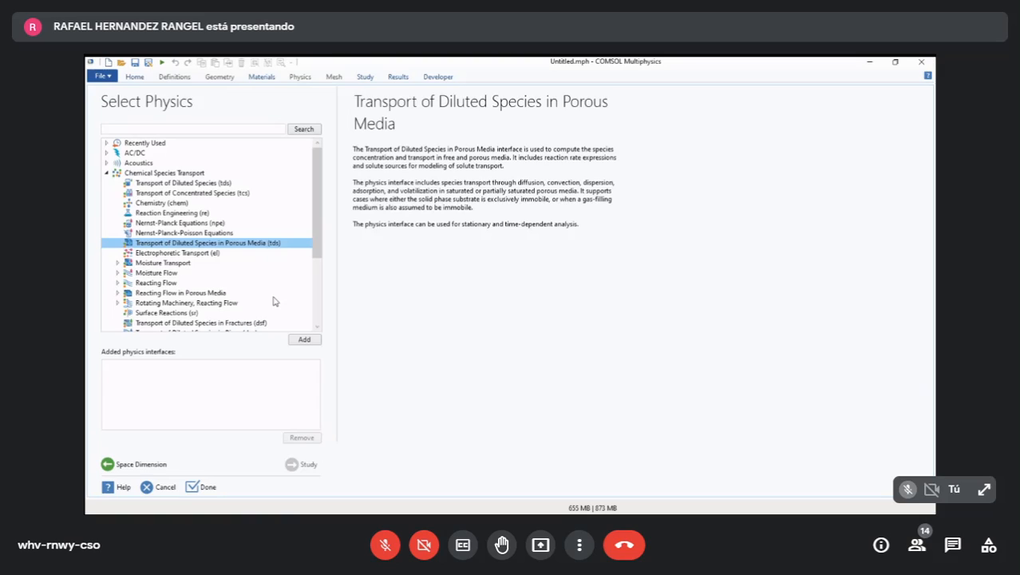
{"action": "left_click", "coordinate": [305, 339]}
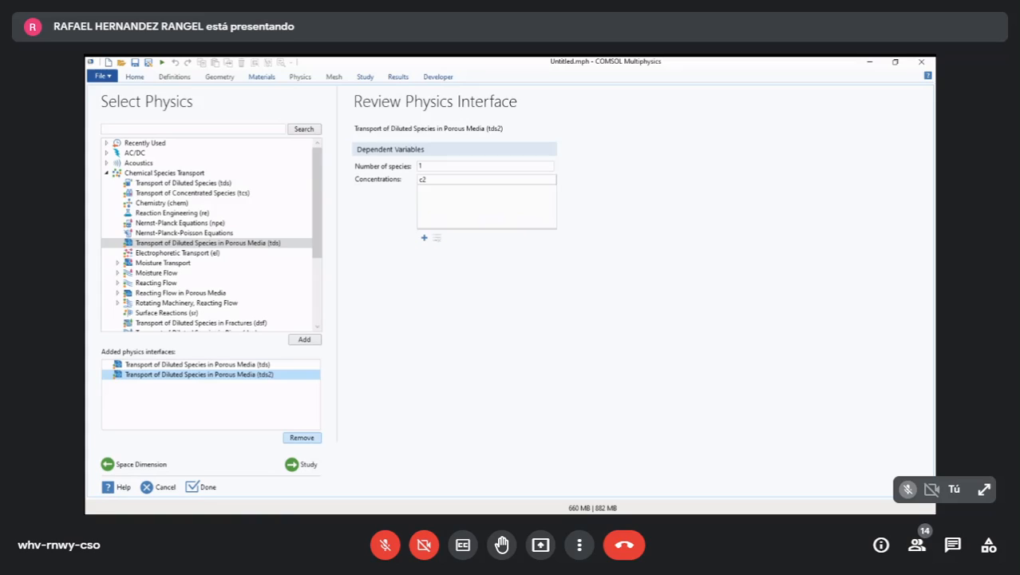
{"action": "left_click", "coordinate": [301, 437]}
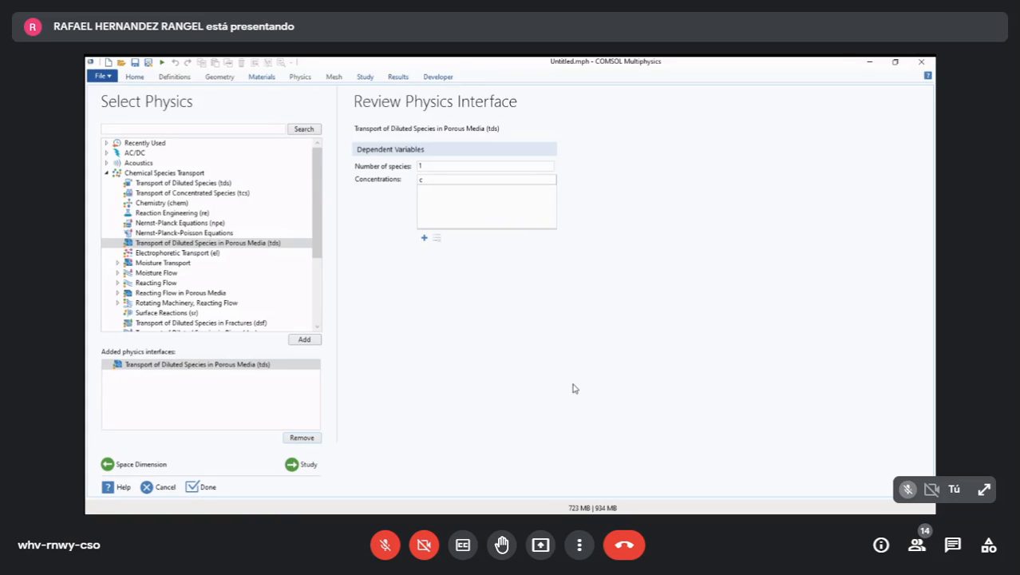
- Set the number of species to 3 and name the concentrations cA, cB and cC
{"action": "left_click", "coordinate": [514, 166]}
{"action": "key", "text": "BackSpace"}
{"action": "type", "text": "3"}
{"action": "key", "text": "Return"}
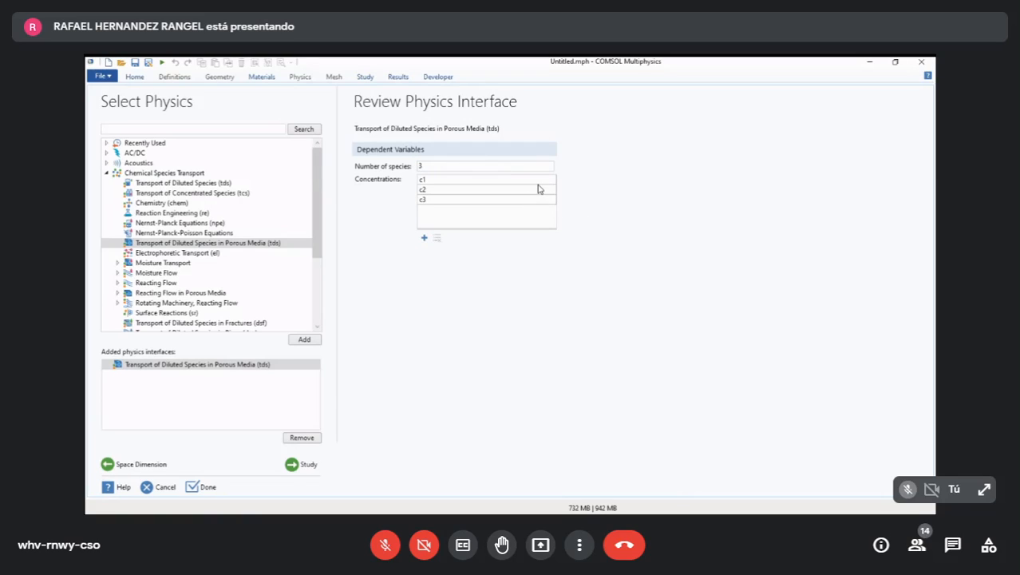
{"action": "left_click", "coordinate": [540, 217]}
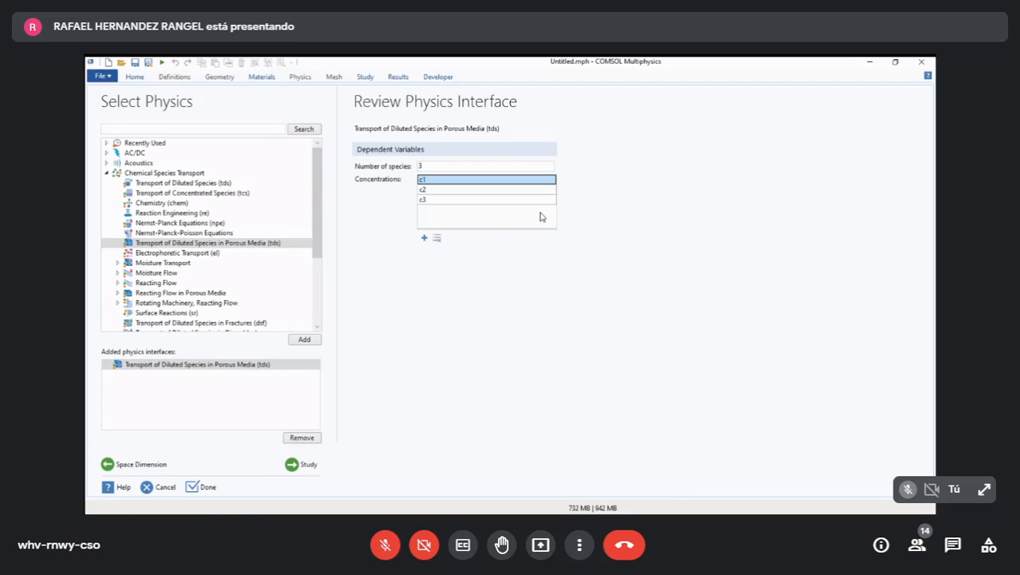
{"action": "type", "text": "cA"}
{"action": "key", "text": "Return"}
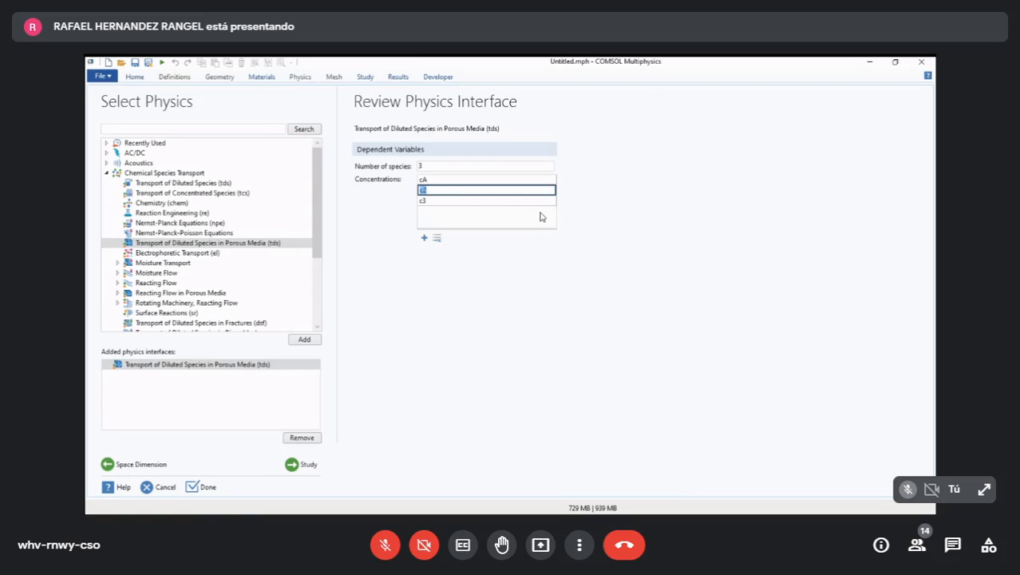
{"action": "type", "text": "cB"}
{"action": "key", "text": "Return"}
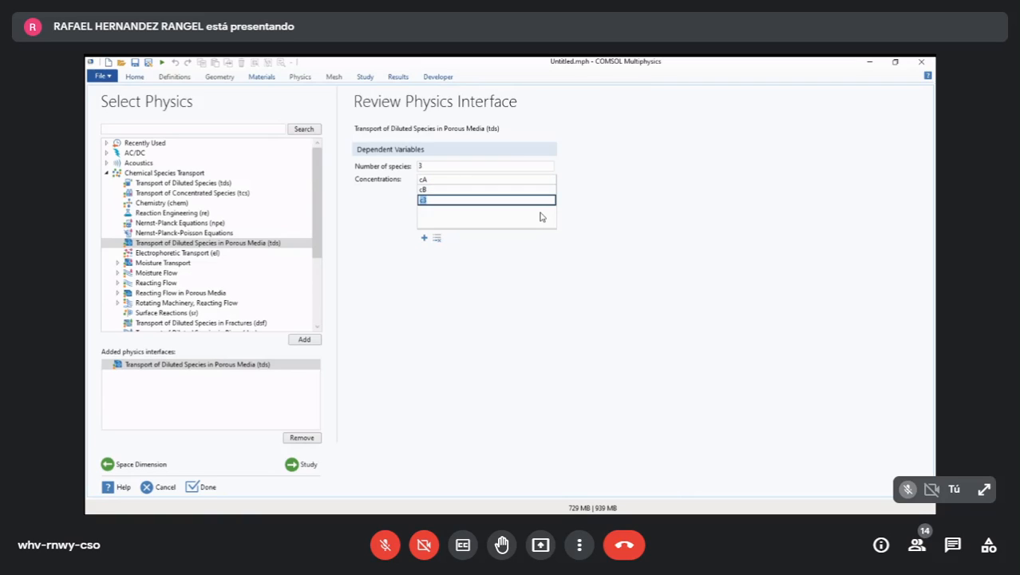
{"action": "type", "text": "cC"}
{"action": "key", "text": "Return"}
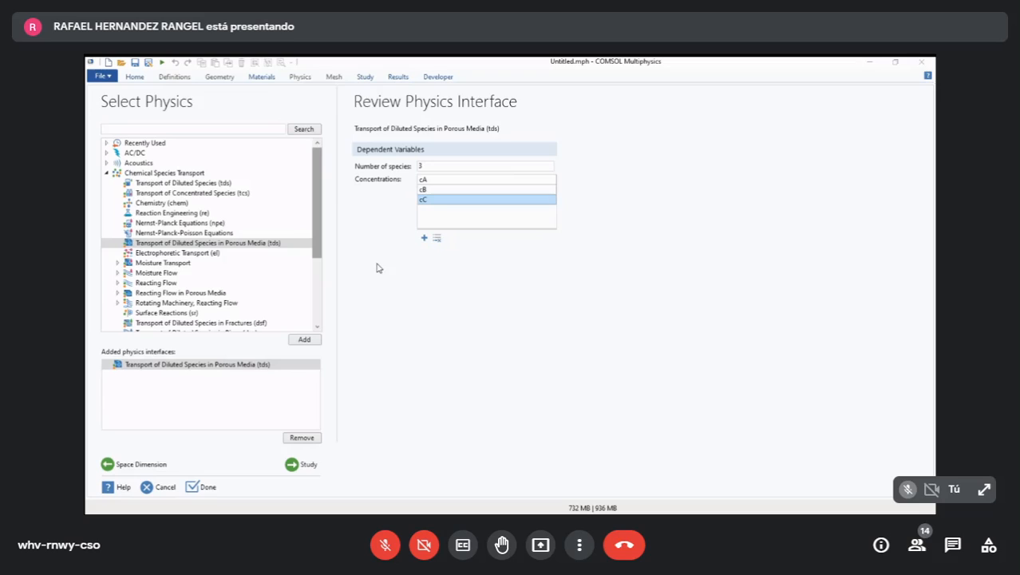
- Add the Darcy's Law interface from the Porous Media and Subsurface Flow physics under Fluid Flow
{"action": "left_click_drag", "start_coordinate": [318, 222], "coordinate": [318, 252]}
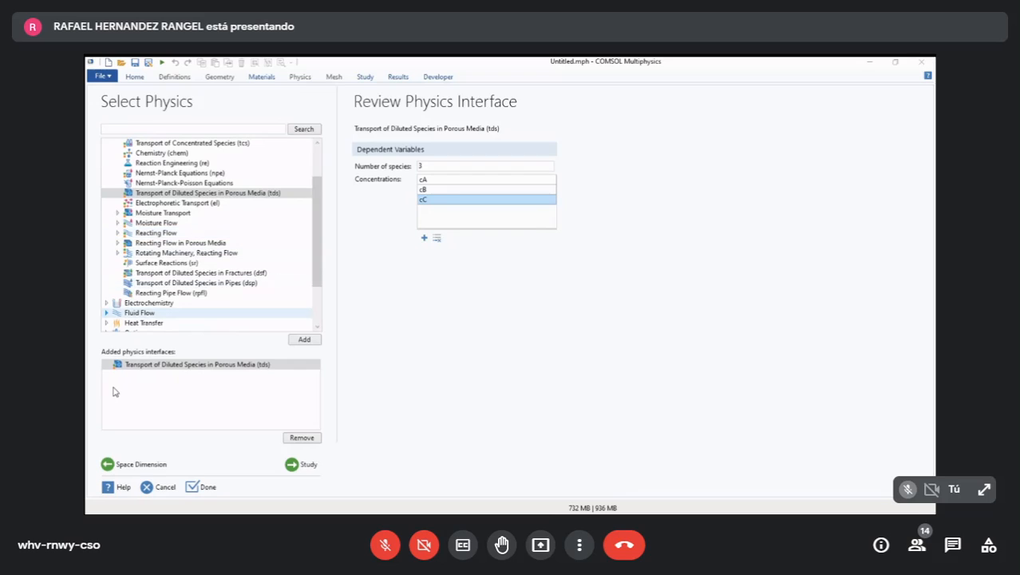
{"action": "left_click", "coordinate": [107, 313]}
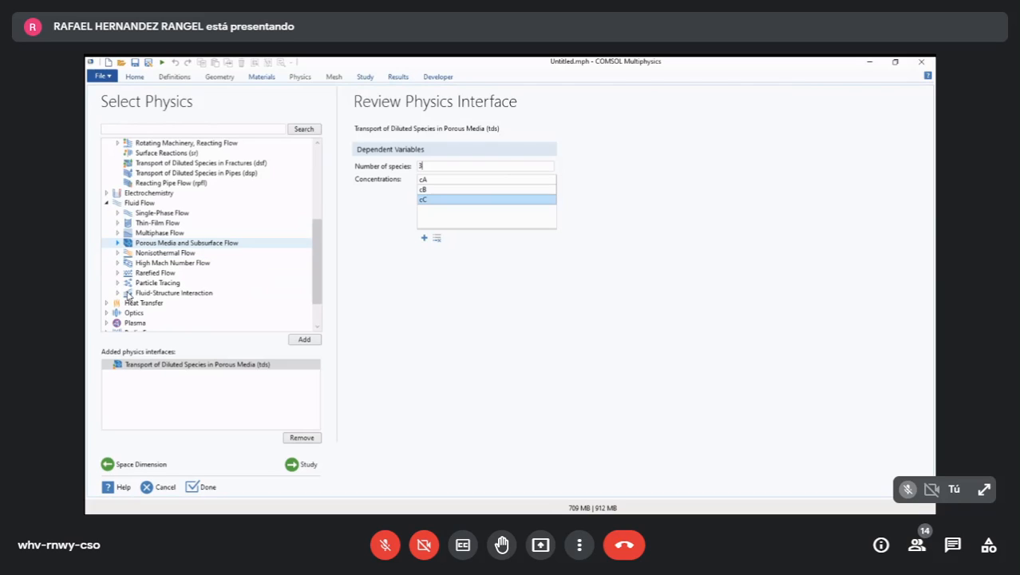
{"action": "left_click", "coordinate": [117, 242]}
{"action": "left_click", "coordinate": [181, 252]}
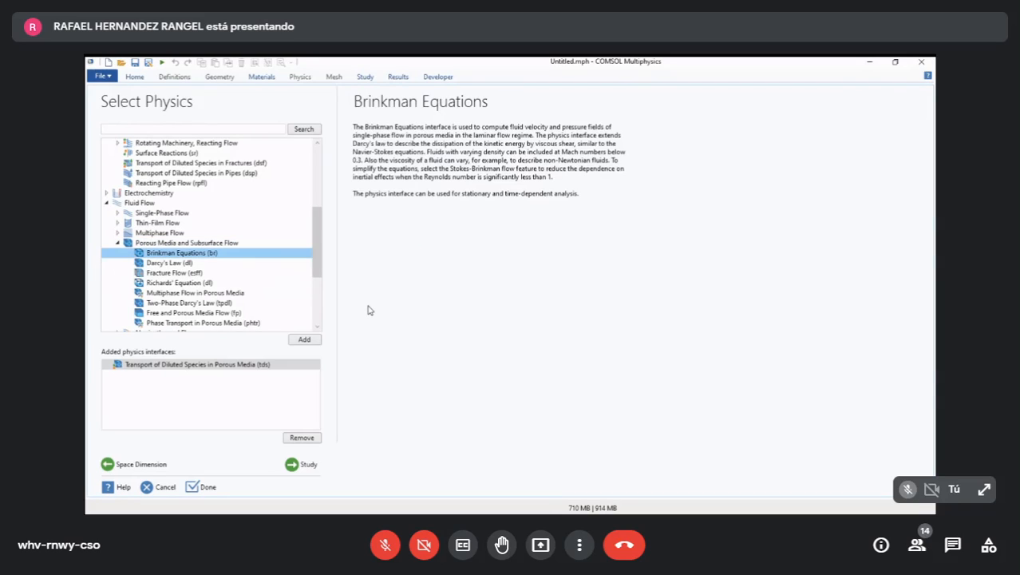
{"action": "left_click", "coordinate": [169, 263]}
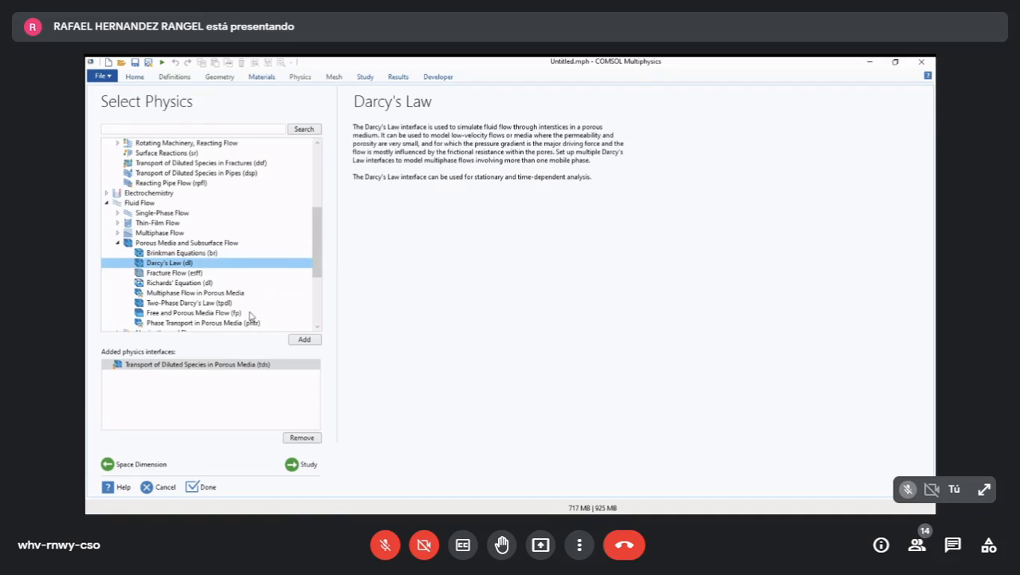
{"action": "left_click", "coordinate": [304, 340]}
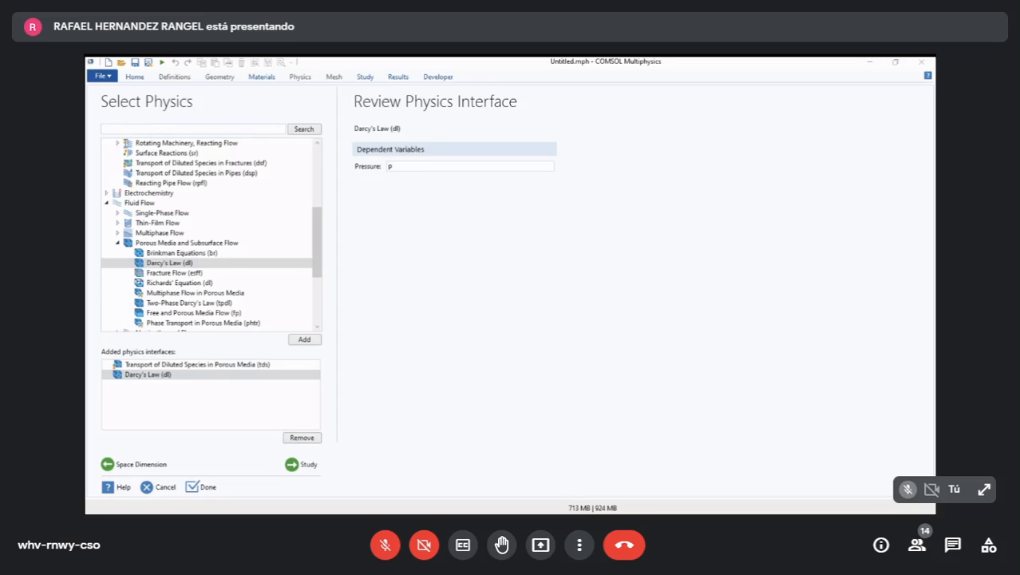
- Add the Chemistry interface from the Chemical Species Transport physics
{"action": "scroll", "coordinate": [200, 254], "scroll_direction": "up", "scroll_amount": 5}
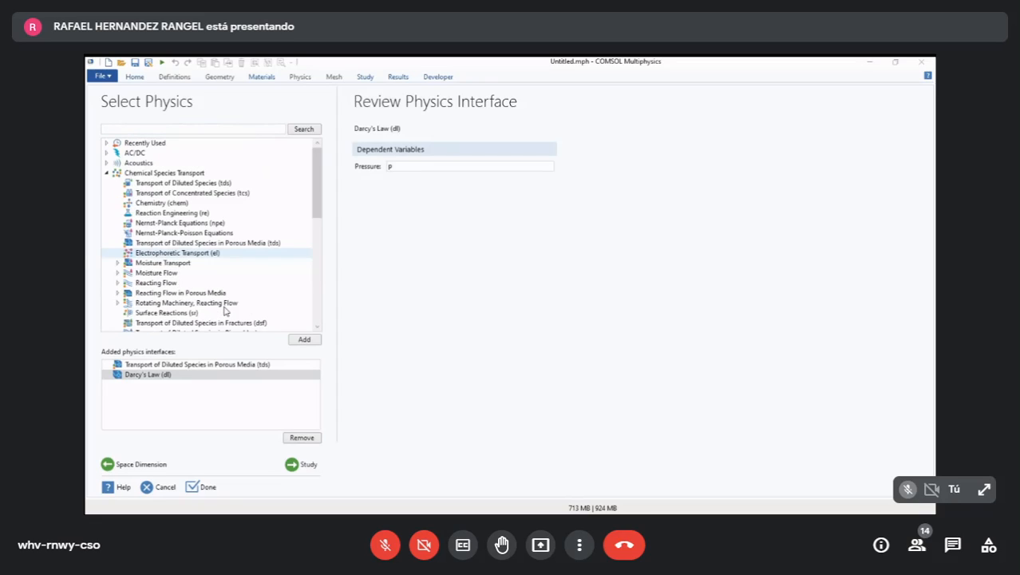
{"action": "left_click", "coordinate": [107, 143]}
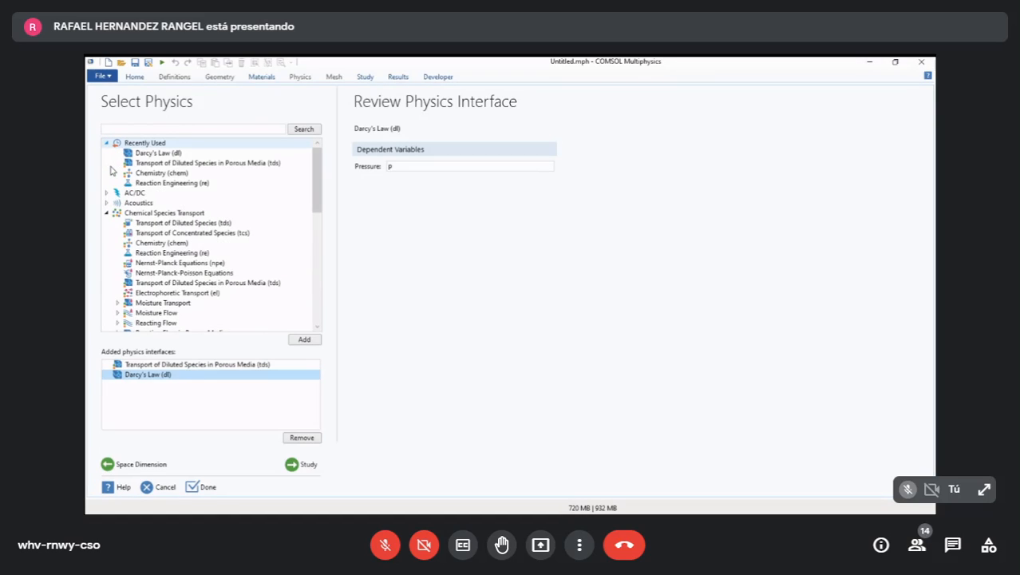
{"action": "left_click", "coordinate": [107, 142]}
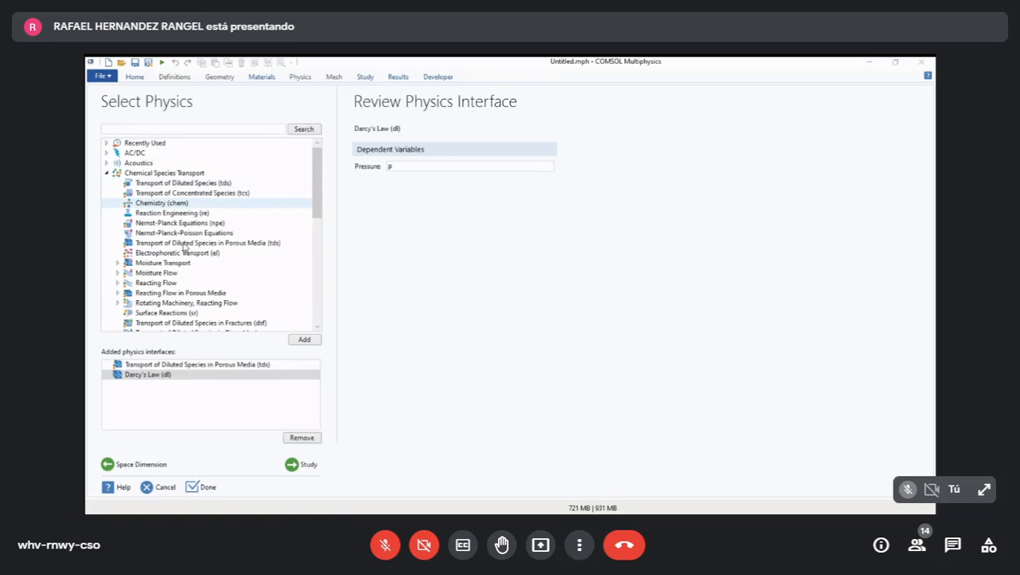
{"action": "left_click", "coordinate": [165, 204]}
{"action": "left_click", "coordinate": [304, 339]}
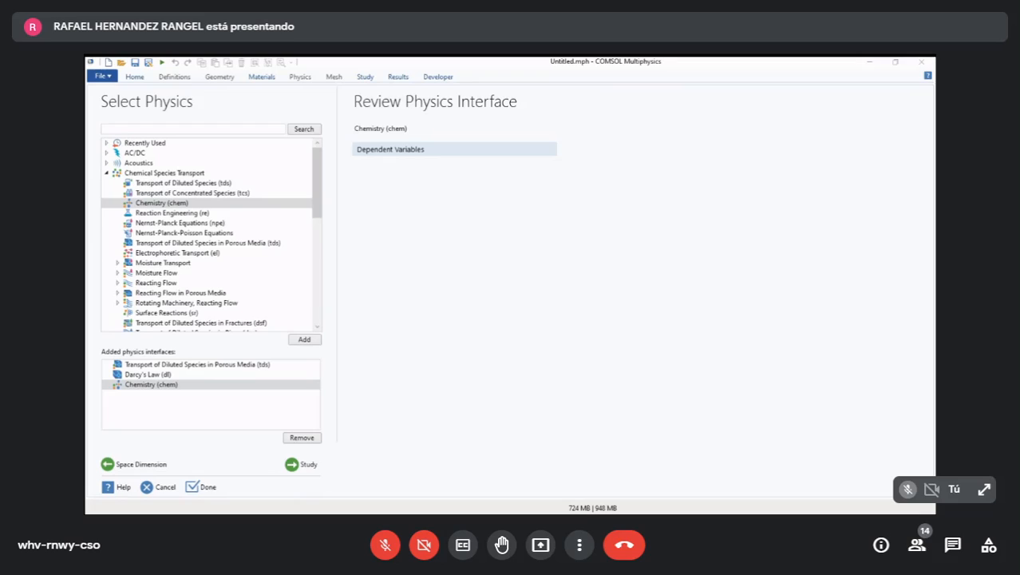
- Choose a Time Dependent study for the added physics interfaces and finish the model setup
{"action": "left_click", "coordinate": [302, 463]}
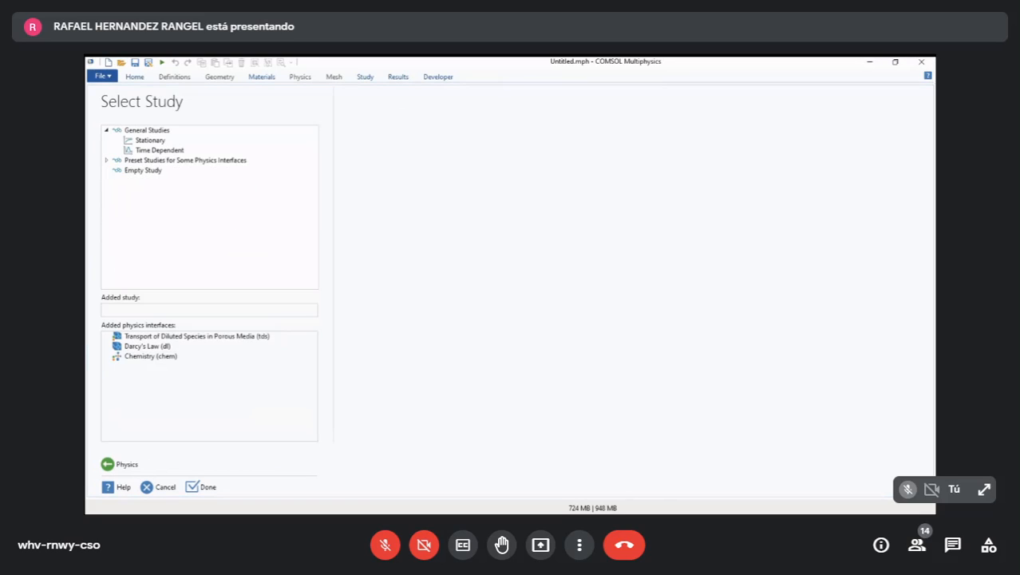
{"action": "left_click", "coordinate": [160, 150]}
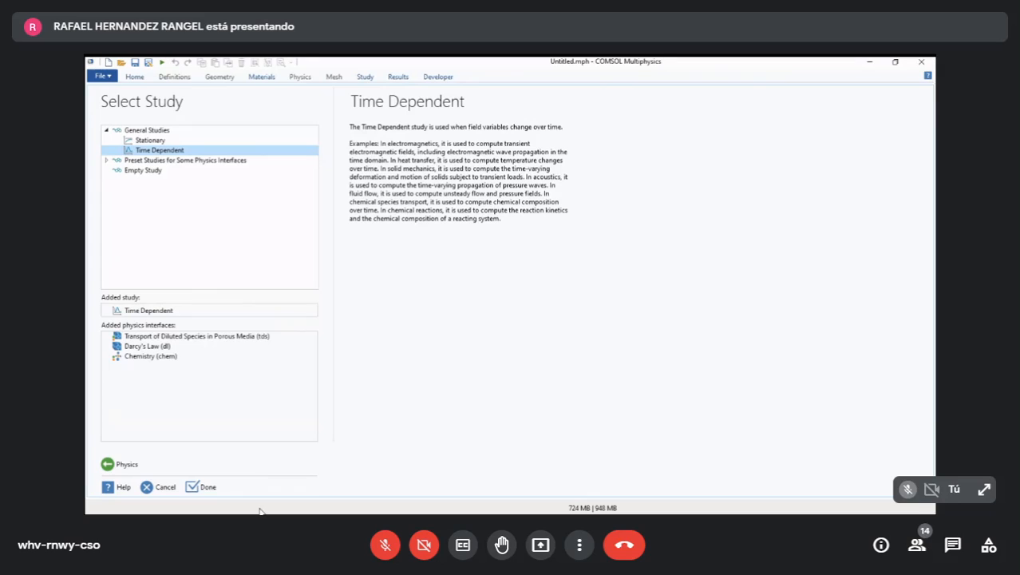
{"action": "left_click", "coordinate": [202, 486]}
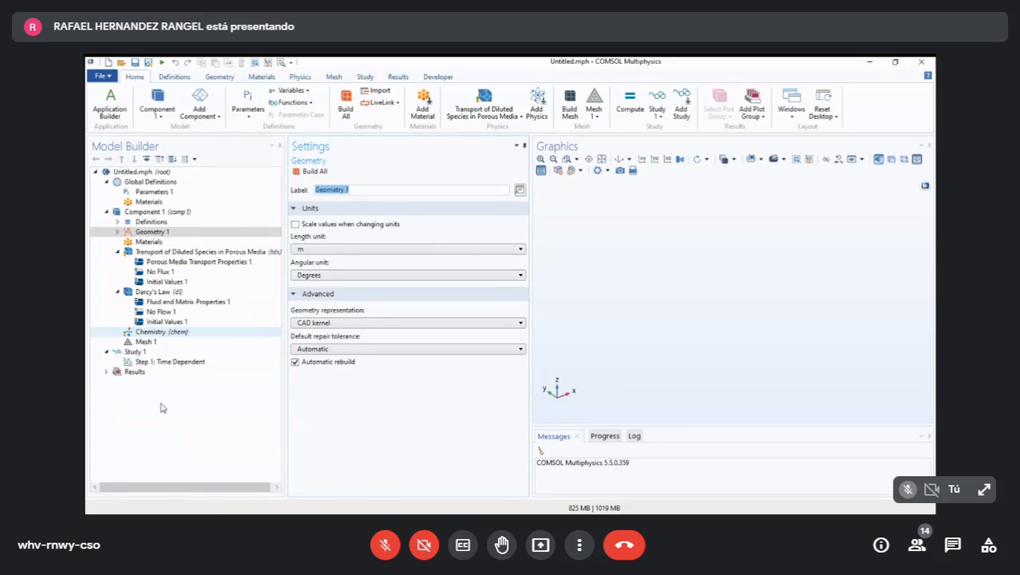
- Move the Chemistry interface above Transport of Diluted Species in Porous Media in the model tree
{"action": "left_click_drag", "start_coordinate": [148, 332], "coordinate": [157, 253]}
{"action": "left_click_drag", "start_coordinate": [175, 307], "coordinate": [173, 294]}
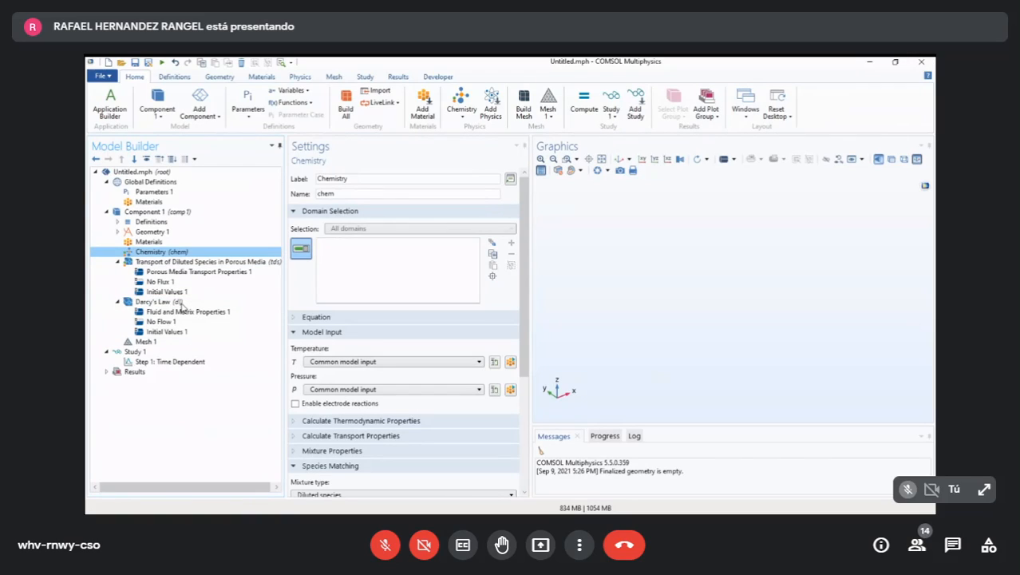
{"action": "mouse_move", "coordinate": [178, 305]}
{"action": "left_mouse_down"}
{"action": "mouse_move", "coordinate": [182, 425]}
{"action": "mouse_move", "coordinate": [172, 305]}
{"action": "left_mouse_up"}
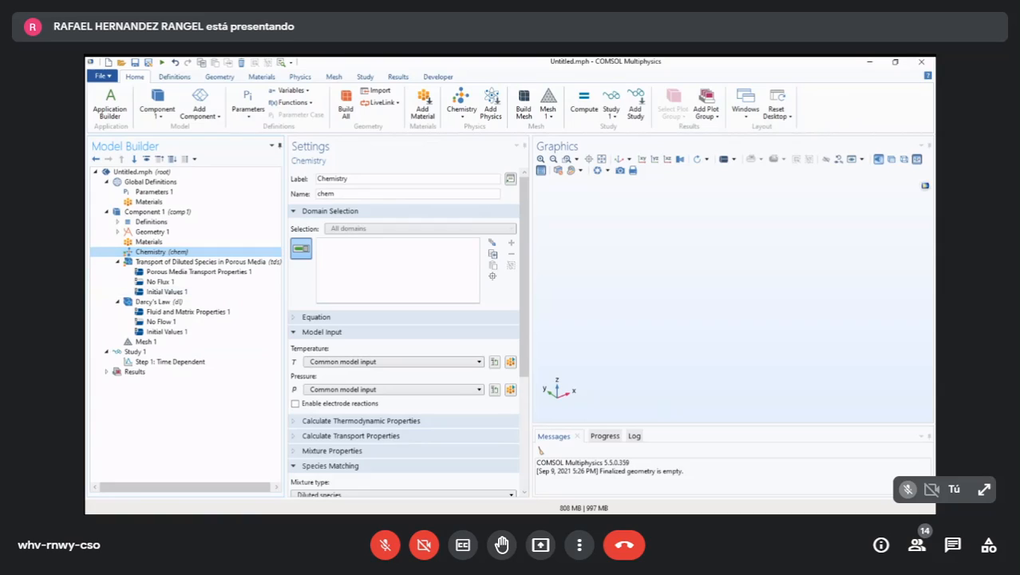
{"action": "key", "text": "Up"}
{"action": "key", "text": "Up"}
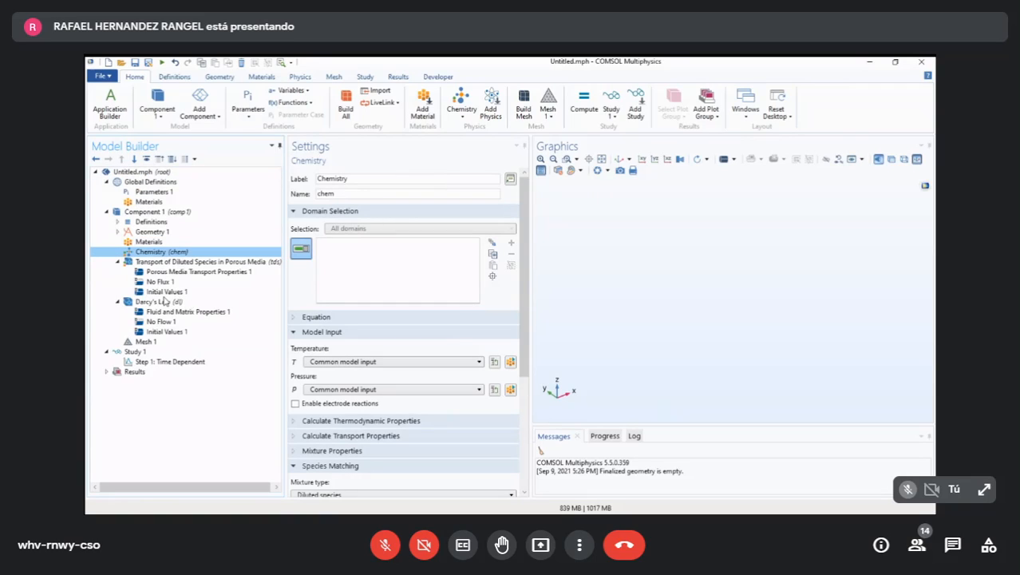
{"action": "key", "text": "Down"}
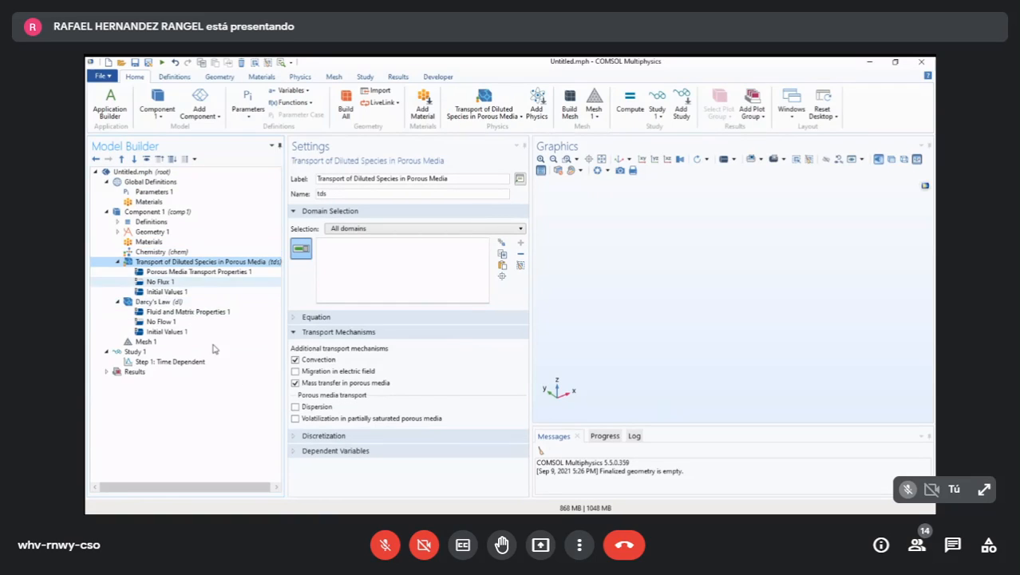
{"action": "key", "text": "Down"}
{"action": "key", "text": "Down"}
{"action": "key", "text": "Down"}
{"action": "key", "text": "Down"}
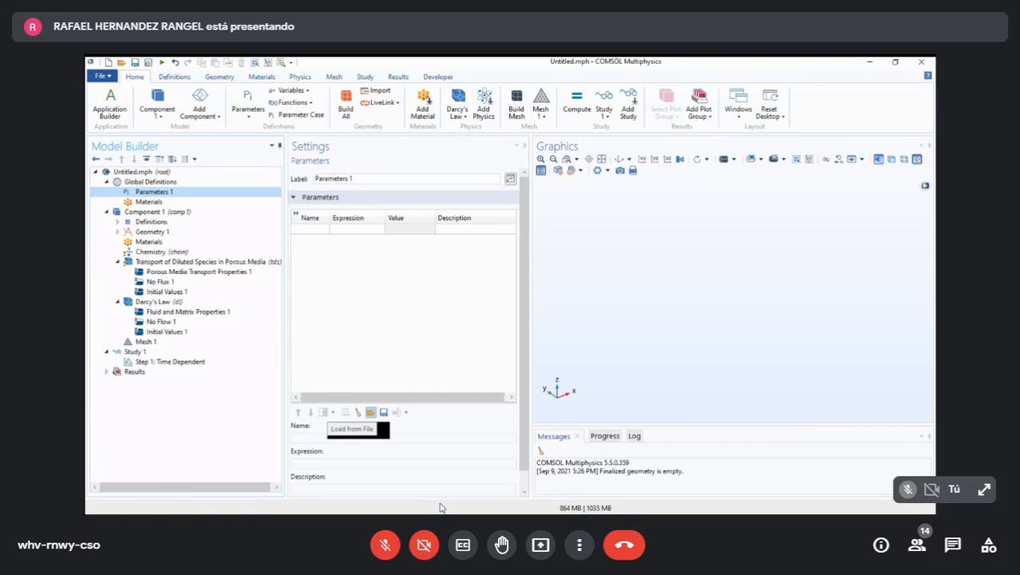
- Load the global parameters from the text file packed_bed_reactor_3d_parameters into Parameters 1 and look through the list
{"action": "left_click", "coordinate": [371, 412]}
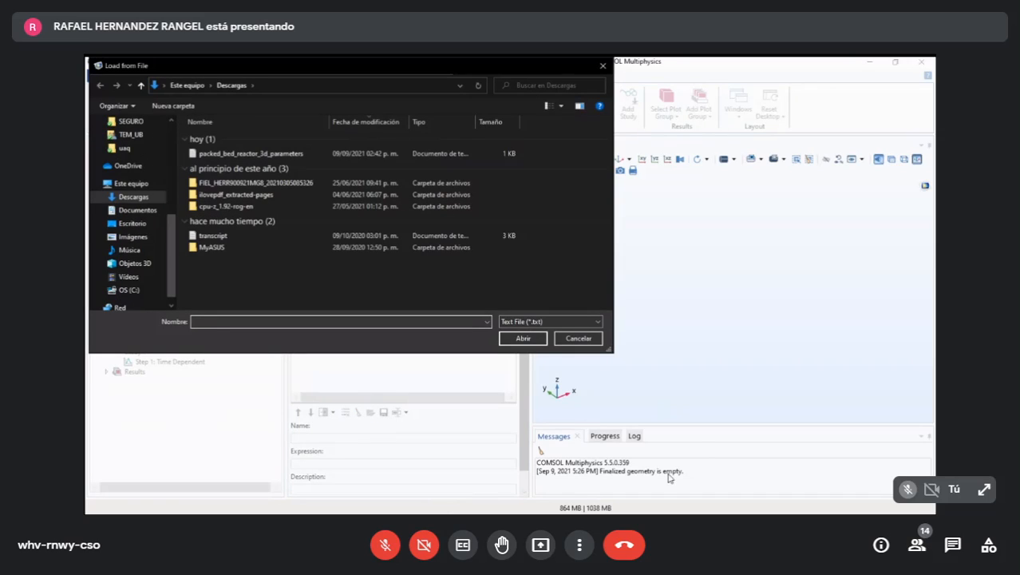
{"action": "key", "text": "Escape"}
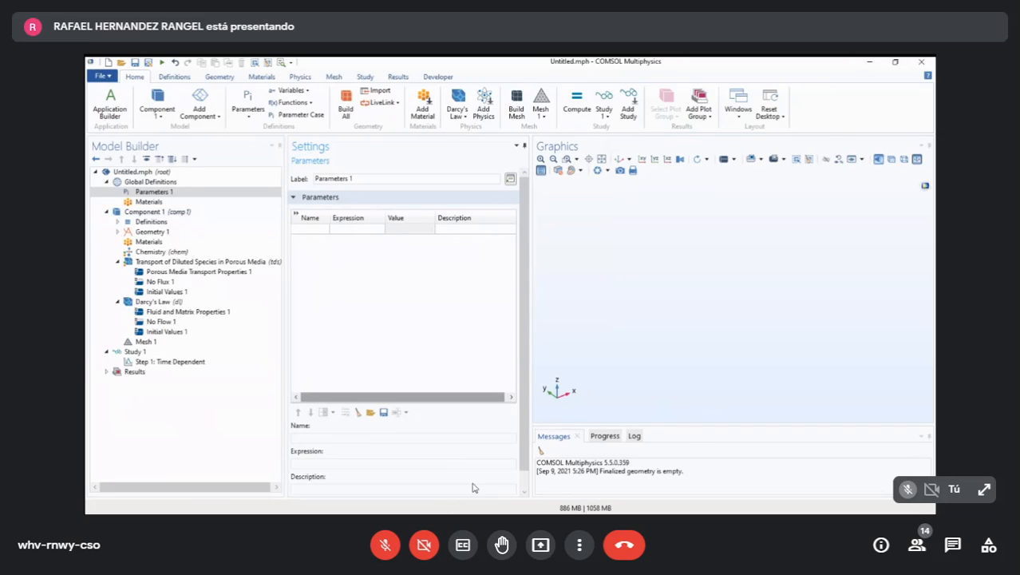
{"action": "left_click", "coordinate": [370, 412]}
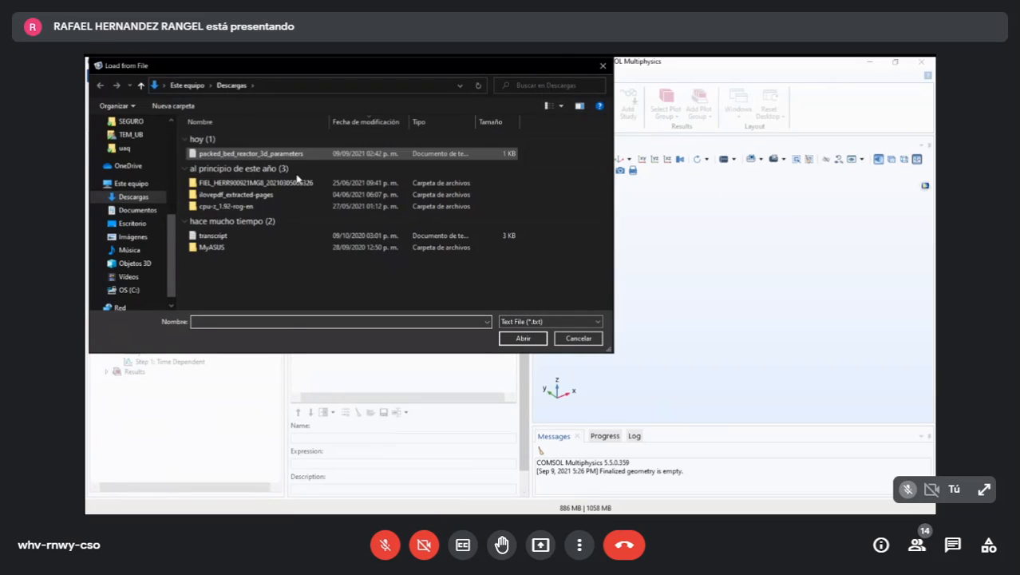
{"action": "double_click", "coordinate": [296, 155]}
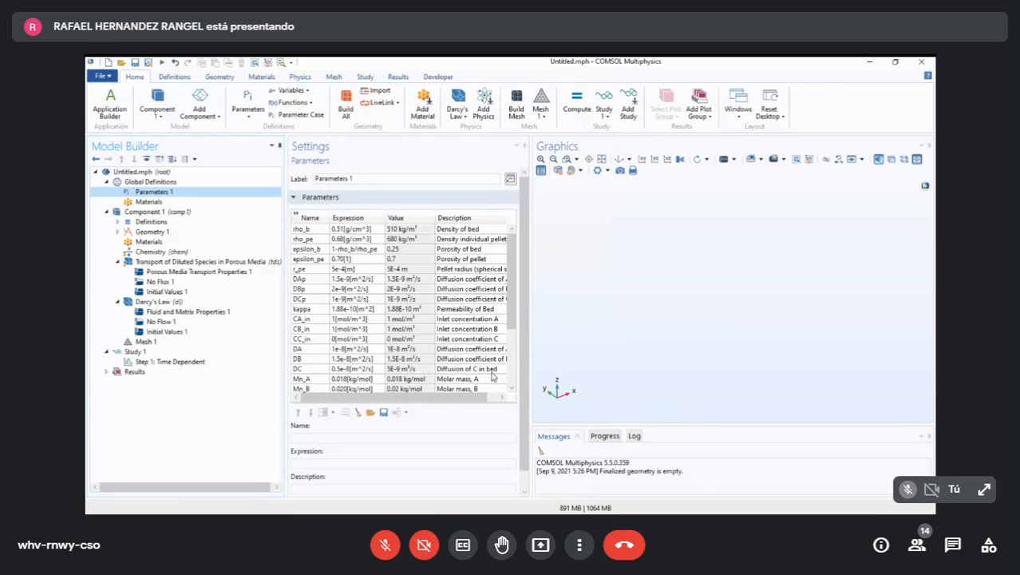
{"action": "scroll", "coordinate": [492, 377], "scroll_direction": "down", "scroll_amount": 1}
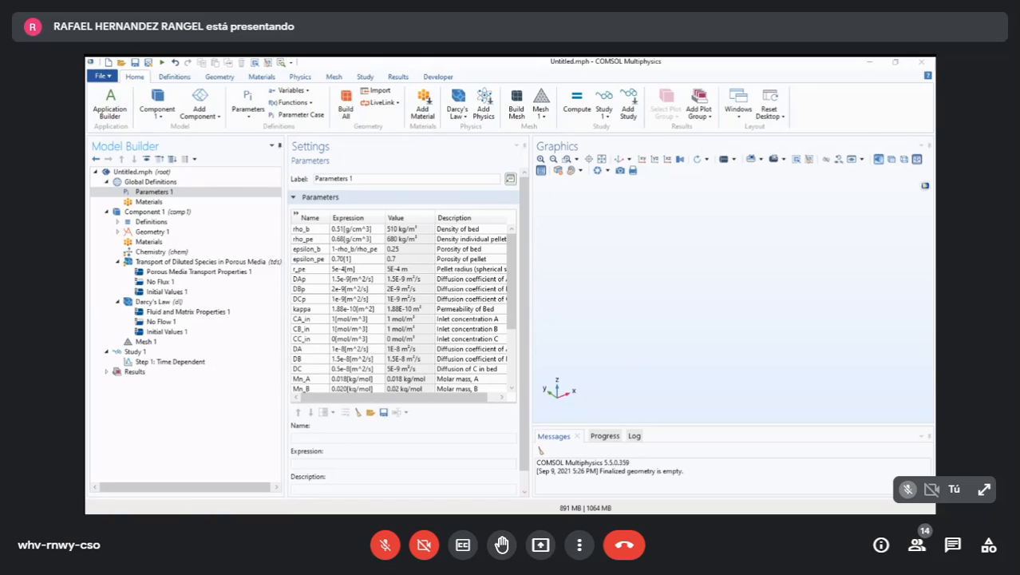
- Insert the geometry sequence from the file packed_bed_reactor_3d_geom_sequence into Geometry 1
{"action": "left_click", "coordinate": [152, 232]}
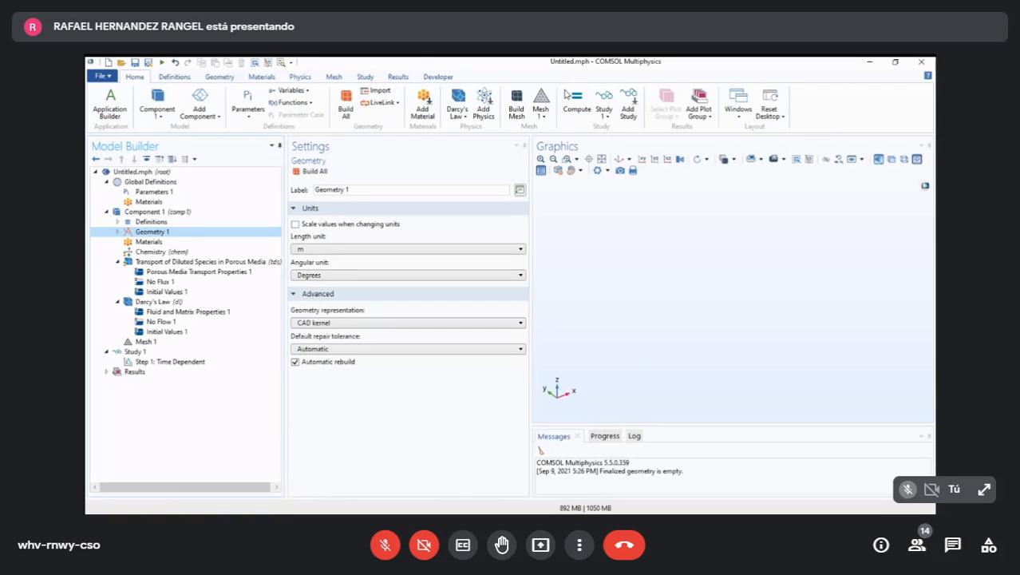
{"action": "left_click", "coordinate": [219, 77]}
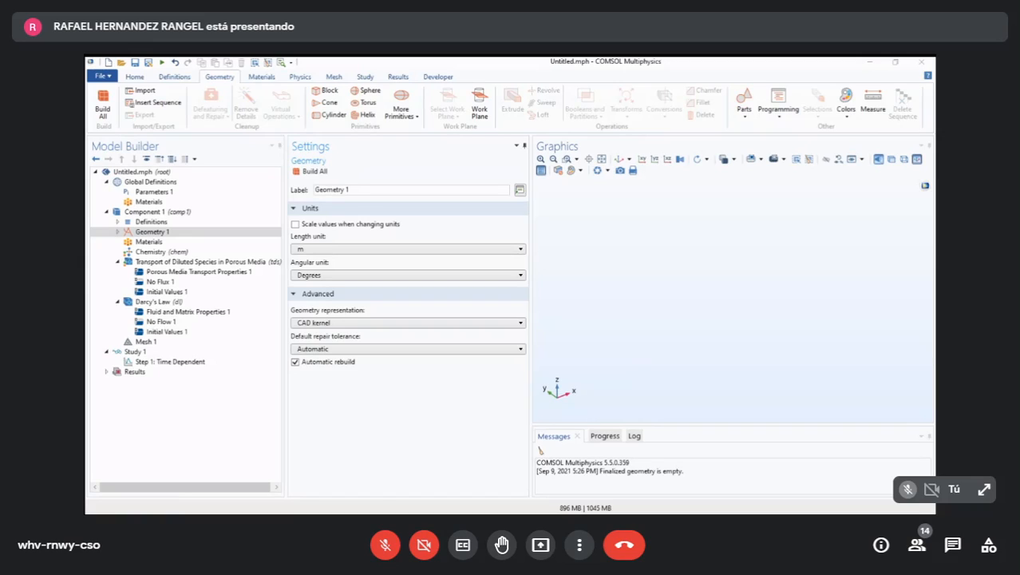
{"action": "left_click", "coordinate": [146, 414]}
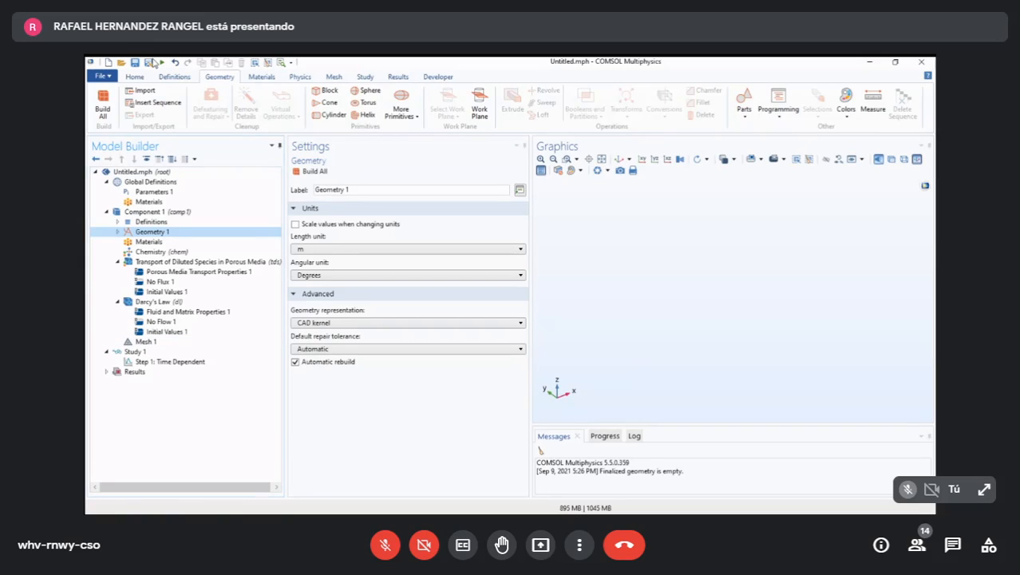
{"action": "left_click", "coordinate": [181, 105]}
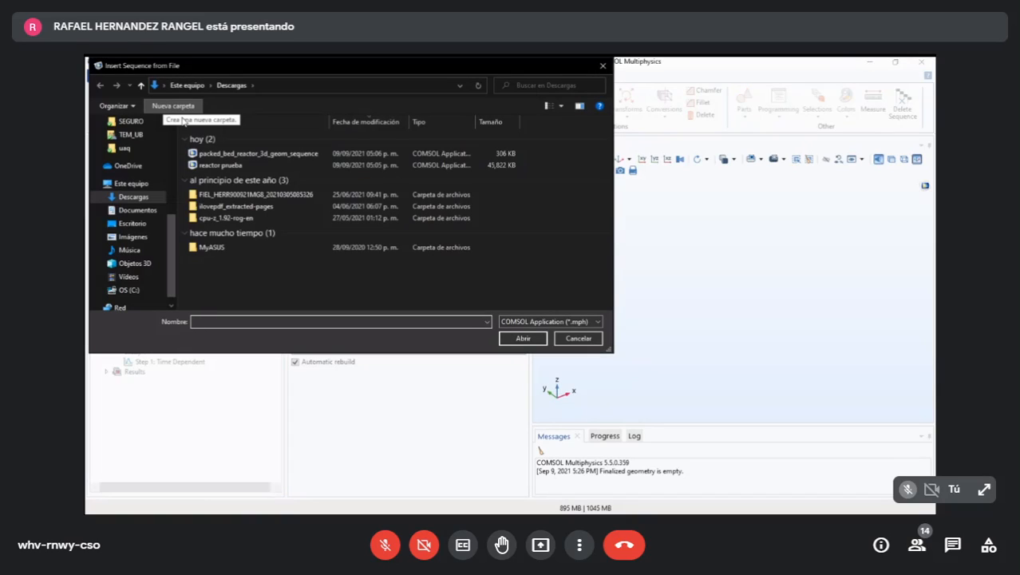
{"action": "left_click", "coordinate": [335, 153]}
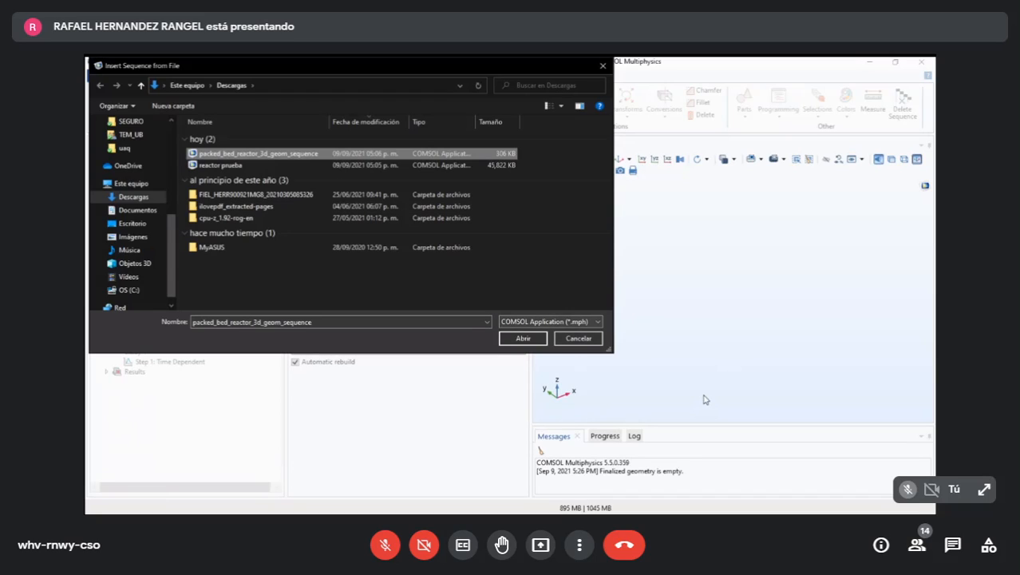
{"action": "key", "text": "Return"}
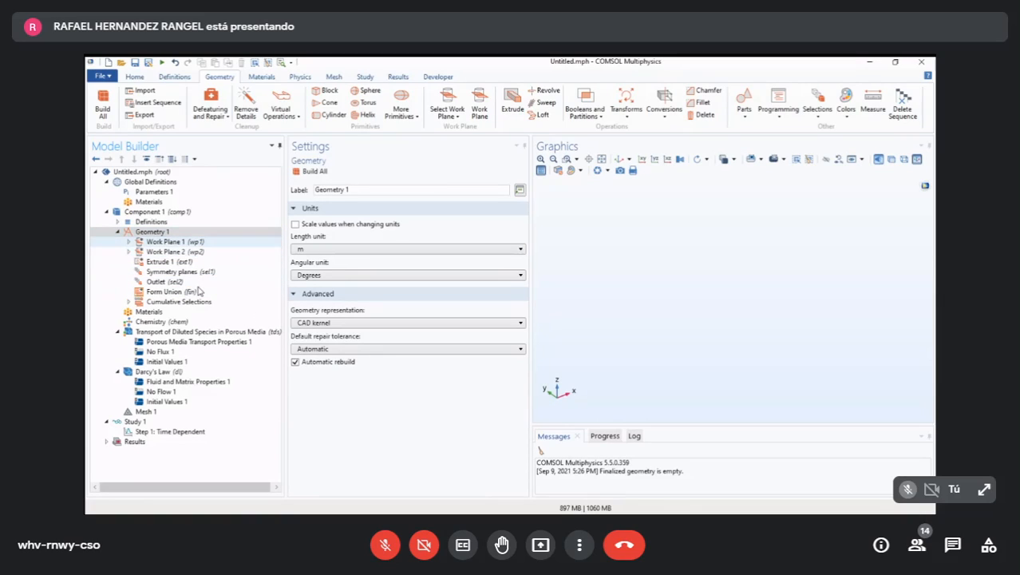
- Review the inserted work planes and the Outlet selection, and build all objects of Geometry 1
{"action": "left_click", "coordinate": [166, 241]}
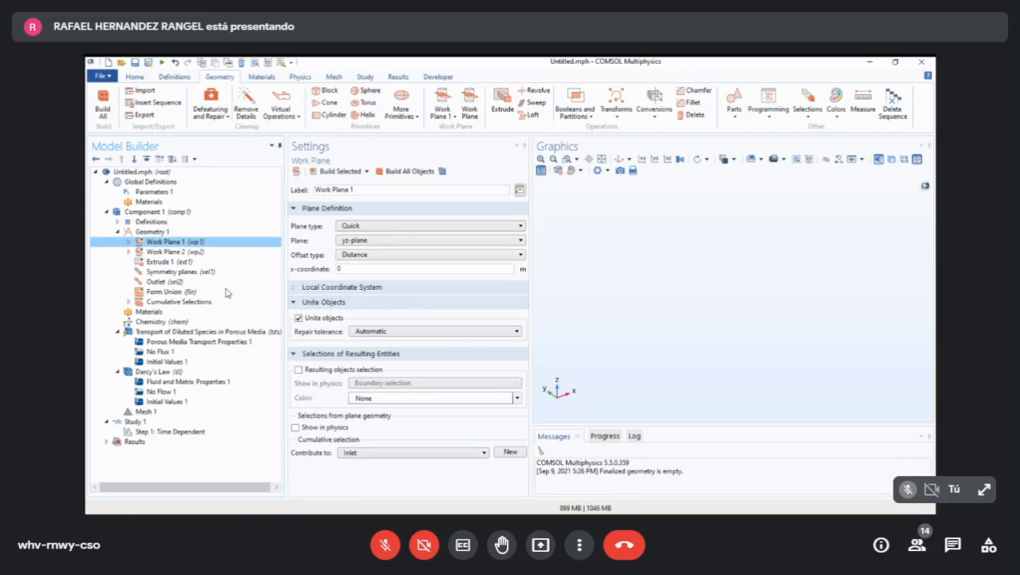
{"action": "key", "text": "Down"}
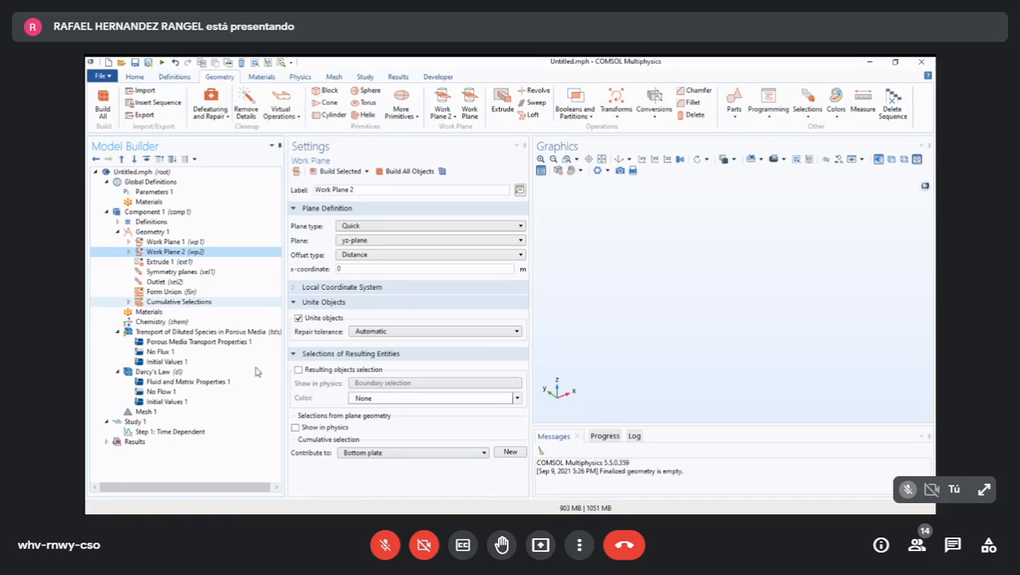
{"action": "left_click", "coordinate": [155, 281]}
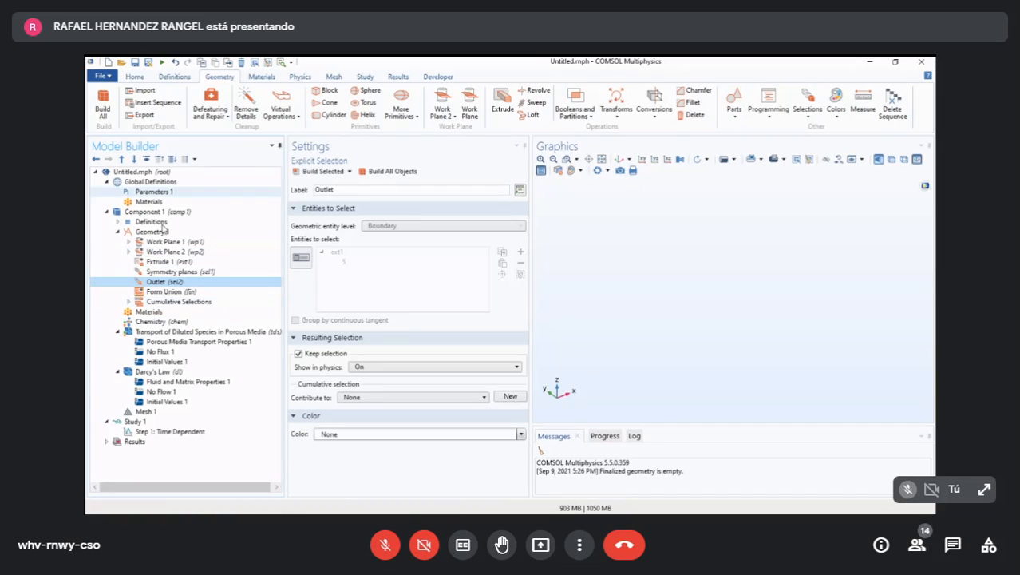
{"action": "key", "text": "Left"}
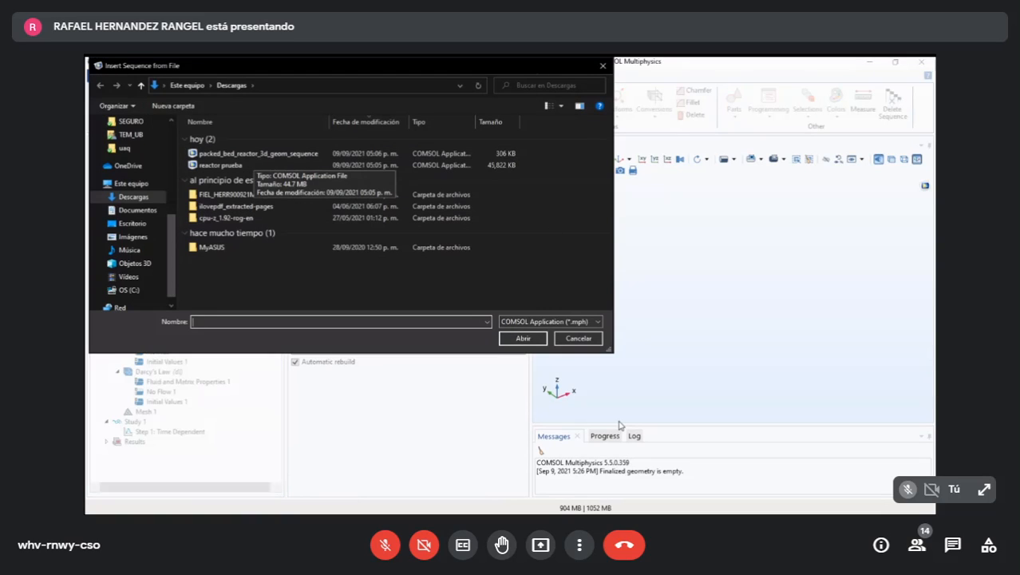
{"action": "left_click", "coordinate": [578, 338]}
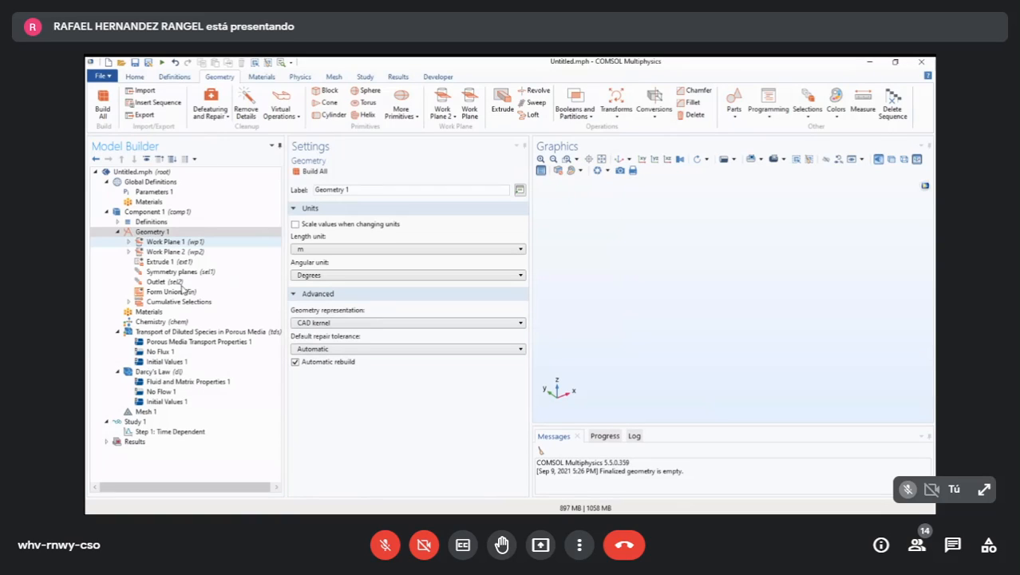
{"action": "key", "text": "Left"}
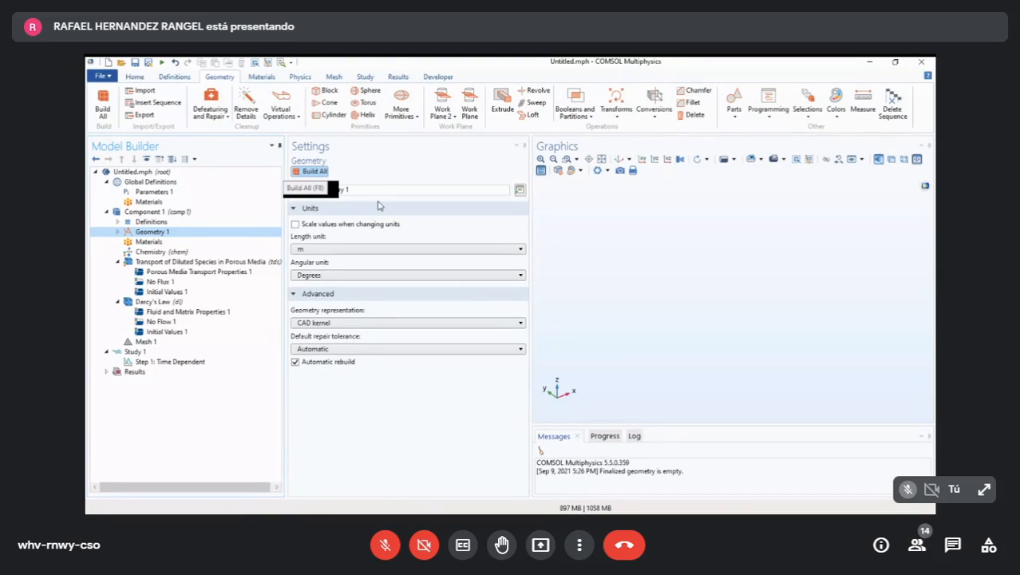
{"action": "key", "text": "F8"}
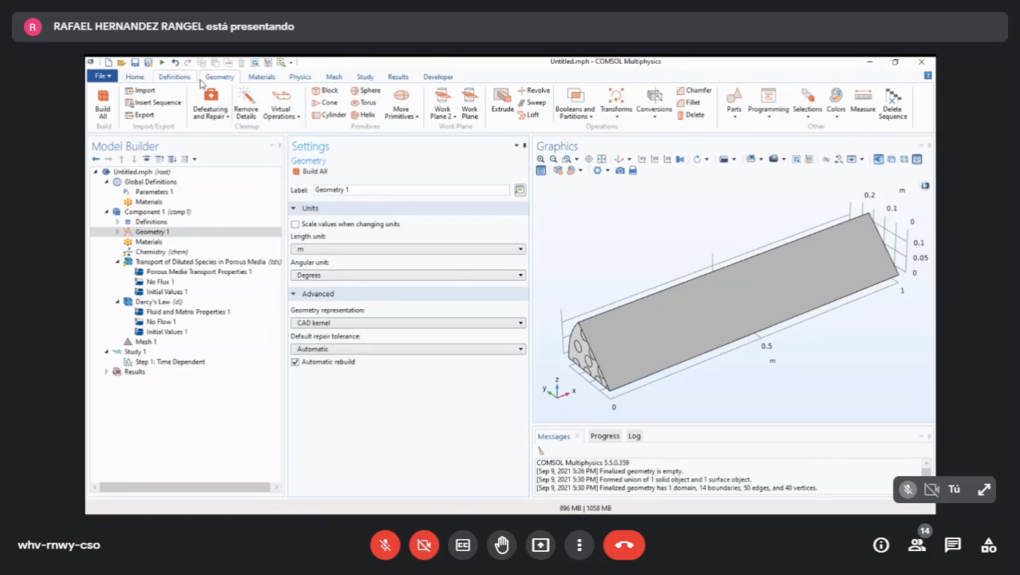
- Inspect the reactor's perforated end face and long side face in the 3D geometry view
{"action": "left_click", "coordinate": [134, 77]}
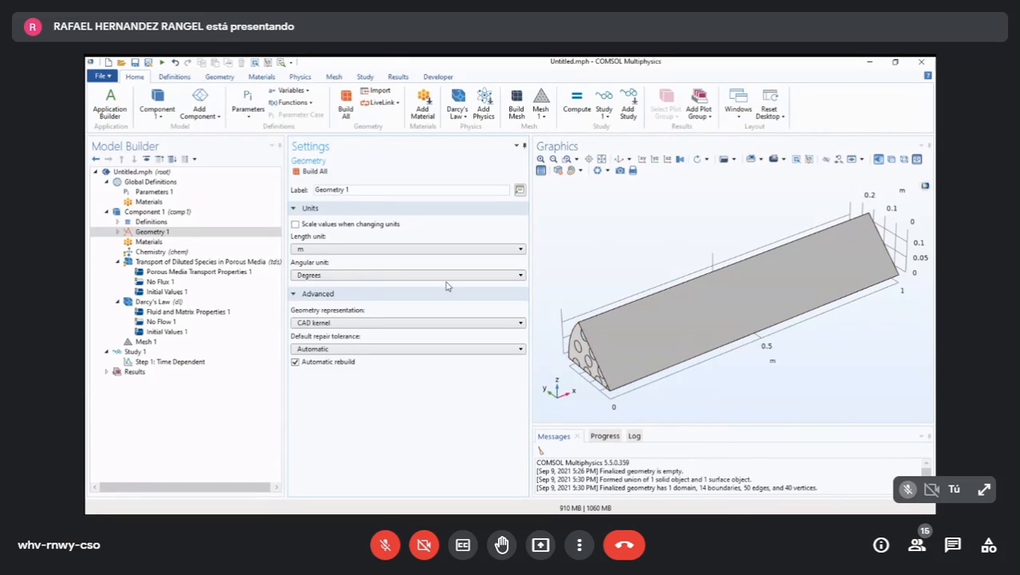
{"action": "left_click", "coordinate": [582, 356]}
{"action": "left_click", "coordinate": [612, 344]}
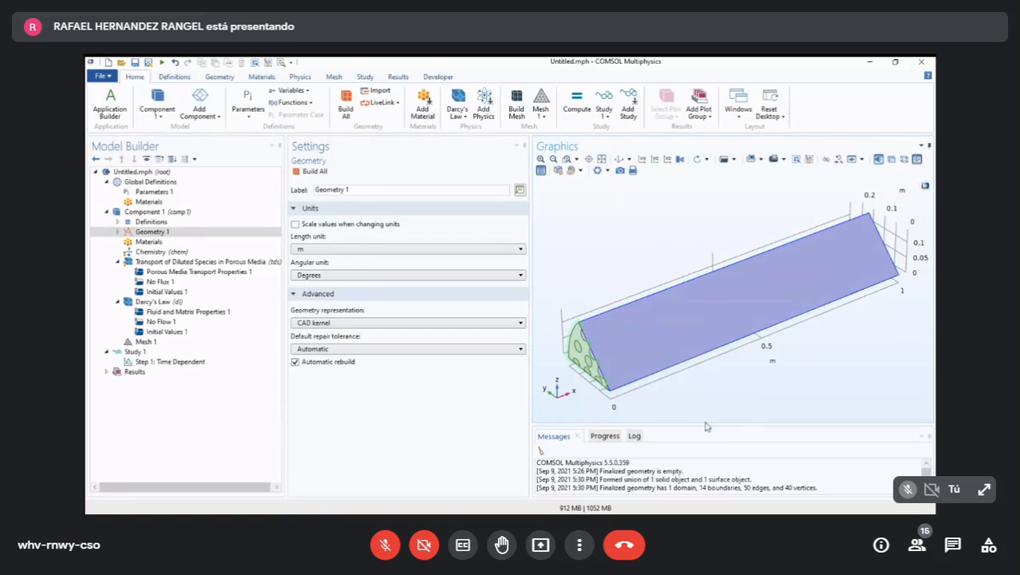
{"action": "left_click", "coordinate": [582, 351]}
{"action": "left_click", "coordinate": [620, 344]}
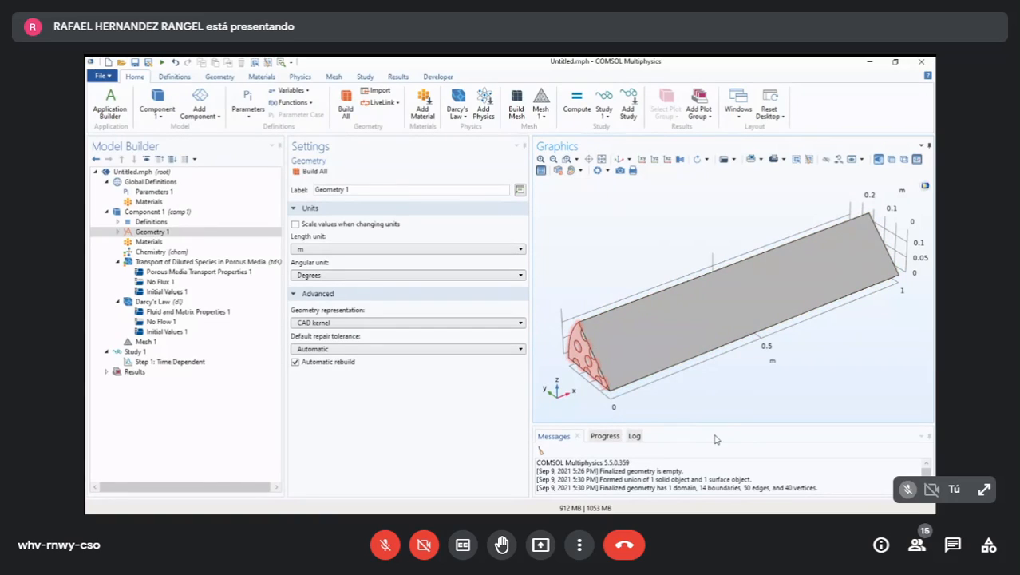
{"action": "left_click", "coordinate": [591, 359]}
{"action": "left_click", "coordinate": [590, 364]}
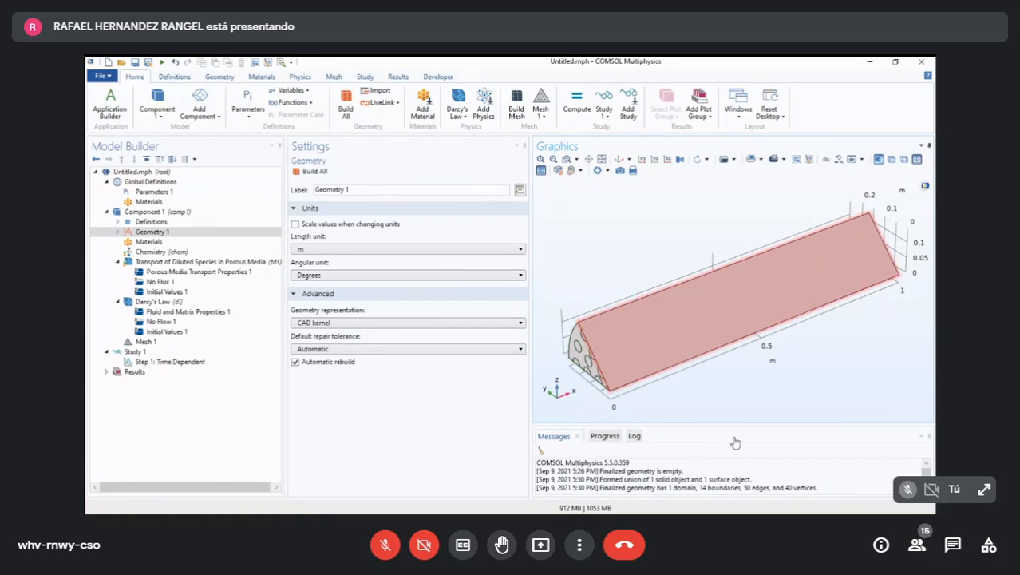
{"action": "left_click", "coordinate": [641, 370]}
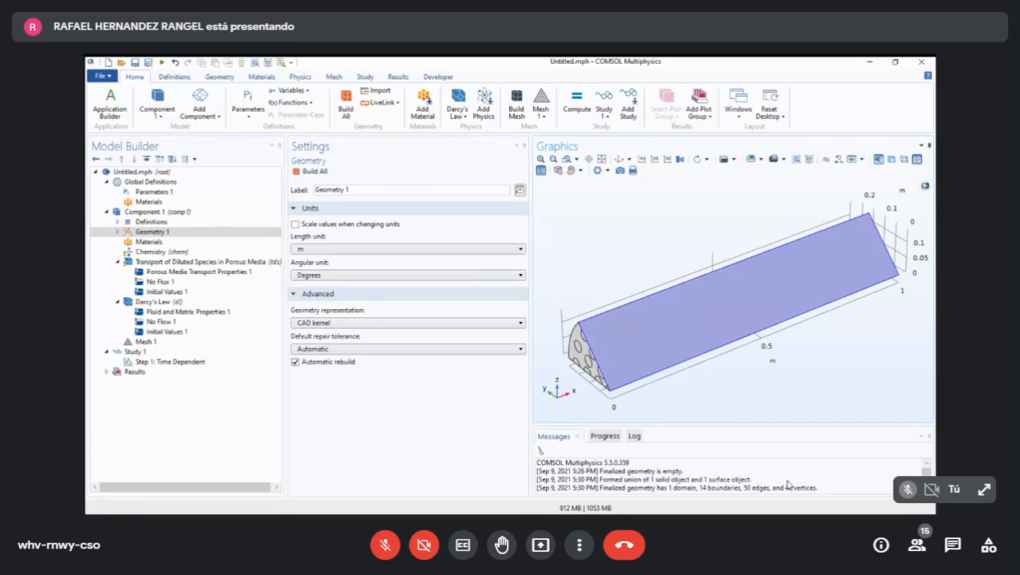
{"action": "left_click", "coordinate": [694, 420]}
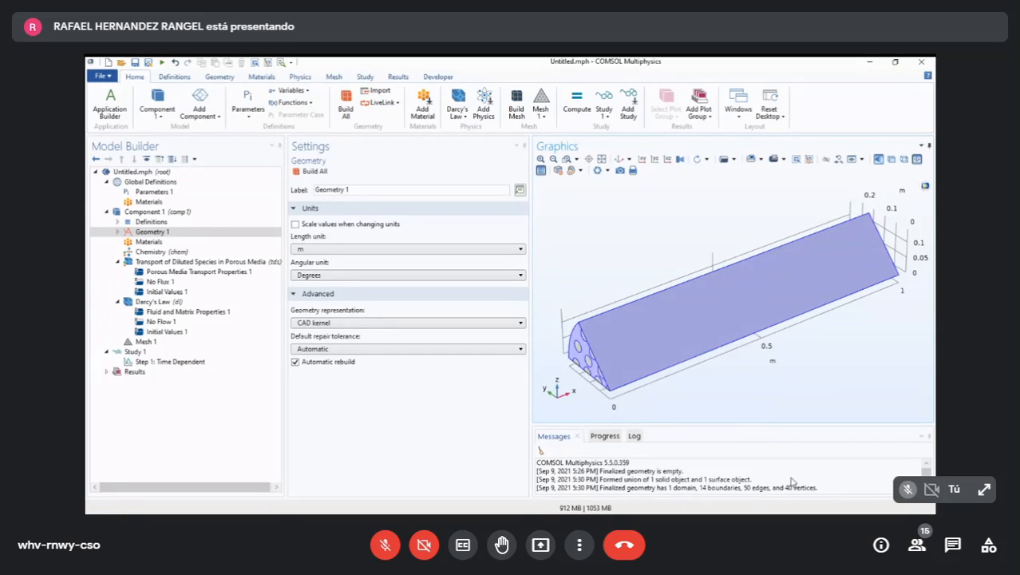
{"action": "left_click", "coordinate": [755, 401]}
{"action": "left_click", "coordinate": [704, 423]}
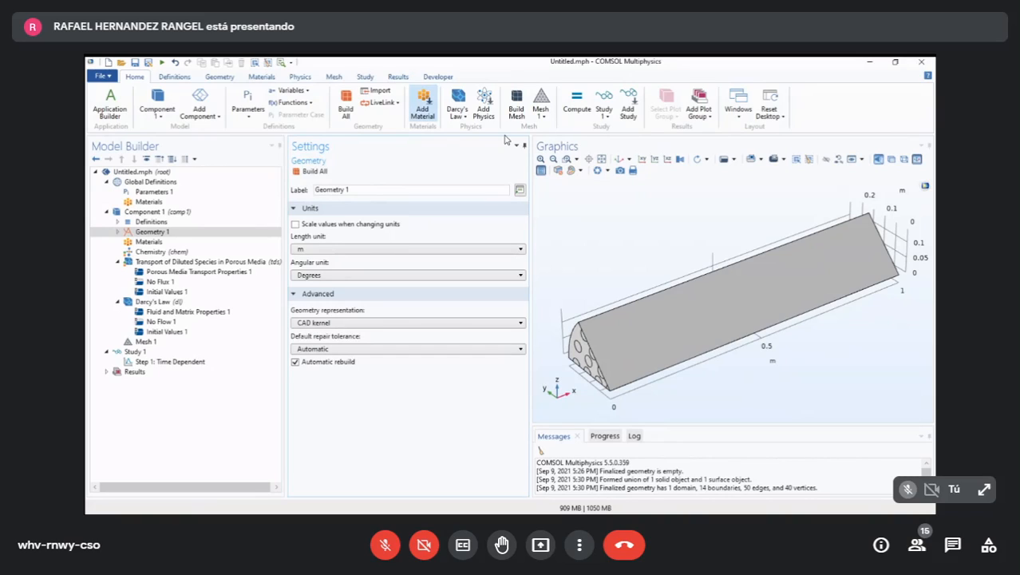
- Add the built-in material Water, liquid to Component 1 and finish adding materials
{"action": "left_click", "coordinate": [423, 104]}
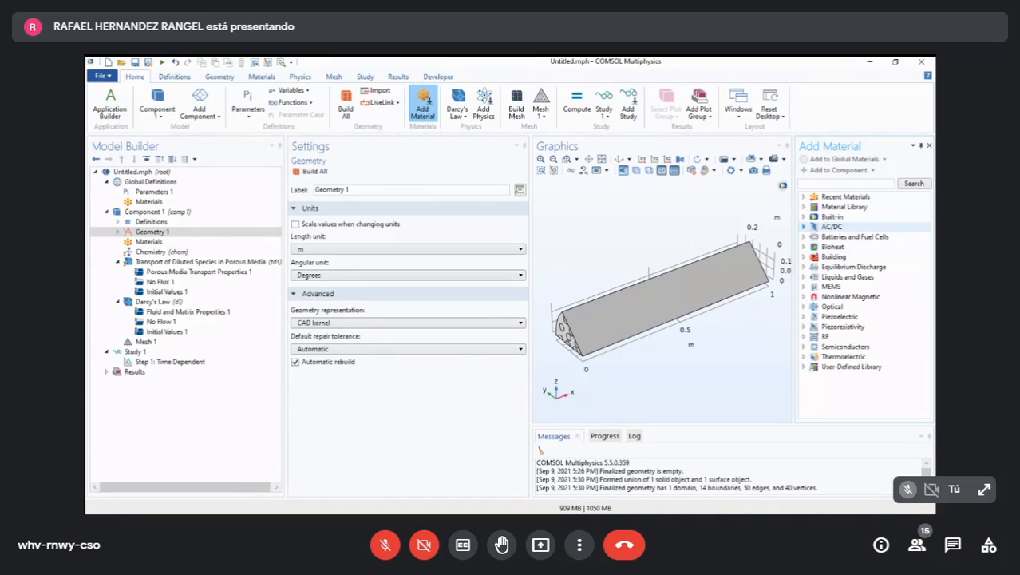
{"action": "left_click", "coordinate": [804, 226]}
{"action": "left_click", "coordinate": [804, 227]}
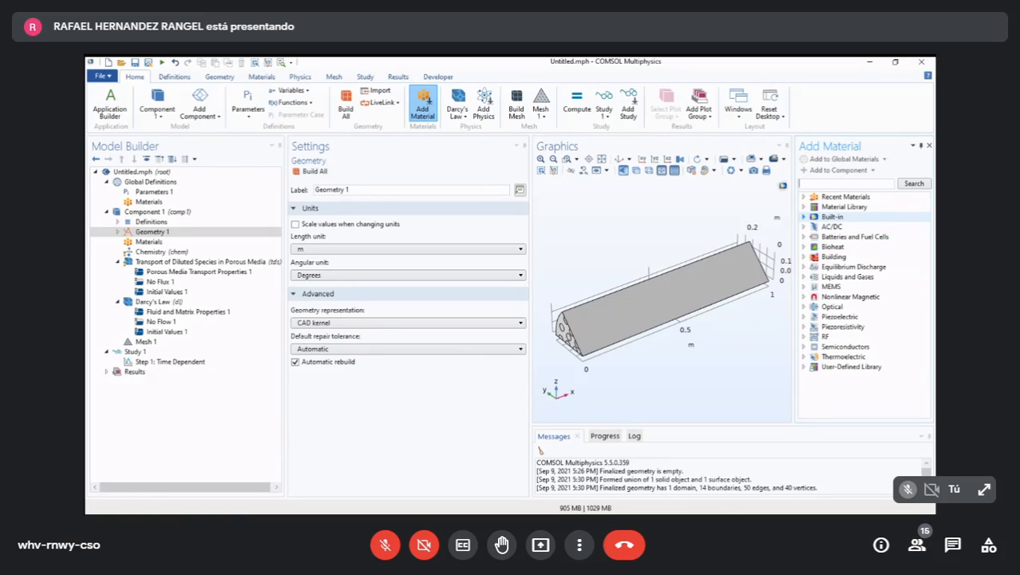
{"action": "left_click", "coordinate": [804, 217]}
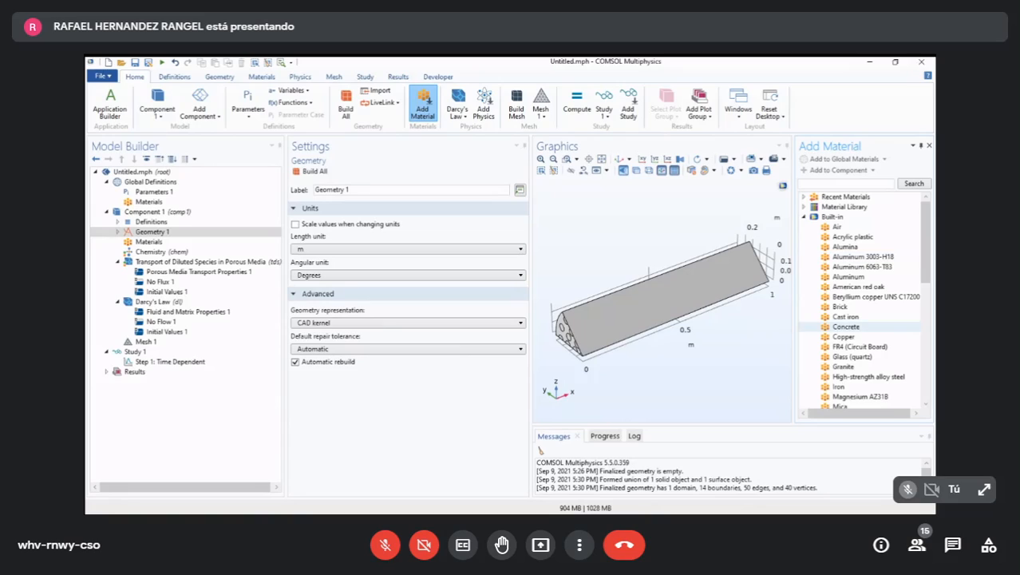
{"action": "scroll", "coordinate": [846, 327], "scroll_direction": "down", "scroll_amount": 8}
{"action": "scroll", "coordinate": [846, 326], "scroll_direction": "up", "scroll_amount": 8}
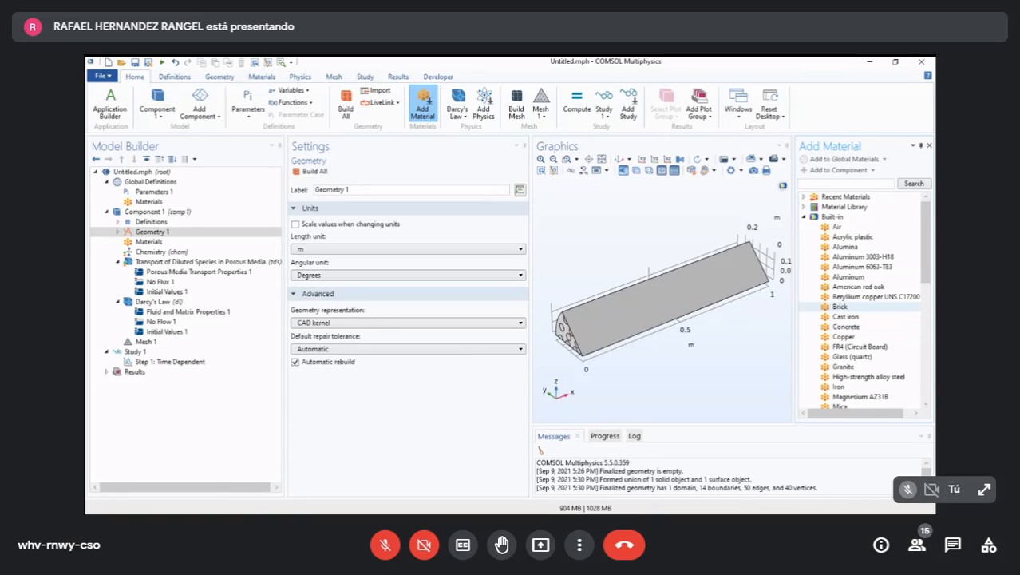
{"action": "scroll", "coordinate": [846, 326], "scroll_direction": "down", "scroll_amount": 3}
{"action": "scroll", "coordinate": [866, 300], "scroll_direction": "down", "scroll_amount": 3}
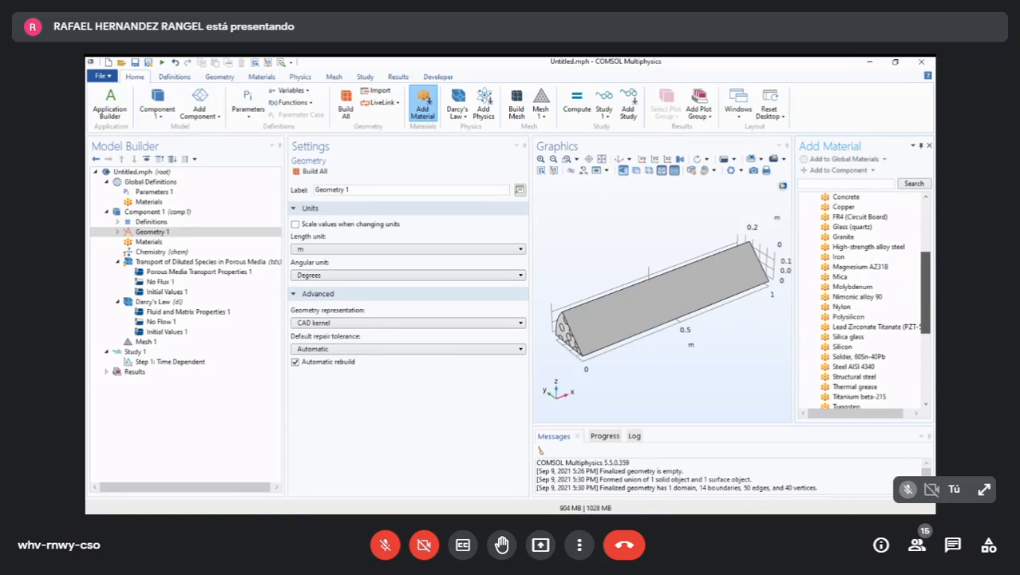
{"action": "scroll", "coordinate": [866, 301], "scroll_direction": "up", "scroll_amount": 6}
{"action": "scroll", "coordinate": [866, 301], "scroll_direction": "down", "scroll_amount": 1}
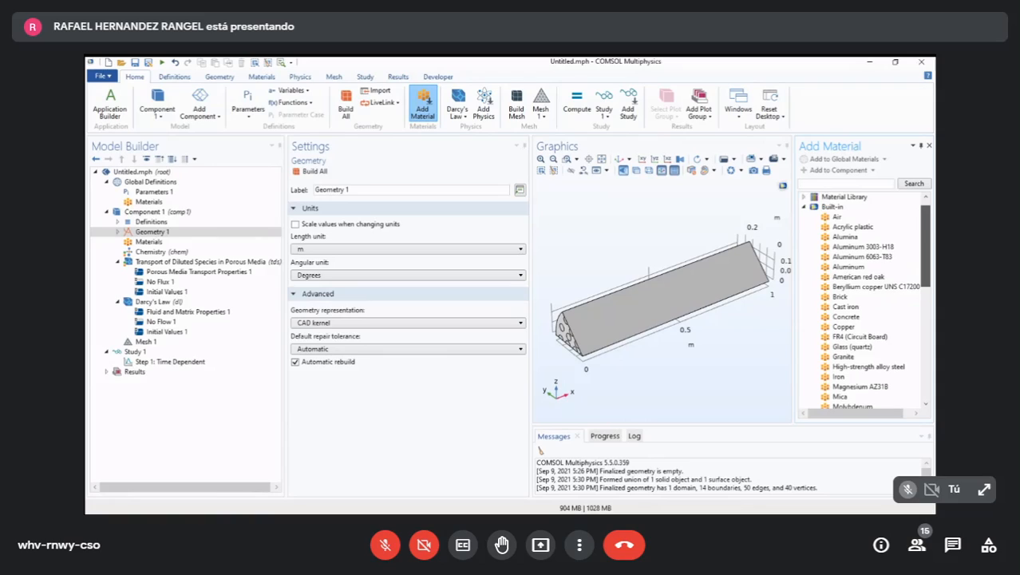
{"action": "scroll", "coordinate": [866, 301], "scroll_direction": "down", "scroll_amount": 5}
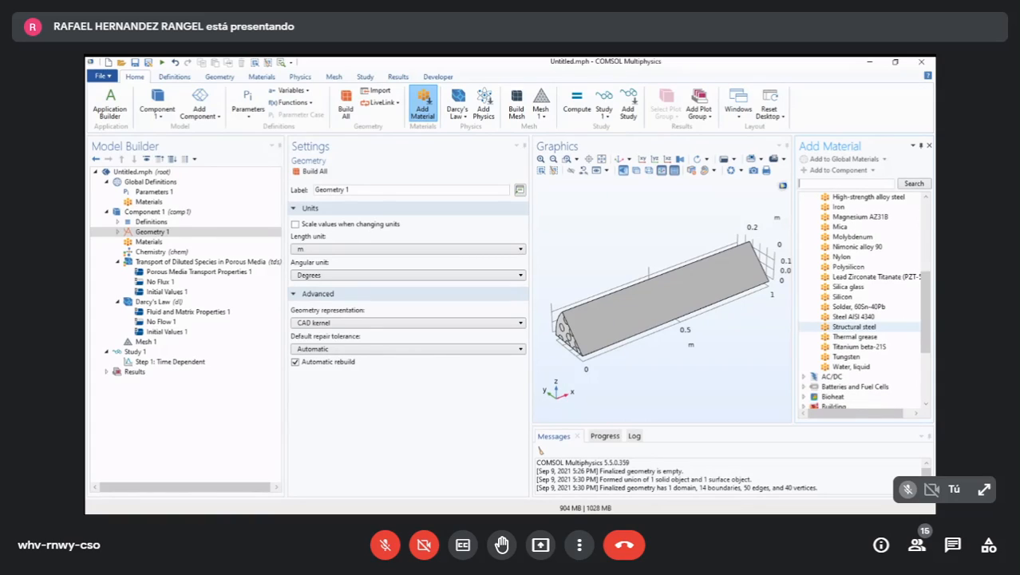
{"action": "left_click", "coordinate": [852, 367]}
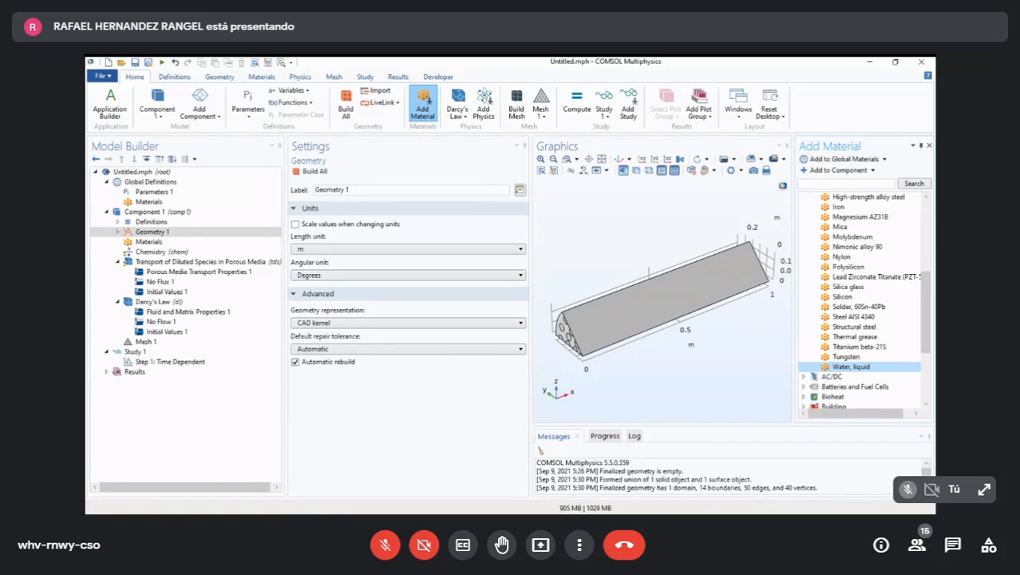
{"action": "left_click", "coordinate": [837, 170]}
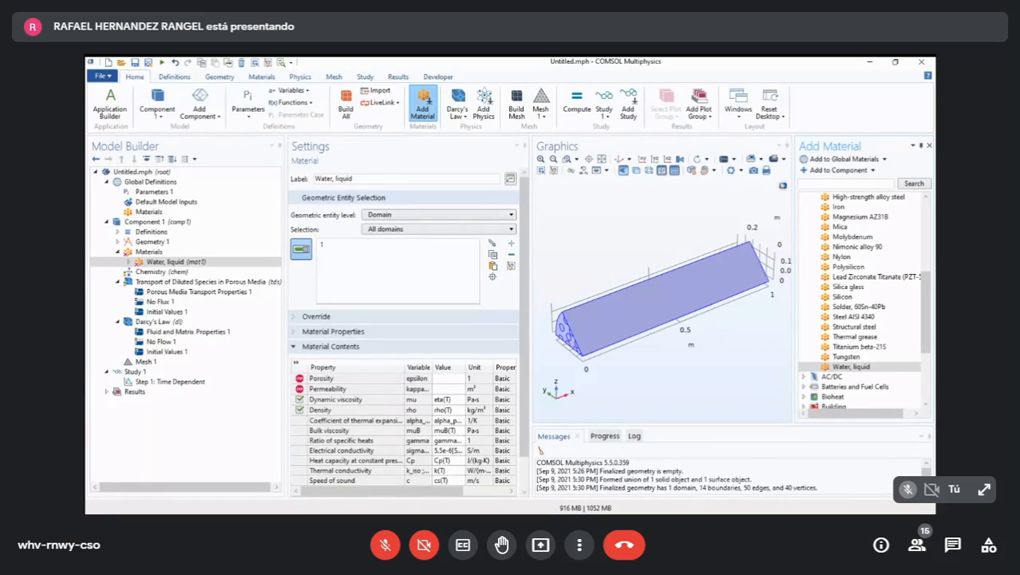
{"action": "left_click", "coordinate": [423, 104]}
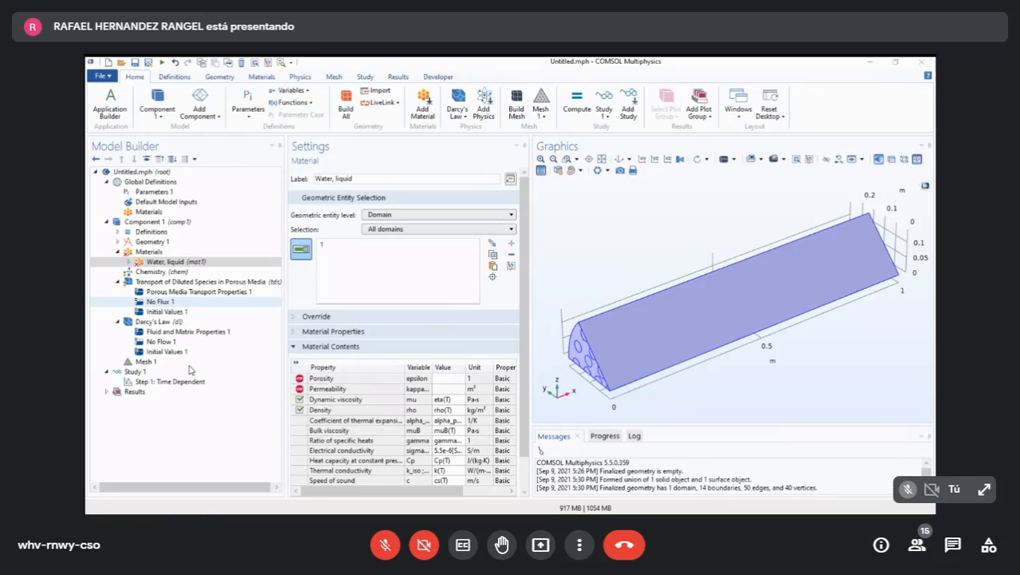
- Set the phase in the Chemistry interface's mixture properties to Liquid
{"action": "key", "text": "Down"}
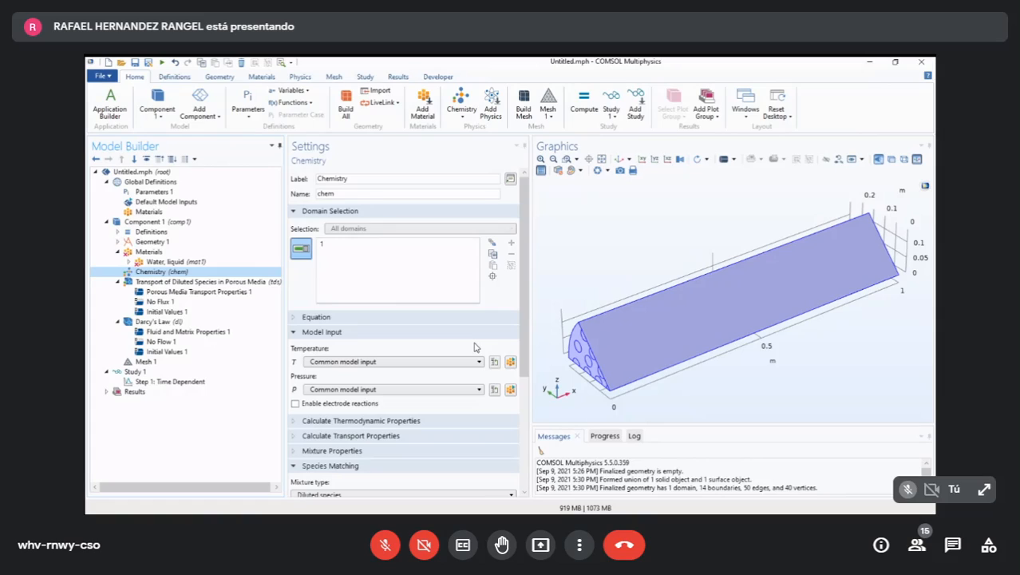
{"action": "scroll", "coordinate": [479, 352], "scroll_direction": "down", "scroll_amount": 3}
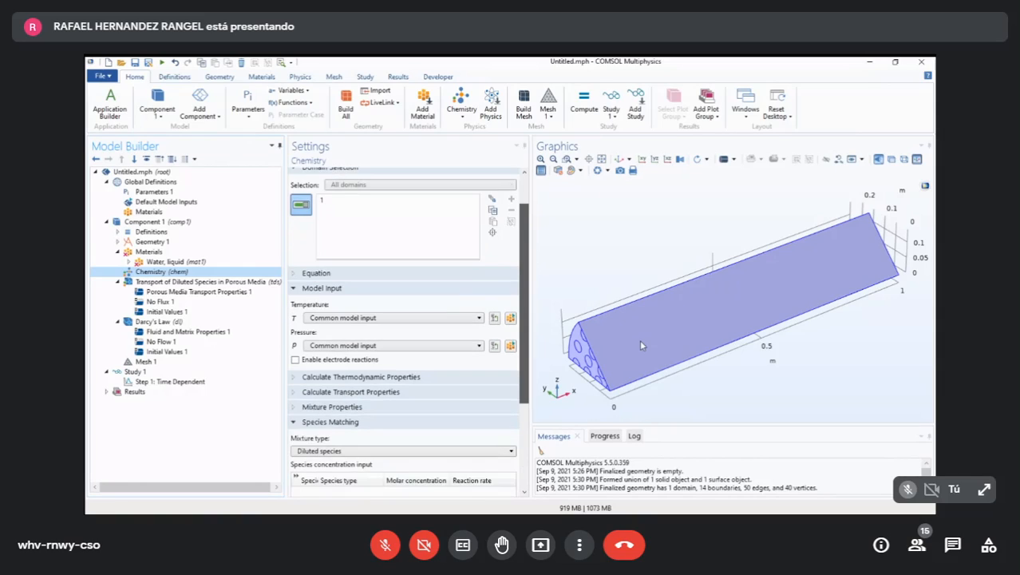
{"action": "left_click_drag", "start_coordinate": [524, 318], "coordinate": [525, 324]}
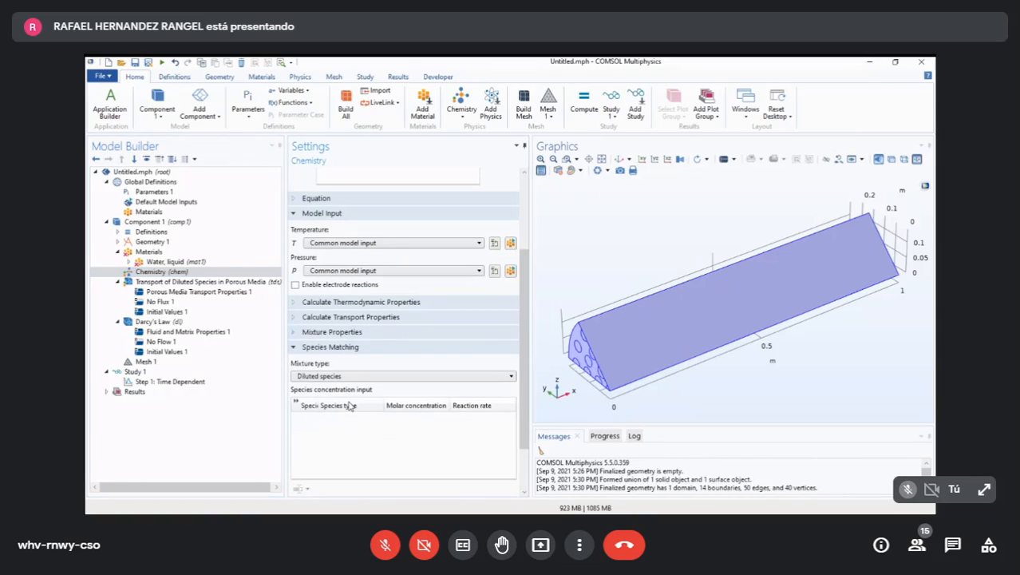
{"action": "left_click", "coordinate": [296, 332]}
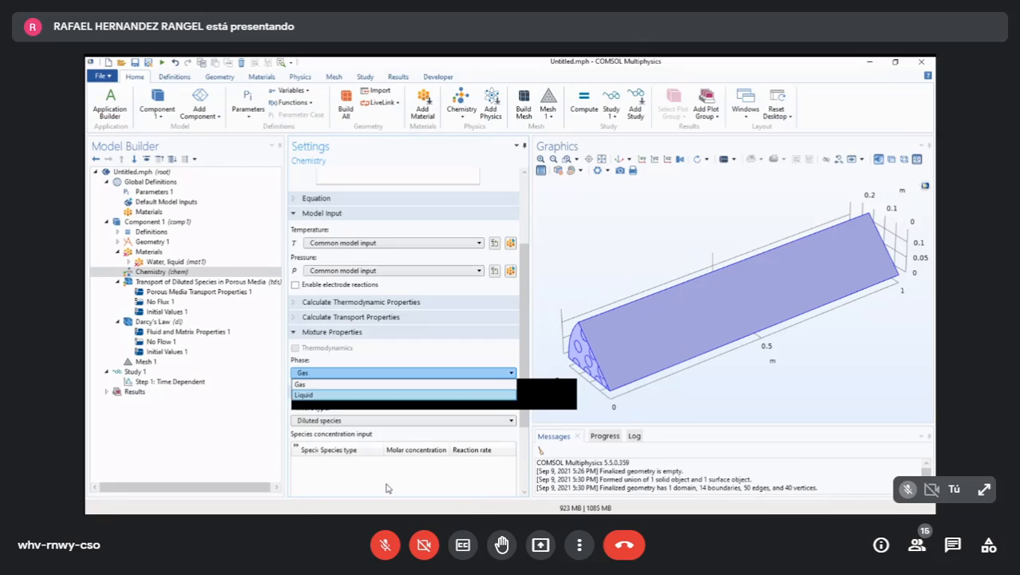
{"action": "left_click", "coordinate": [326, 391]}
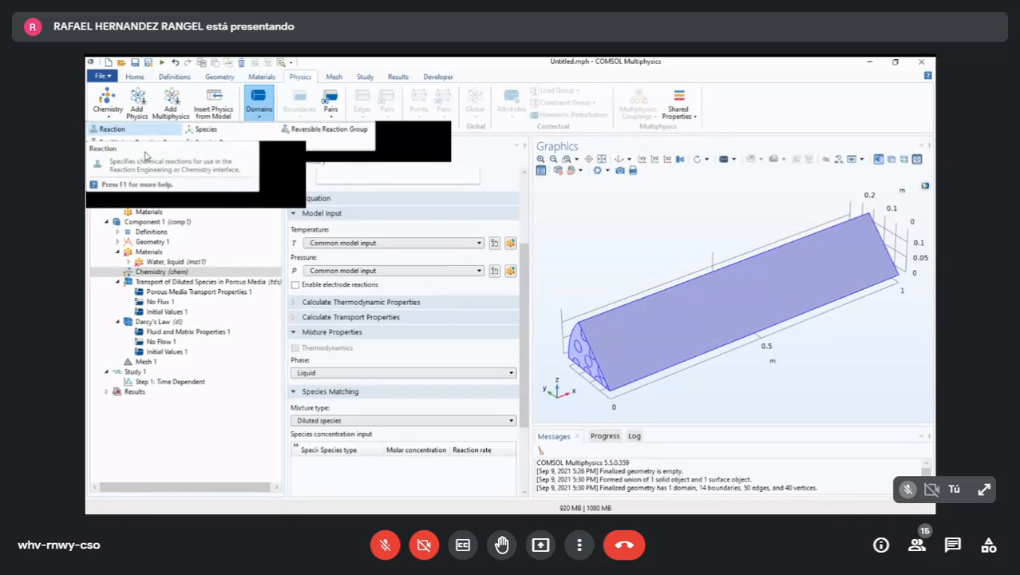
- Add a Reaction domain feature to the Chemistry interface and highlight domain 1 in its selection
{"action": "left_click", "coordinate": [142, 154]}
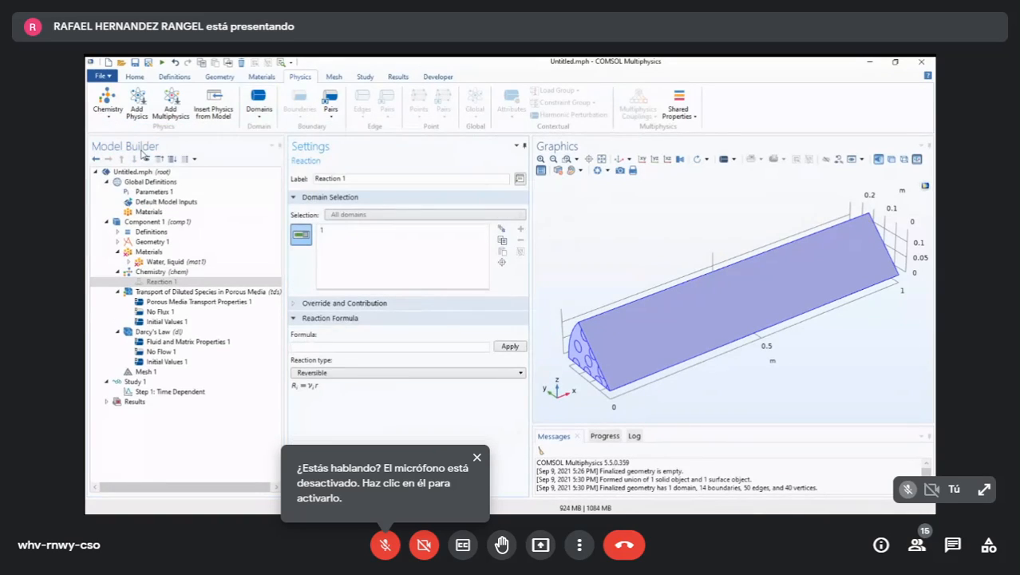
{"action": "left_click", "coordinate": [389, 277]}
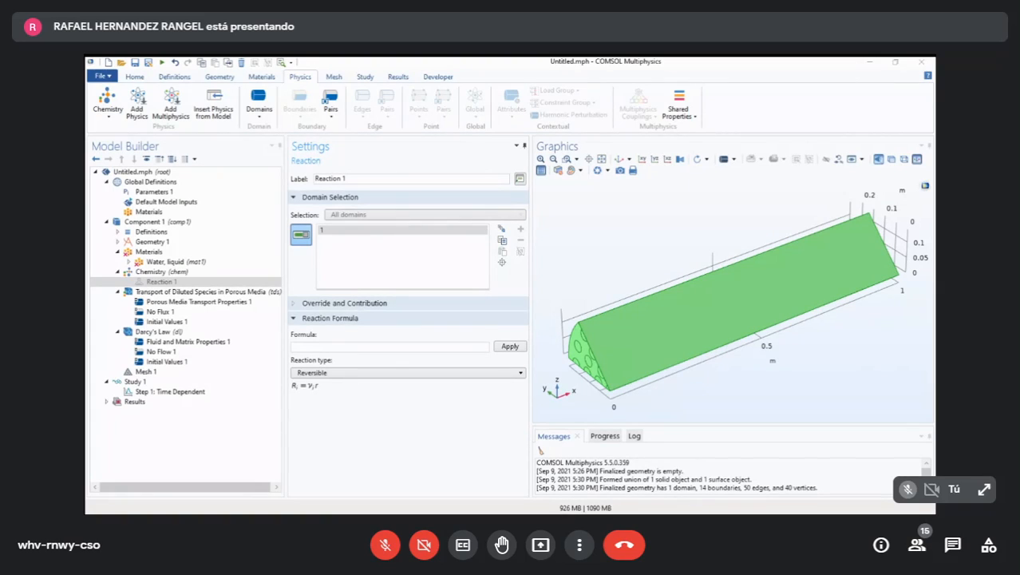
- Enter and apply the reversible reaction formula A+B<=>2C for the Reaction feature in the Chemistry interface
{"action": "key", "text": "alt+Tab"}
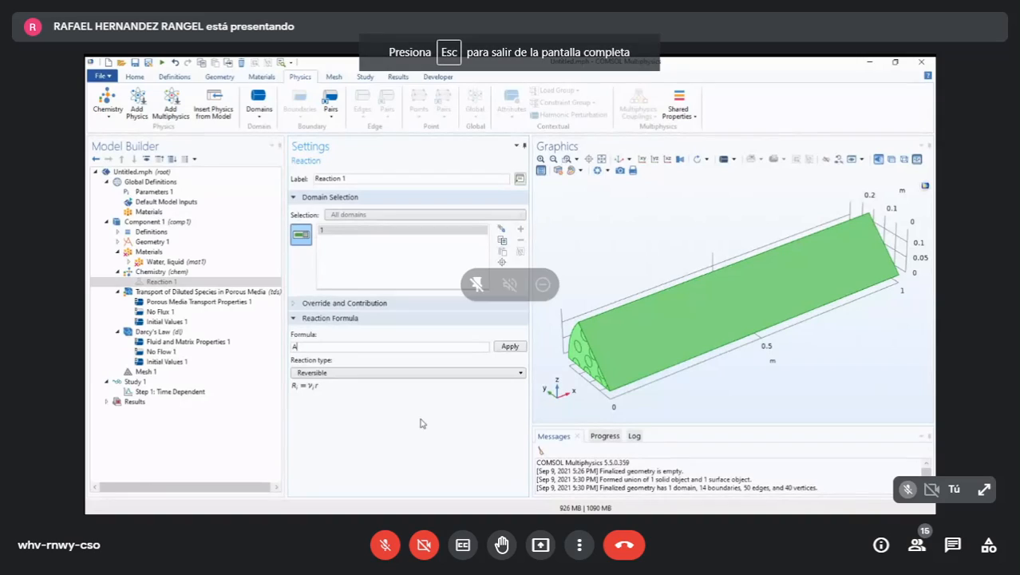
{"action": "type", "text": "A+B"}
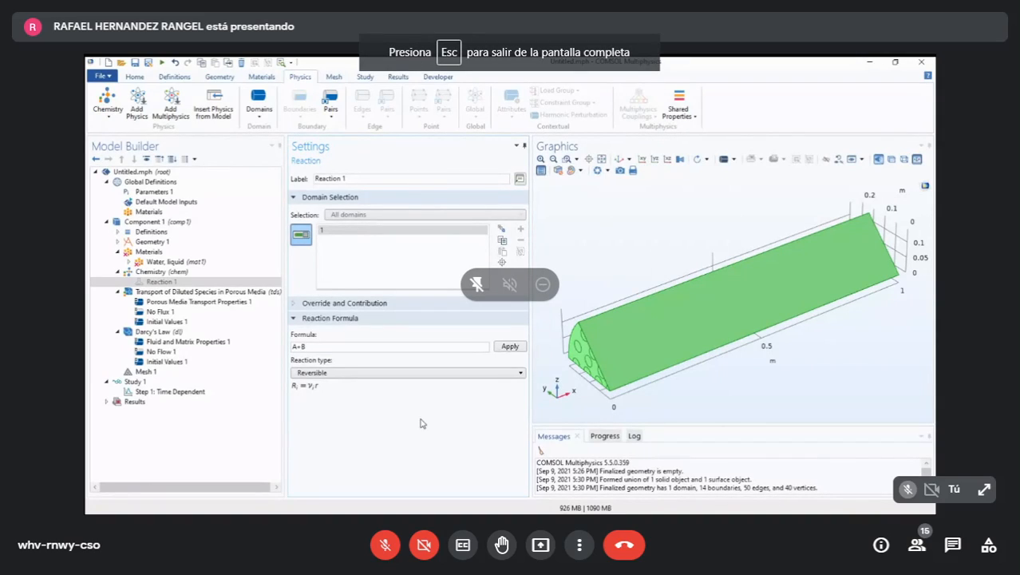
{"action": "type", "text": "<="}
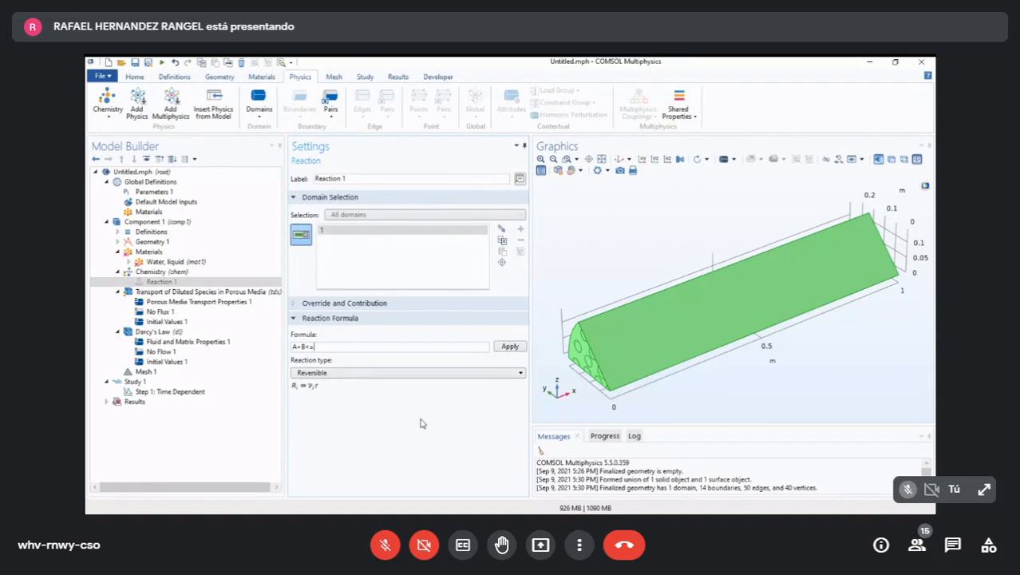
{"action": "type", "text": ">2C"}
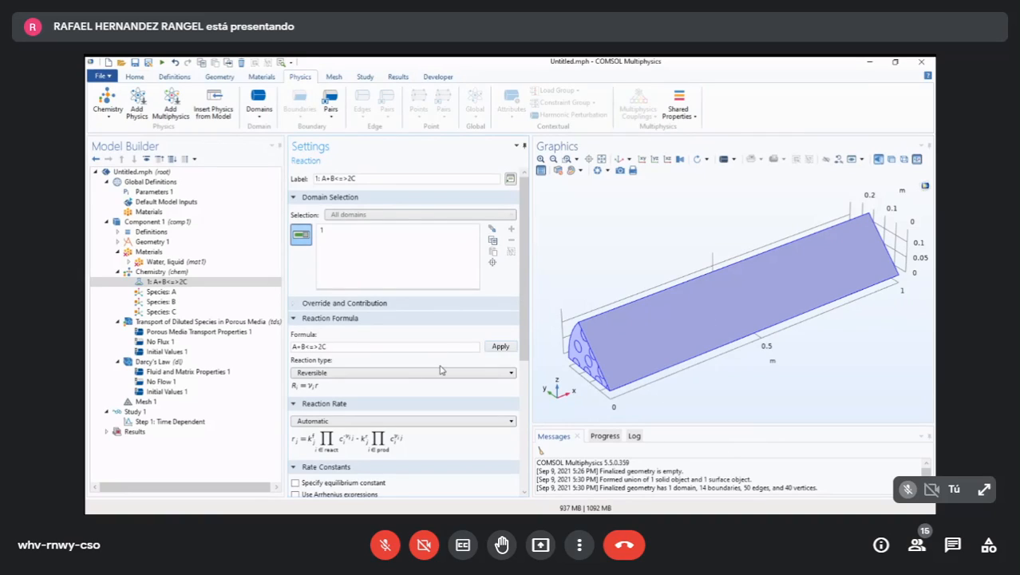
- Check the available kinetic parameters and enable Specify equilibrium constant and Use Arrhenius expressions for the reaction's rate constants
{"action": "scroll", "coordinate": [515, 416], "scroll_direction": "down", "scroll_amount": 3}
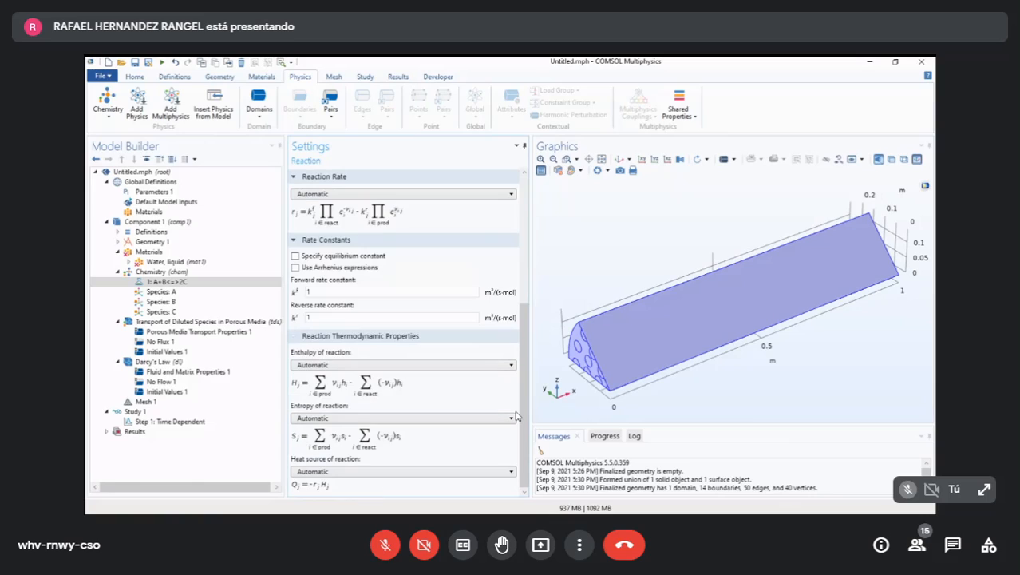
{"action": "scroll", "coordinate": [515, 416], "scroll_direction": "up", "scroll_amount": 3}
{"action": "scroll", "coordinate": [516, 416], "scroll_direction": "down", "scroll_amount": 3}
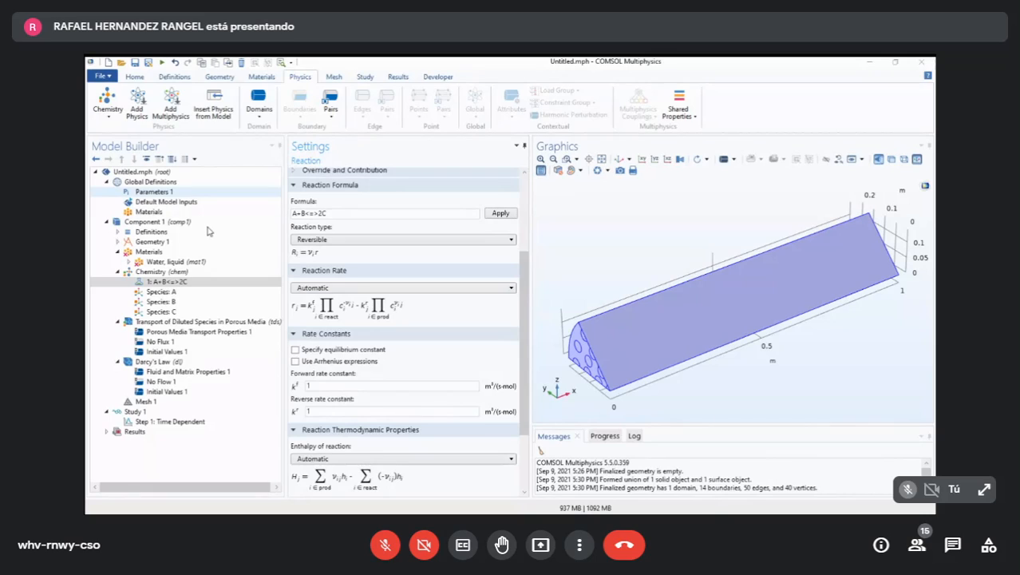
{"action": "left_click", "coordinate": [153, 192]}
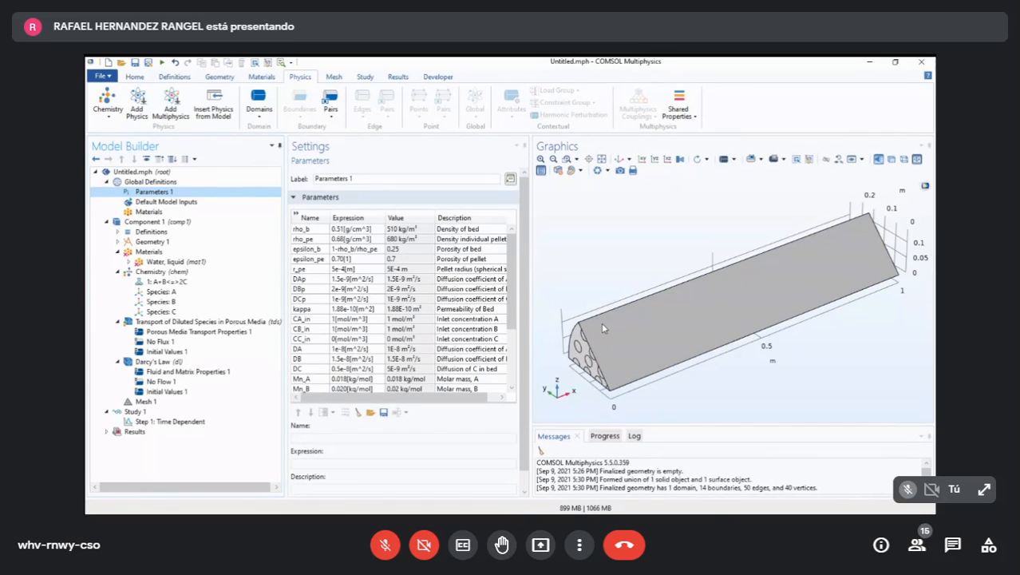
{"action": "scroll", "coordinate": [447, 319], "scroll_direction": "down", "scroll_amount": 3}
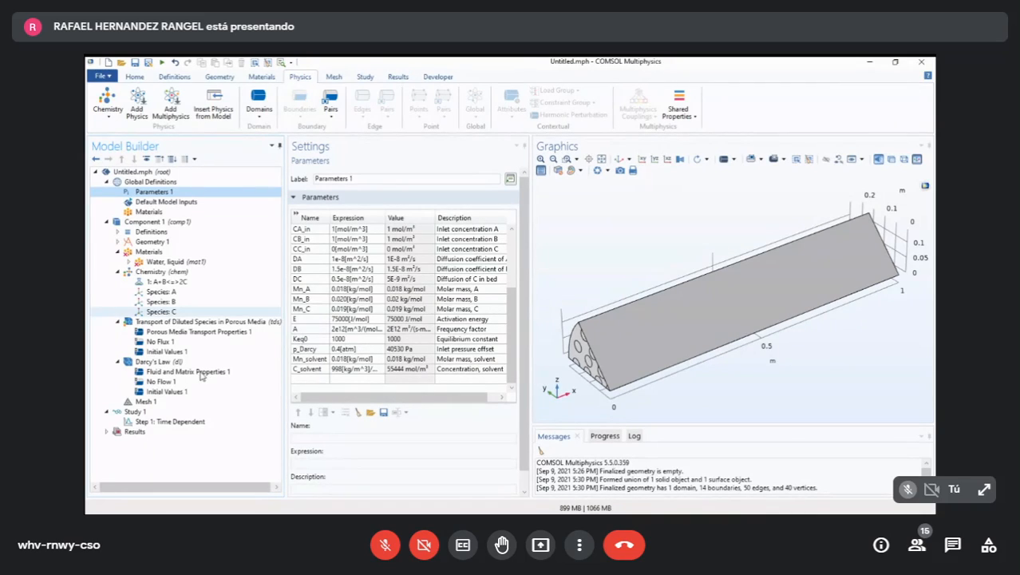
{"action": "left_click", "coordinate": [166, 281]}
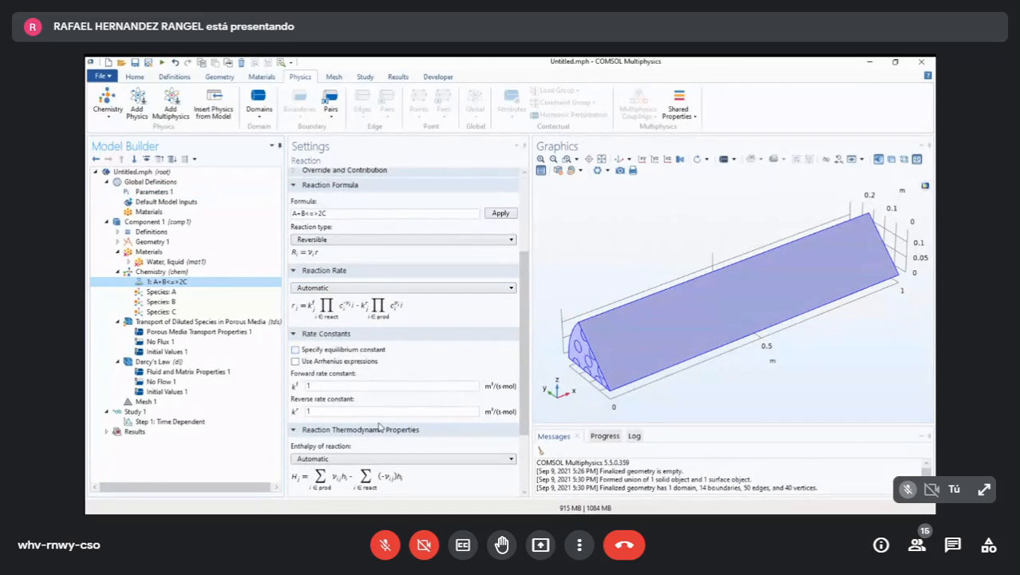
{"action": "left_click", "coordinate": [294, 349]}
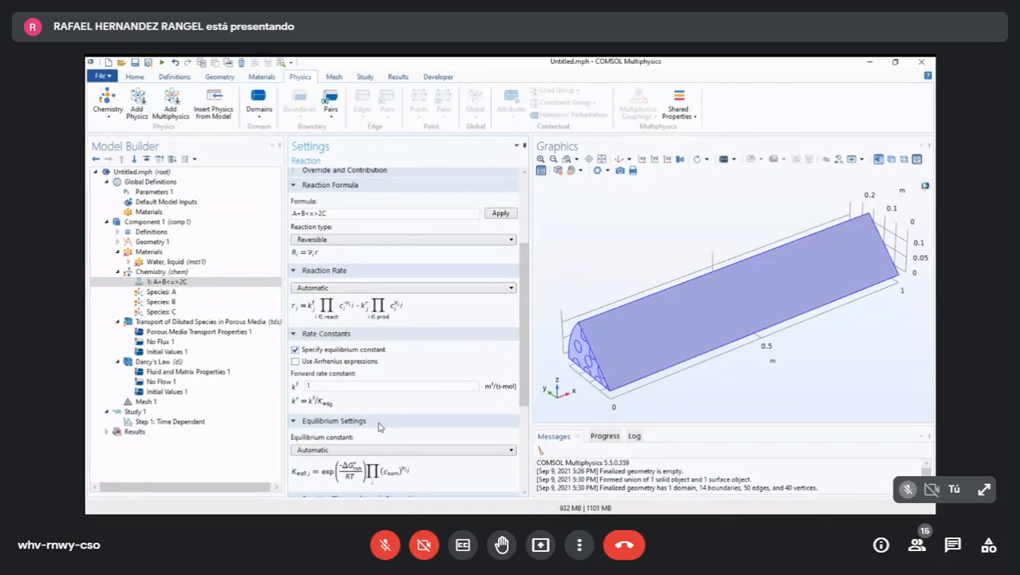
{"action": "left_click", "coordinate": [295, 361]}
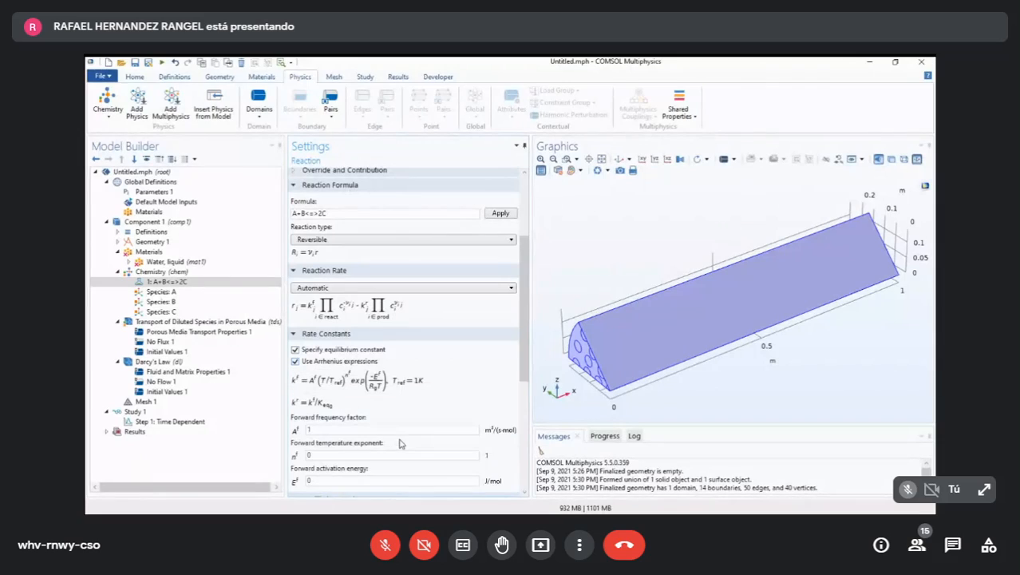
- Set the reaction's forward frequency factor to A and its forward activation energy to E
{"action": "scroll", "coordinate": [400, 443], "scroll_direction": "down", "scroll_amount": 5}
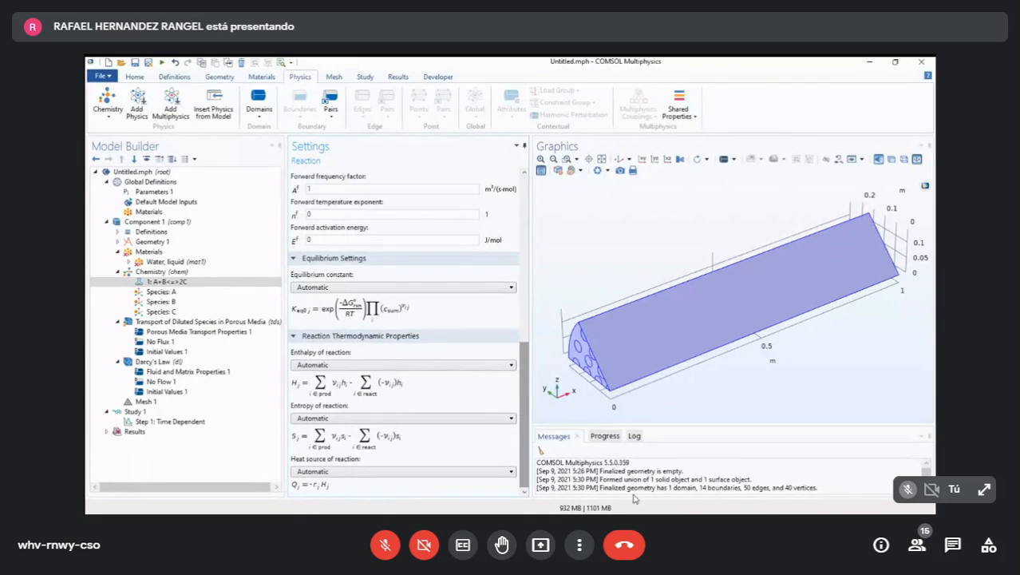
{"action": "scroll", "coordinate": [403, 360], "scroll_direction": "up", "scroll_amount": 3}
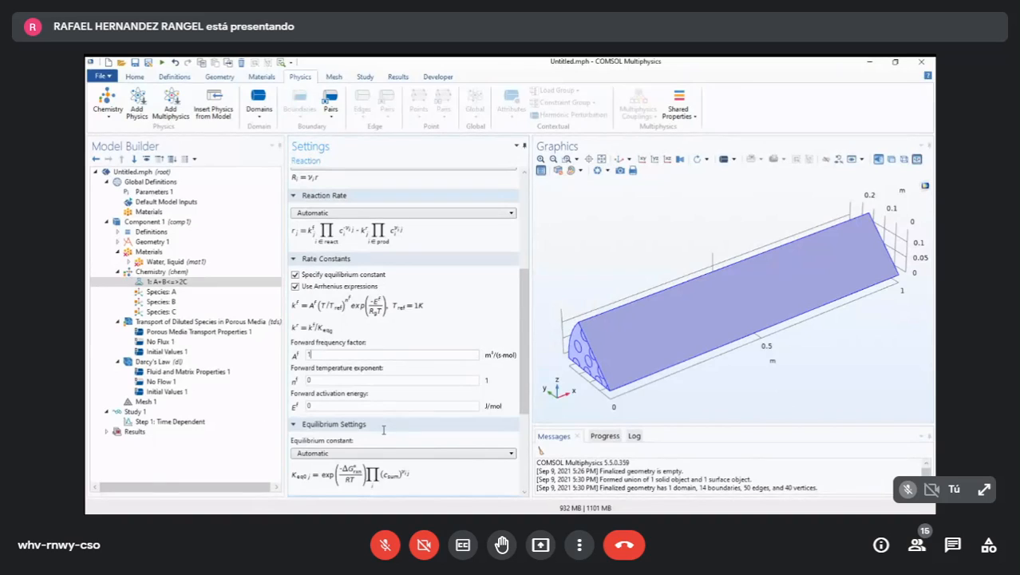
{"action": "key", "text": "BackSpace"}
{"action": "type", "text": "A"}
{"action": "key", "text": "BackSpace"}
{"action": "type", "text": "E"}
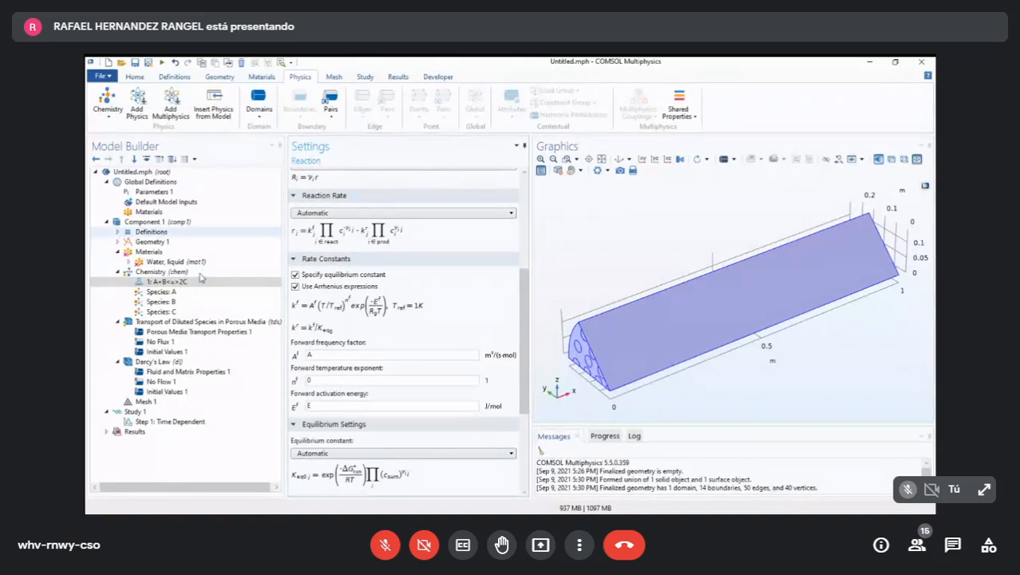
- Look up the equilibrium parameter's name in Parameters 1 and set the reaction's equilibrium constant to user defined with Keq0
{"action": "left_click", "coordinate": [153, 191]}
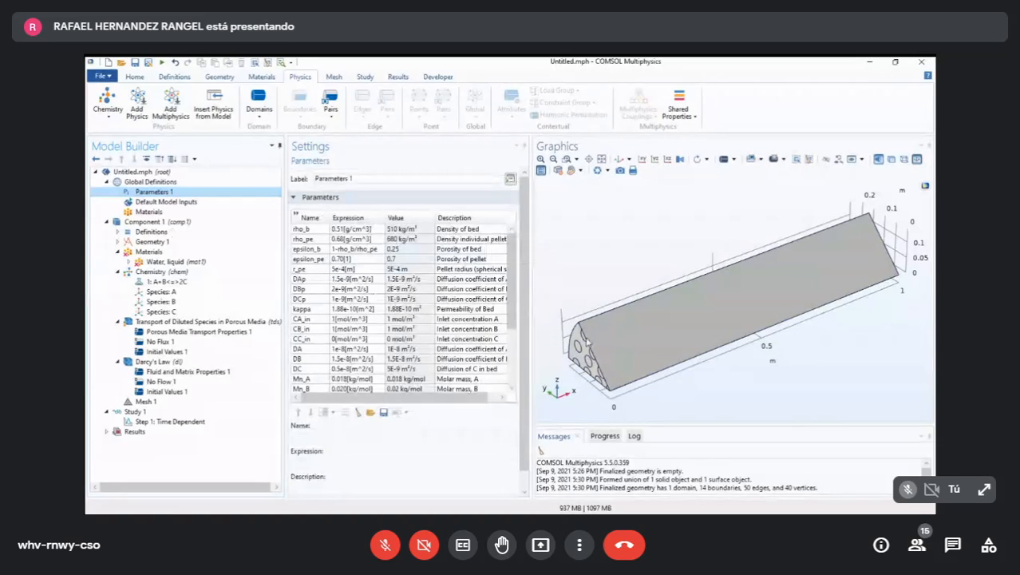
{"action": "left_click_drag", "start_coordinate": [510, 267], "coordinate": [515, 324]}
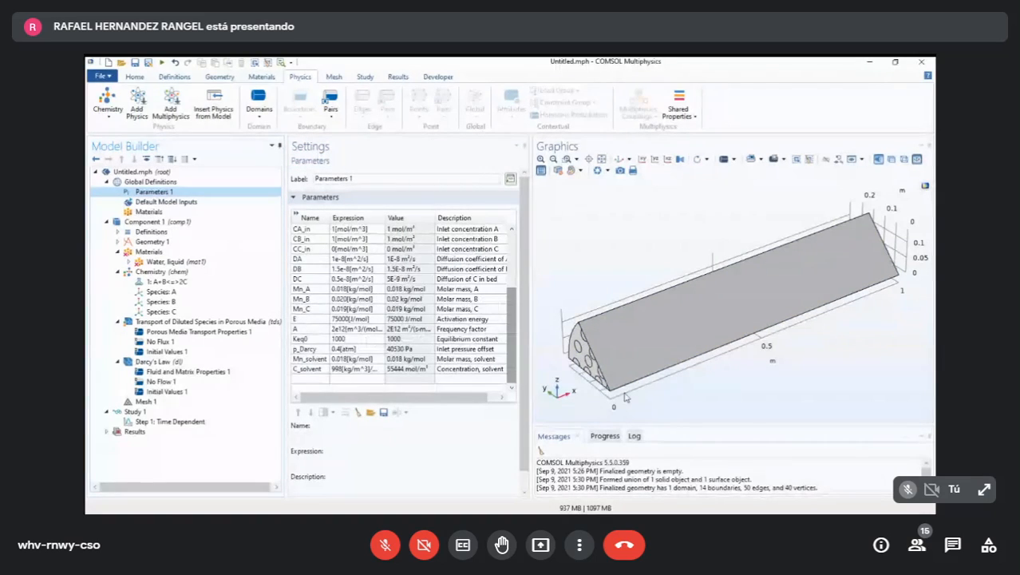
{"action": "left_click", "coordinate": [475, 320]}
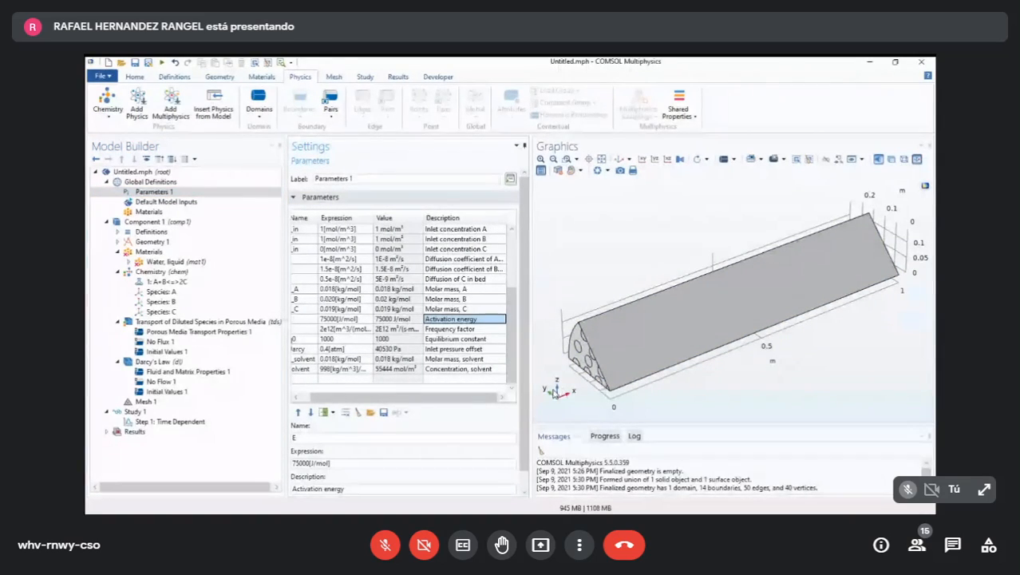
{"action": "left_click_drag", "start_coordinate": [490, 396], "coordinate": [479, 398]}
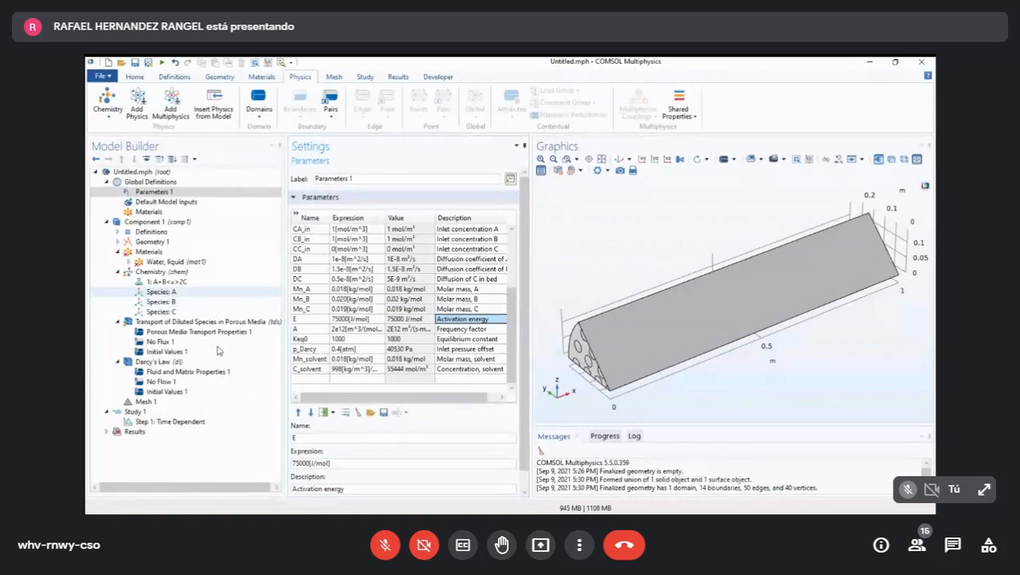
{"action": "left_click", "coordinate": [168, 281]}
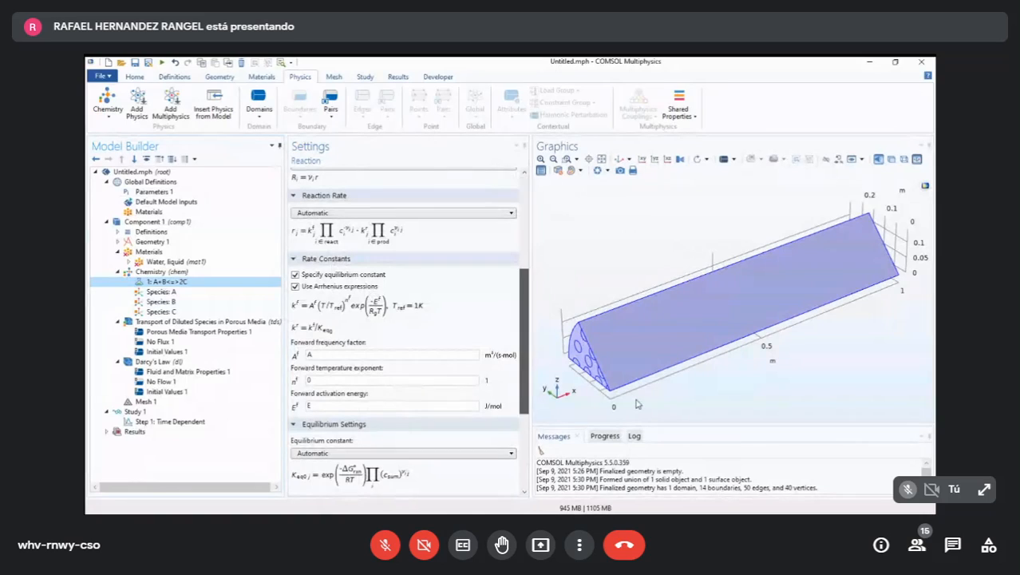
{"action": "scroll", "coordinate": [403, 359], "scroll_direction": "down", "scroll_amount": 2}
{"action": "left_click_drag", "start_coordinate": [637, 418], "coordinate": [642, 502]}
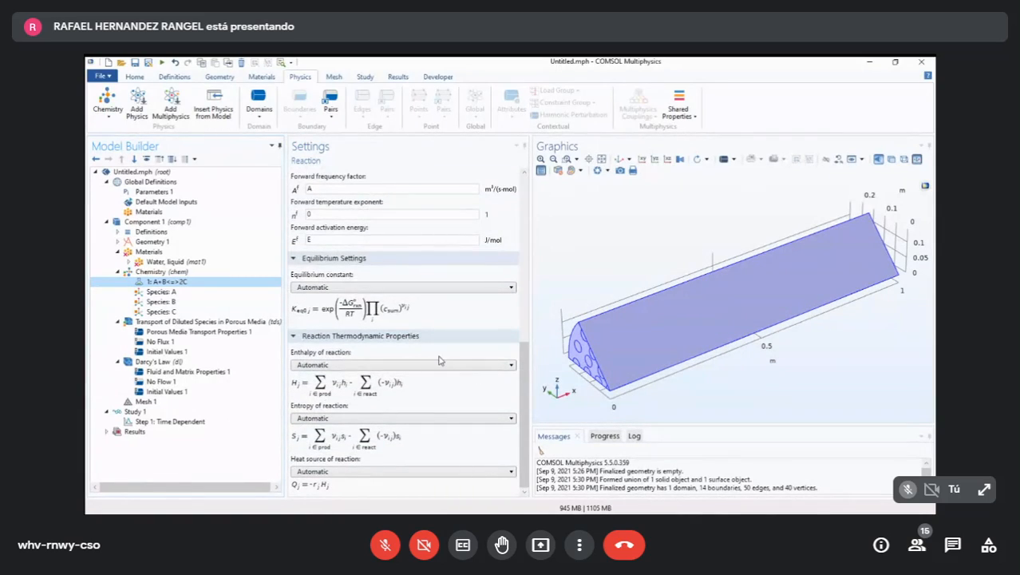
{"action": "left_click", "coordinate": [343, 287]}
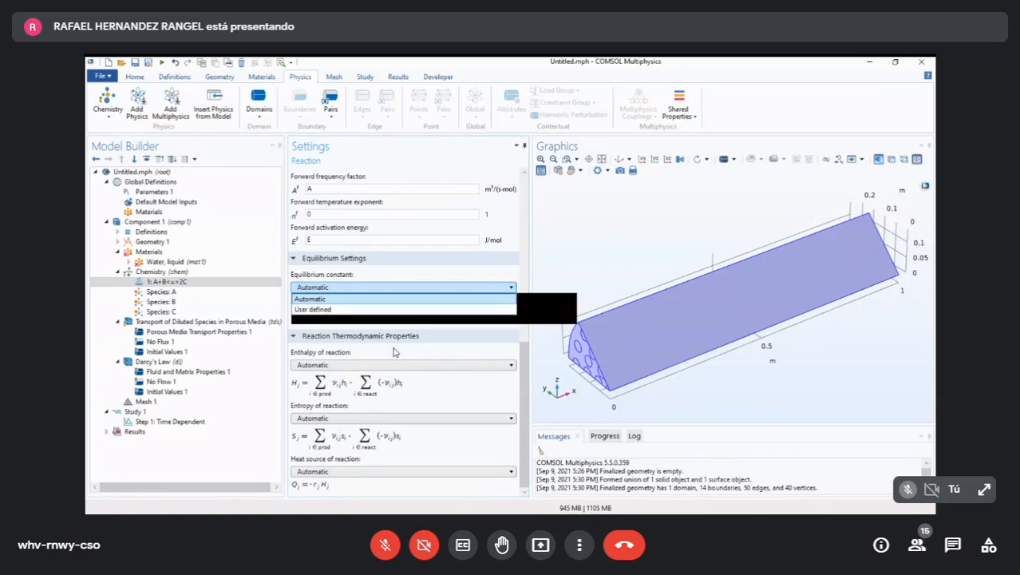
{"action": "left_click", "coordinate": [343, 309]}
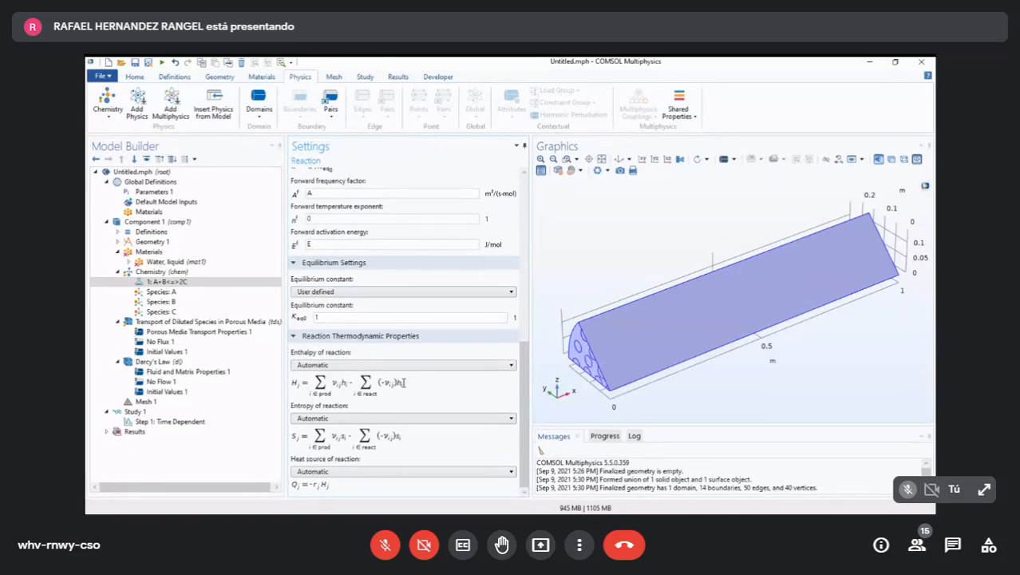
{"action": "type", "text": "K"}
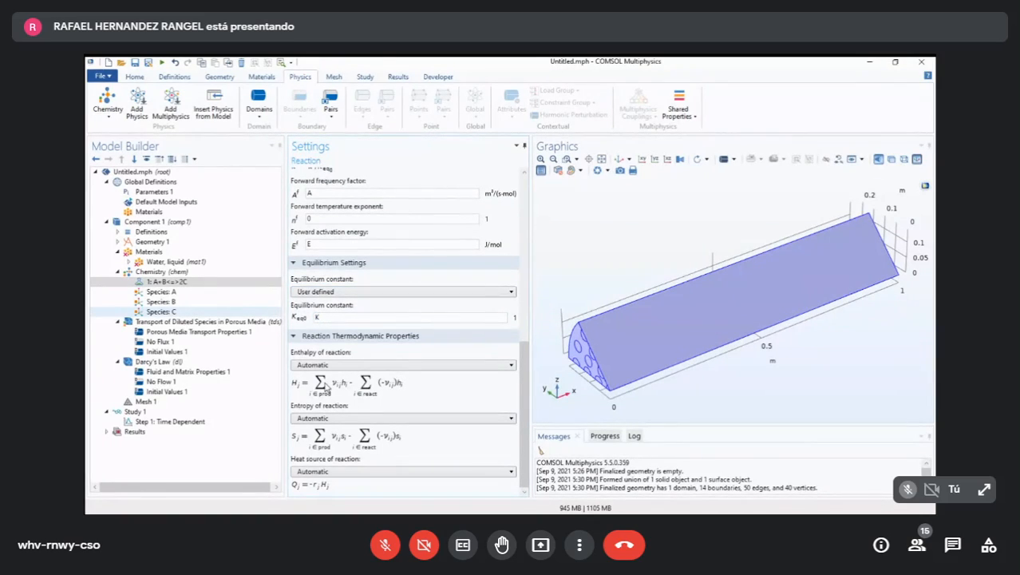
{"action": "type", "text": "eq0"}
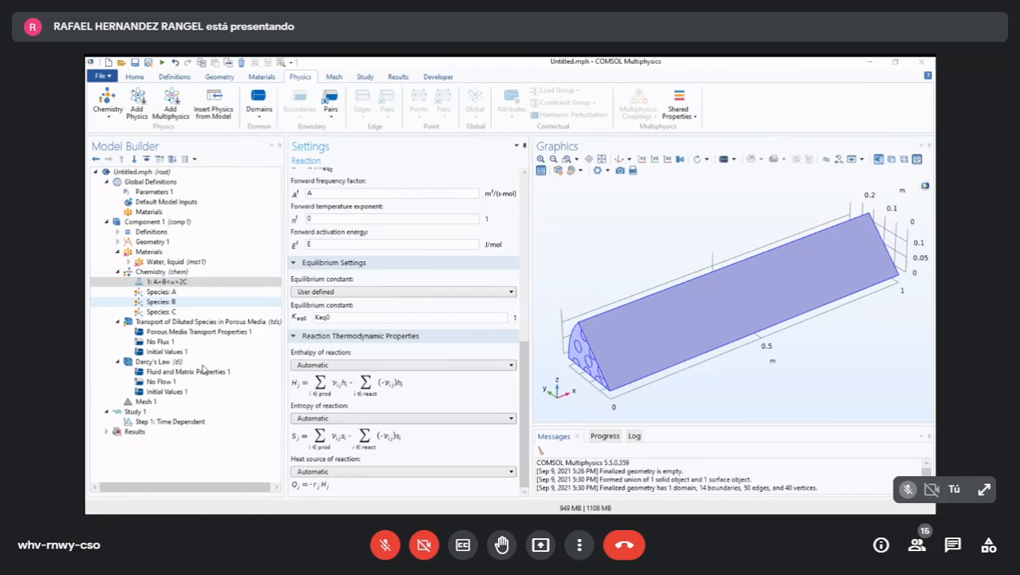
- Look up the molar mass parameters and set the molar mass of species A to Mn_A and of species B to Mn_B
{"action": "left_click", "coordinate": [182, 293]}
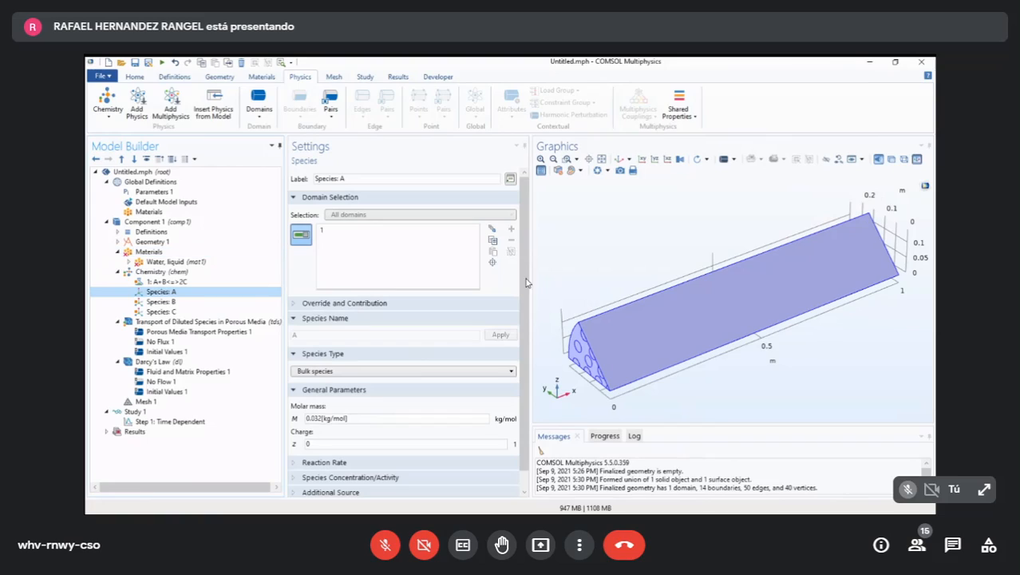
{"action": "left_click_drag", "start_coordinate": [524, 278], "coordinate": [546, 357]}
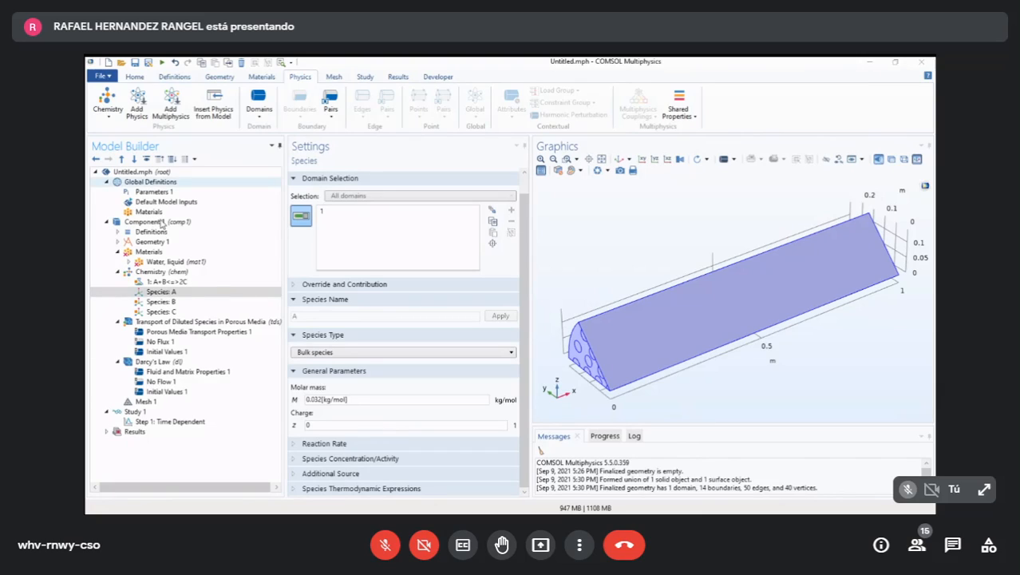
{"action": "left_click", "coordinate": [153, 192]}
{"action": "scroll", "coordinate": [372, 319], "scroll_direction": "down", "scroll_amount": 1}
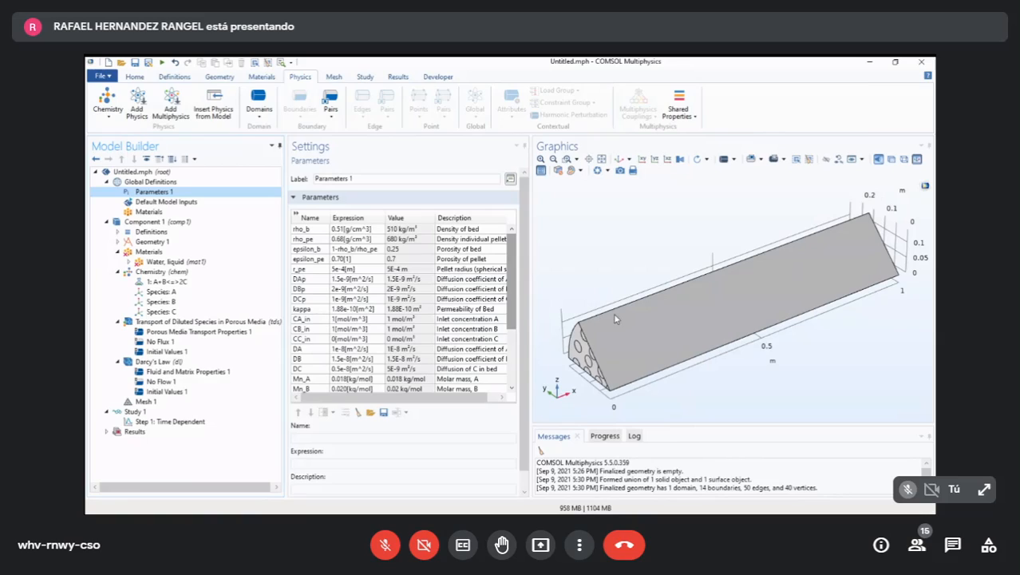
{"action": "left_click_drag", "start_coordinate": [621, 342], "coordinate": [587, 356]}
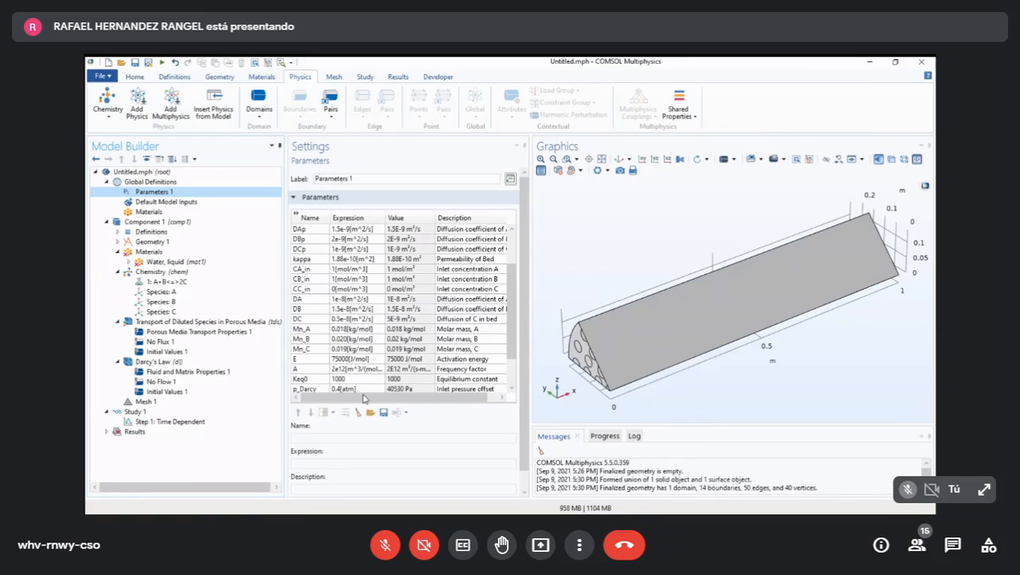
{"action": "left_click", "coordinate": [362, 395]}
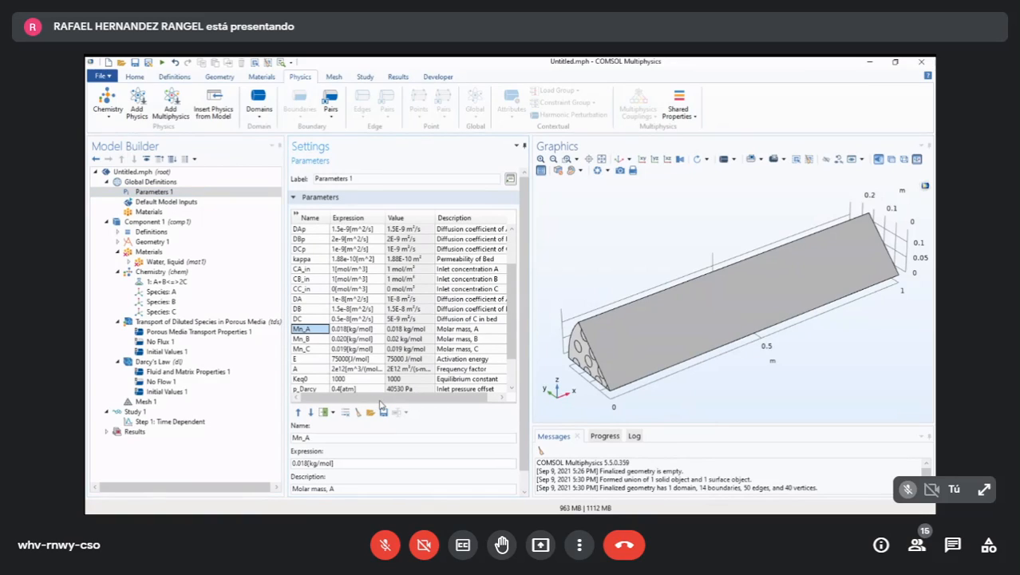
{"action": "left_click", "coordinate": [160, 291]}
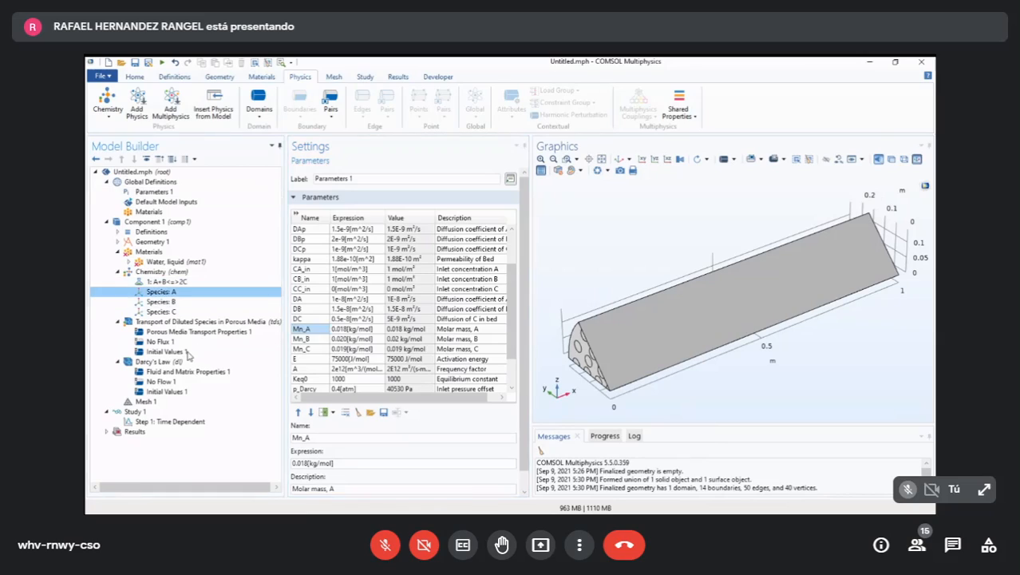
{"action": "left_click_drag", "start_coordinate": [357, 399], "coordinate": [276, 392]}
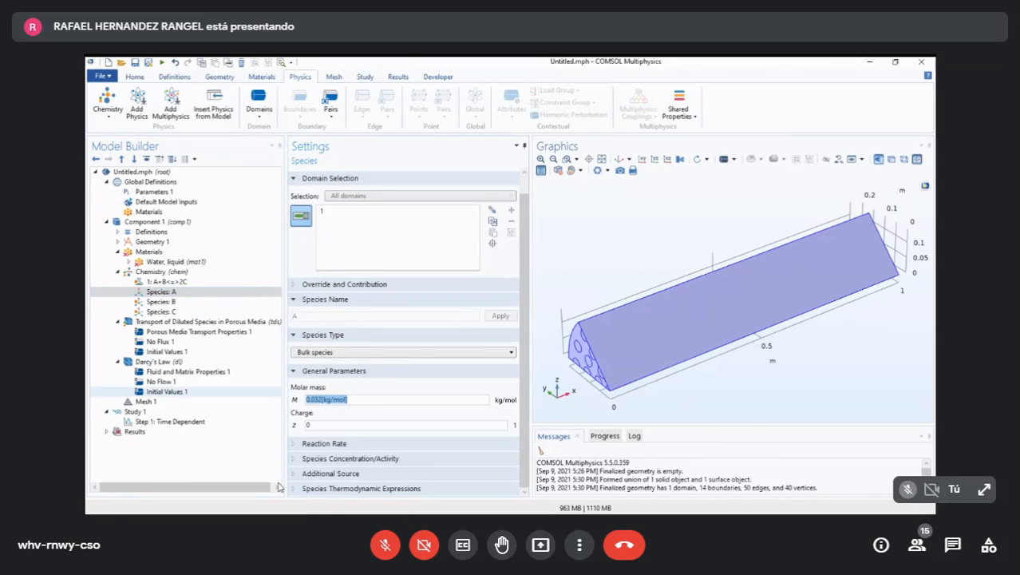
{"action": "type", "text": "Mn_A"}
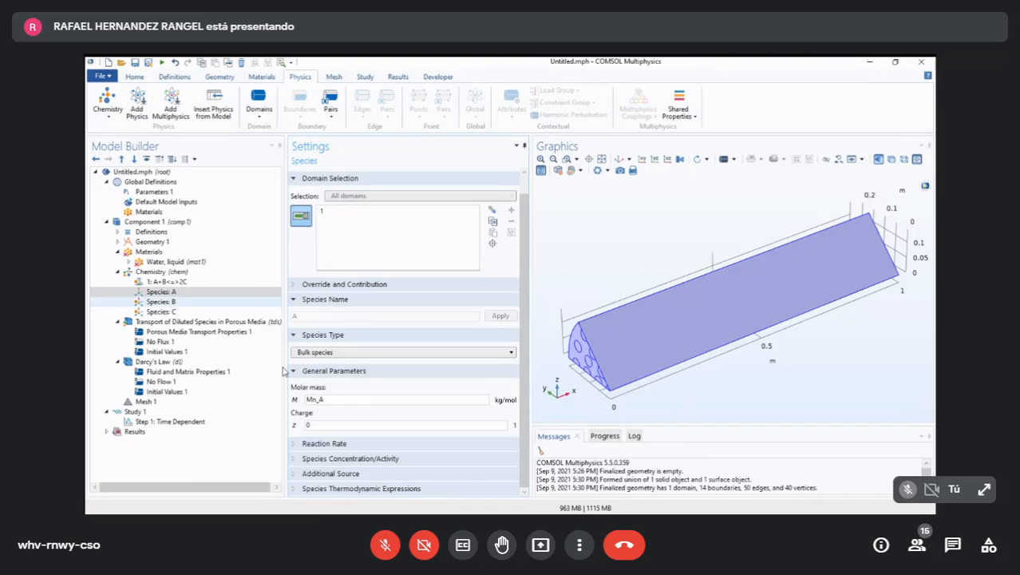
{"action": "left_click", "coordinate": [160, 301]}
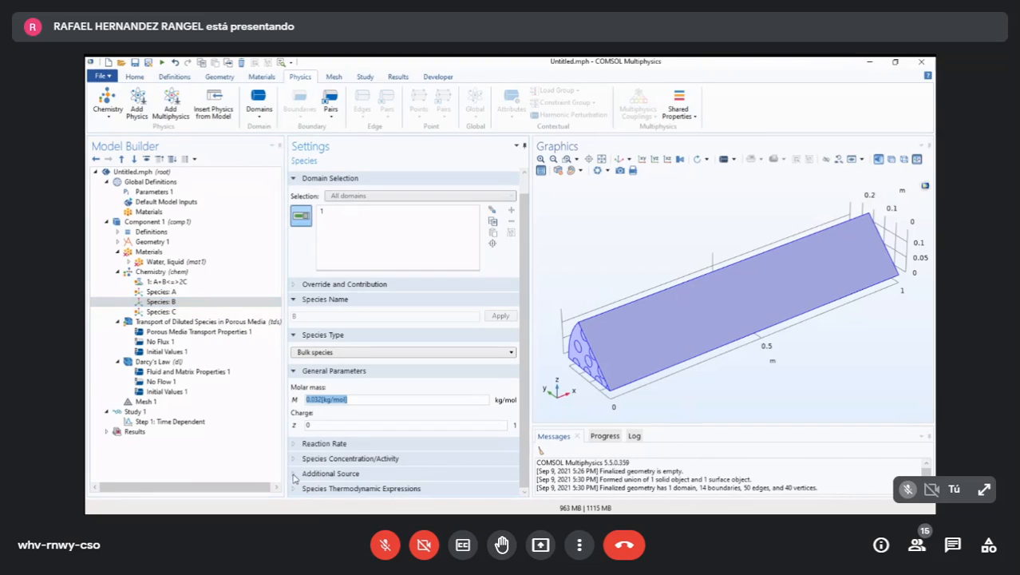
{"action": "type", "text": "Mn_B"}
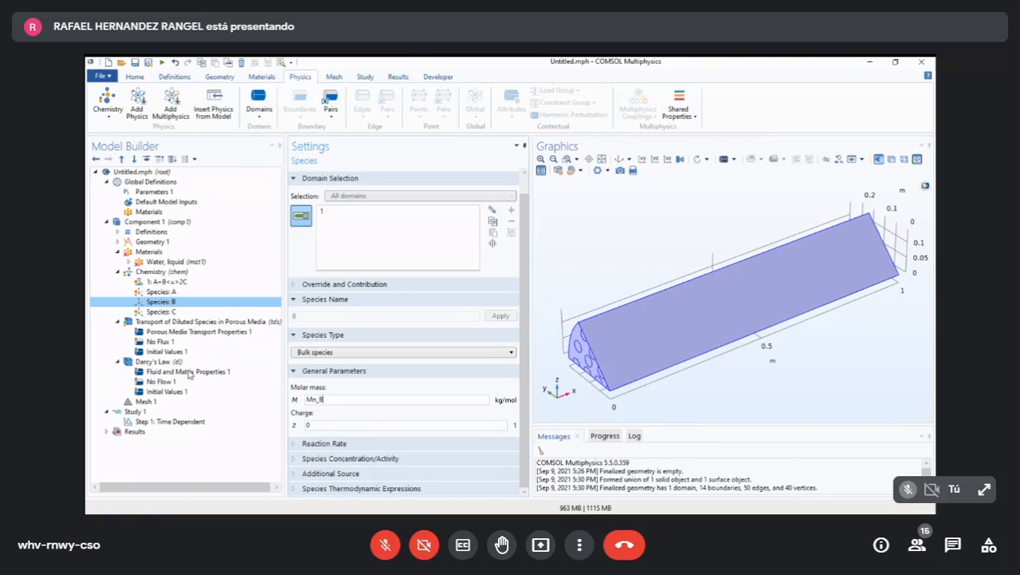
- Set species C's molar mass to Mn_C and add a new species named H2O to the Chemistry interface
{"action": "left_click", "coordinate": [162, 311]}
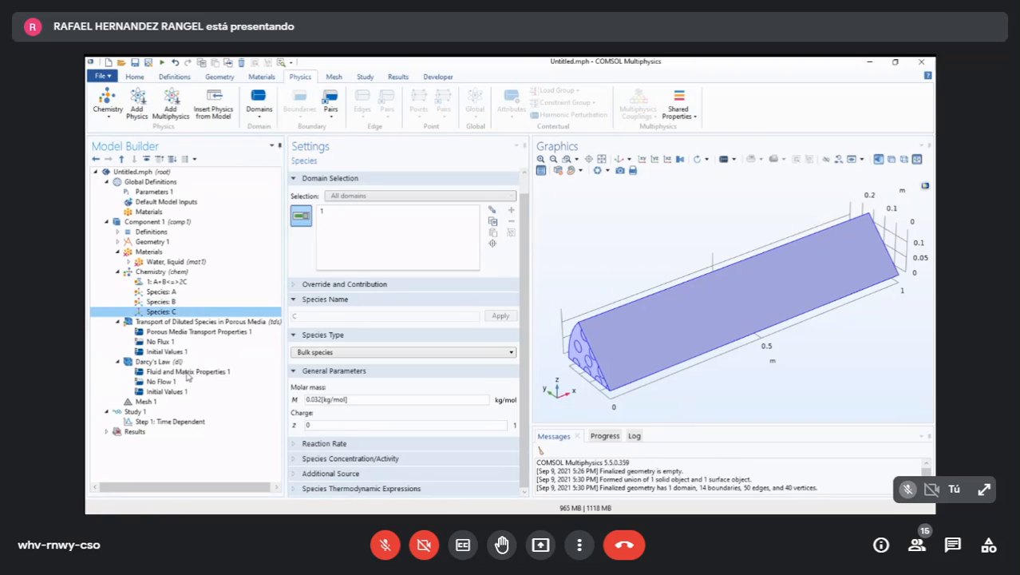
{"action": "type", "text": "Mn_C"}
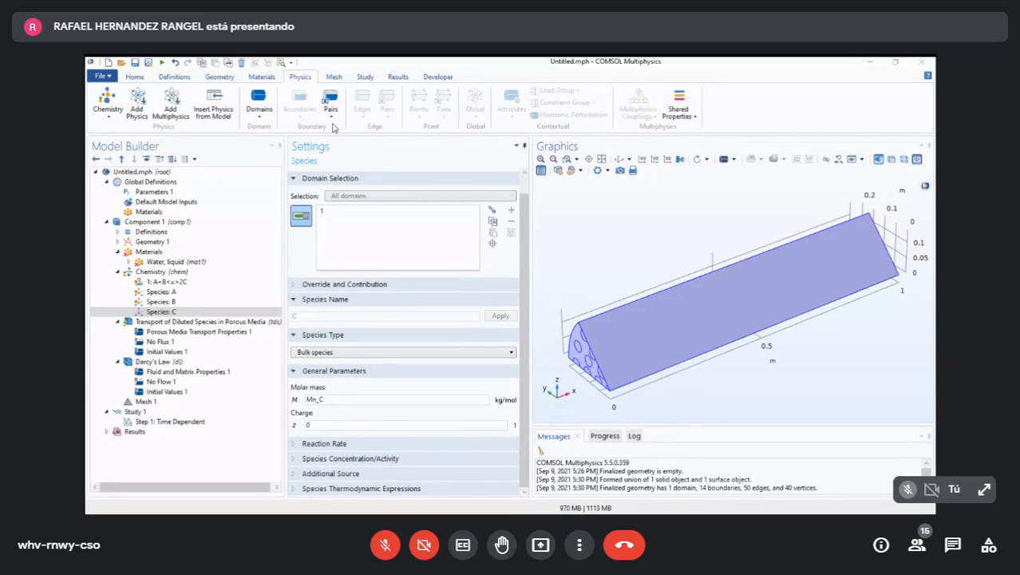
{"action": "left_click", "coordinate": [258, 102]}
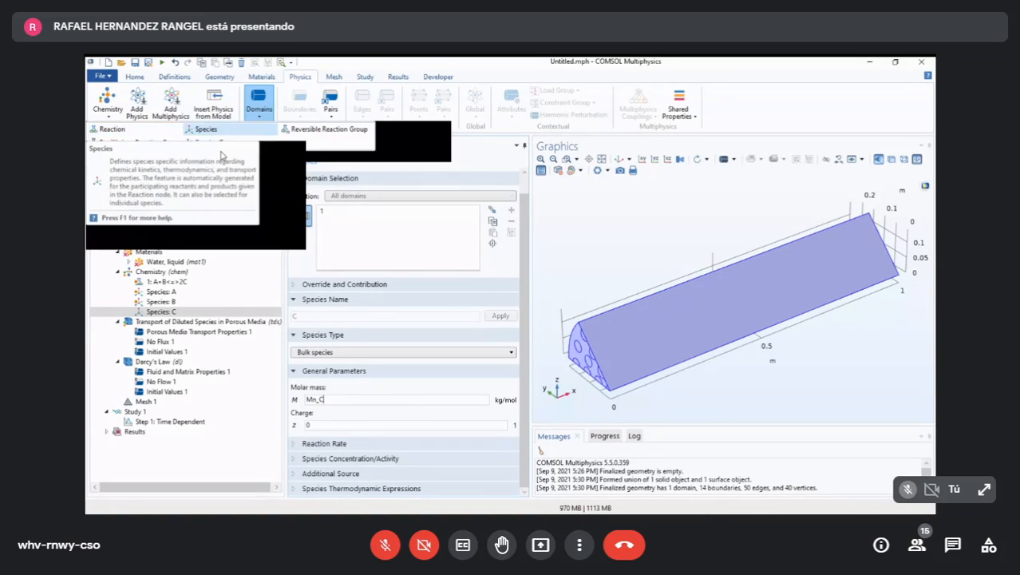
{"action": "left_click", "coordinate": [237, 147]}
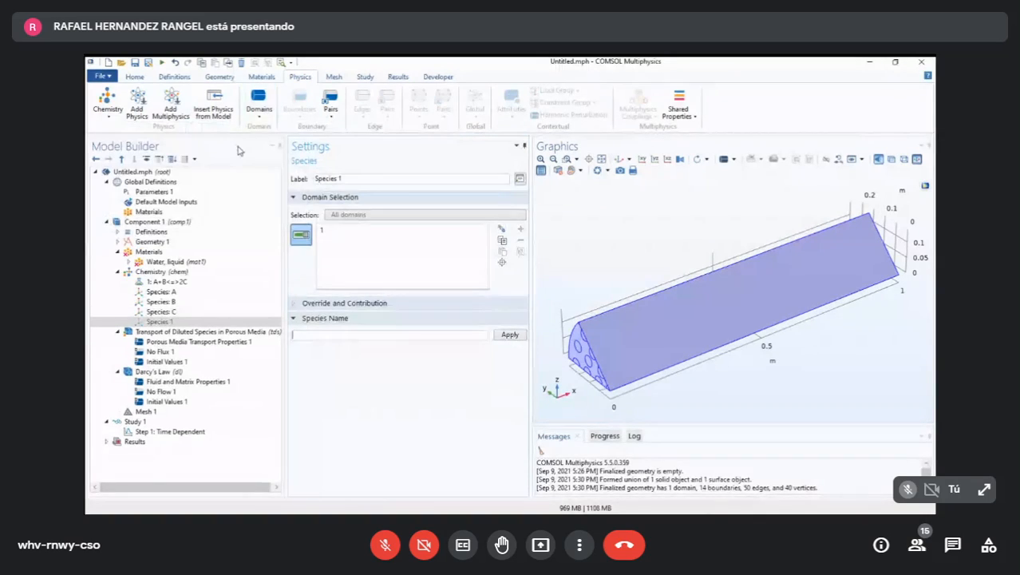
{"action": "type", "text": "H2O"}
{"action": "key", "text": "Return"}
- Look up the solvent's molar mass parameter in Parameters 1 and set the molar mass of species H2O to Mn_solvent
{"action": "scroll", "coordinate": [504, 431], "scroll_direction": "down", "scroll_amount": 1}
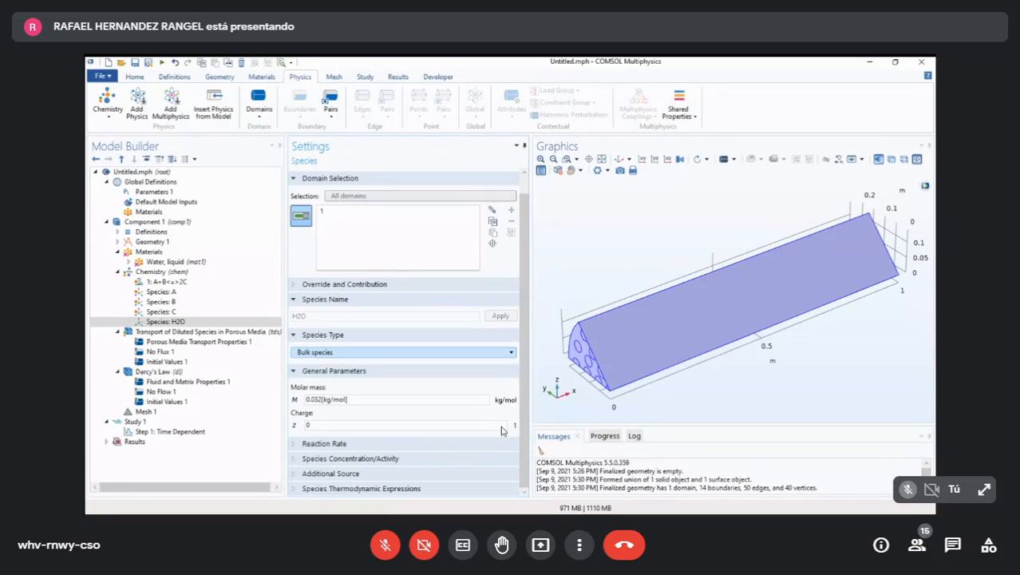
{"action": "left_click_drag", "start_coordinate": [353, 399], "coordinate": [275, 411]}
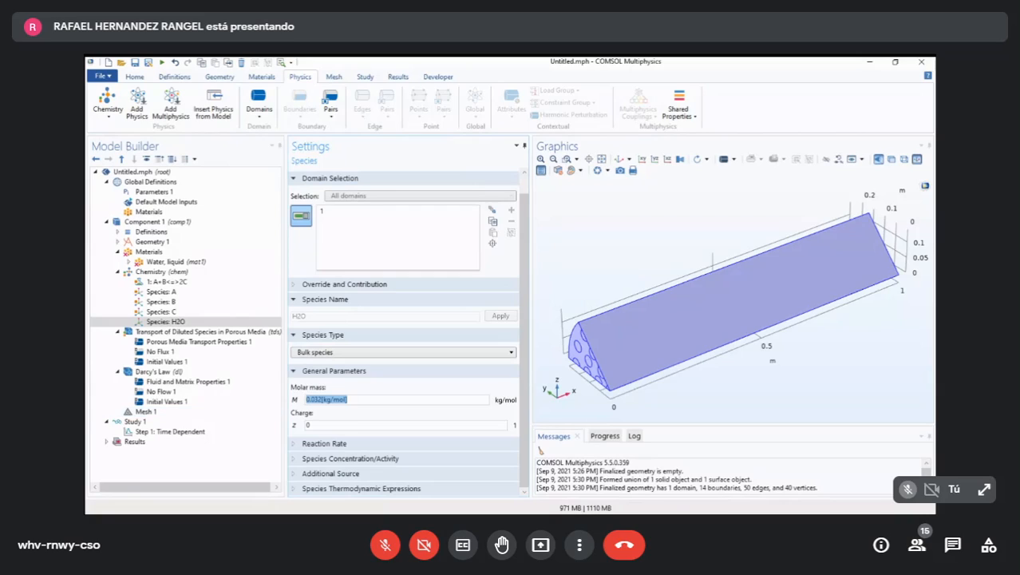
{"action": "left_click", "coordinate": [153, 192]}
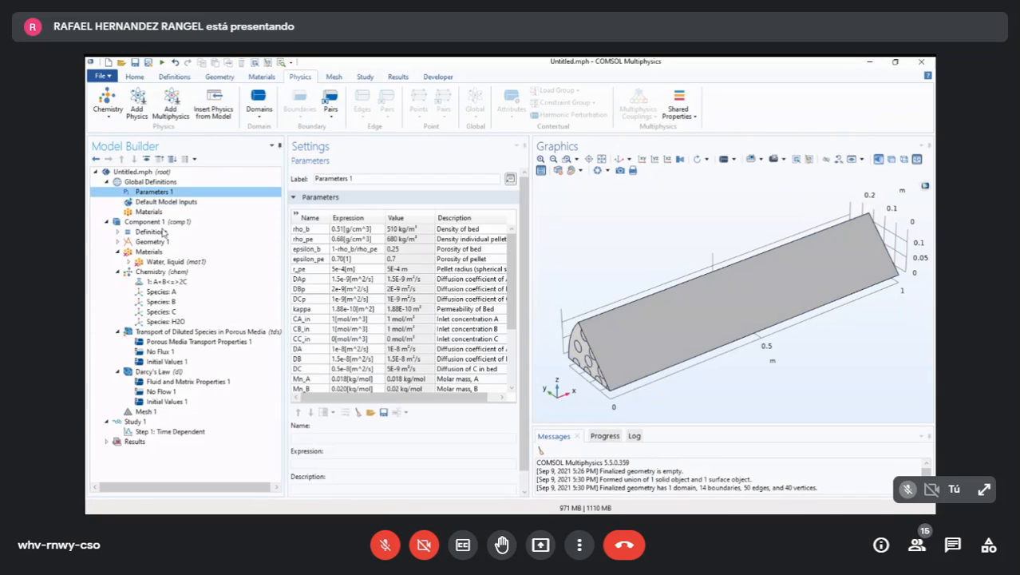
{"action": "scroll", "coordinate": [504, 360], "scroll_direction": "down", "scroll_amount": 3}
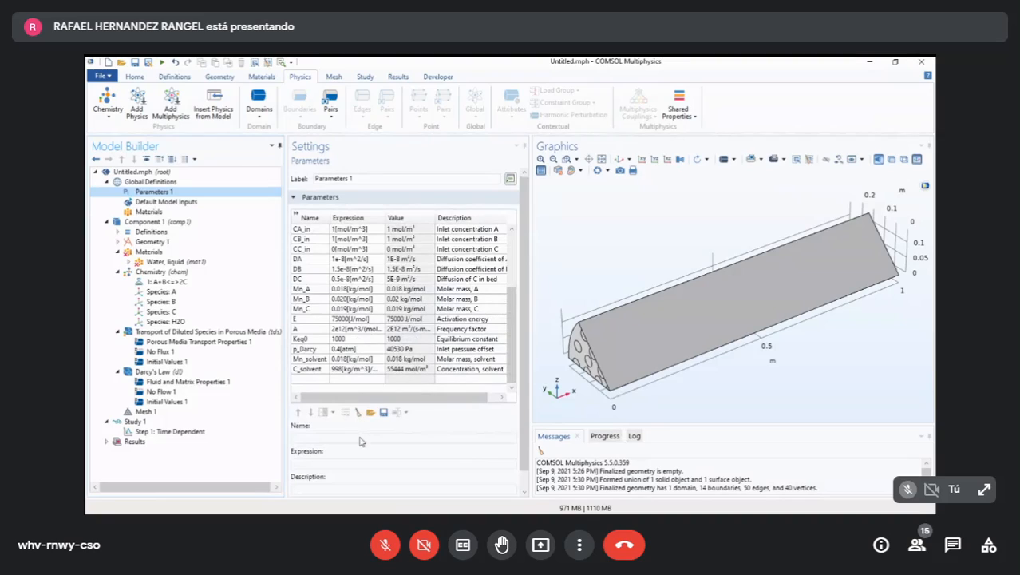
{"action": "left_click", "coordinate": [309, 360]}
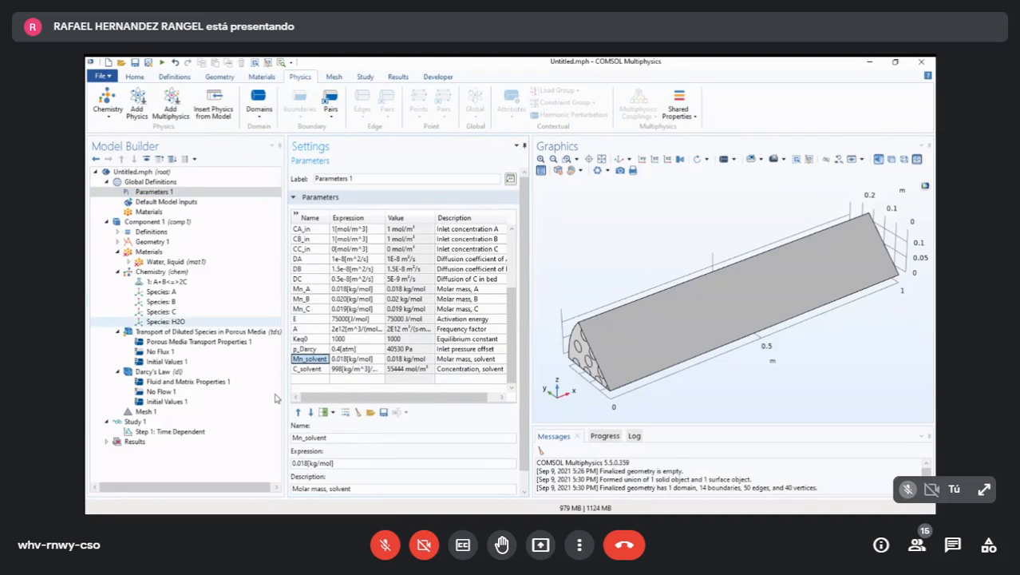
{"action": "left_click", "coordinate": [165, 321]}
{"action": "left_click", "coordinate": [348, 400]}
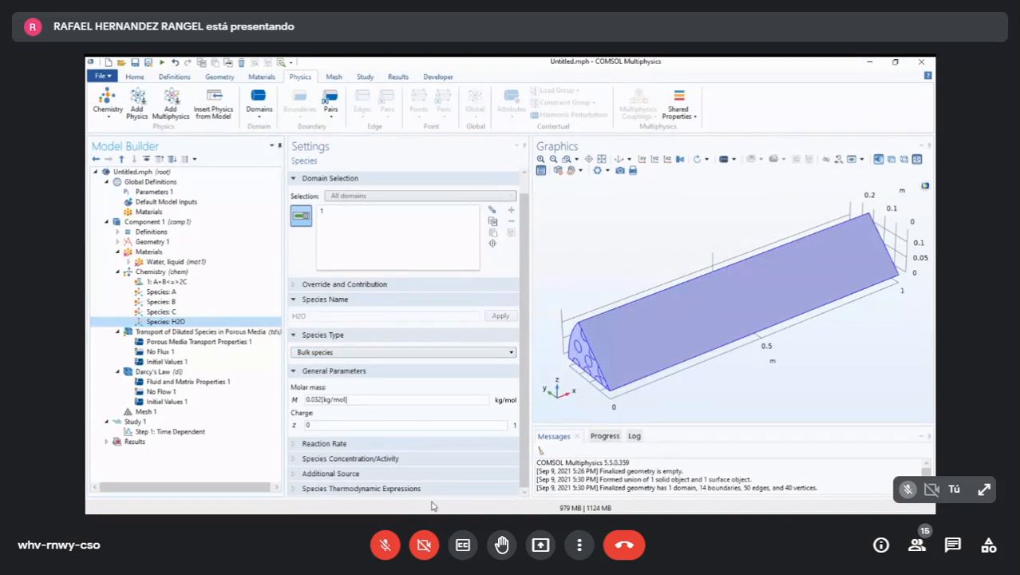
{"action": "key", "text": "shift+Home"}
{"action": "type", "text": "Mn_solvent"}
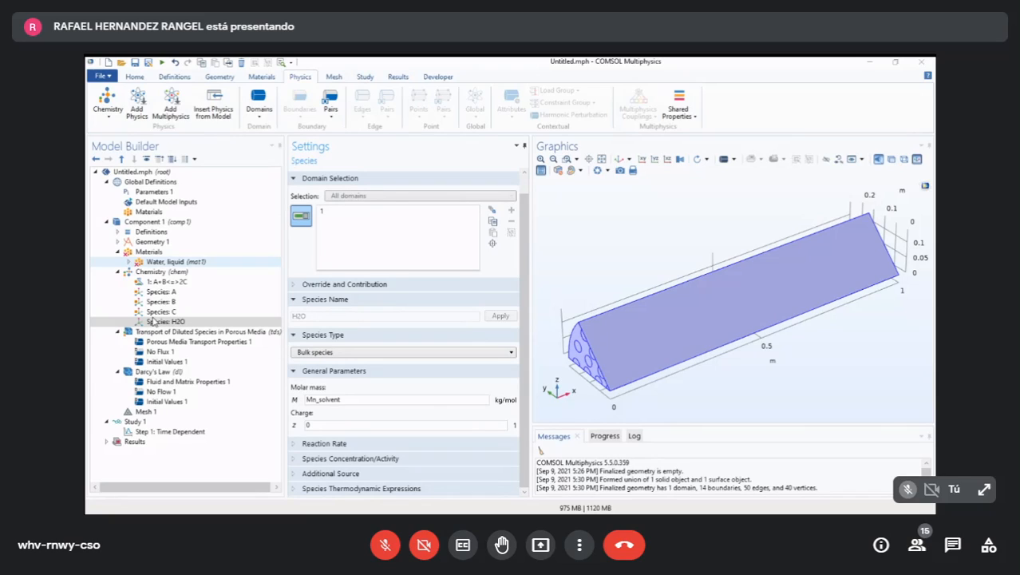
- Review the Water, liquid material, the A+B<=>2C reaction settings and the Chemistry interface's species matching
{"action": "left_click", "coordinate": [172, 261]}
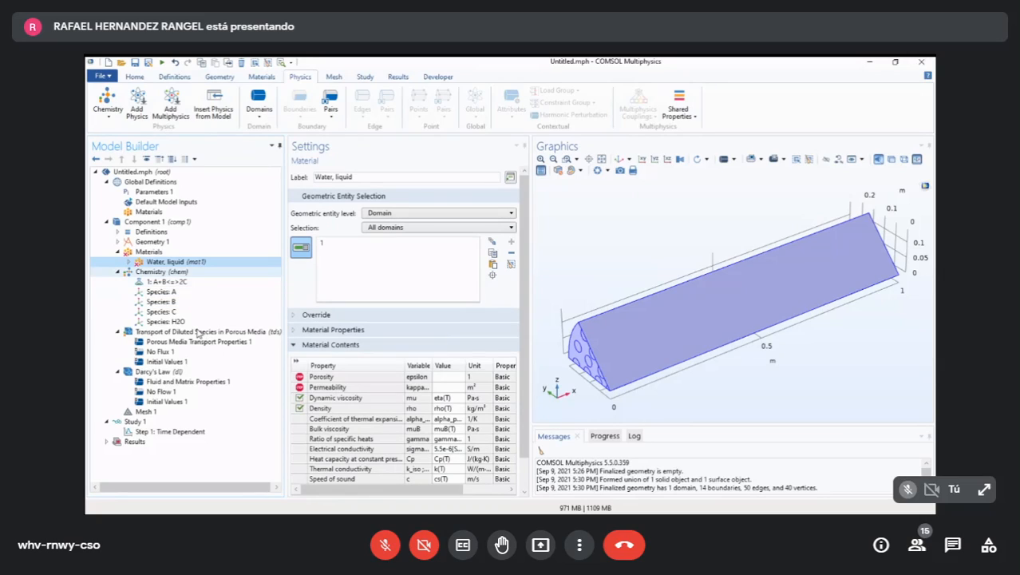
{"action": "key", "text": "Down"}
{"action": "key", "text": "Down"}
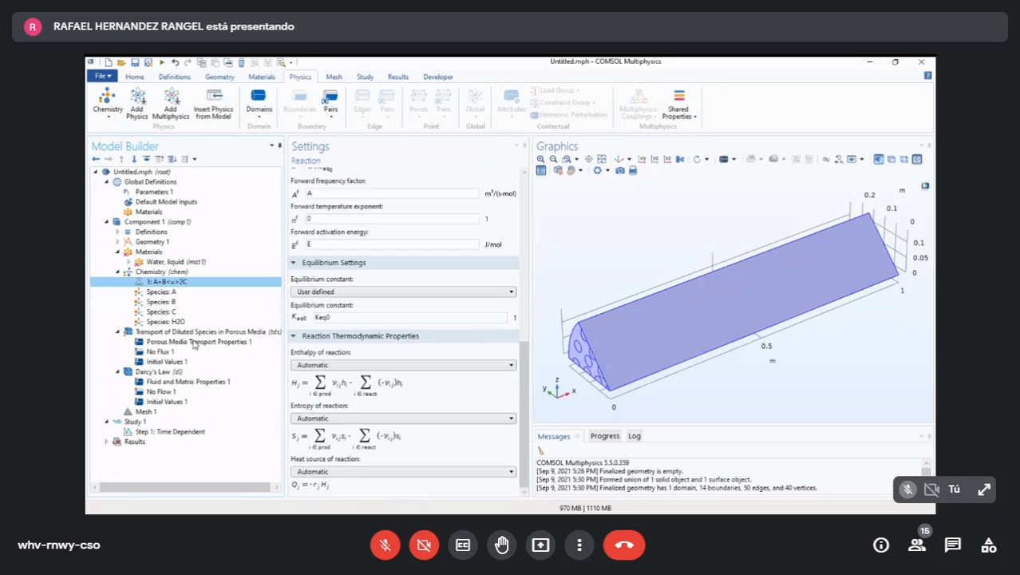
{"action": "key", "text": "Down"}
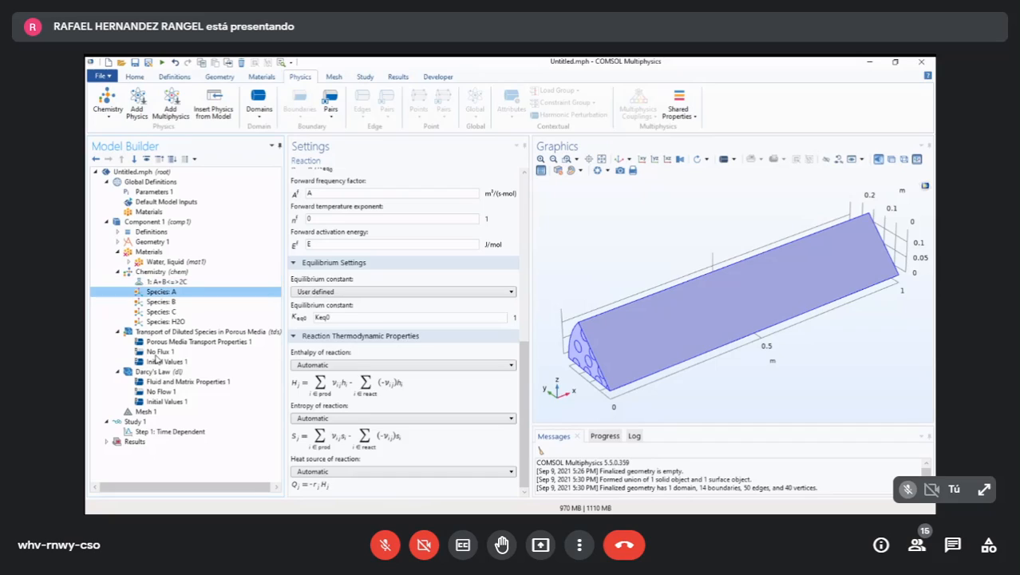
{"action": "key", "text": "Up"}
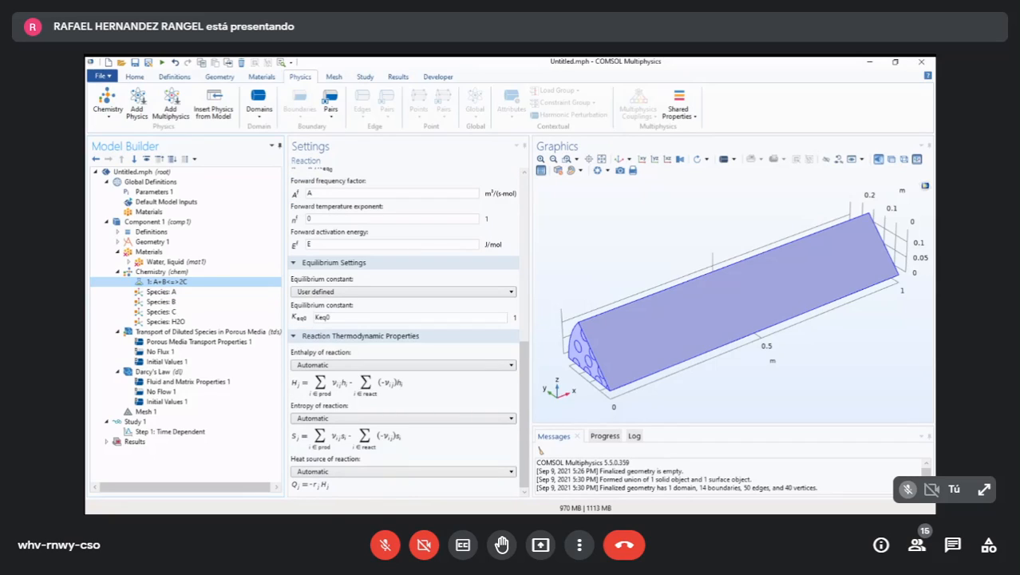
{"action": "key", "text": "Up"}
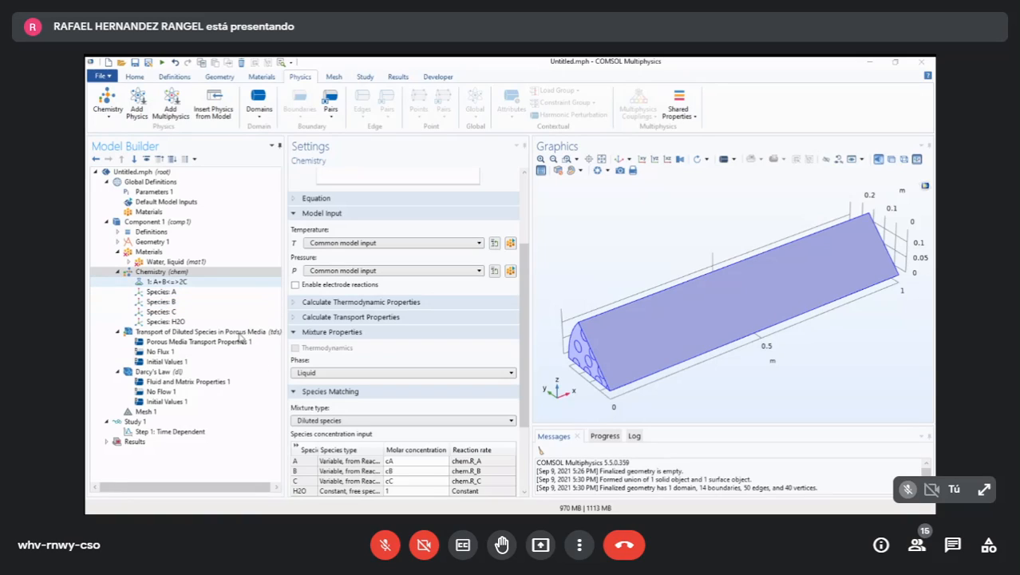
{"action": "left_click", "coordinate": [187, 281]}
{"action": "key", "text": "alt+Tab"}
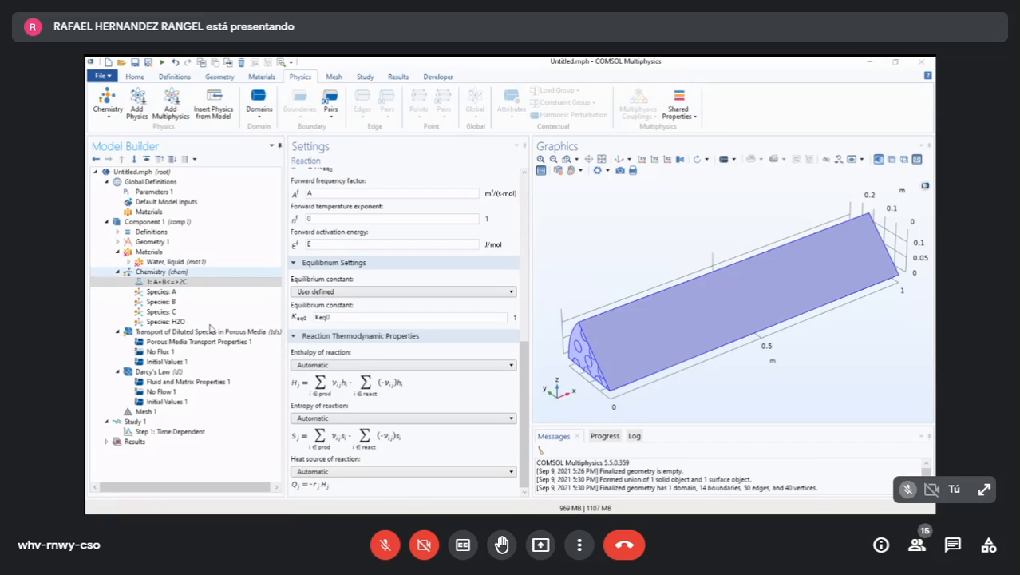
- Set species A's molar concentration in the Chemistry species matching to tds.rpb1.cpe_cA
{"action": "key", "text": "Up"}
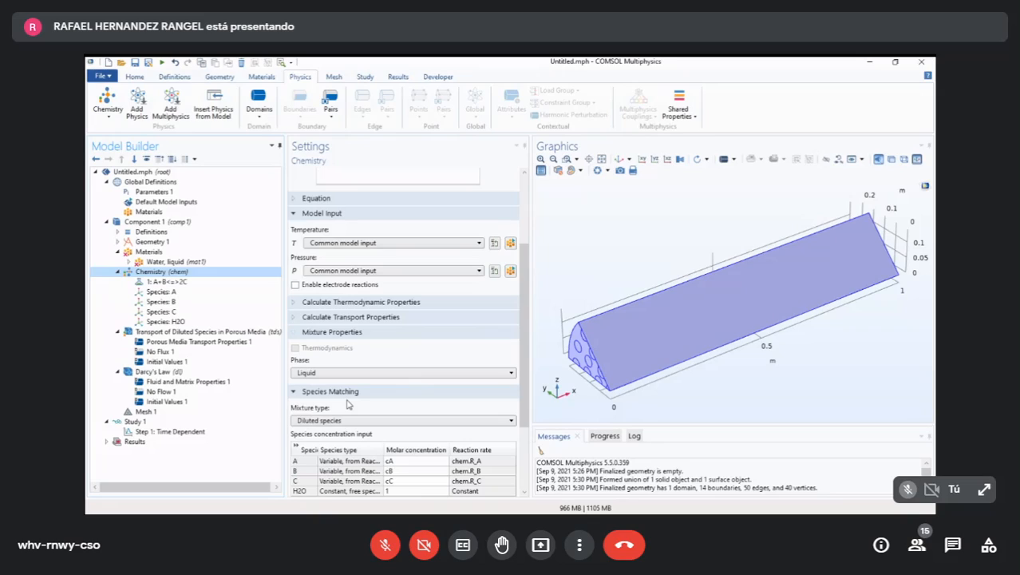
{"action": "scroll", "coordinate": [458, 413], "scroll_direction": "down", "scroll_amount": 3}
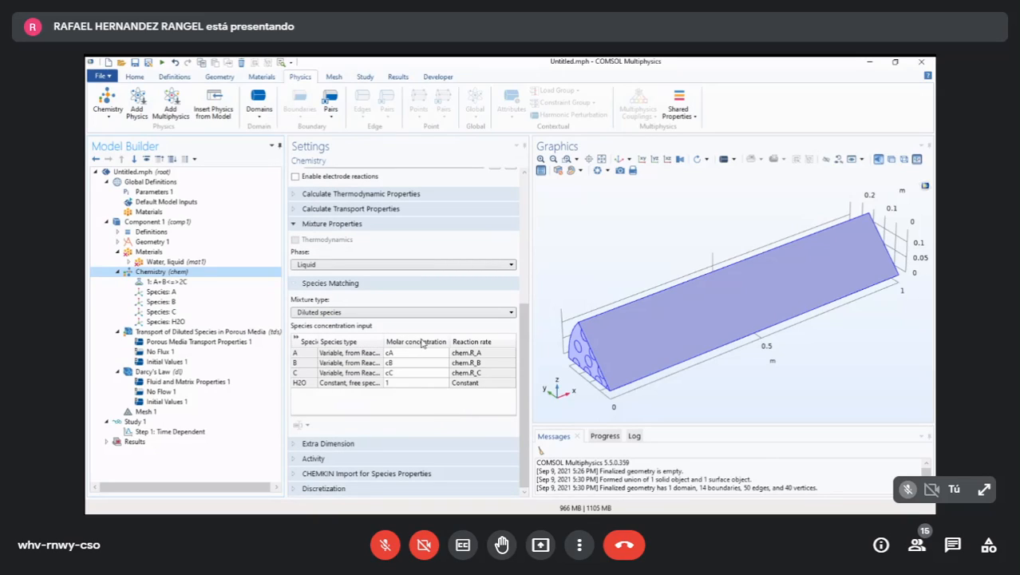
{"action": "left_click", "coordinate": [467, 312]}
{"action": "left_click", "coordinate": [467, 384]}
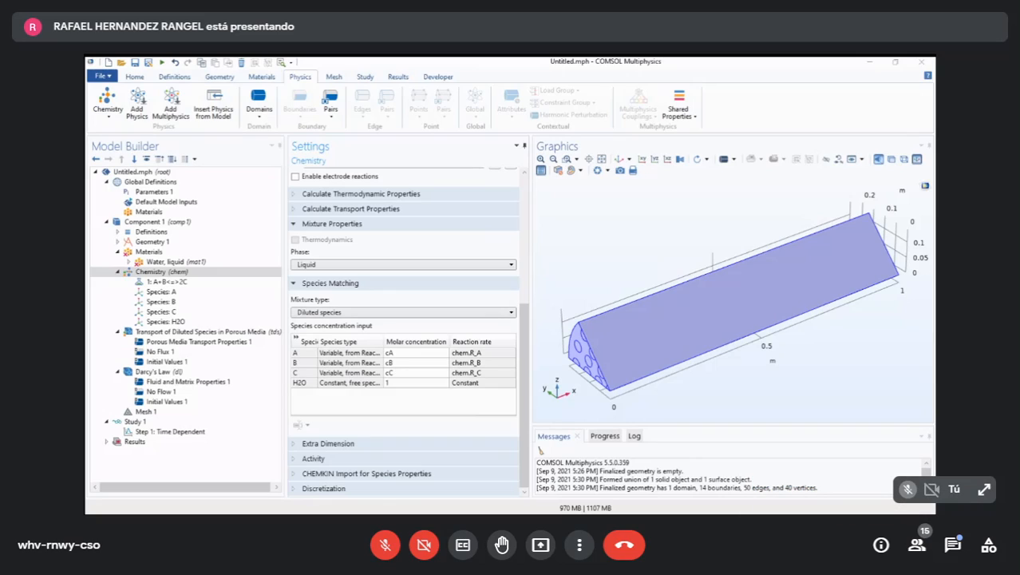
{"action": "key", "text": "alt+Tab"}
{"action": "type", "text": "tds.rpb1.cpe_cA"}
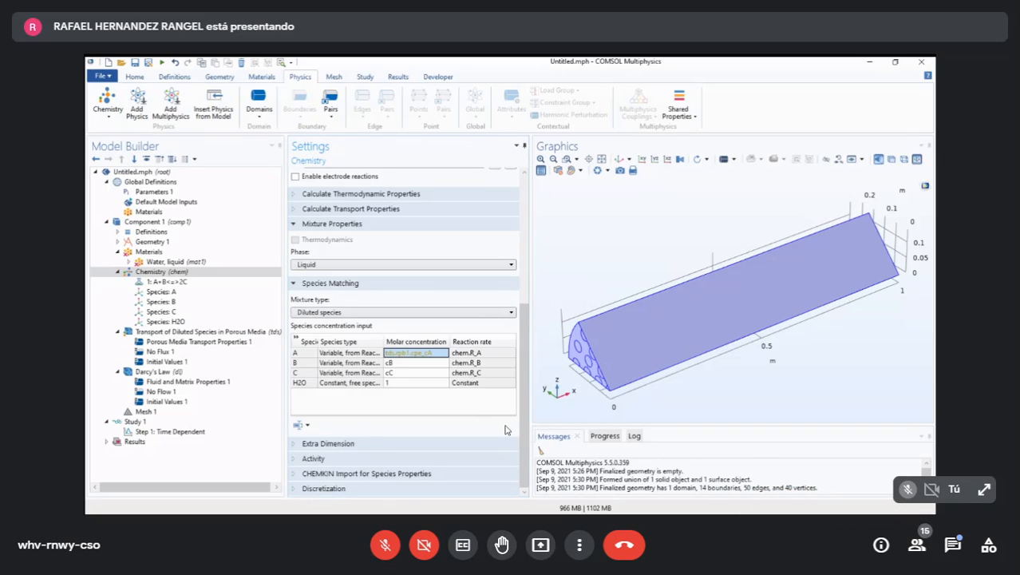
- Set species B's molar concentration in the species matching table to tds.rpb1.cpe_cB
{"action": "key", "text": "Down"}
{"action": "type", "text": "tds.rpb1.cpe_cA"}
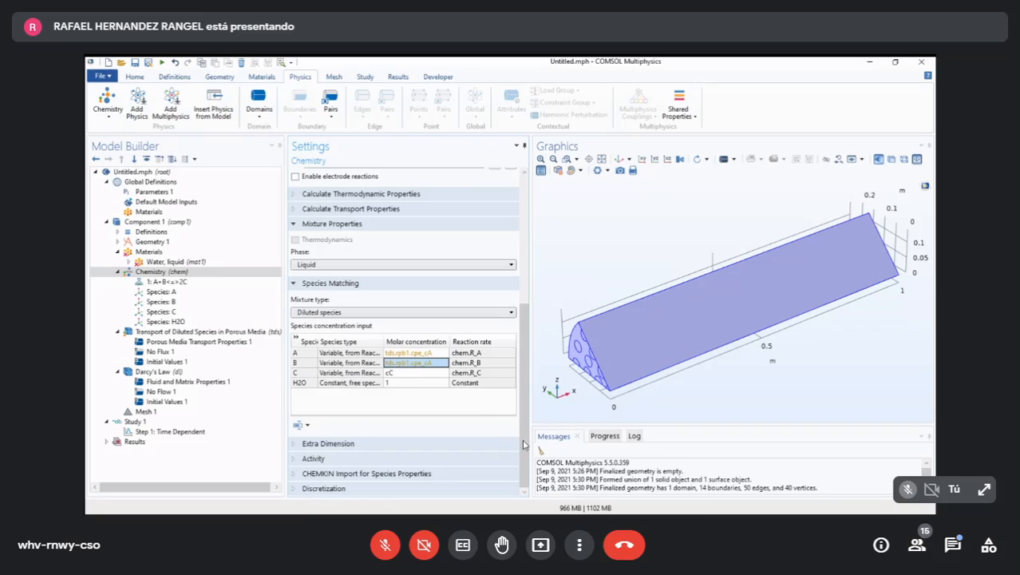
{"action": "key", "text": "F2"}
{"action": "key", "text": "End"}
{"action": "key", "text": "BackSpace"}
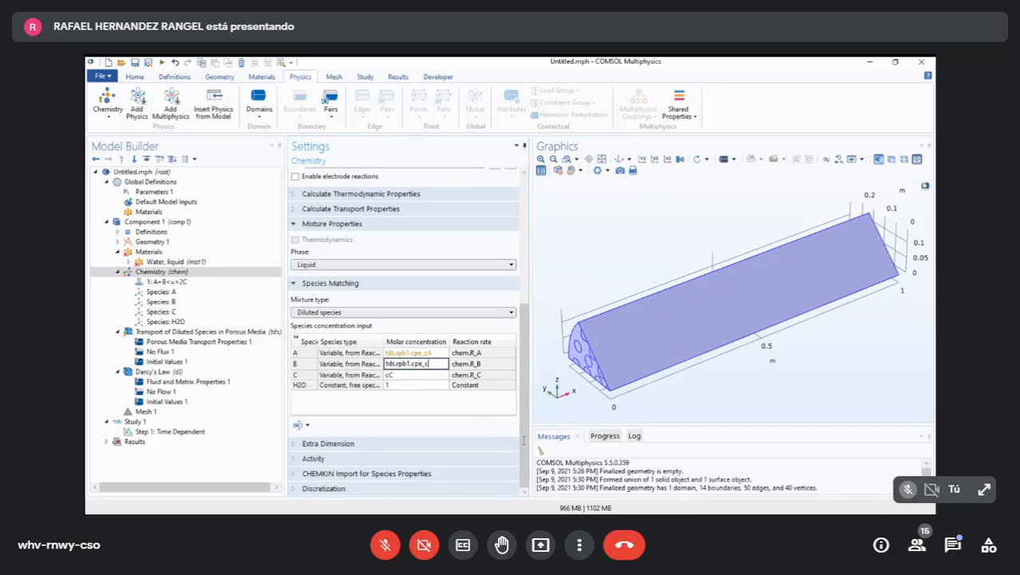
{"action": "type", "text": "B"}
{"action": "key", "text": "Down"}
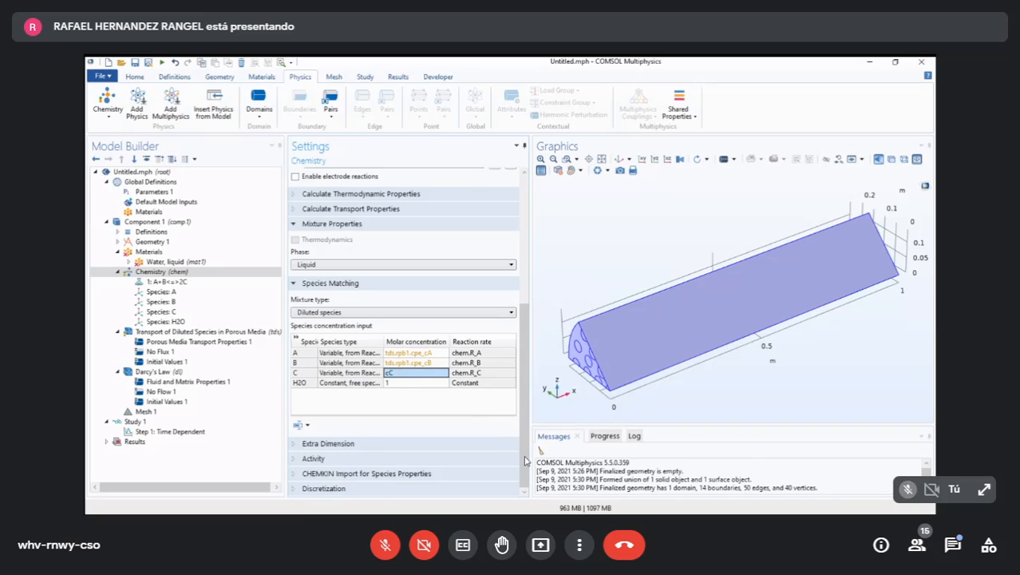
- Set species C's molar concentration in the species matching table to tds.rpb1.cpe_cC
{"action": "key", "text": "F2"}
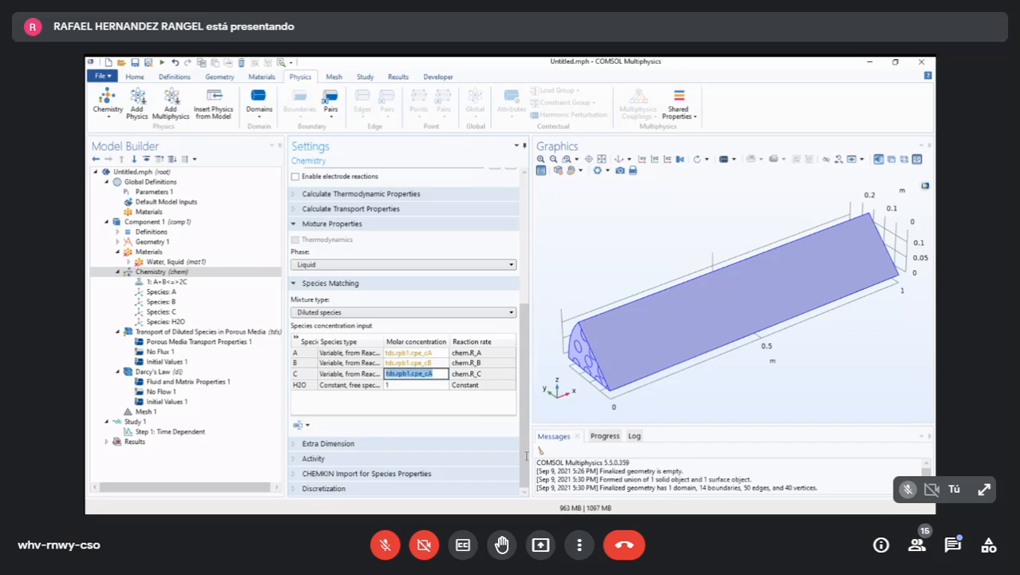
{"action": "key", "text": "End"}
{"action": "key", "text": "BackSpace"}
{"action": "type", "text": "C"}
{"action": "key", "text": "Down"}
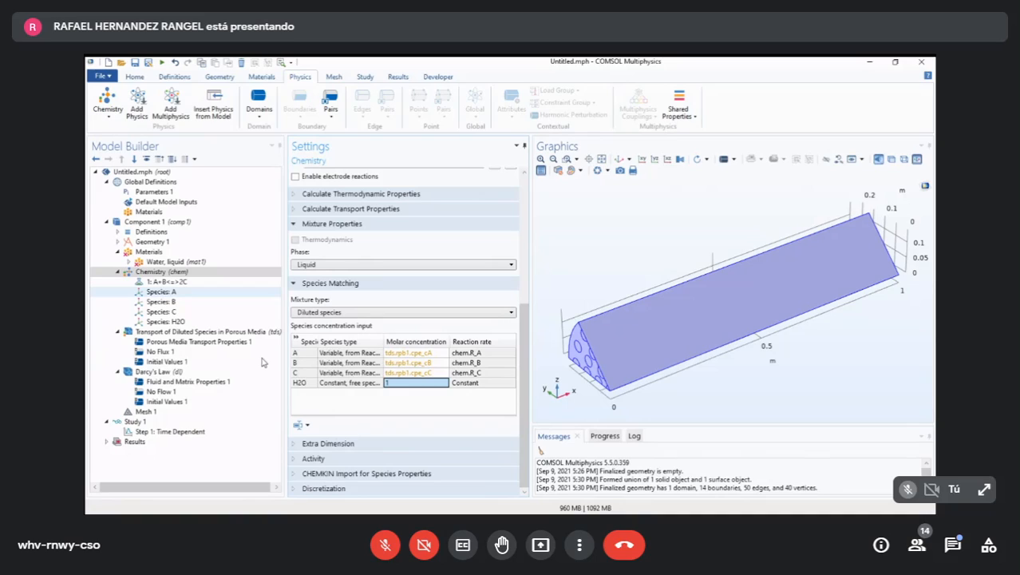
- Review the porous media species transport settings, the reaction's settings and the Chemistry interface's model inputs
{"action": "left_click", "coordinate": [194, 332]}
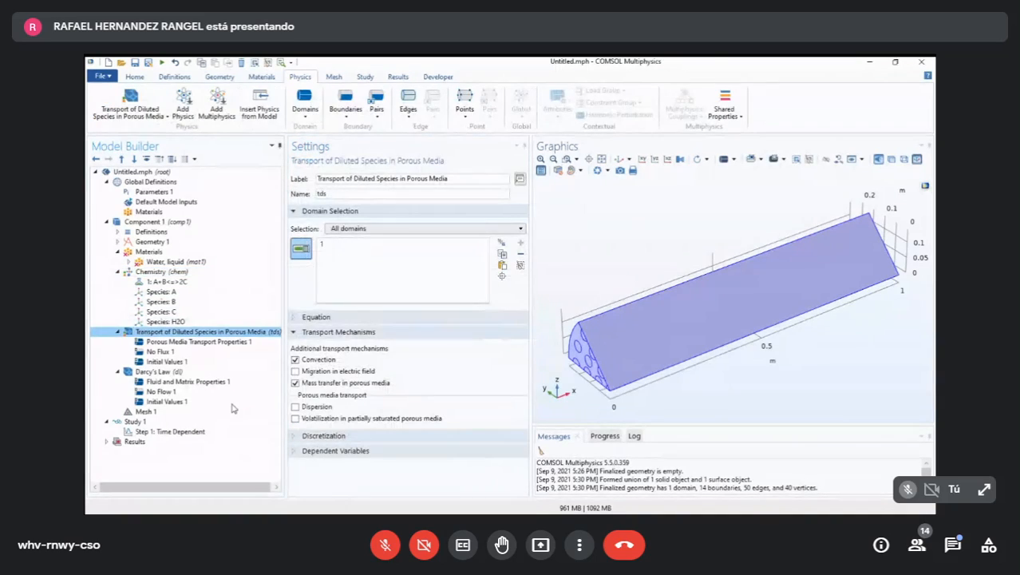
{"action": "key", "text": "Up"}
{"action": "key", "text": "Up"}
{"action": "key", "text": "Up"}
{"action": "key", "text": "Up"}
{"action": "key", "text": "Up"}
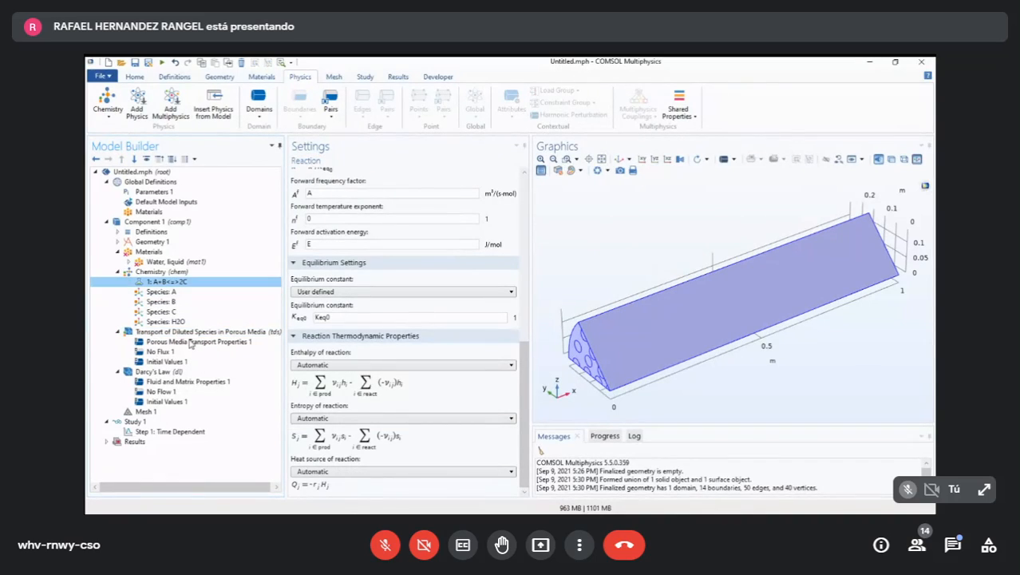
{"action": "key", "text": "Up"}
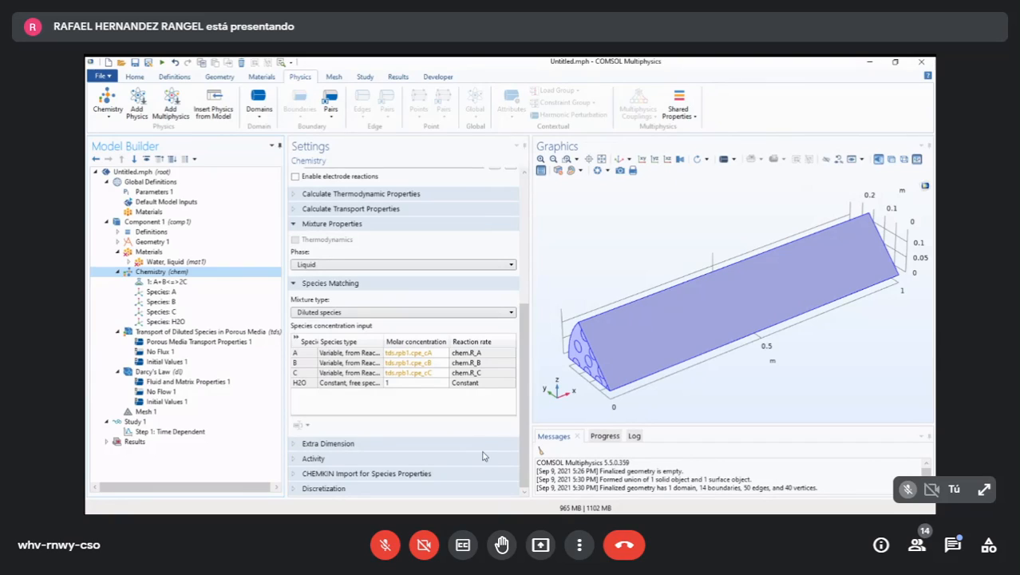
{"action": "scroll", "coordinate": [505, 393], "scroll_direction": "up", "scroll_amount": 5}
{"action": "scroll", "coordinate": [505, 393], "scroll_direction": "up", "scroll_amount": 2}
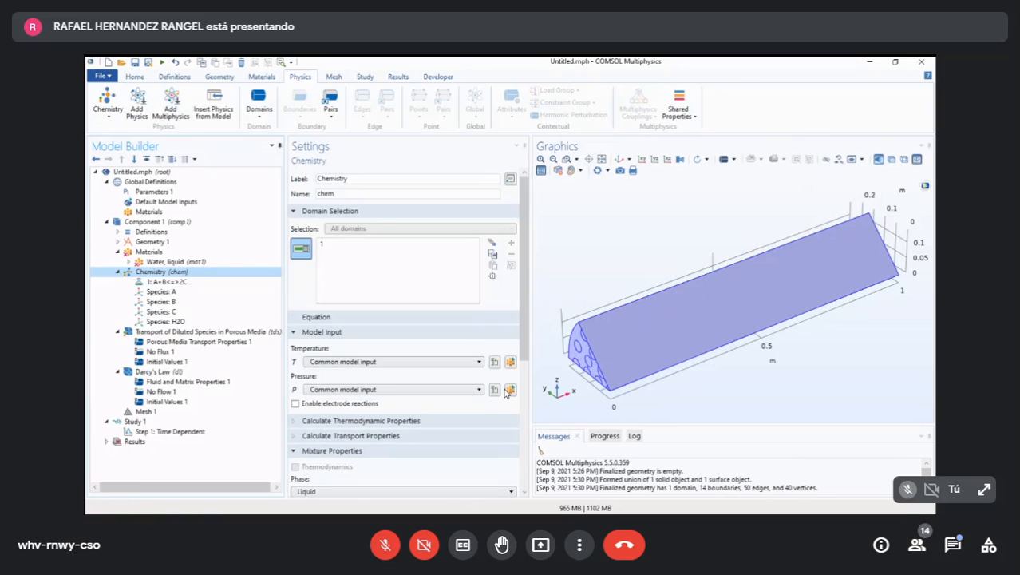
- Set the molar concentration of H2O in the species matching table to C_solvent
{"action": "scroll", "coordinate": [505, 391], "scroll_direction": "down", "scroll_amount": 7}
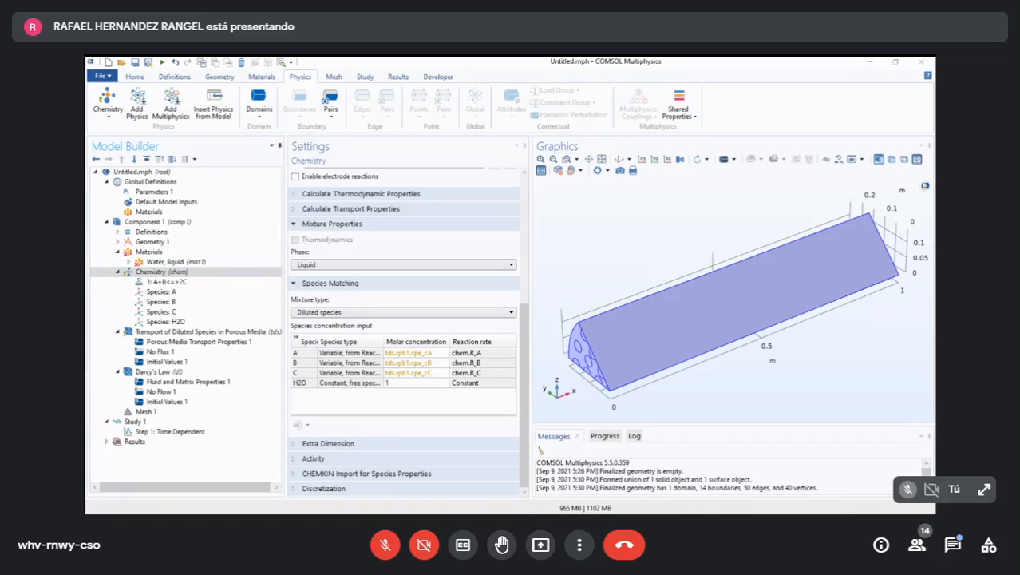
{"action": "left_click", "coordinate": [501, 464]}
{"action": "type", "text": "C_solvent"}
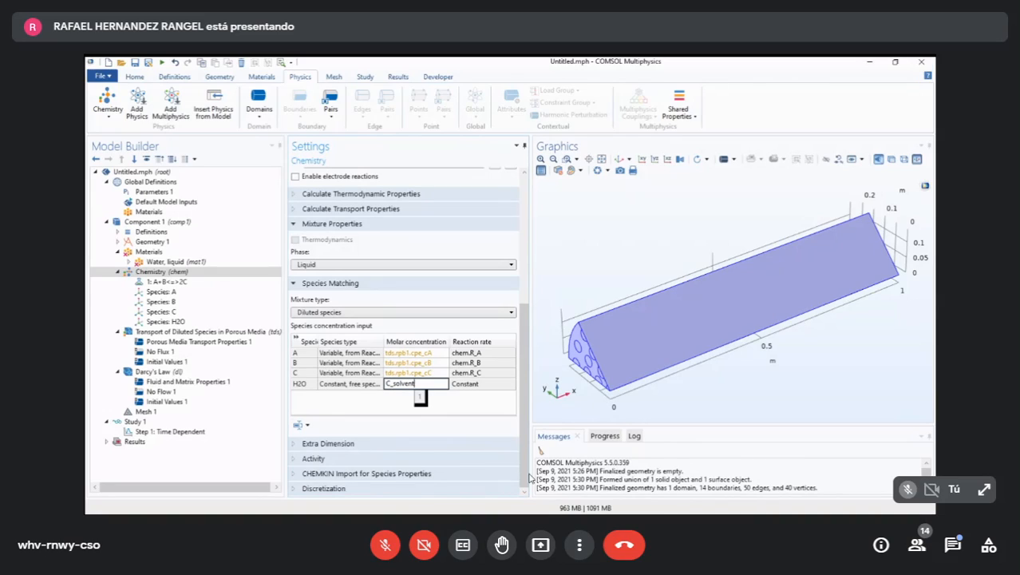
{"action": "key", "text": "Return"}
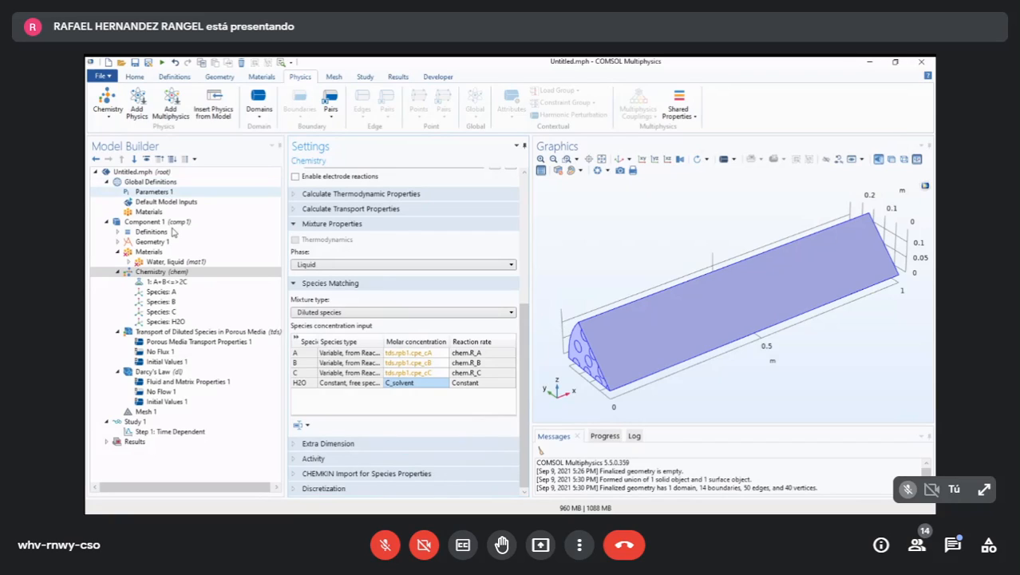
- Look up the definition of the C_solvent parameter in Parameters 1
{"action": "left_click", "coordinate": [164, 194]}
{"action": "scroll", "coordinate": [483, 387], "scroll_direction": "down", "scroll_amount": 4}
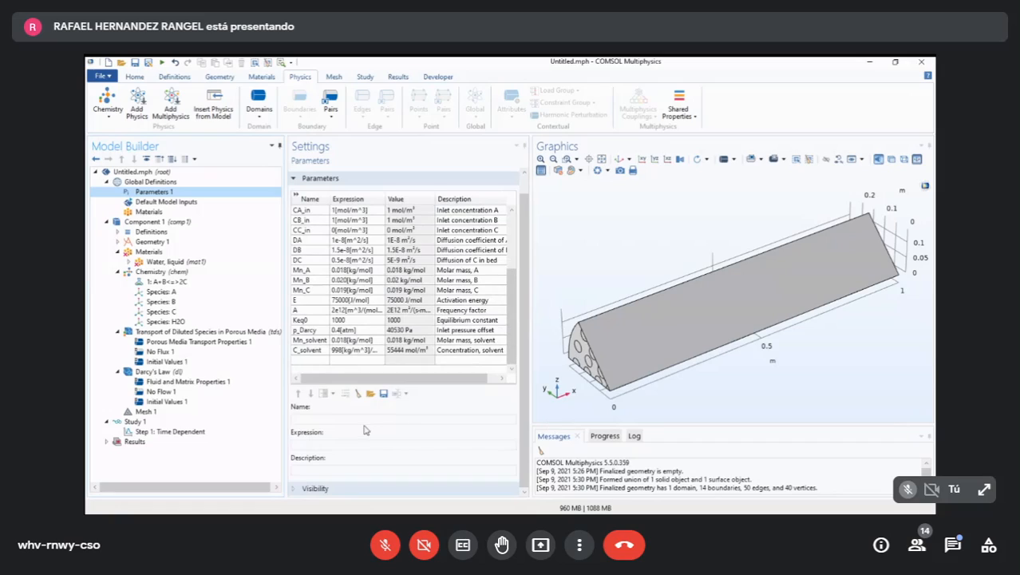
{"action": "left_click", "coordinate": [310, 349]}
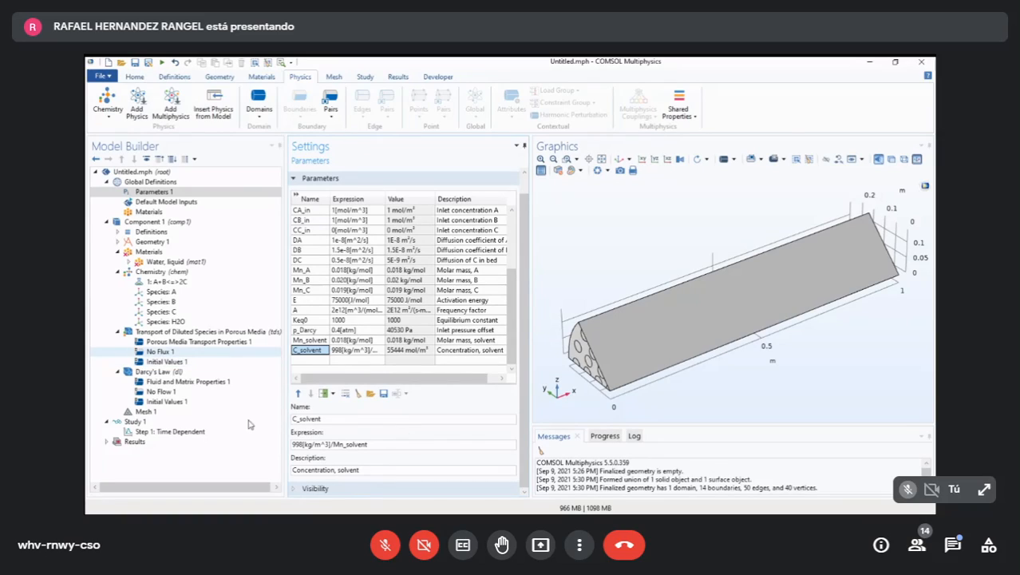
- Enable defining variables in the extra dimension for the Chemistry interface
{"action": "left_click", "coordinate": [194, 272]}
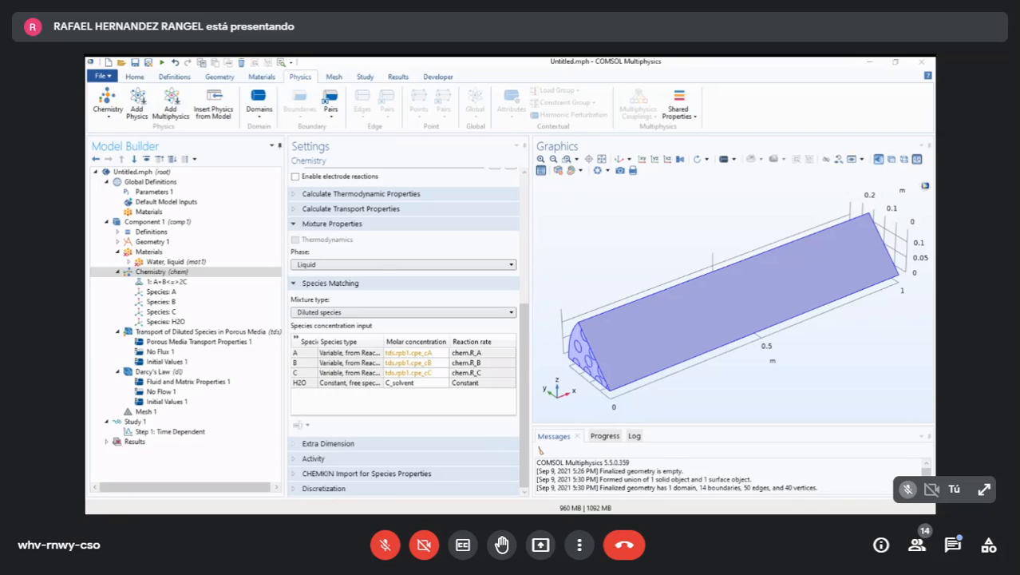
{"action": "left_click", "coordinate": [320, 444]}
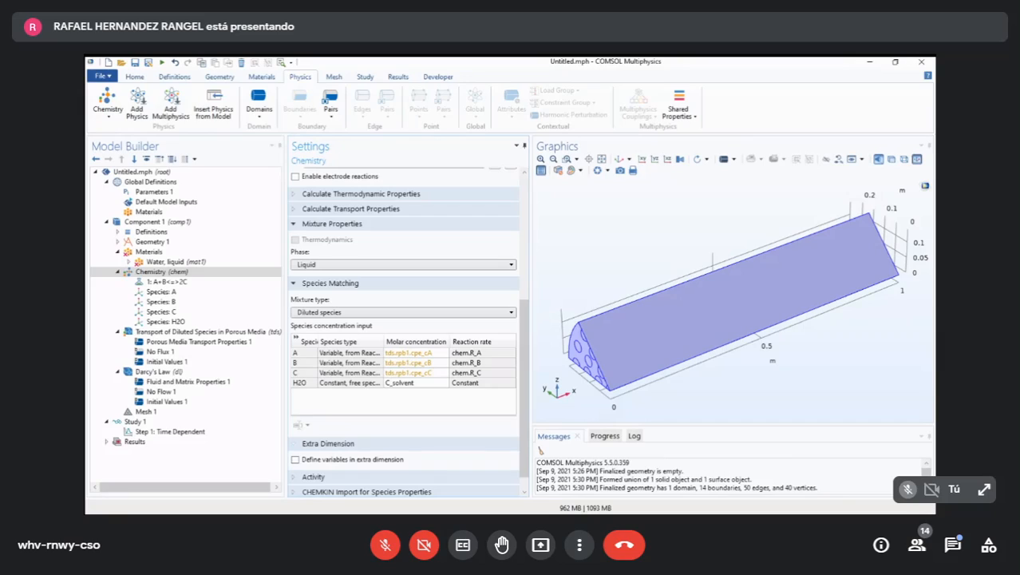
{"action": "left_click", "coordinate": [295, 460]}
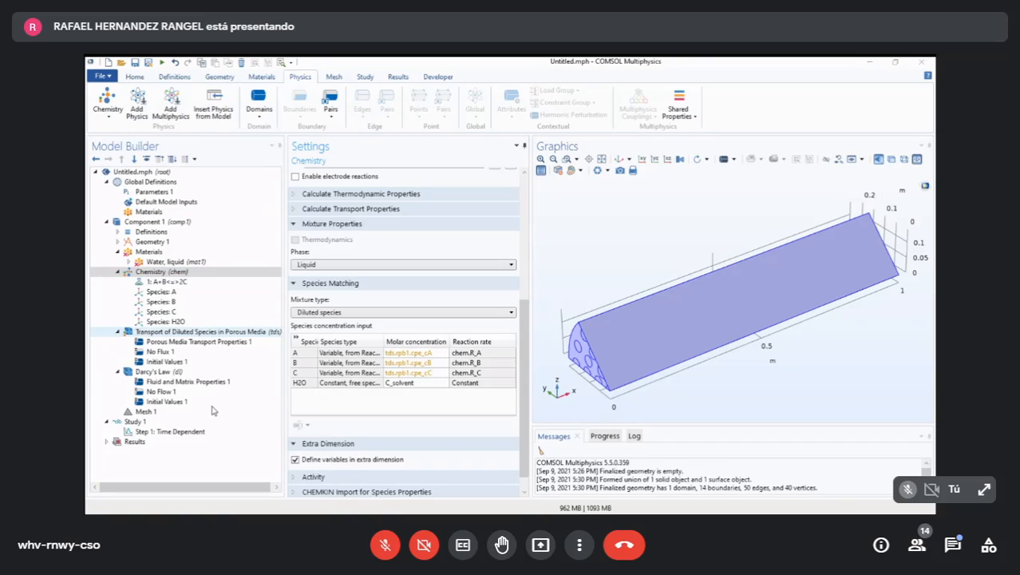
- Set the porosity source in Porous Media Transport Properties 1 to User defined
{"action": "left_click", "coordinate": [207, 331]}
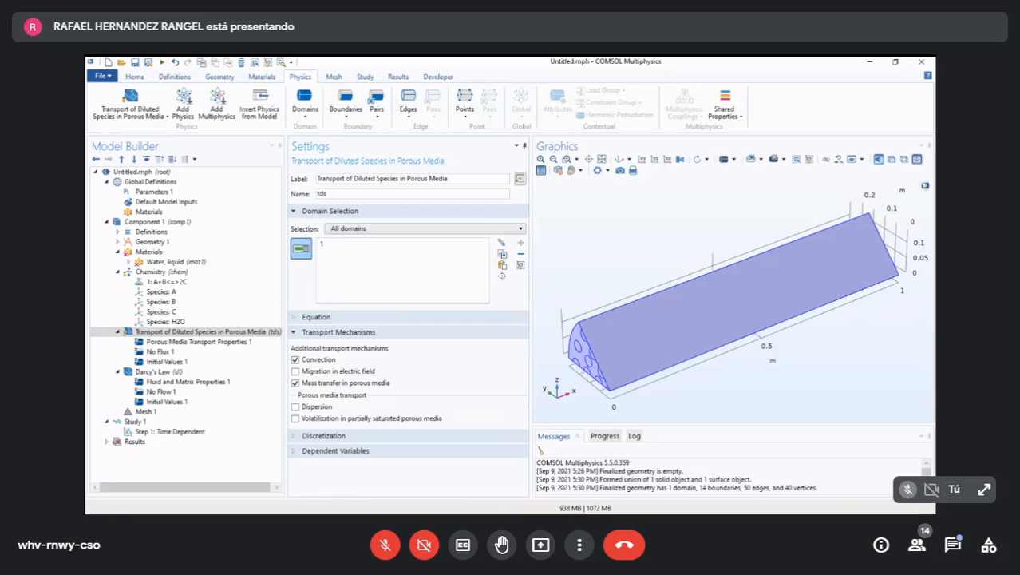
{"action": "left_click", "coordinate": [200, 341]}
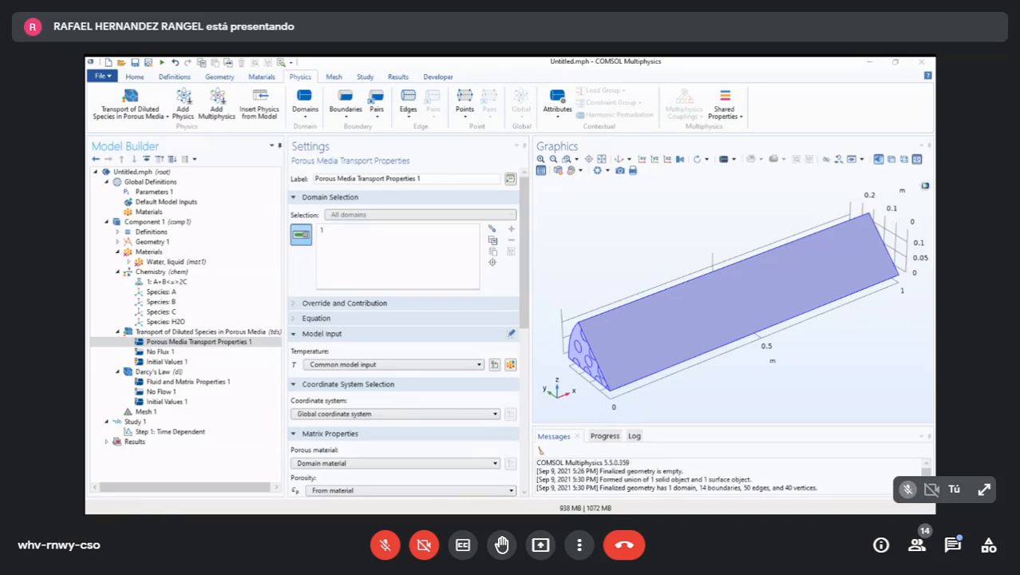
{"action": "scroll", "coordinate": [403, 335], "scroll_direction": "down", "scroll_amount": 8}
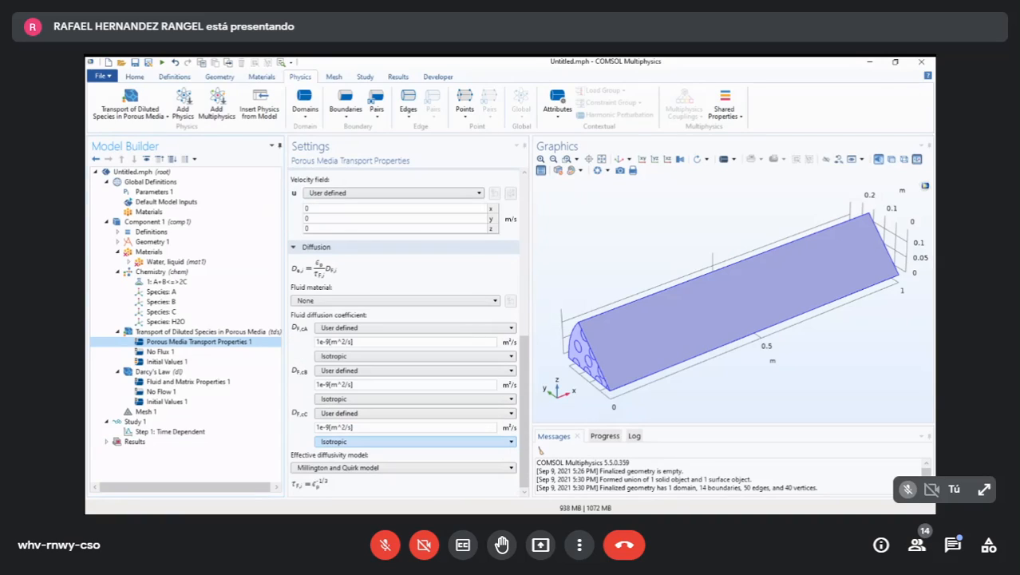
{"action": "scroll", "coordinate": [403, 335], "scroll_direction": "up", "scroll_amount": 8}
{"action": "scroll", "coordinate": [403, 336], "scroll_direction": "down", "scroll_amount": 5}
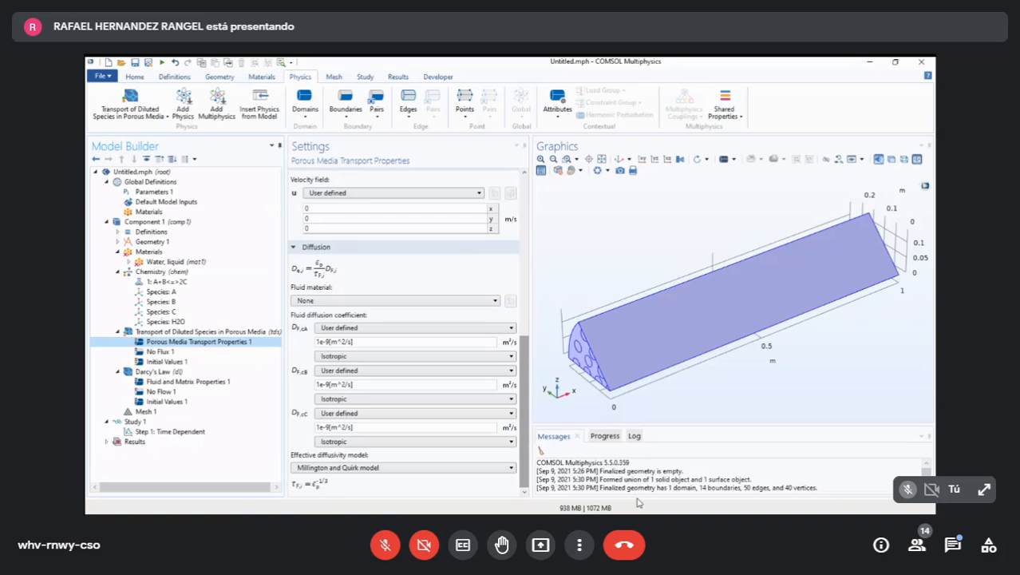
{"action": "scroll", "coordinate": [403, 335], "scroll_direction": "up", "scroll_amount": 4}
{"action": "scroll", "coordinate": [403, 336], "scroll_direction": "down", "scroll_amount": 2}
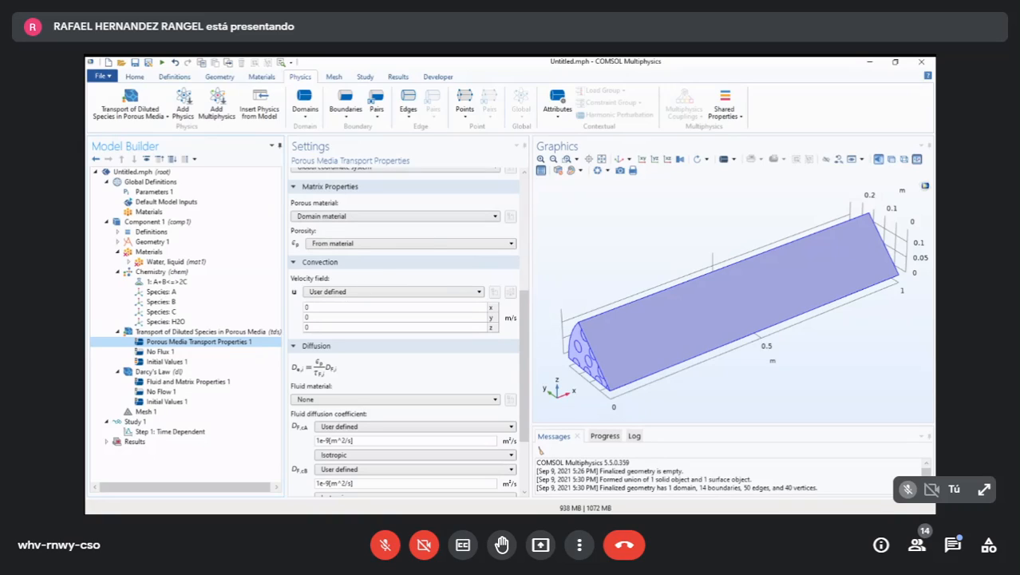
{"action": "key", "text": "alt+Tab"}
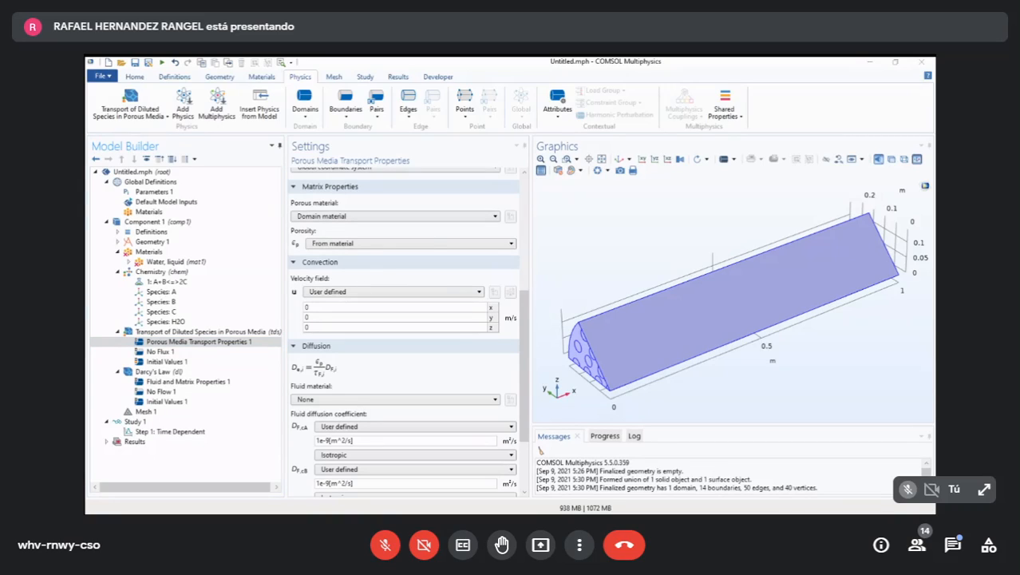
{"action": "left_click", "coordinate": [471, 243]}
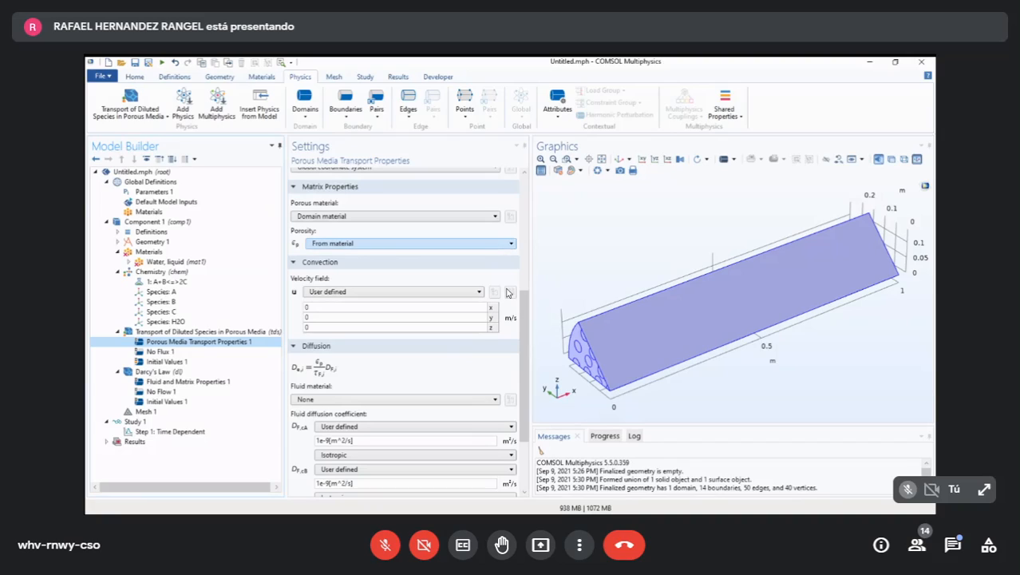
{"action": "key", "text": "Return"}
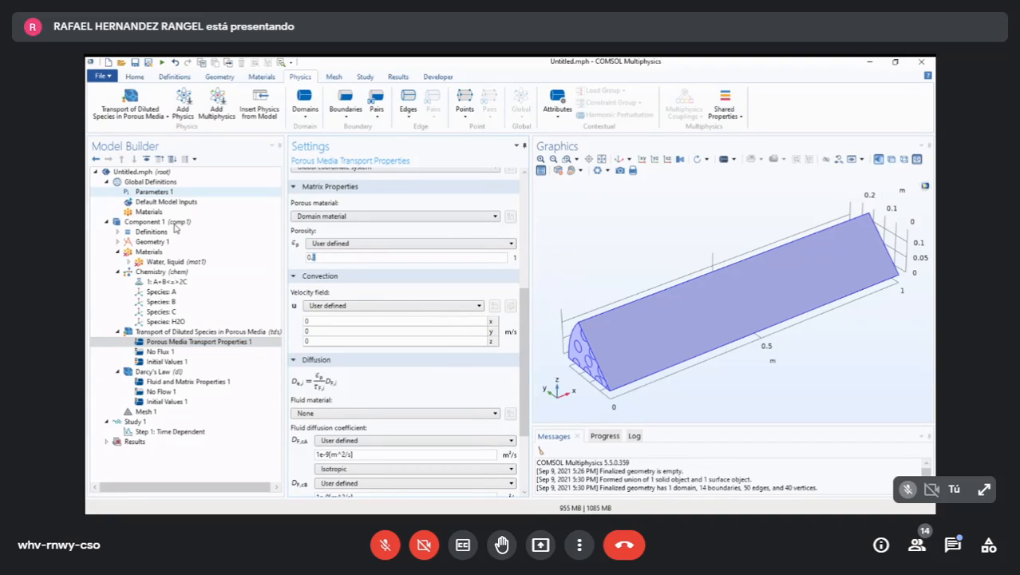
- Look up the bed porosity parameter in Parameters 1 and set the porosity of Porous Media Transport Properties 1 to epsilon_b
{"action": "key", "text": "alt+Tab"}
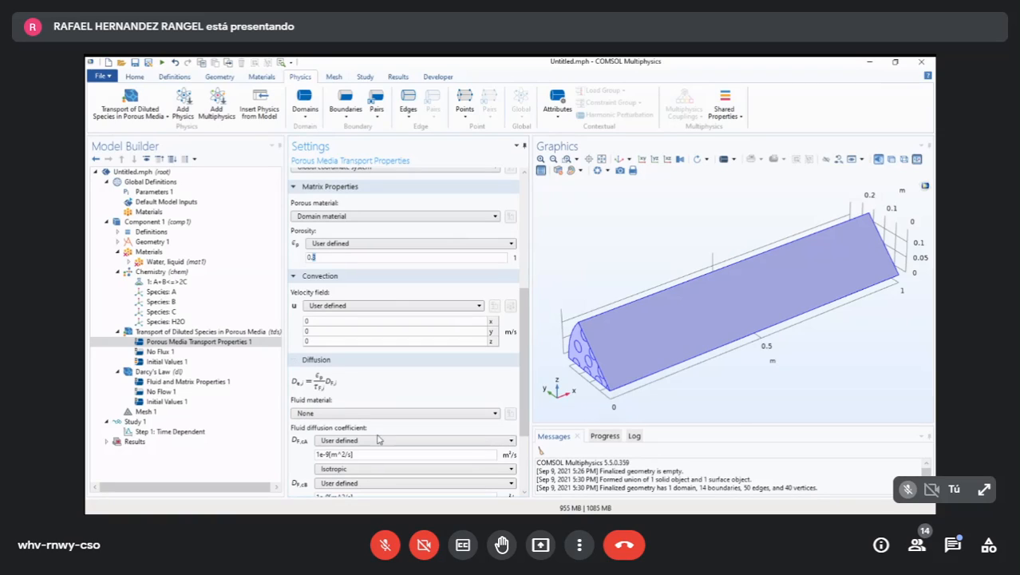
{"action": "left_click", "coordinate": [154, 191]}
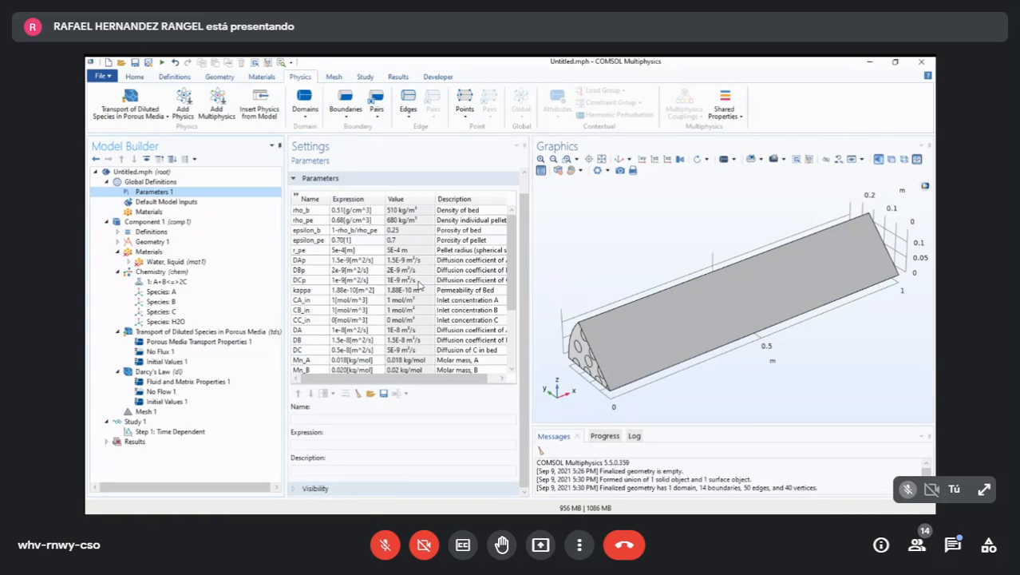
{"action": "left_click", "coordinate": [463, 229]}
{"action": "left_click_drag", "start_coordinate": [431, 381], "coordinate": [361, 462]}
{"action": "key", "text": "Home"}
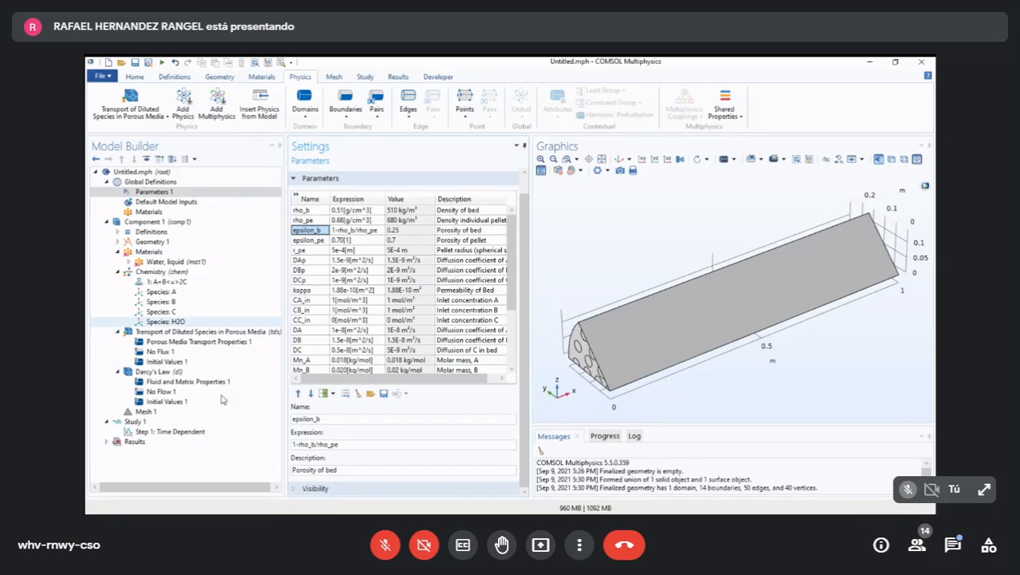
{"action": "left_click", "coordinate": [196, 341]}
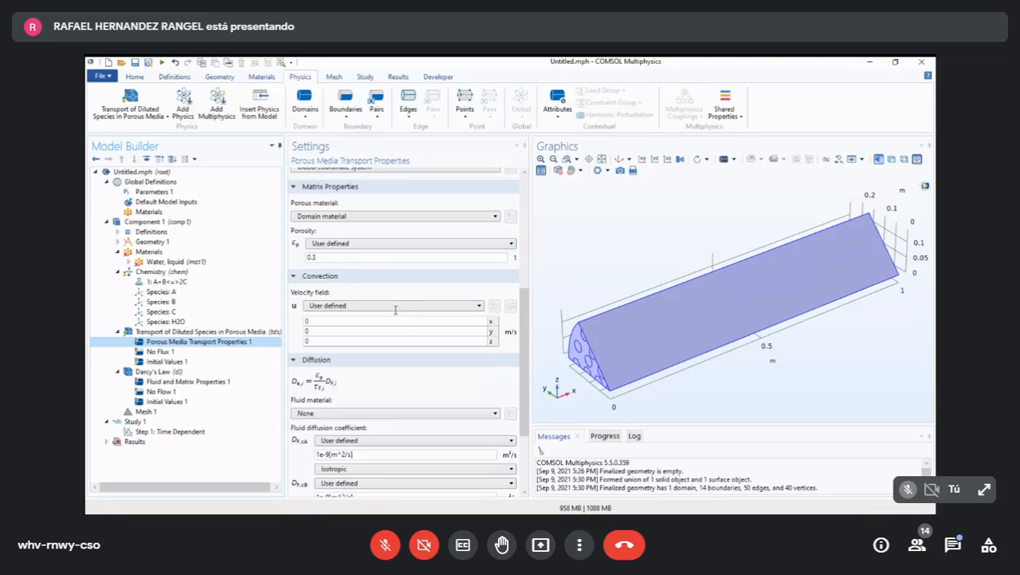
{"action": "left_click", "coordinate": [357, 316]}
{"action": "type", "text": "epsilon_b"}
{"action": "scroll", "coordinate": [506, 355], "scroll_direction": "up", "scroll_amount": 6}
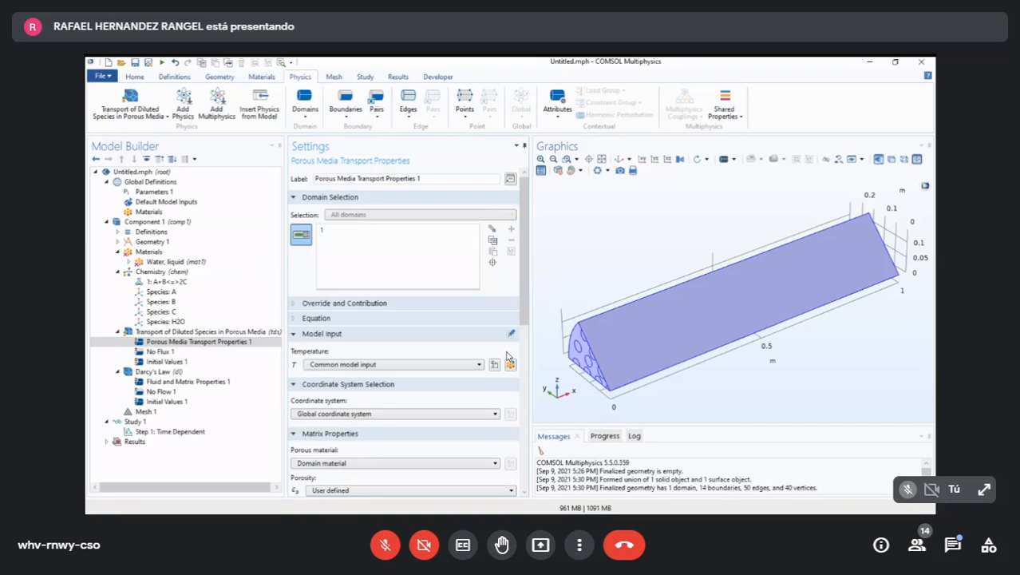
- Check the porosity entry in Porous Media Transport Properties 1 against the bed porosity in Parameters 1
{"action": "scroll", "coordinate": [506, 356], "scroll_direction": "down", "scroll_amount": 2}
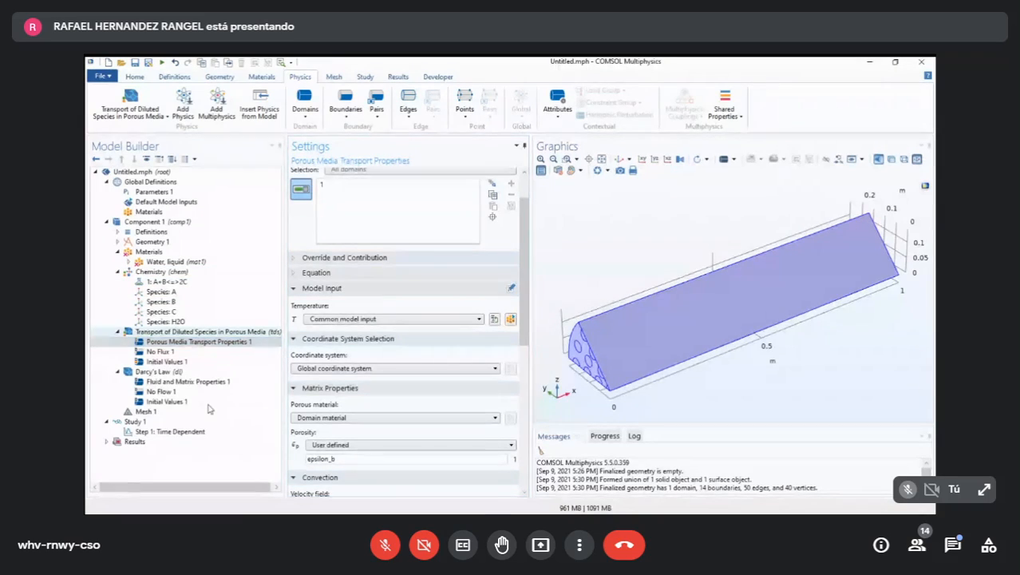
{"action": "key", "text": "Up"}
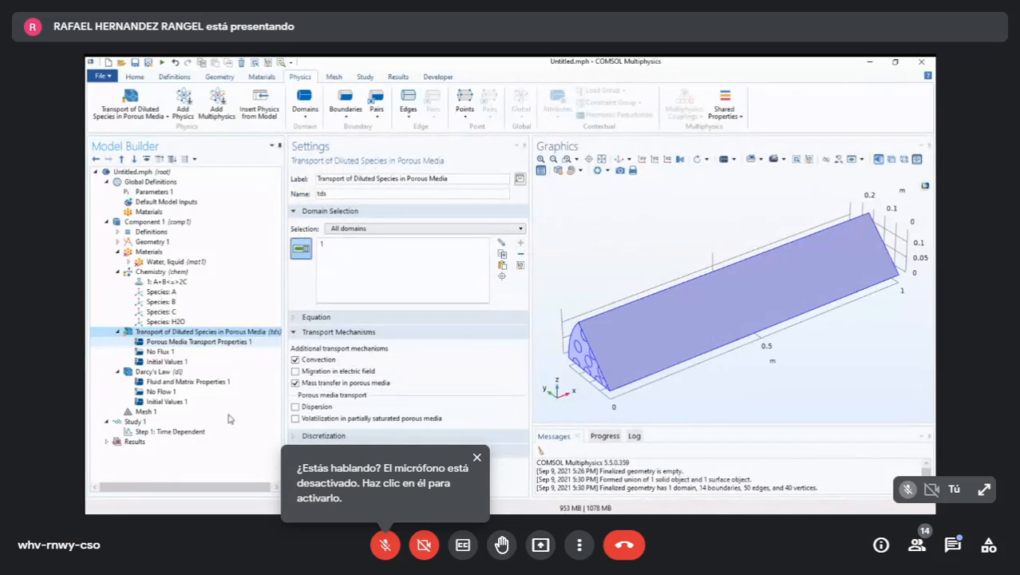
{"action": "key", "text": "Down"}
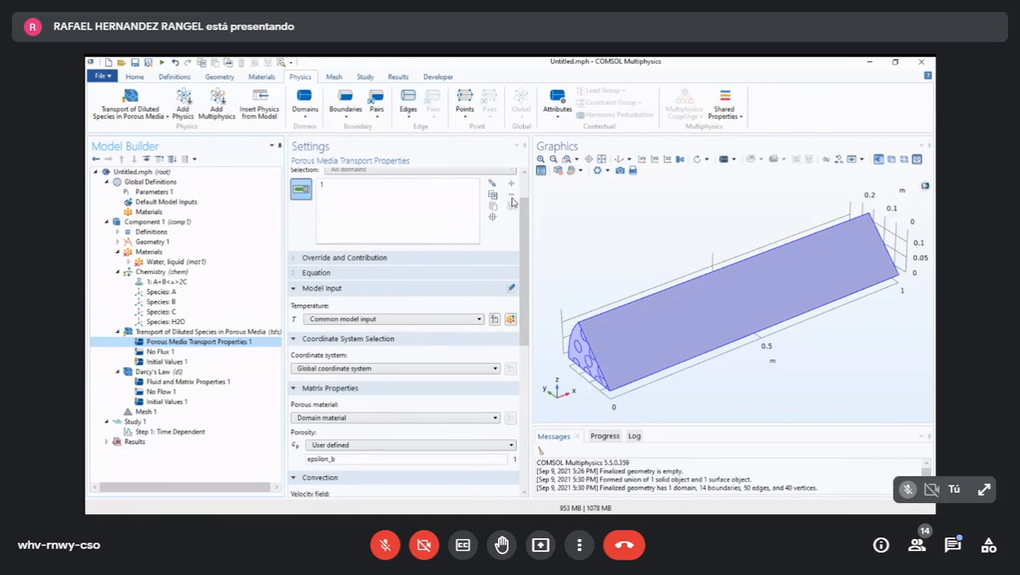
{"action": "scroll", "coordinate": [496, 386], "scroll_direction": "down", "scroll_amount": 3}
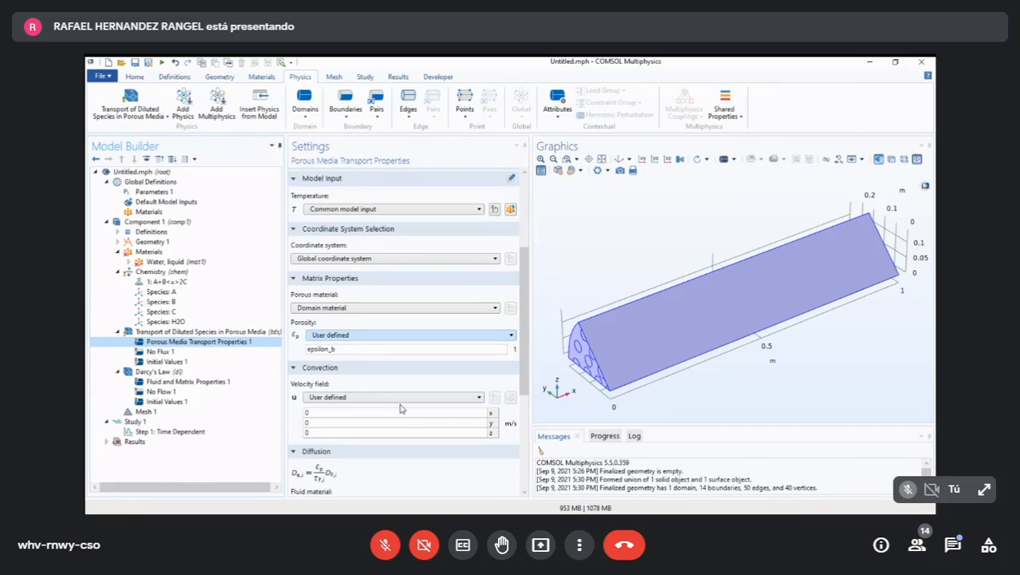
{"action": "left_click", "coordinate": [336, 335]}
{"action": "left_click", "coordinate": [396, 442]}
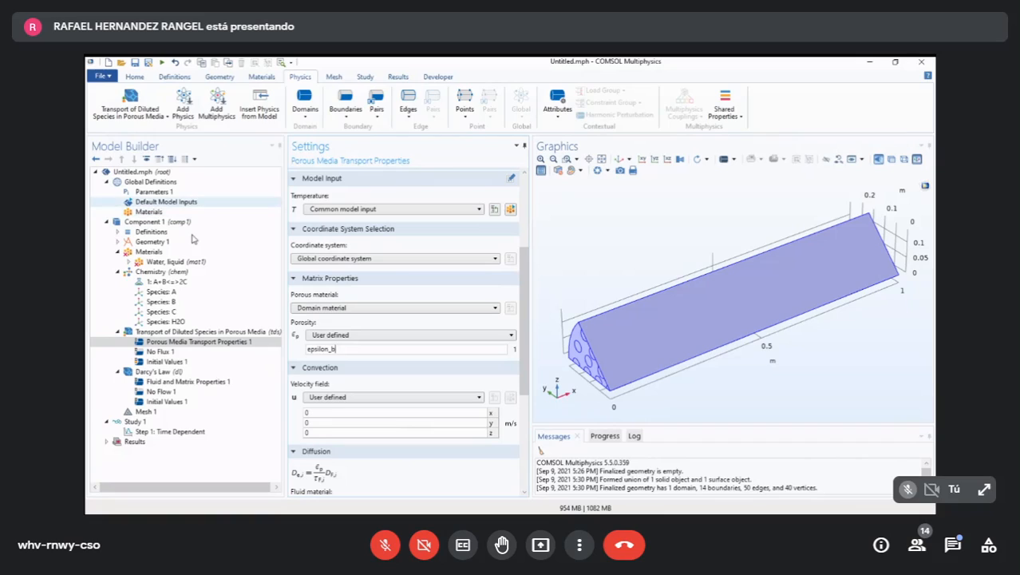
{"action": "left_click", "coordinate": [154, 192]}
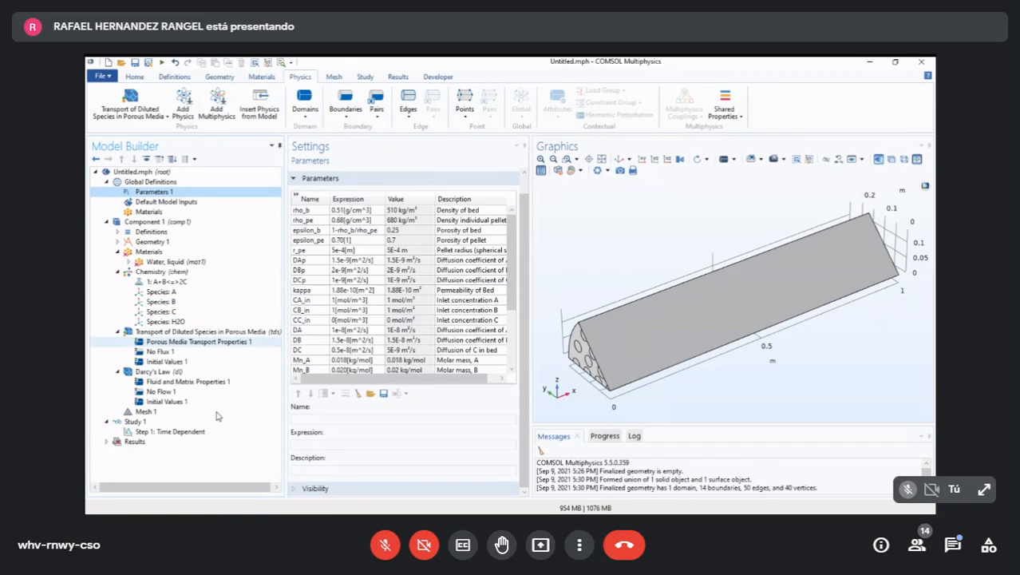
{"action": "left_click", "coordinate": [199, 342]}
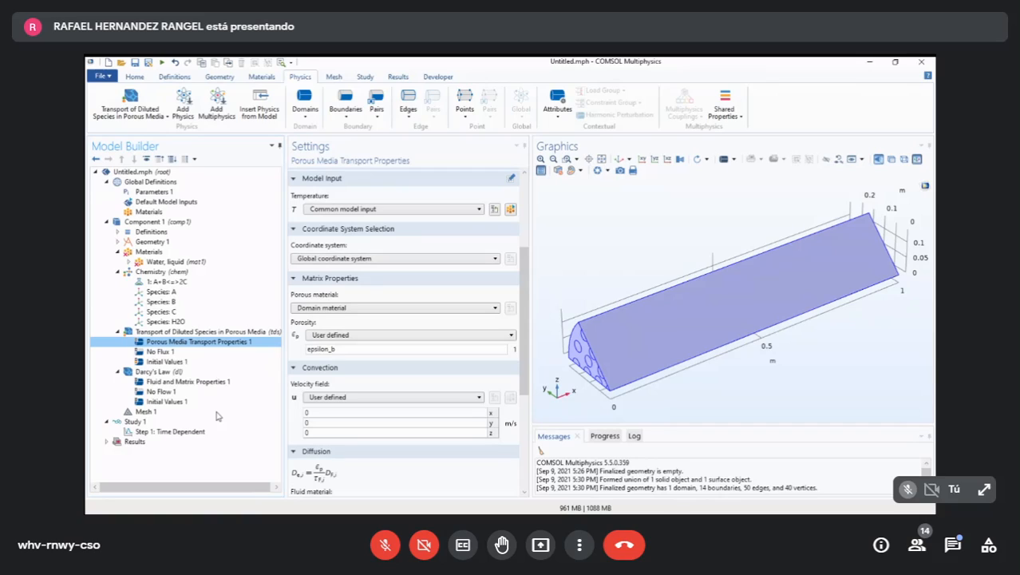
- Look up the bed diffusion coefficients in Parameters 1 and set the fluid diffusion coefficient of cA to DA
{"action": "left_click_drag", "start_coordinate": [523, 377], "coordinate": [659, 471]}
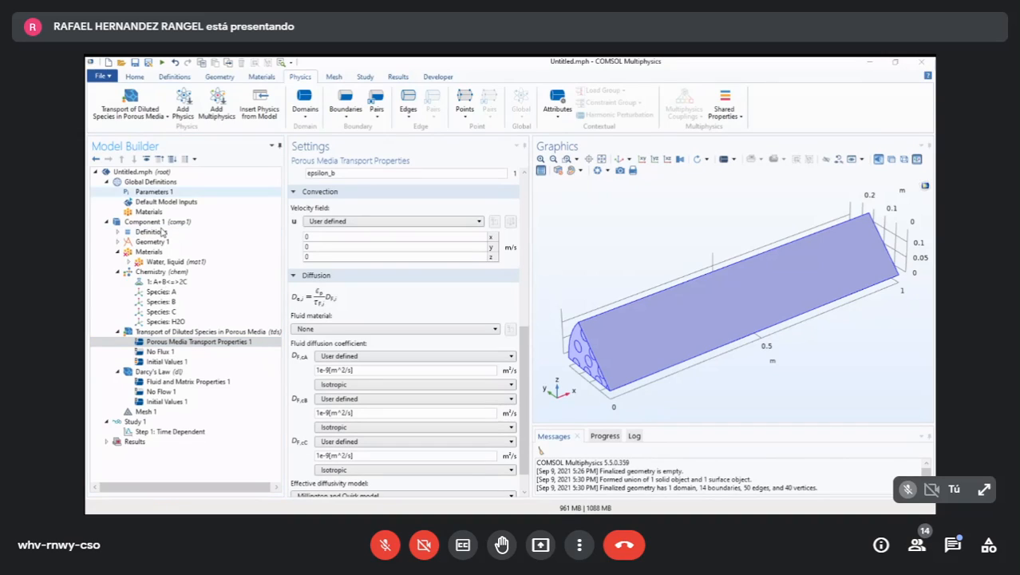
{"action": "left_click", "coordinate": [153, 192]}
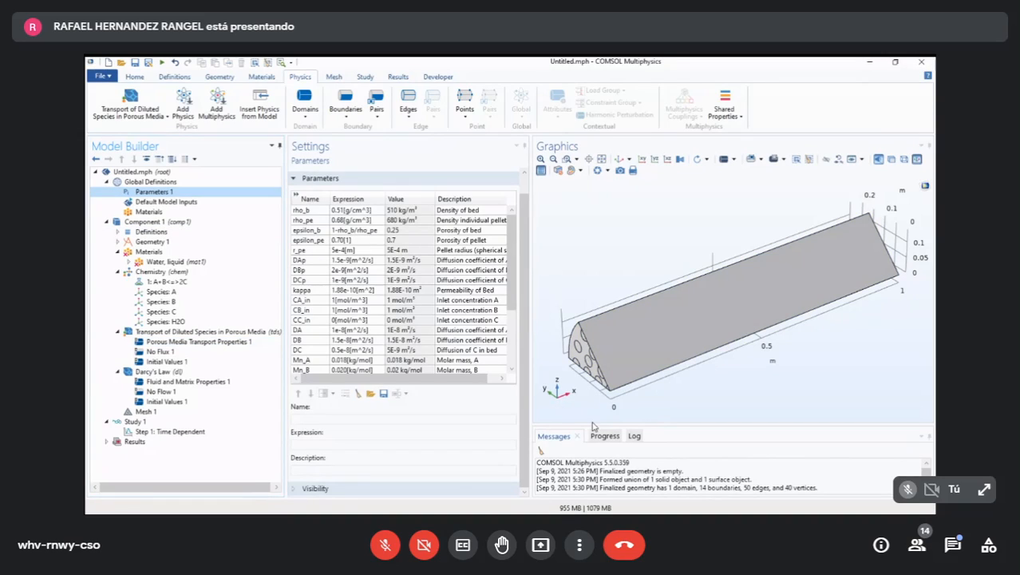
{"action": "left_click_drag", "start_coordinate": [419, 379], "coordinate": [431, 378]}
{"action": "left_click_drag", "start_coordinate": [518, 460], "coordinate": [477, 455]}
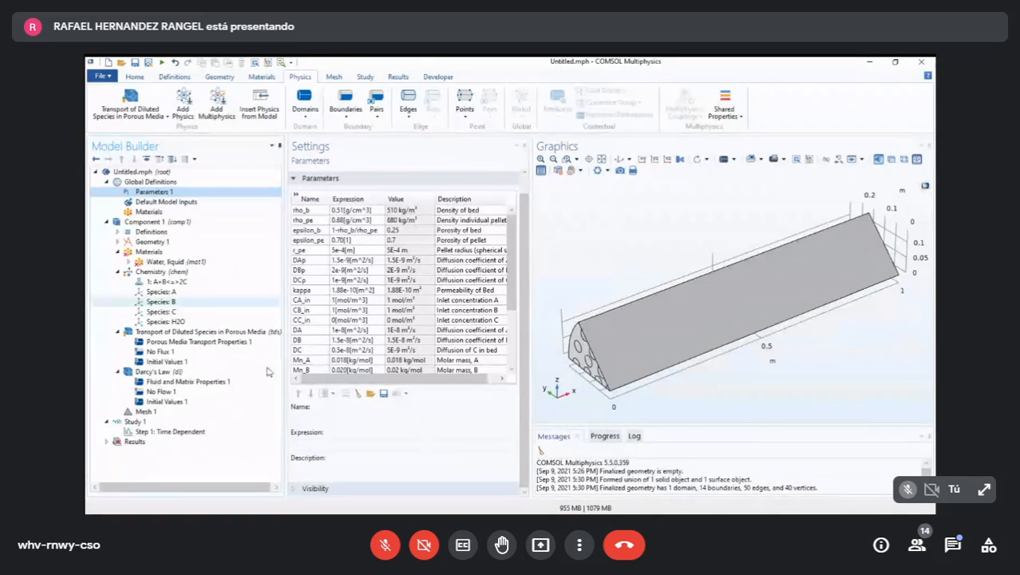
{"action": "left_click", "coordinate": [192, 341]}
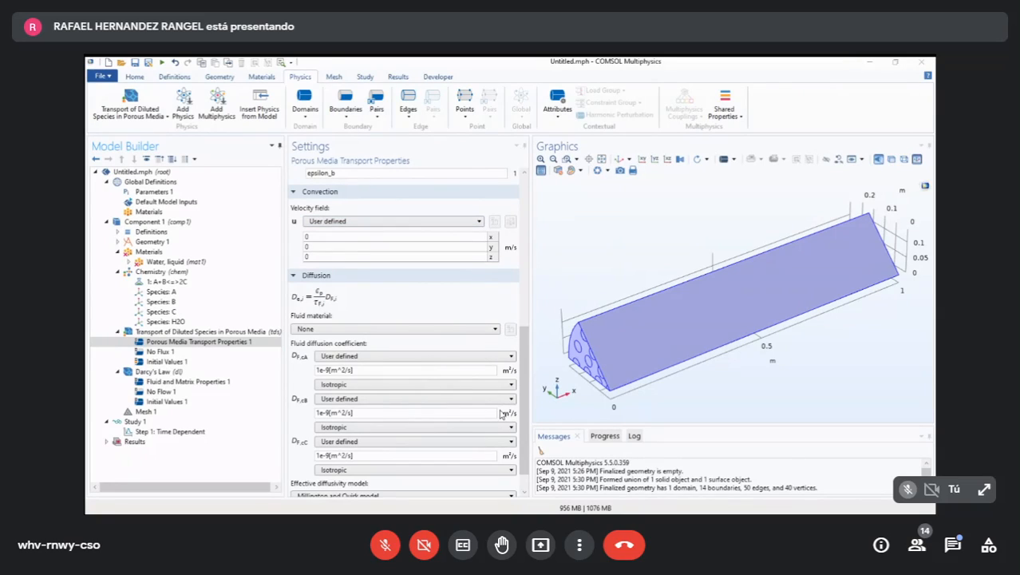
{"action": "left_click_drag", "start_coordinate": [359, 369], "coordinate": [276, 371]}
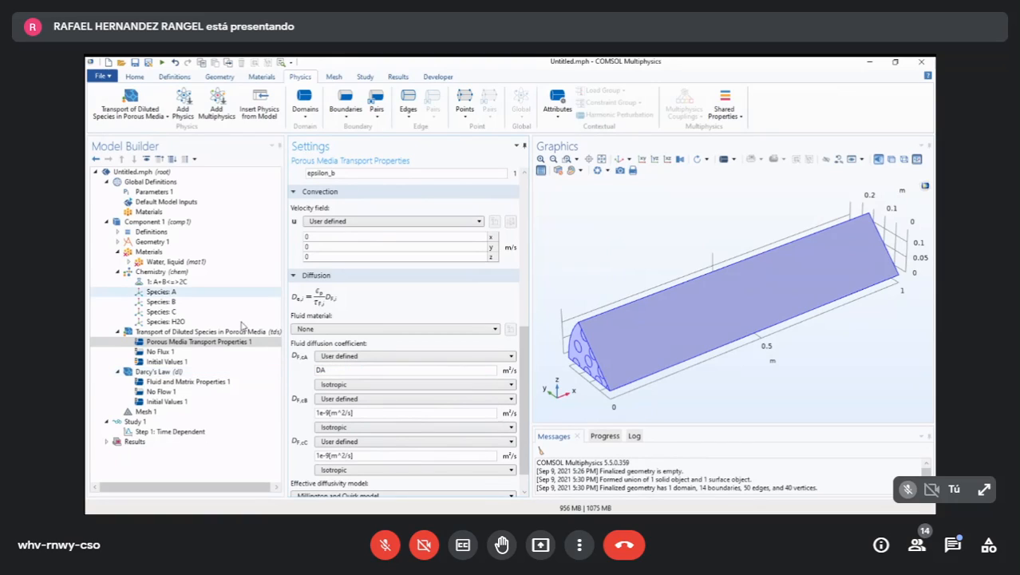
- Set the fluid diffusion coefficients of cB to DB and of cC to DC
{"action": "left_click", "coordinate": [153, 191]}
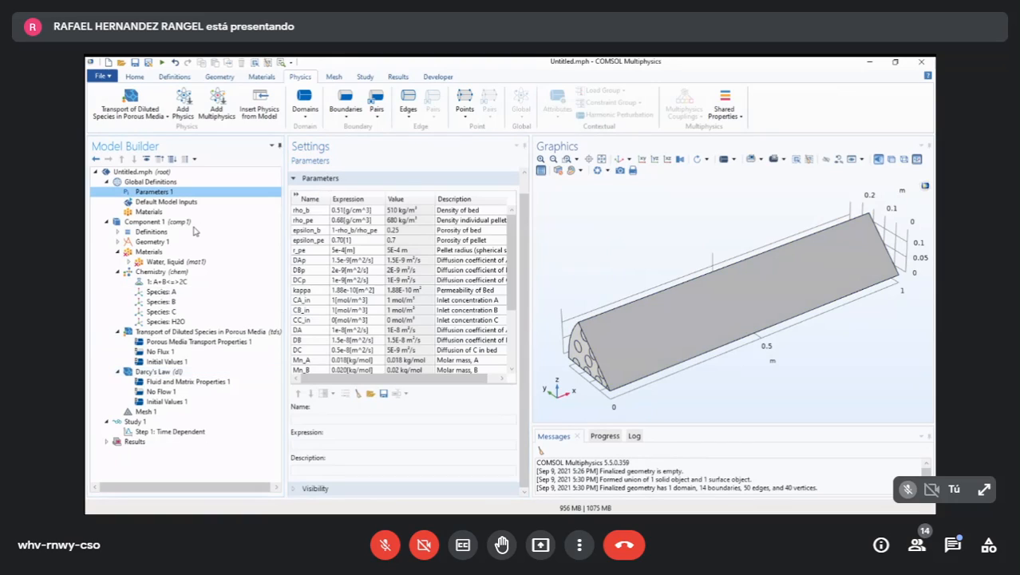
{"action": "left_click", "coordinate": [200, 342]}
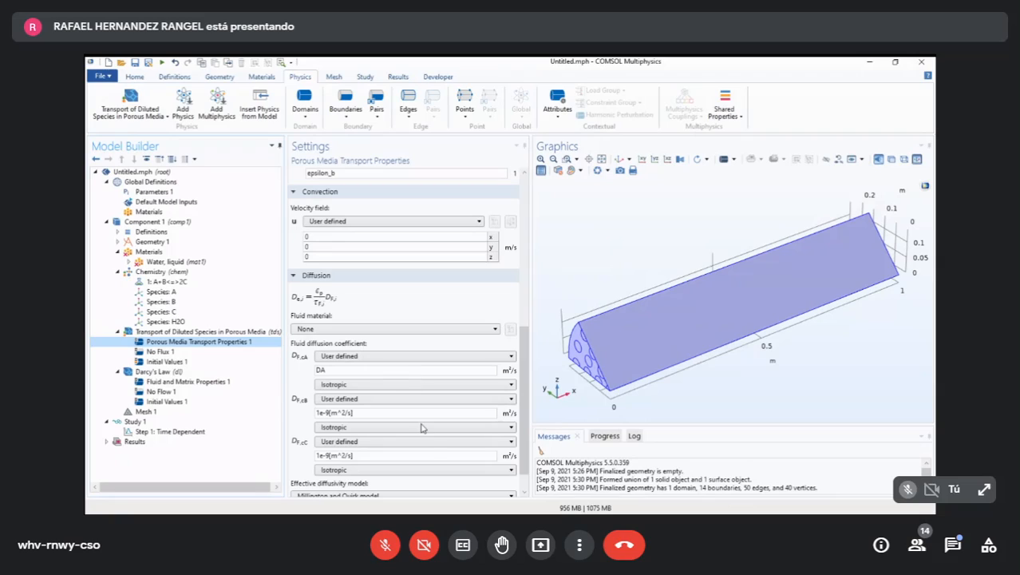
{"action": "key", "text": "ctrl+a"}
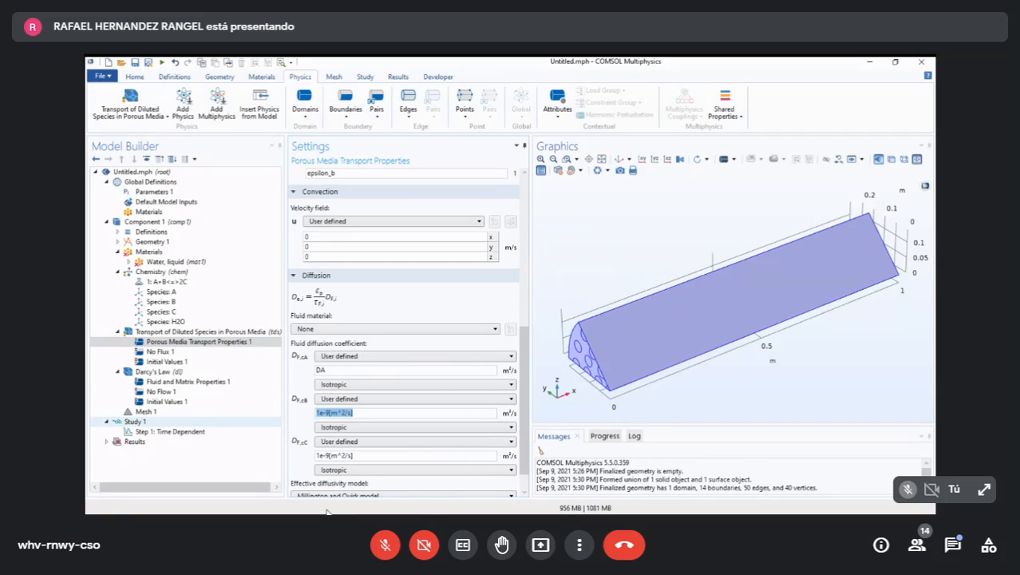
{"action": "type", "text": "DB"}
{"action": "key", "text": "Tab"}
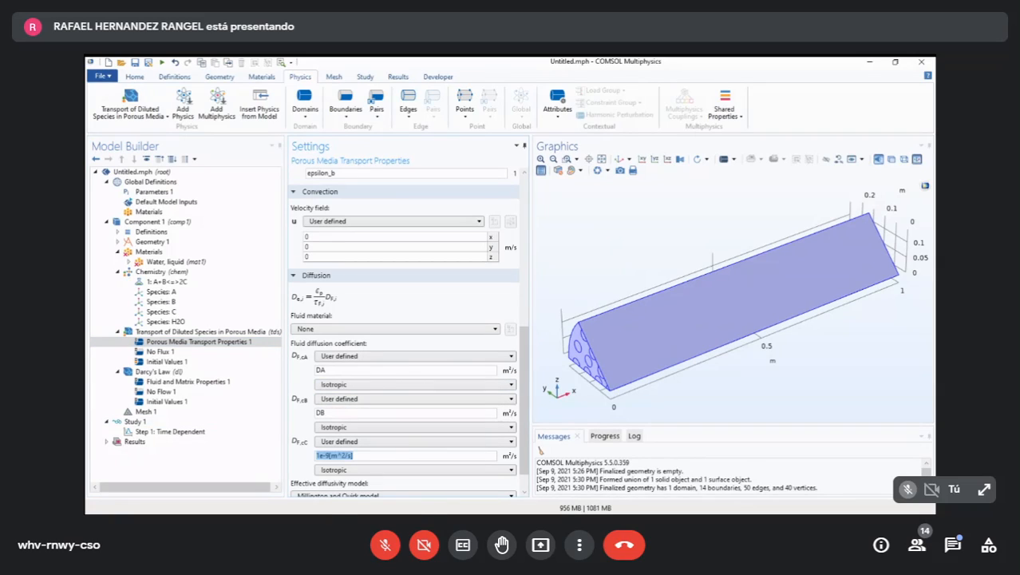
{"action": "type", "text": "DC"}
- Set the convection velocity field to Darcy's velocity field (dl)
{"action": "left_click", "coordinate": [432, 222]}
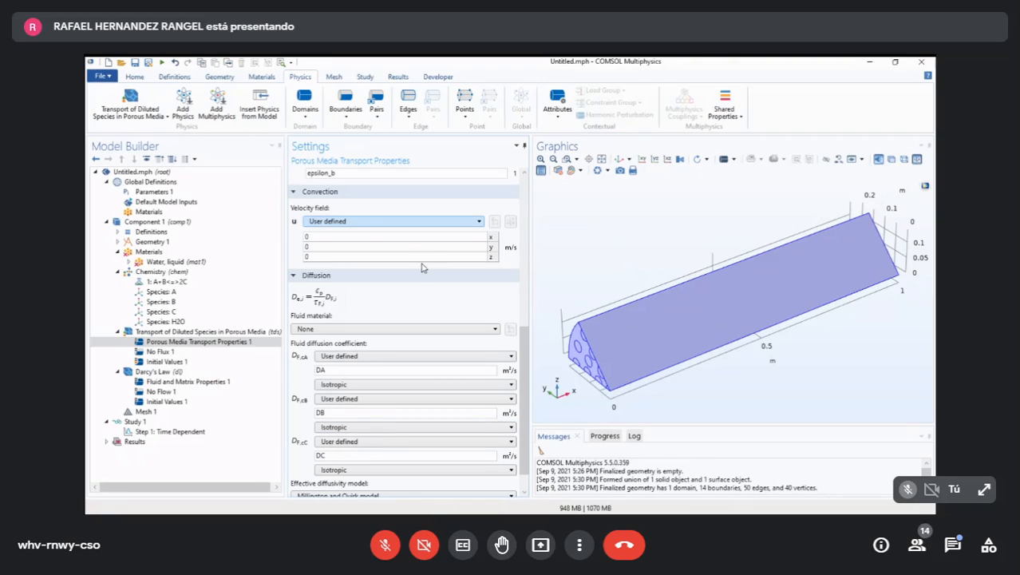
{"action": "left_click", "coordinate": [422, 264]}
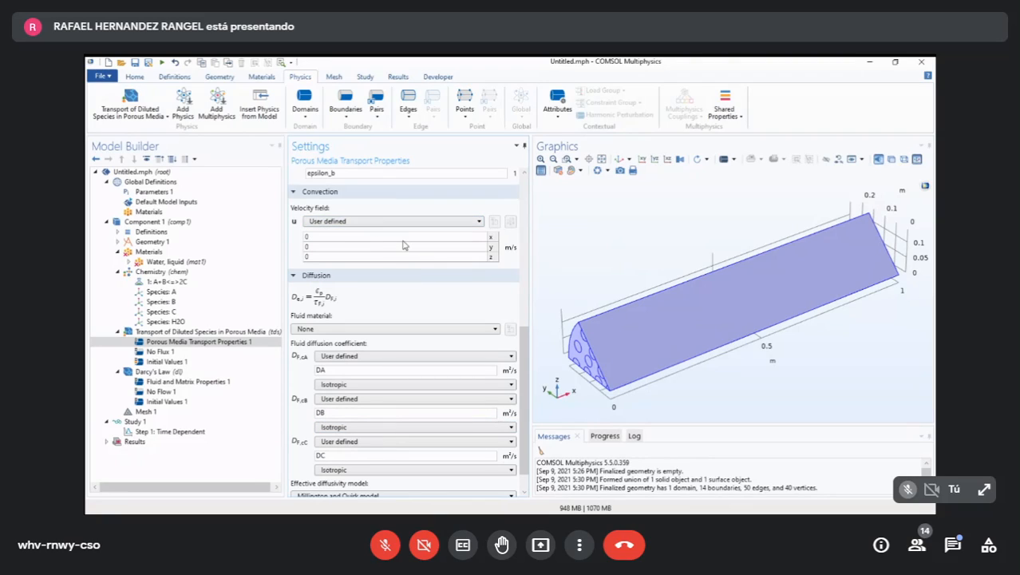
{"action": "left_click", "coordinate": [427, 222]}
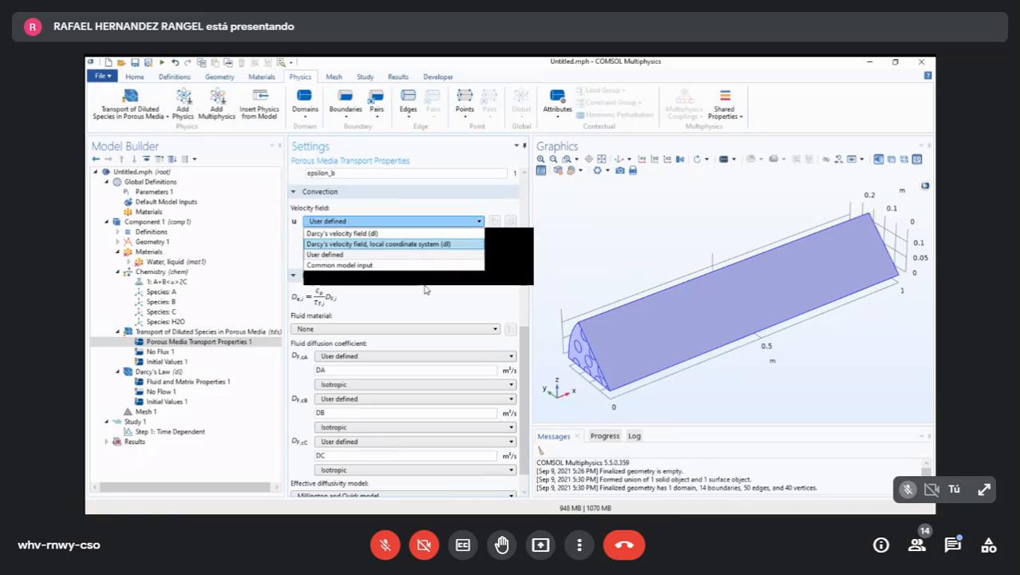
{"action": "key", "text": "Up"}
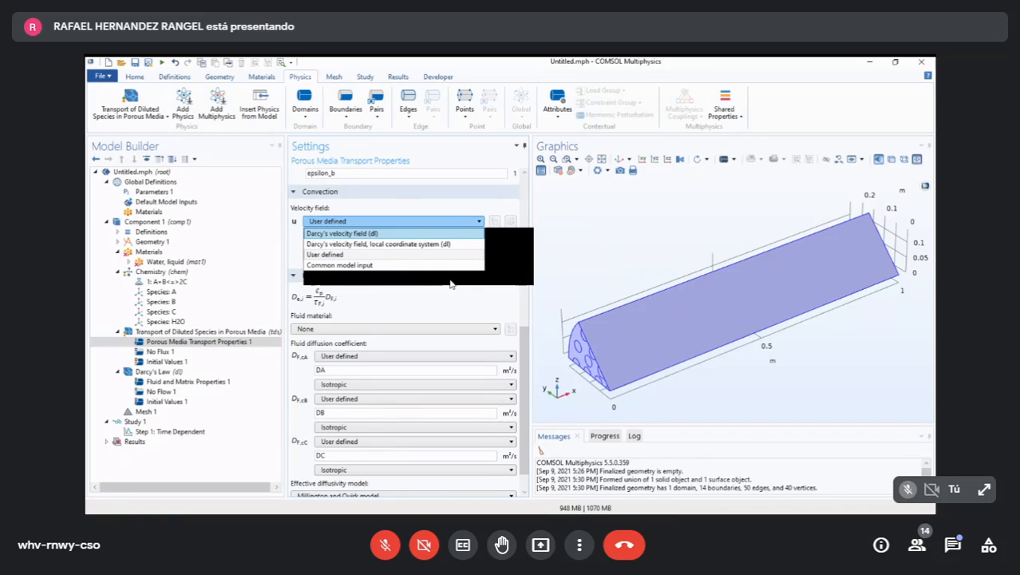
{"action": "key", "text": "Return"}
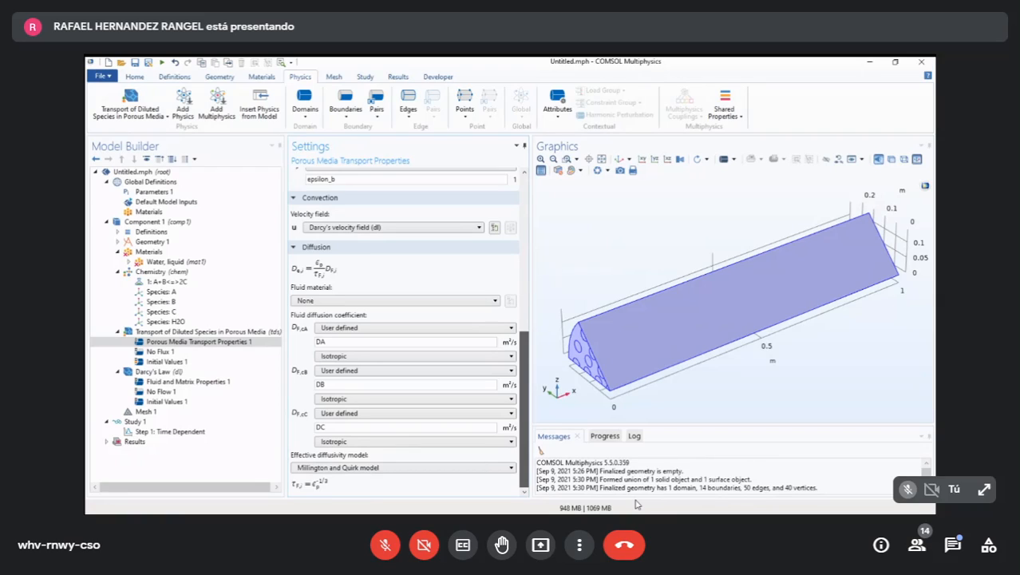
- Review the transport properties and set the effective diffusivity model to No correction
{"action": "scroll", "coordinate": [523, 399], "scroll_direction": "up", "scroll_amount": 3}
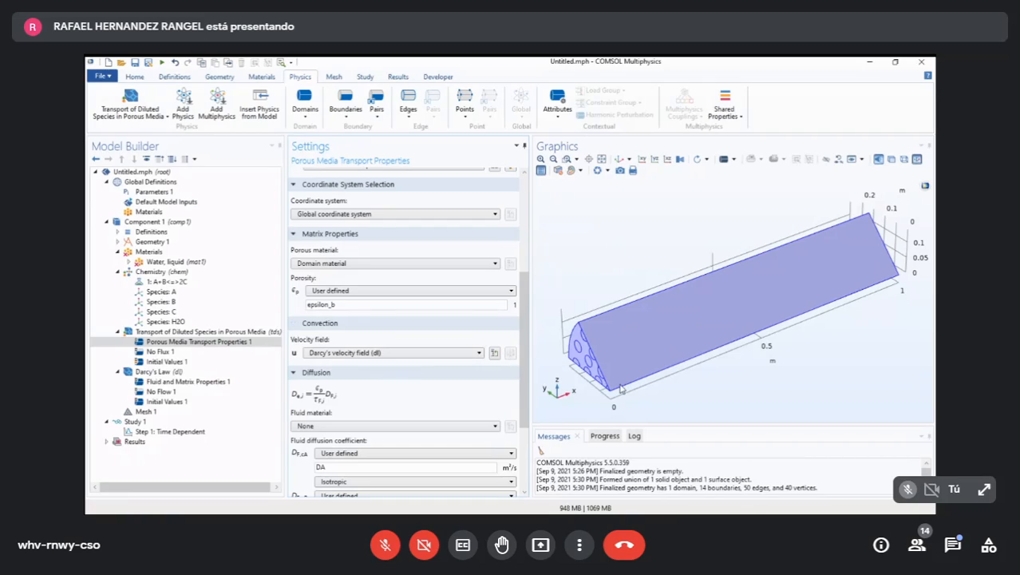
{"action": "scroll", "coordinate": [483, 370], "scroll_direction": "down", "scroll_amount": 2}
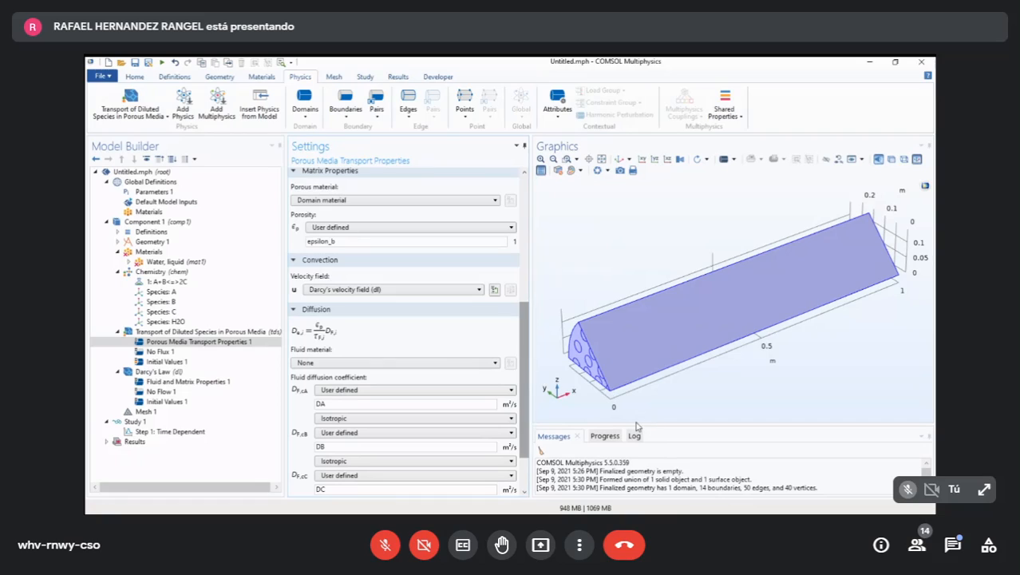
{"action": "scroll", "coordinate": [641, 427], "scroll_direction": "down", "scroll_amount": 2}
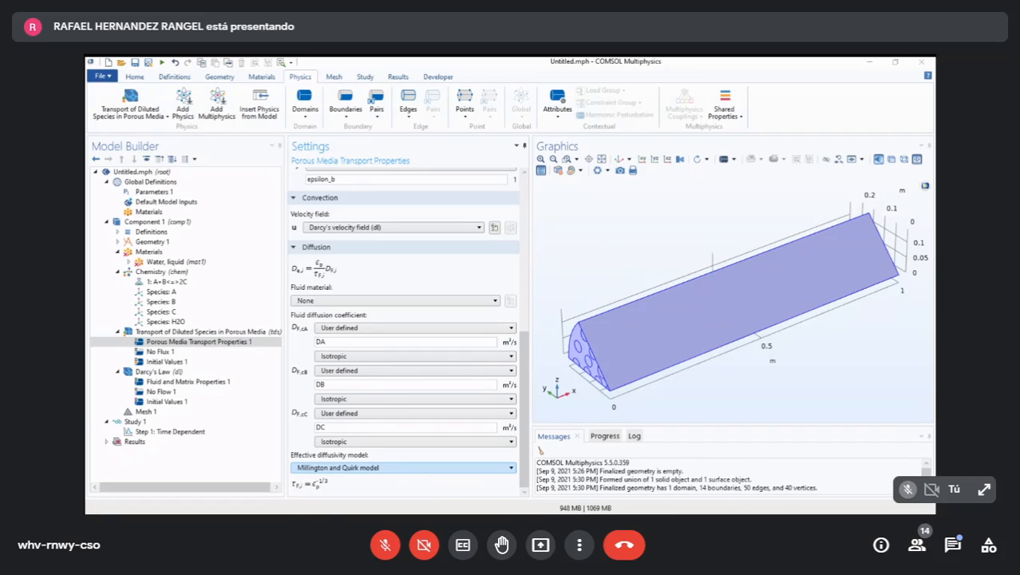
{"action": "left_click", "coordinate": [404, 467]}
{"action": "left_click", "coordinate": [404, 511]}
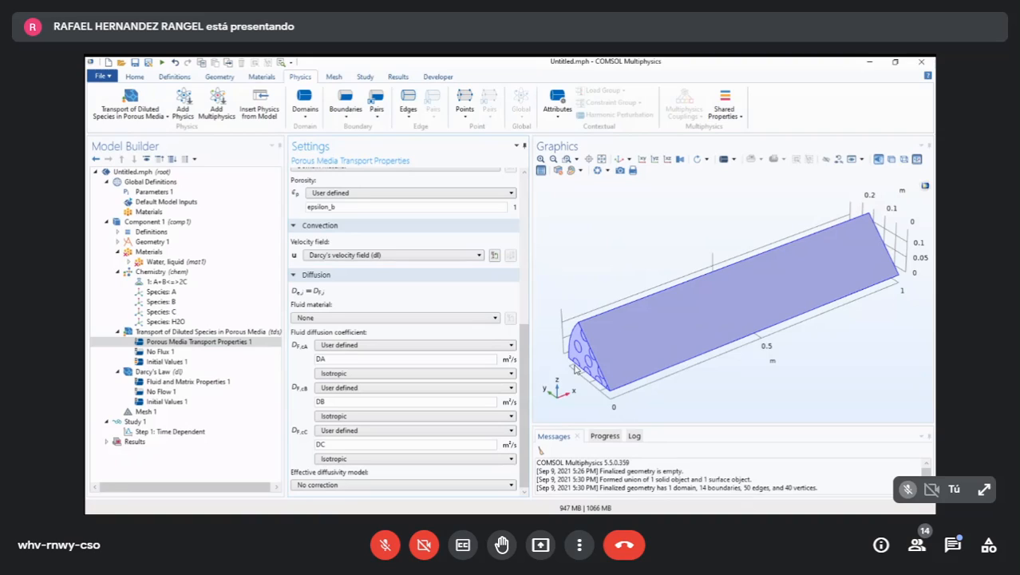
- Review the Porous Media Transport Properties 1 settings, from domain selection through matrix properties, convection and diffusion, against the parent transport interface
{"action": "left_click", "coordinate": [577, 369]}
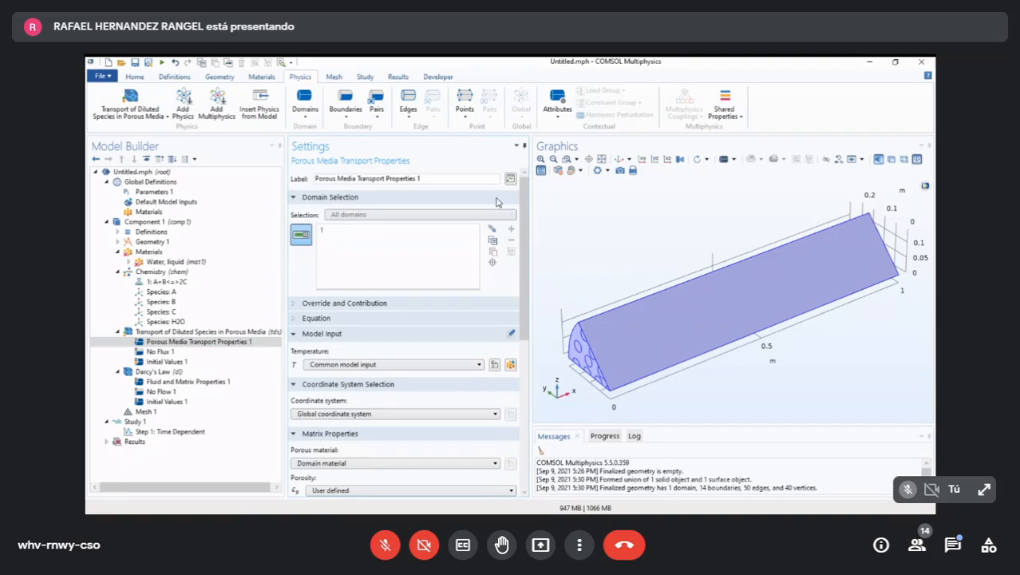
{"action": "scroll", "coordinate": [501, 395], "scroll_direction": "down", "scroll_amount": 10}
{"action": "scroll", "coordinate": [501, 395], "scroll_direction": "up", "scroll_amount": 10}
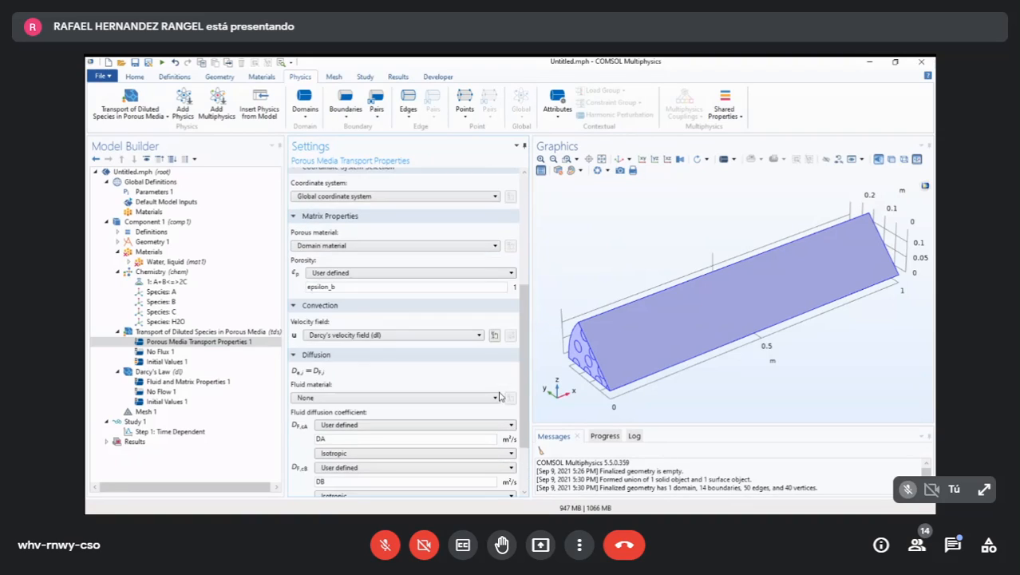
{"action": "scroll", "coordinate": [503, 393], "scroll_direction": "down", "scroll_amount": 10}
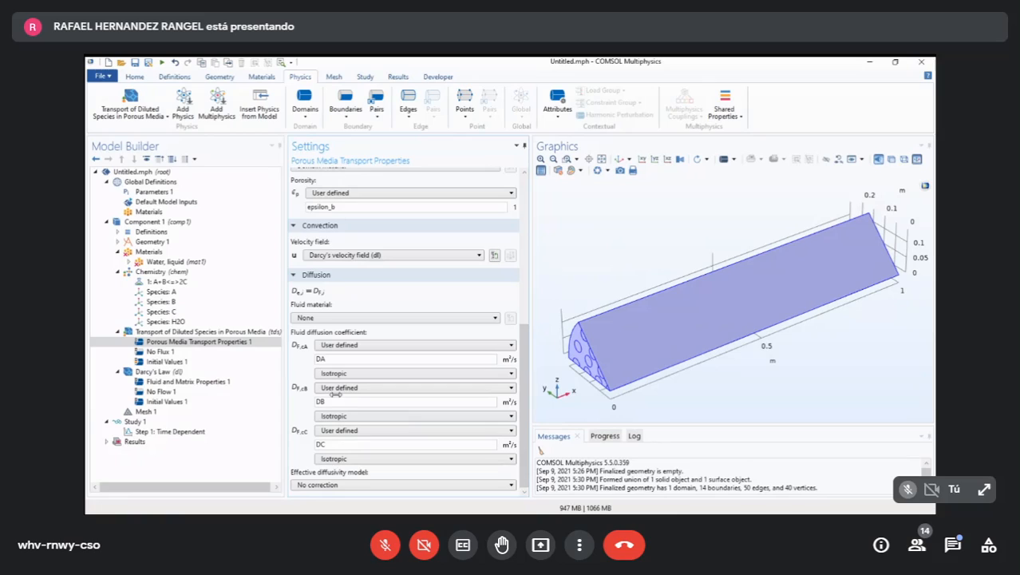
{"action": "mouse_move", "coordinate": [285, 394]}
{"action": "left_mouse_down"}
{"action": "mouse_move", "coordinate": [295, 394]}
{"action": "mouse_move", "coordinate": [285, 394]}
{"action": "left_mouse_up"}
{"action": "left_click", "coordinate": [249, 417]}
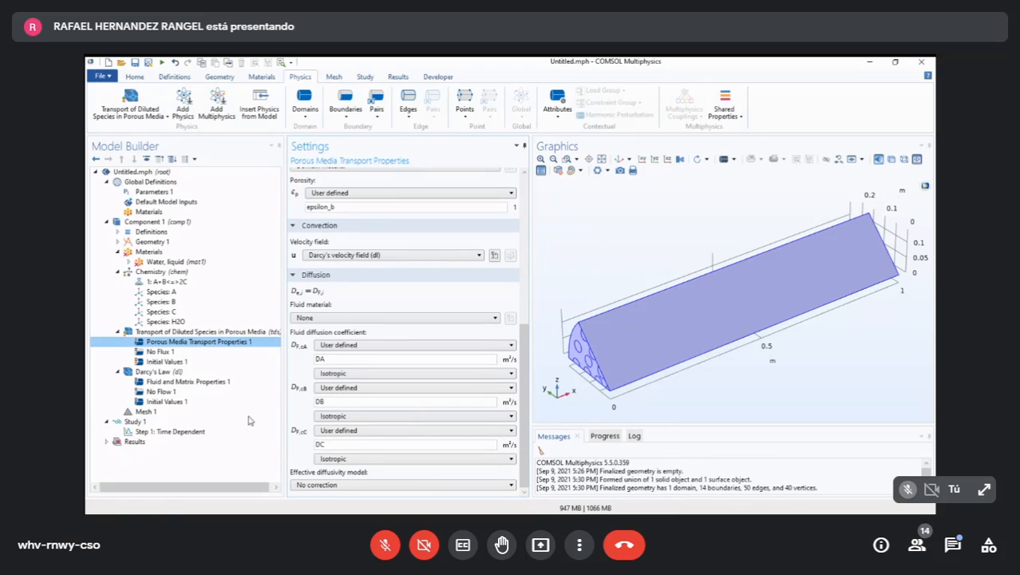
{"action": "key", "text": "Up"}
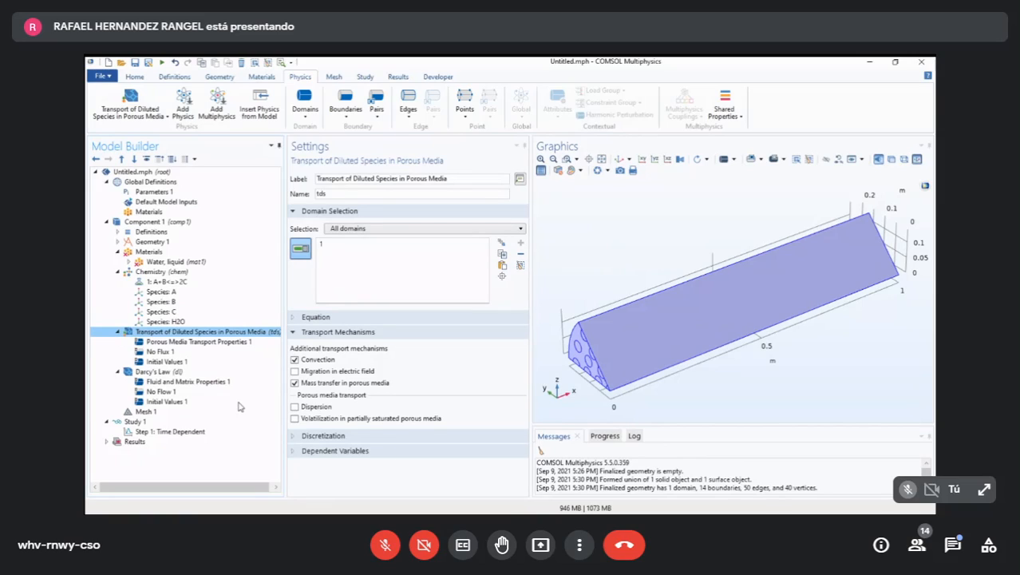
{"action": "key", "text": "Down"}
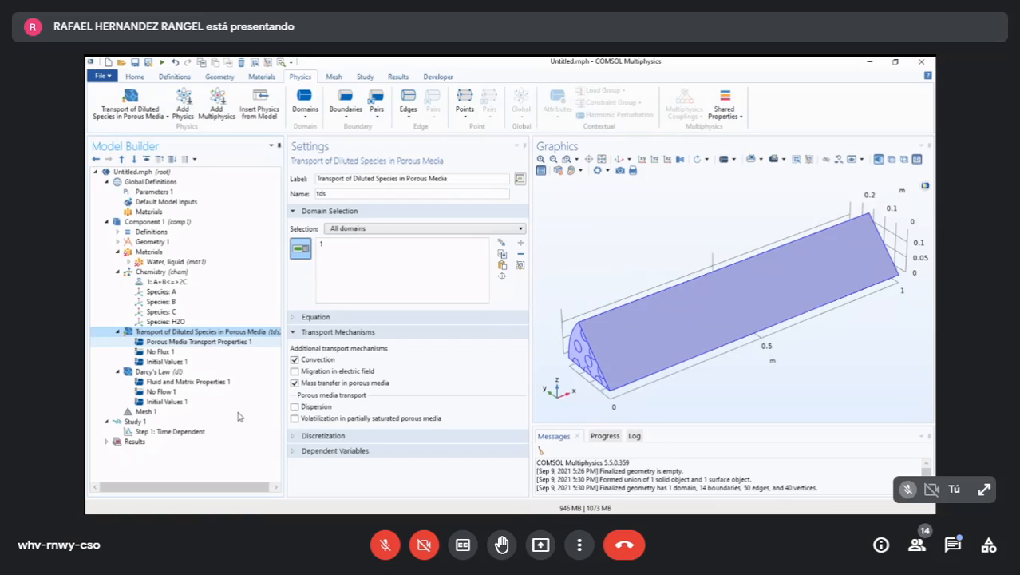
{"action": "key", "text": "Down"}
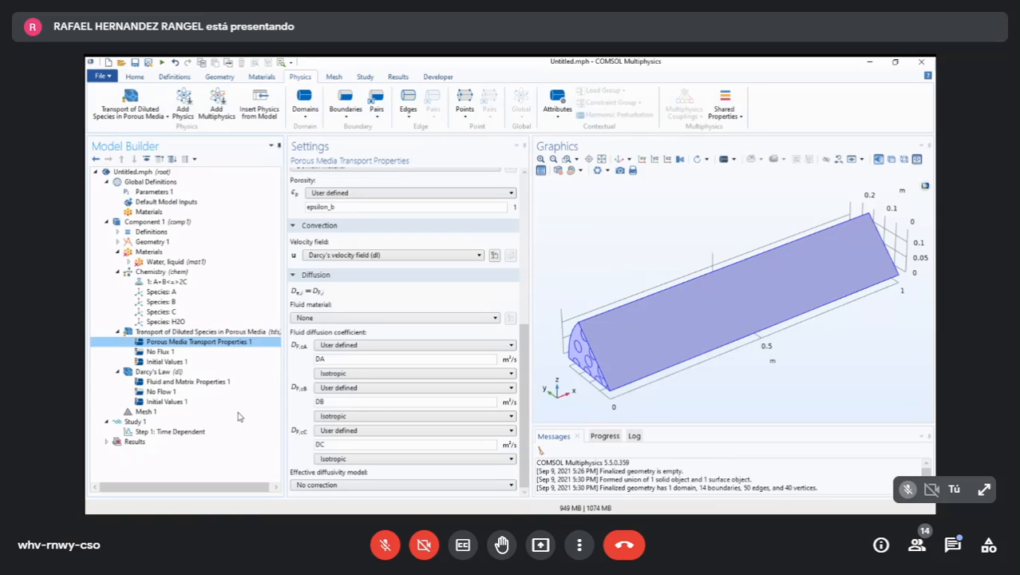
{"action": "scroll", "coordinate": [476, 361], "scroll_direction": "up", "scroll_amount": 5}
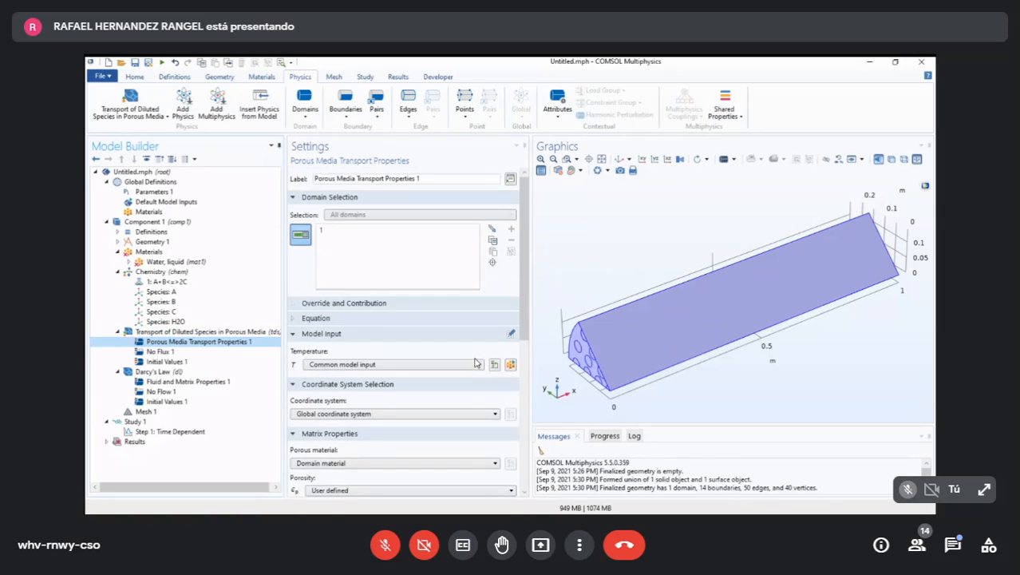
{"action": "left_click_drag", "start_coordinate": [525, 248], "coordinate": [539, 310]}
{"action": "left_click_drag", "start_coordinate": [659, 379], "coordinate": [658, 384]}
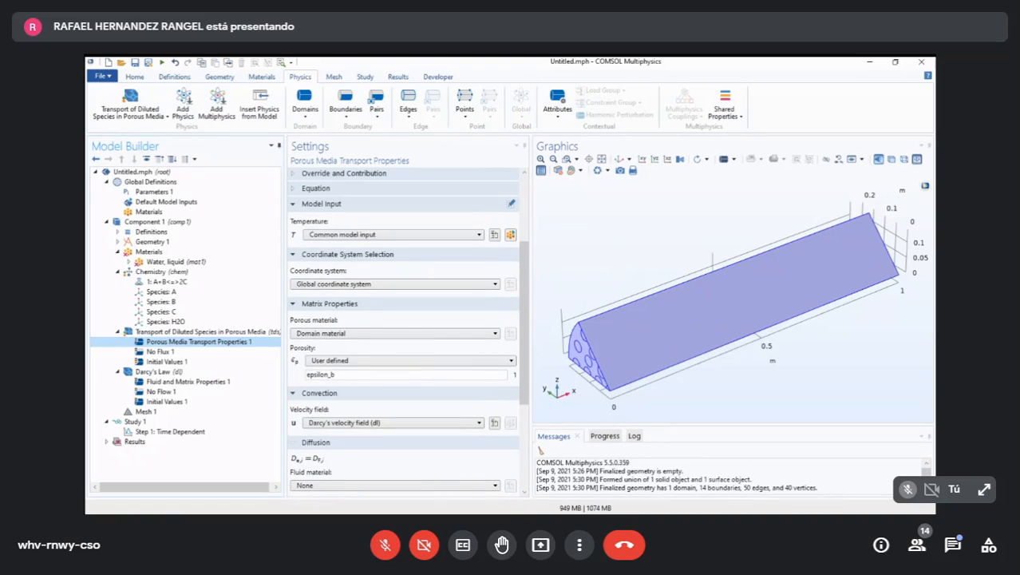
{"action": "mouse_move", "coordinate": [526, 335]}
{"action": "left_mouse_down"}
{"action": "mouse_move", "coordinate": [531, 419]}
{"action": "mouse_move", "coordinate": [527, 272]}
{"action": "mouse_move", "coordinate": [525, 290]}
{"action": "left_mouse_up"}
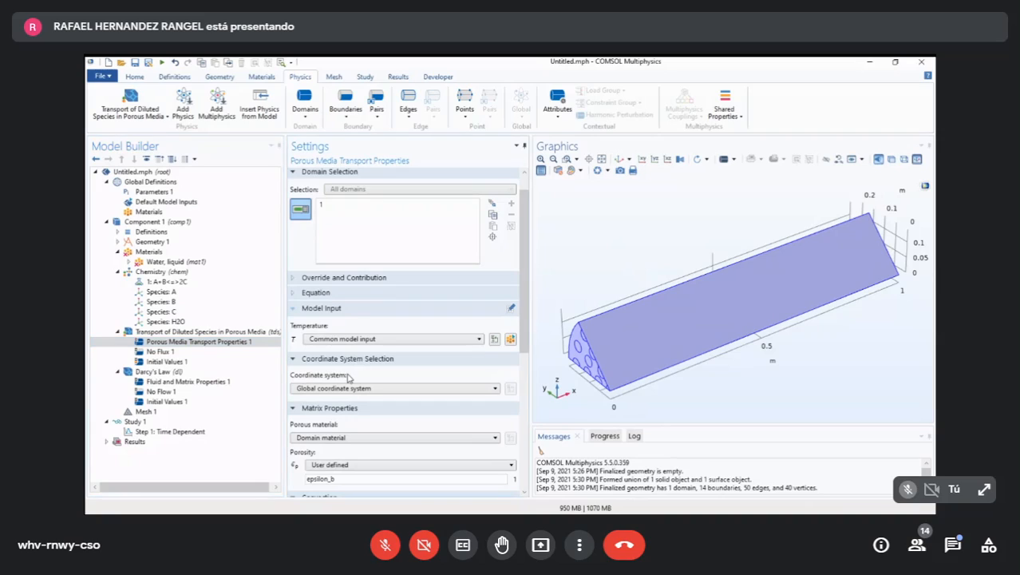
- Collapse the Model Input and Coordinate System Selection sections of Porous Media Transport Properties 1, keeping Matrix Properties expanded
{"action": "left_click", "coordinate": [294, 308]}
{"action": "left_click", "coordinate": [348, 323]}
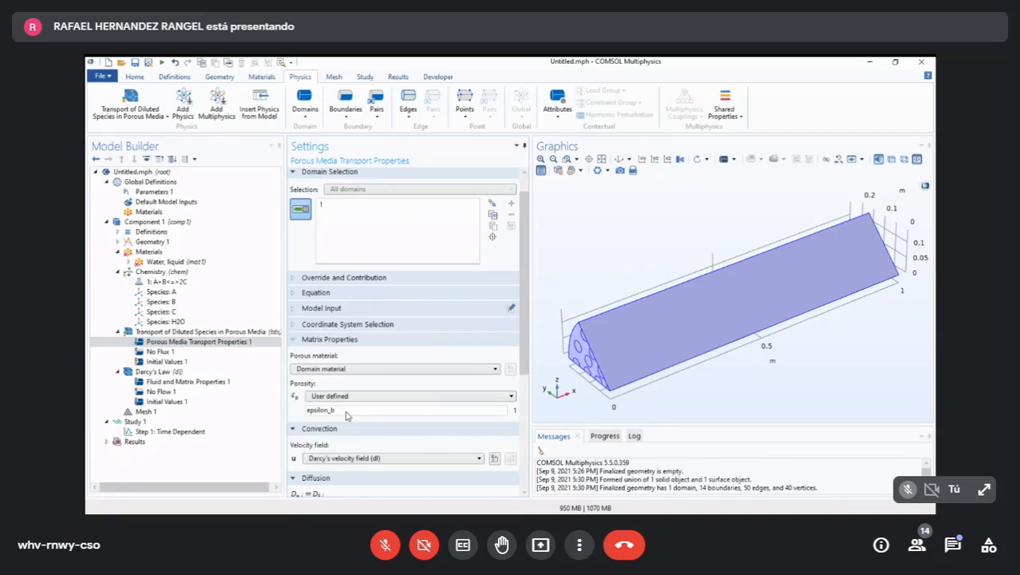
{"action": "left_click", "coordinate": [348, 340]}
{"action": "left_click", "coordinate": [348, 340]}
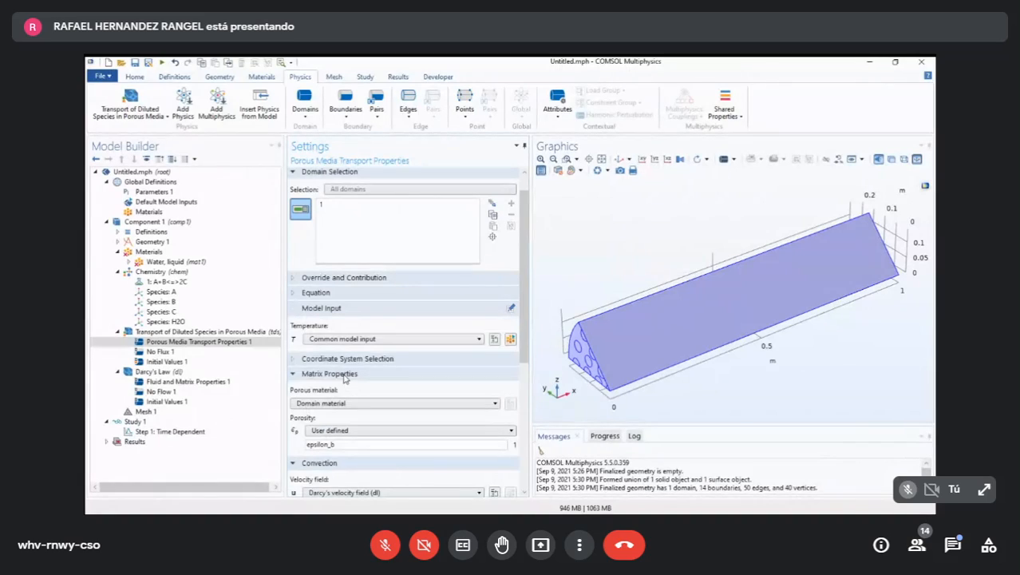
{"action": "left_click", "coordinate": [293, 308]}
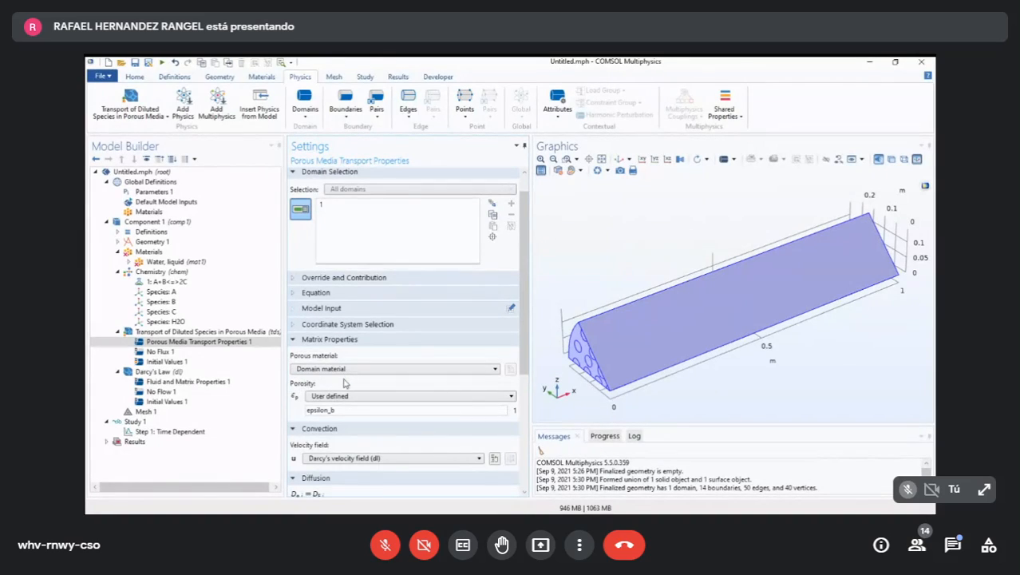
{"action": "left_click", "coordinate": [293, 324]}
{"action": "left_click", "coordinate": [346, 325]}
{"action": "left_click", "coordinate": [239, 341]}
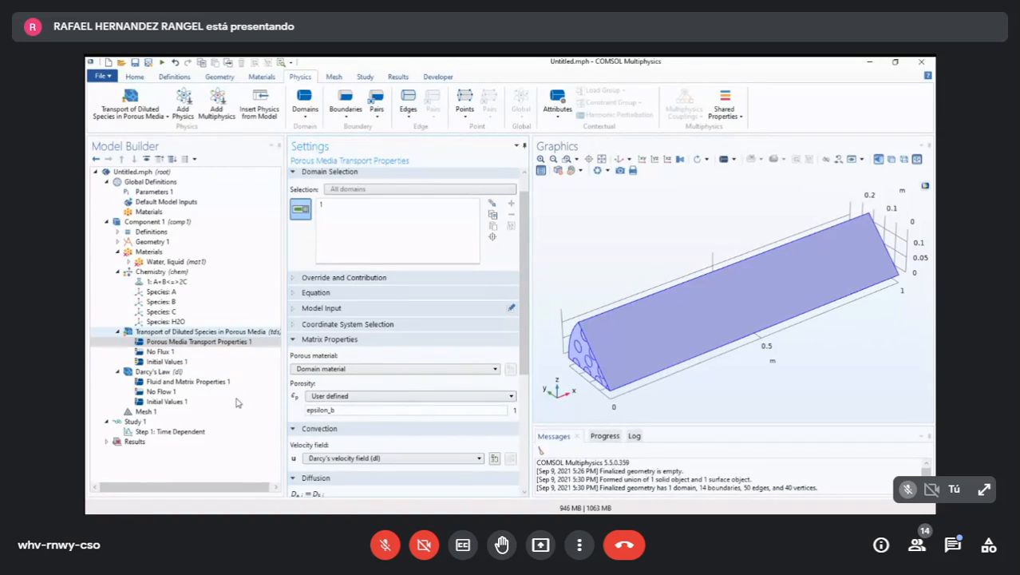
- Review the global parameters, the geometry settings and the material contents of Water, liquid
{"action": "left_click", "coordinate": [199, 332]}
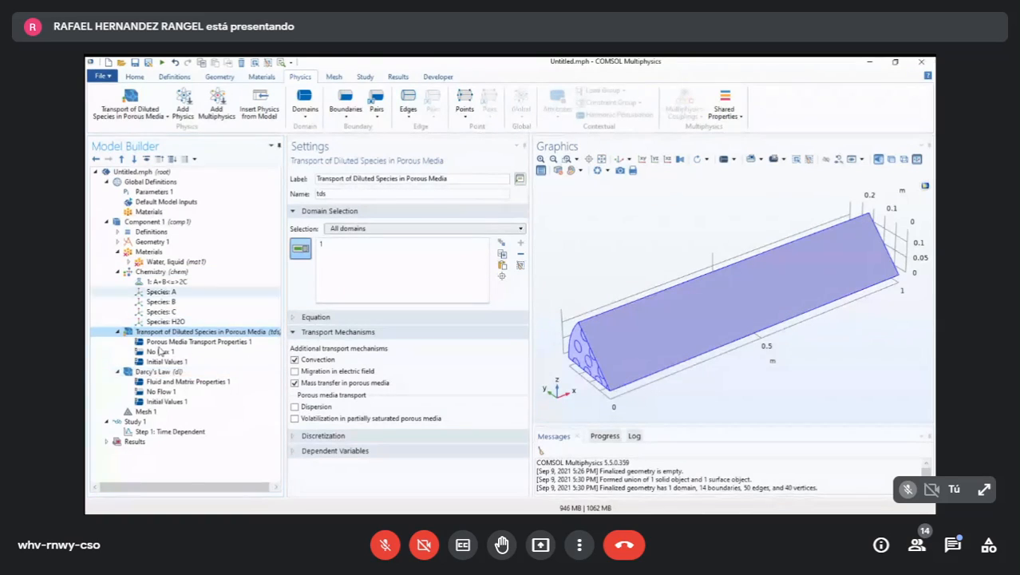
{"action": "left_click", "coordinate": [153, 192]}
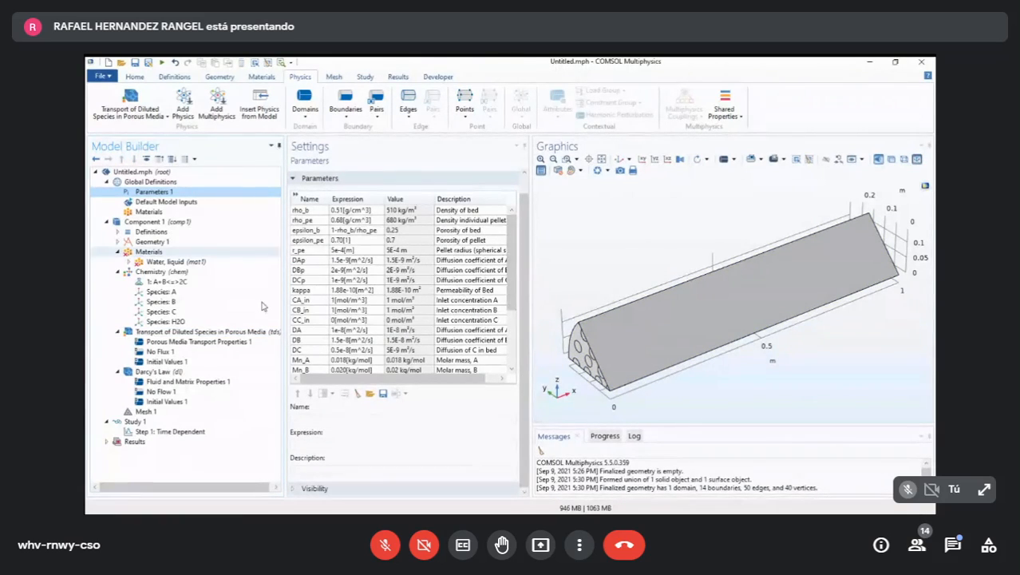
{"action": "left_click", "coordinate": [160, 241]}
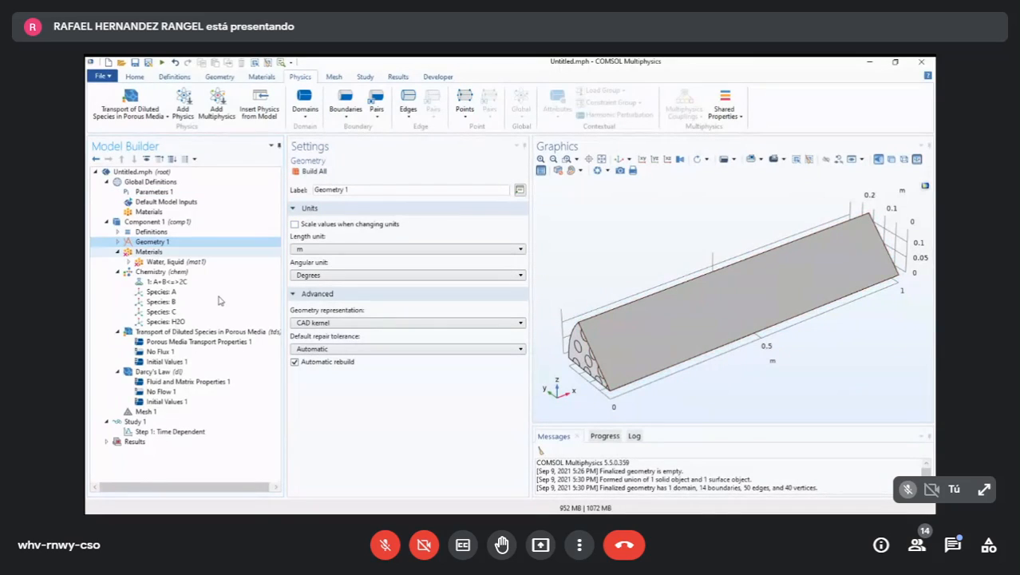
{"action": "left_click", "coordinate": [150, 251]}
{"action": "key", "text": "Down"}
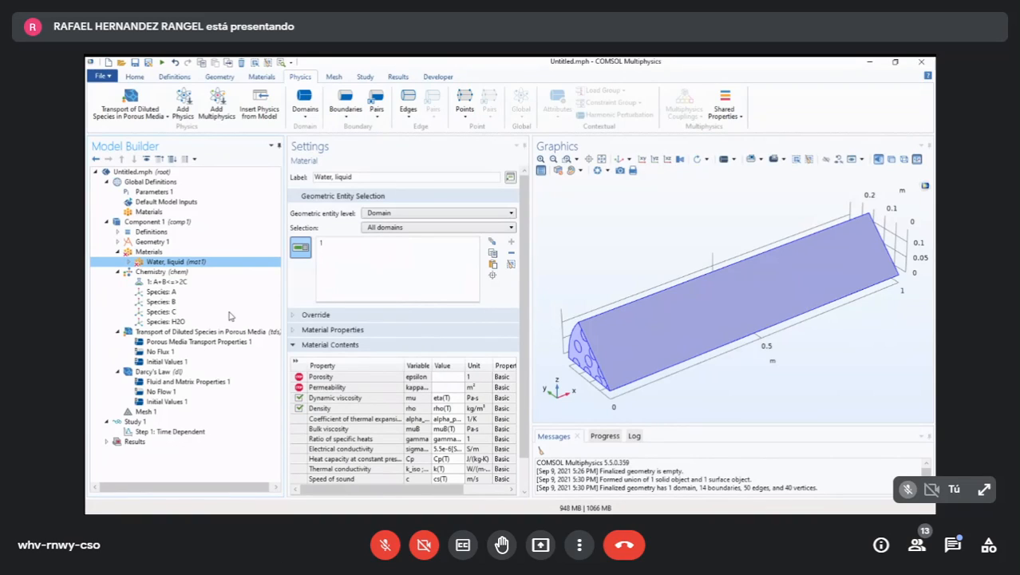
- Examine the Chemistry interface's species matching and the formula, rate and equilibrium settings of reaction A+B<=>2C
{"action": "left_click", "coordinate": [178, 272]}
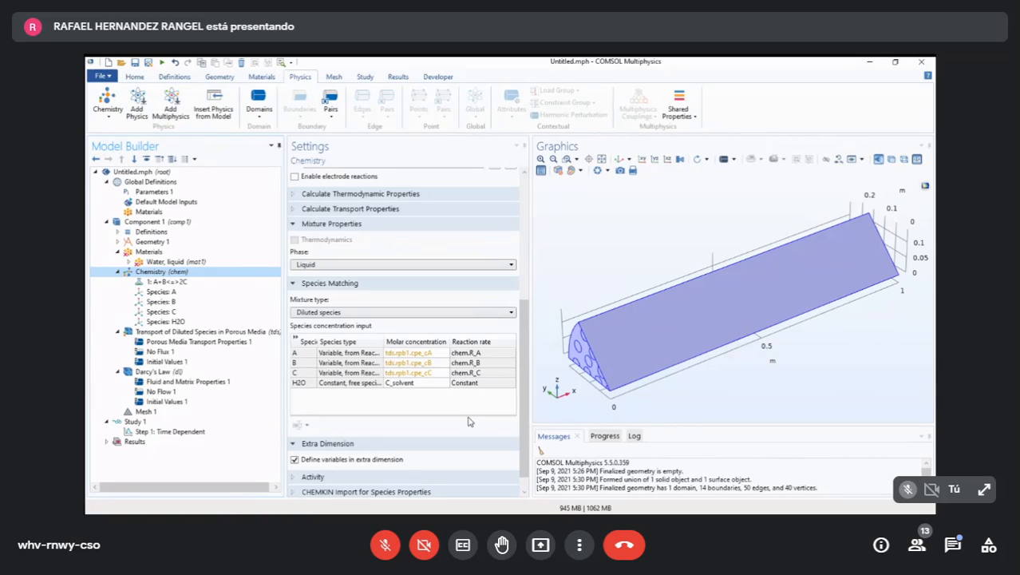
{"action": "scroll", "coordinate": [529, 343], "scroll_direction": "up", "scroll_amount": 5}
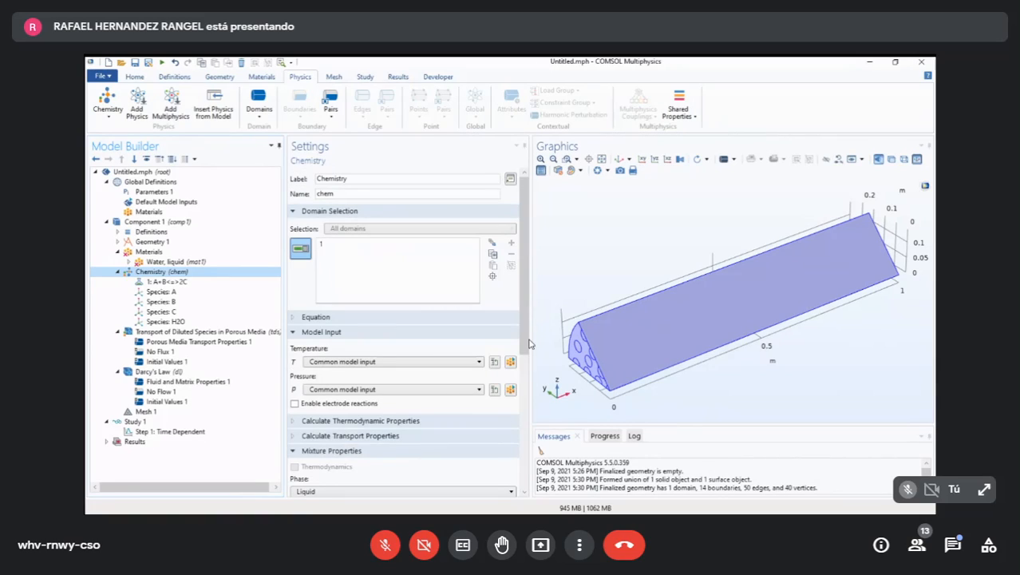
{"action": "scroll", "coordinate": [527, 343], "scroll_direction": "down", "scroll_amount": 5}
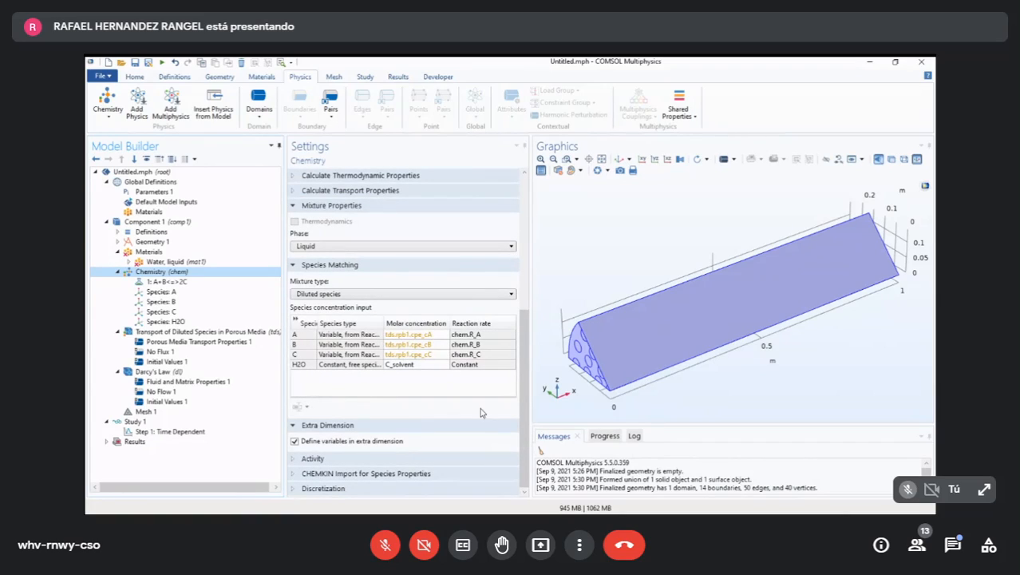
{"action": "left_click", "coordinate": [507, 413]}
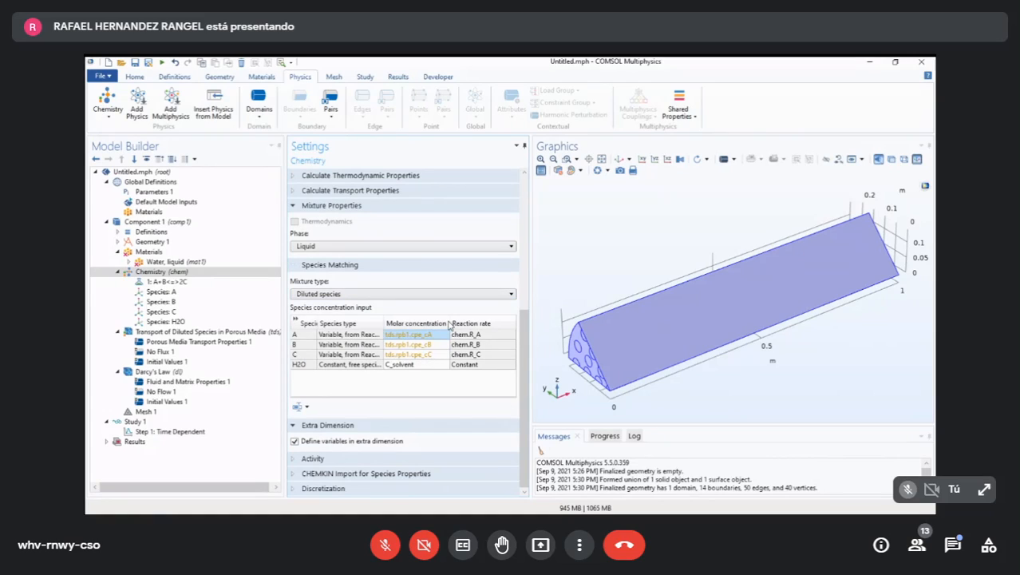
{"action": "left_click", "coordinate": [177, 281]}
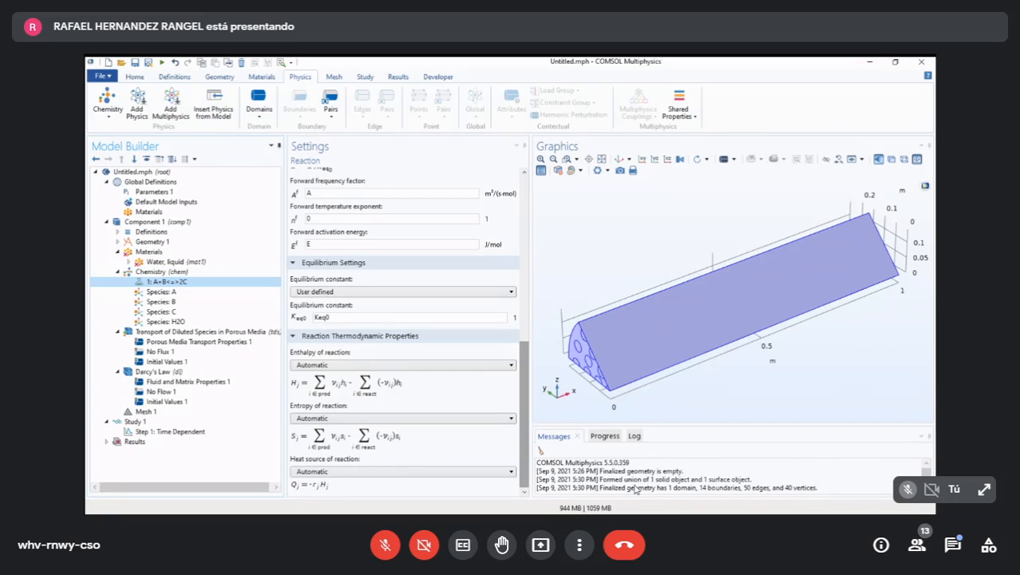
{"action": "mouse_move", "coordinate": [524, 398]}
{"action": "left_mouse_down"}
{"action": "mouse_move", "coordinate": [524, 274]}
{"action": "mouse_move", "coordinate": [524, 401]}
{"action": "left_mouse_up"}
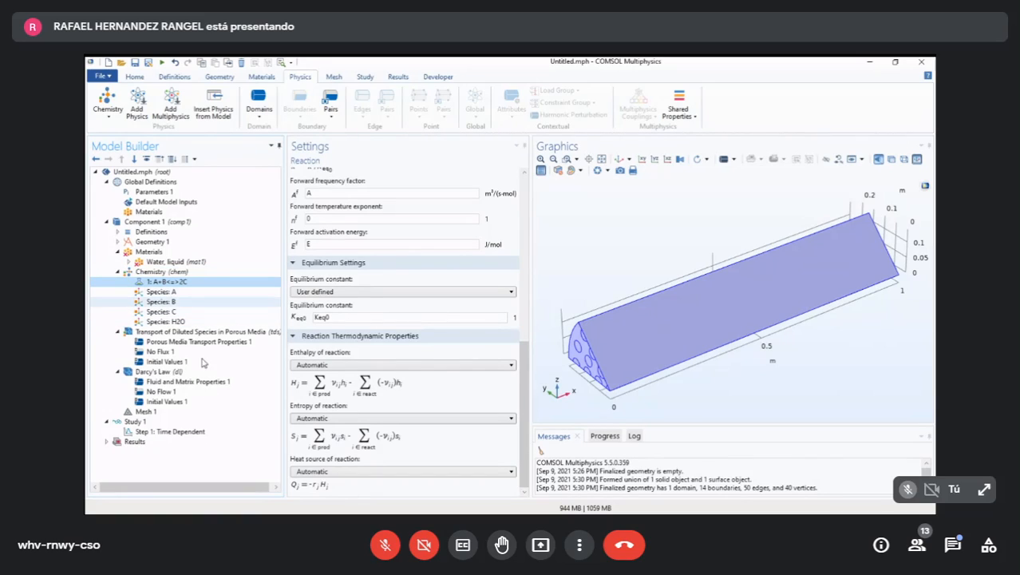
{"action": "scroll", "coordinate": [415, 391], "scroll_direction": "up", "scroll_amount": 2}
{"action": "left_click_drag", "start_coordinate": [602, 386], "coordinate": [559, 254]}
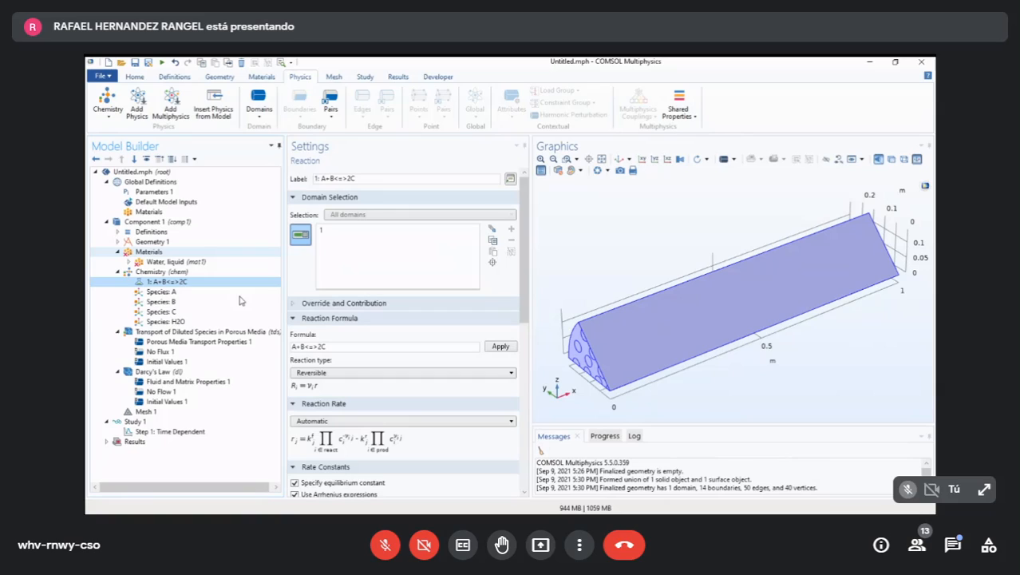
- Look through the domain features available for Chemistry and for Transport of Diluted Species in Porous Media
{"action": "left_click", "coordinate": [160, 271]}
{"action": "left_click", "coordinate": [197, 332]}
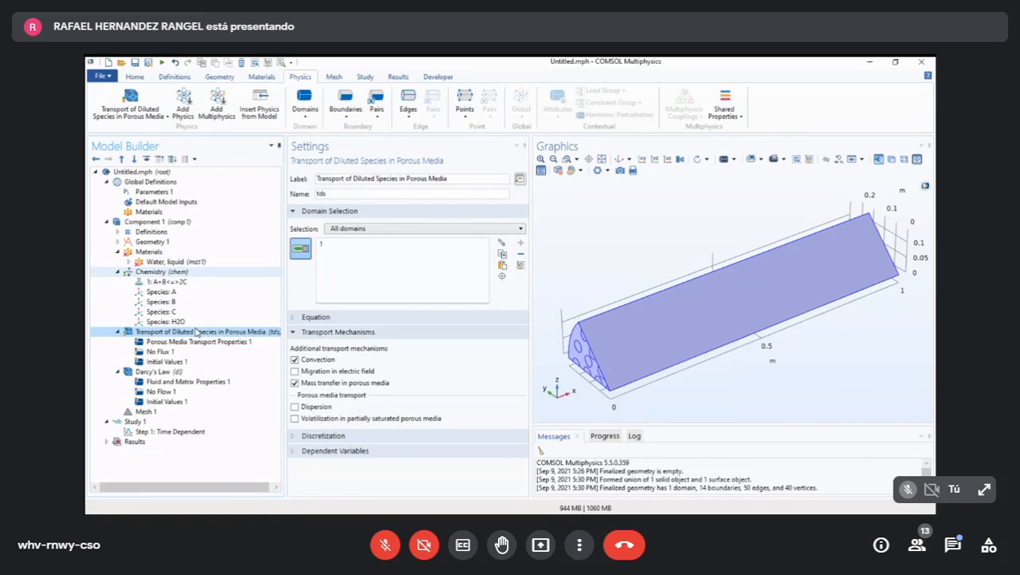
{"action": "left_click", "coordinate": [160, 272]}
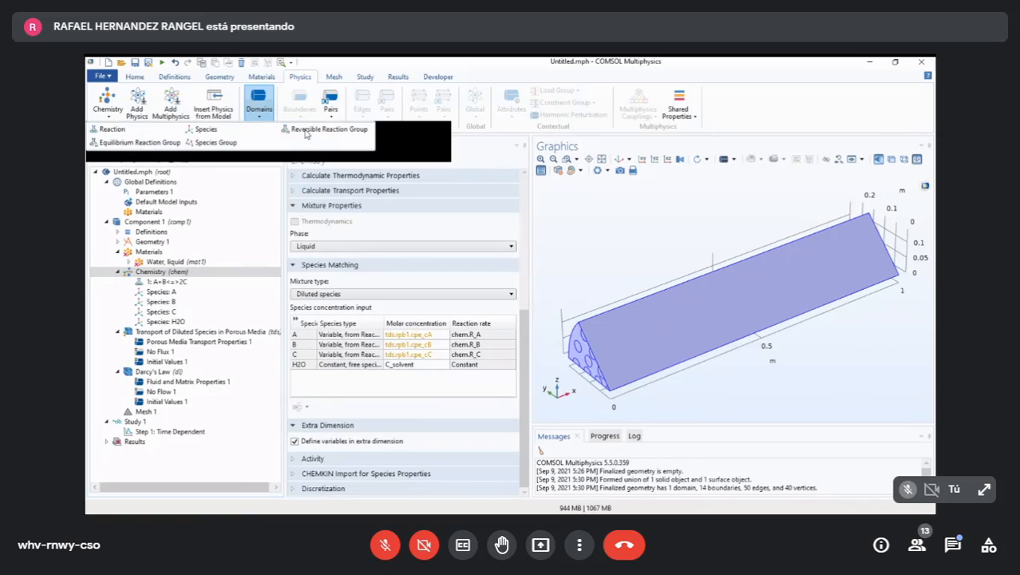
{"action": "left_click", "coordinate": [239, 292]}
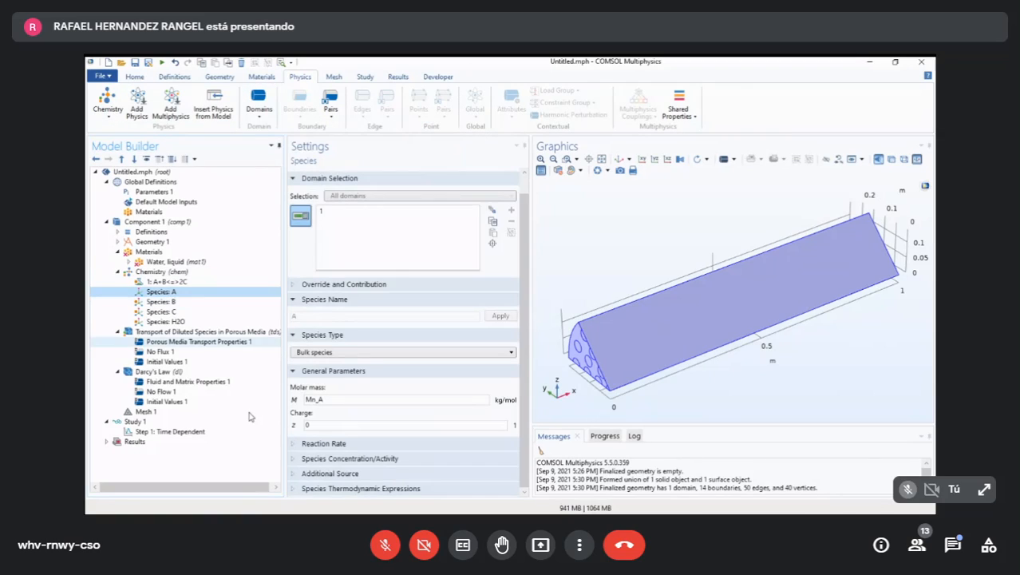
{"action": "left_click", "coordinate": [239, 332]}
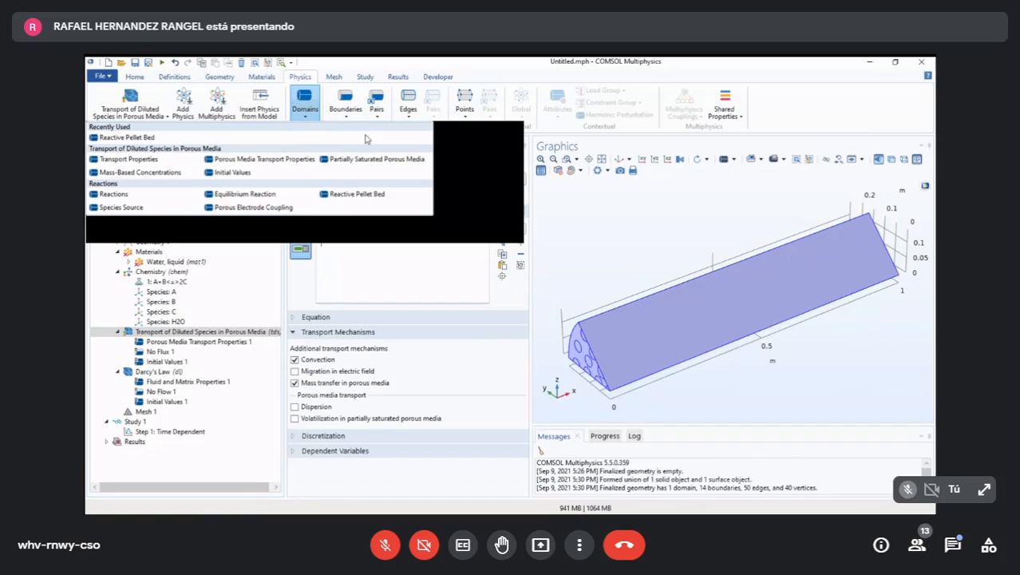
{"action": "left_click", "coordinate": [166, 116]}
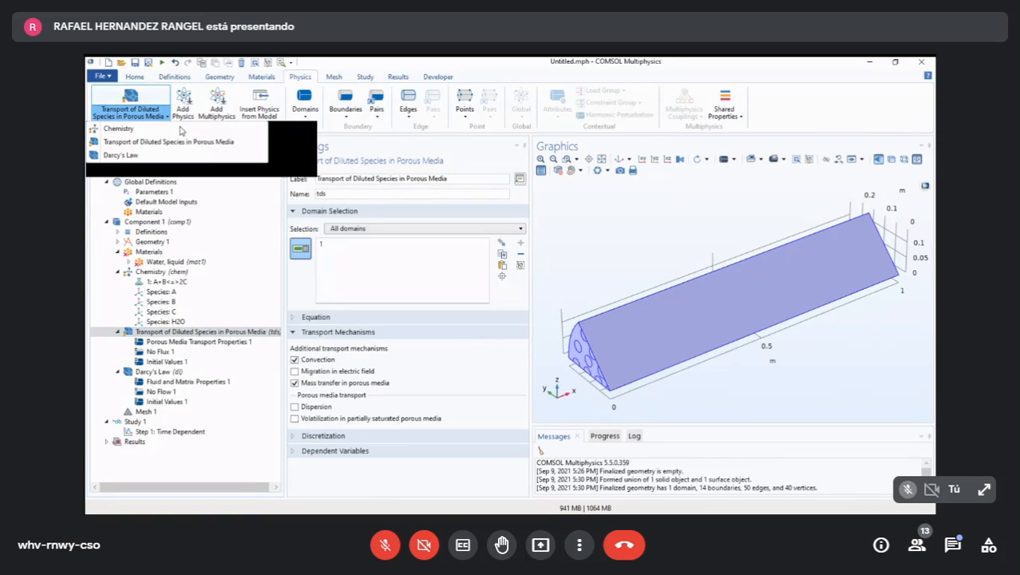
- Recheck the porosity, velocity field and fluid diffusion coefficients in Porous Media Transport Properties 1
{"action": "left_click", "coordinate": [228, 341]}
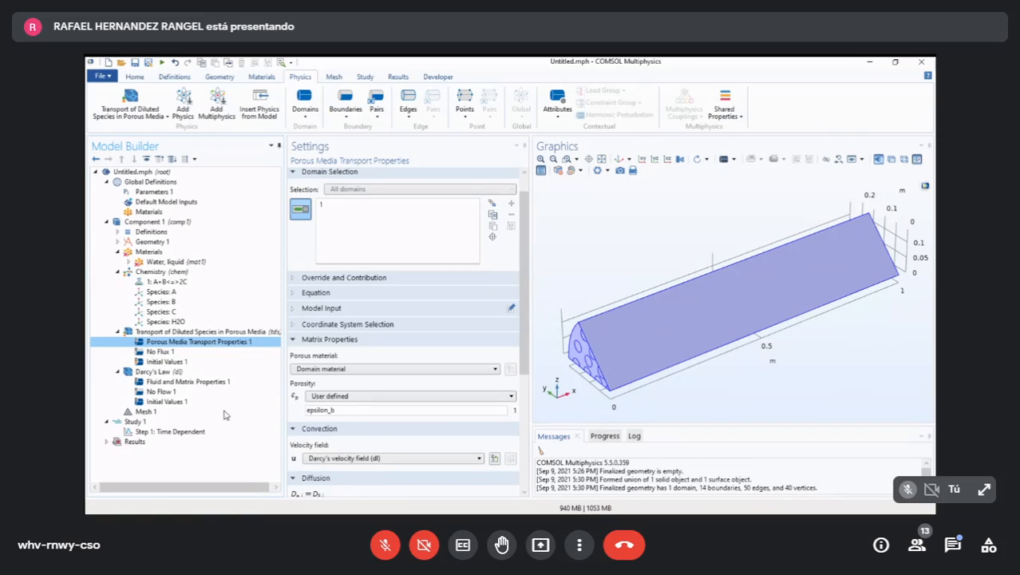
{"action": "key", "text": "Up"}
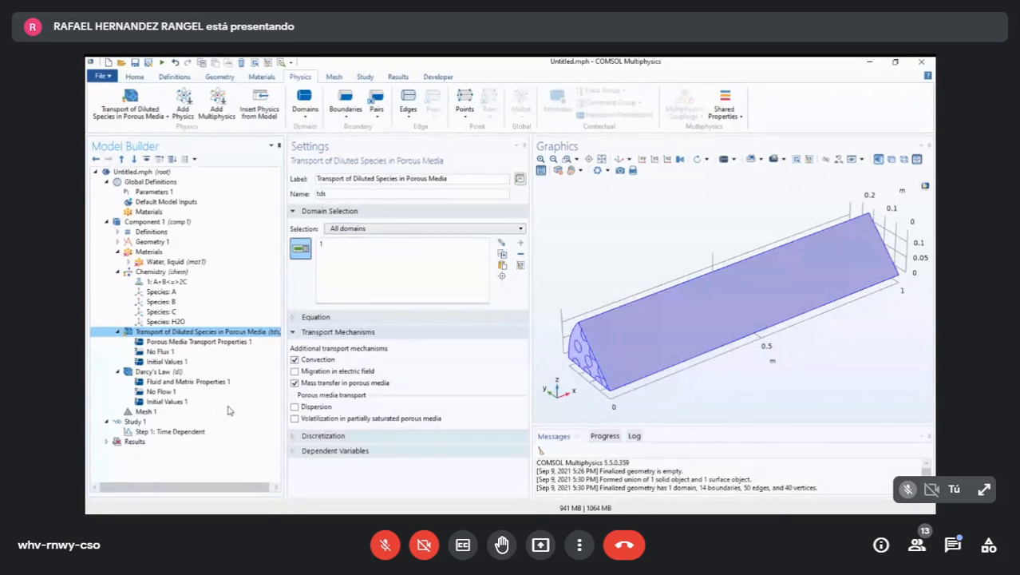
{"action": "left_click", "coordinate": [199, 341]}
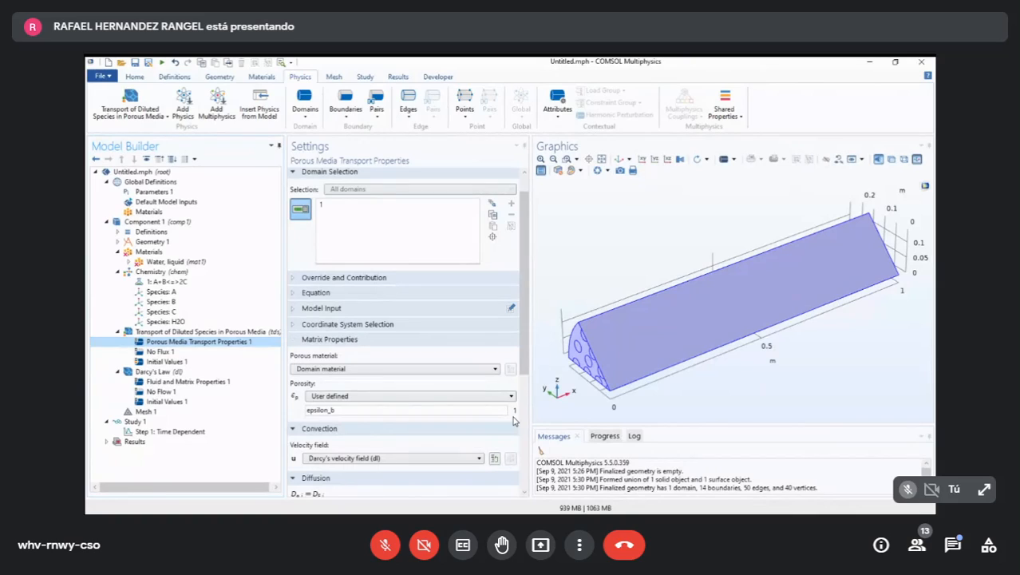
{"action": "scroll", "coordinate": [513, 421], "scroll_direction": "down", "scroll_amount": 5}
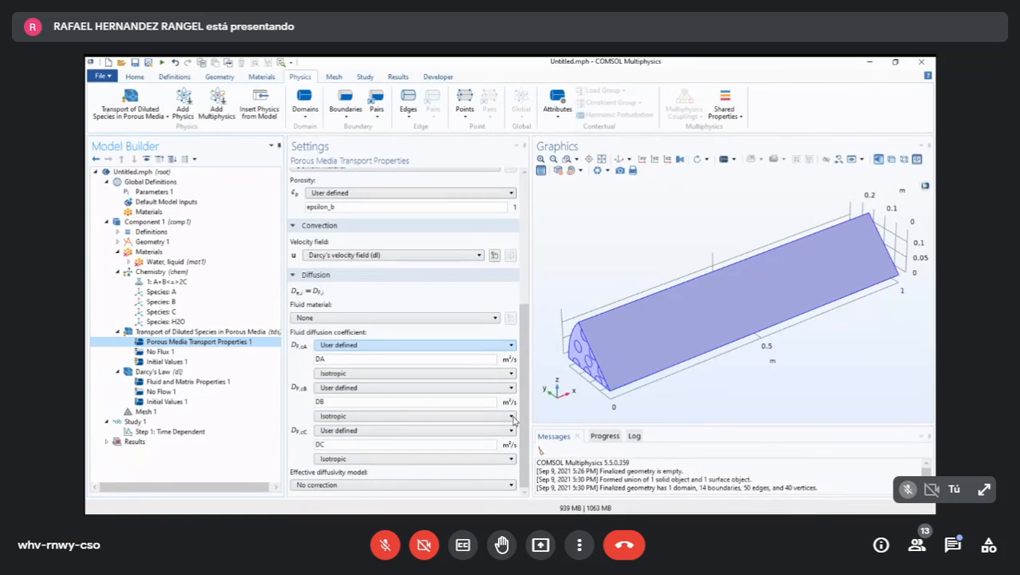
{"action": "scroll", "coordinate": [513, 421], "scroll_direction": "up", "scroll_amount": 5}
{"action": "scroll", "coordinate": [513, 421], "scroll_direction": "down", "scroll_amount": 3}
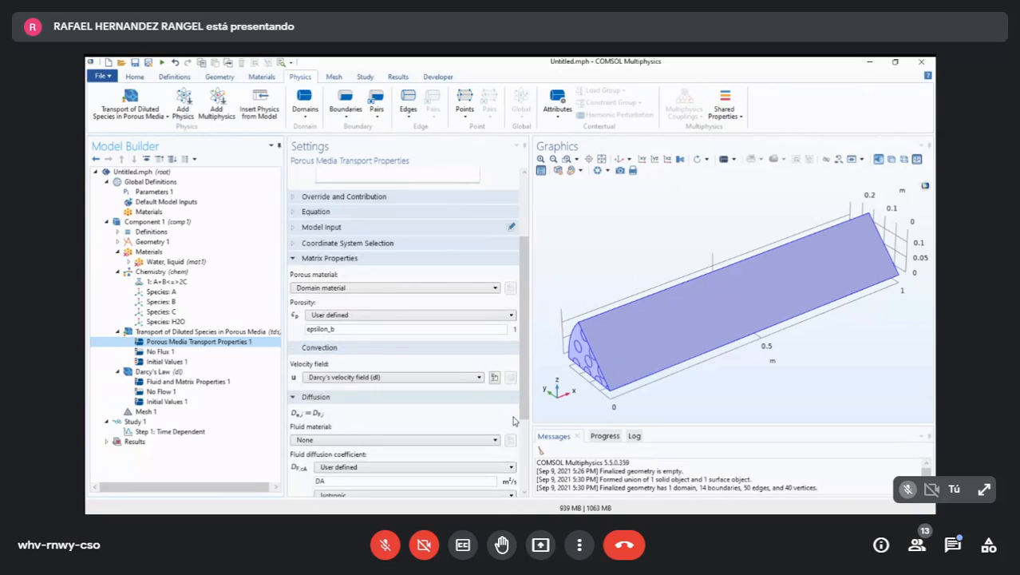
- Review the porosity, convection and fluid diffusion coefficient settings in Porous Media Transport Properties 1 and the parent interface's transport mechanisms
{"action": "scroll", "coordinate": [513, 420], "scroll_direction": "up", "scroll_amount": 3}
{"action": "scroll", "coordinate": [513, 421], "scroll_direction": "down", "scroll_amount": 5}
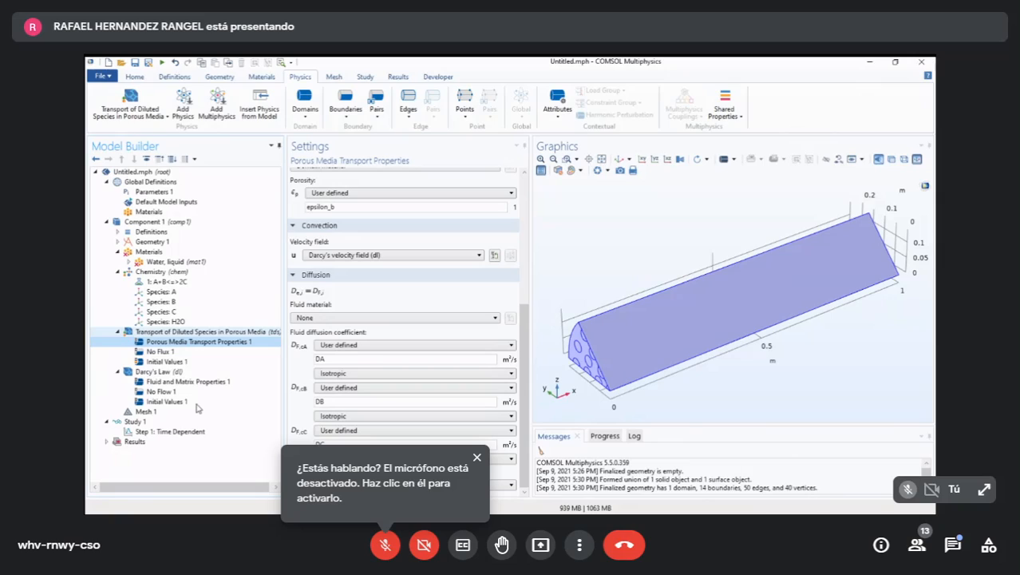
{"action": "key", "text": "Up"}
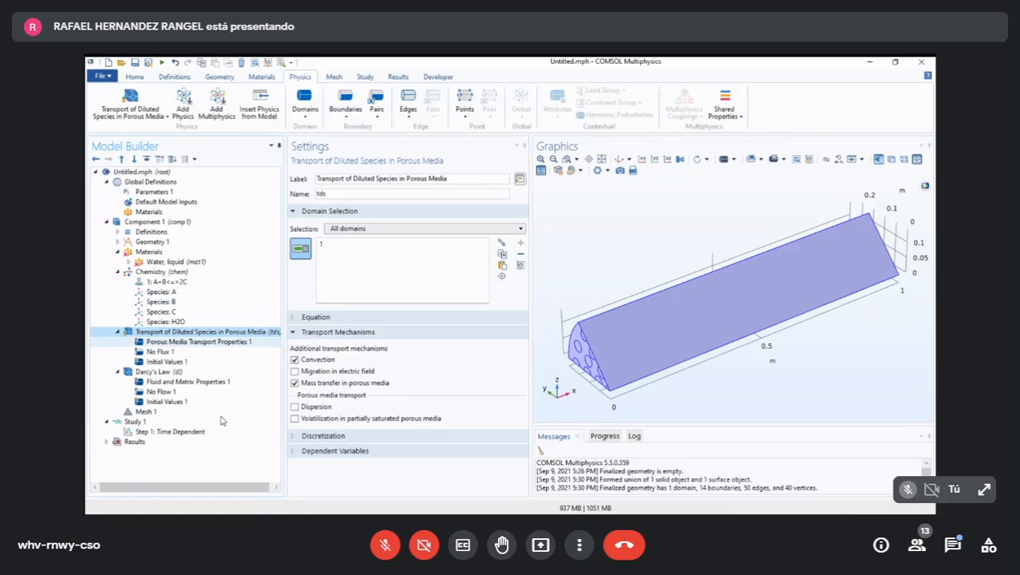
{"action": "left_click", "coordinate": [207, 341]}
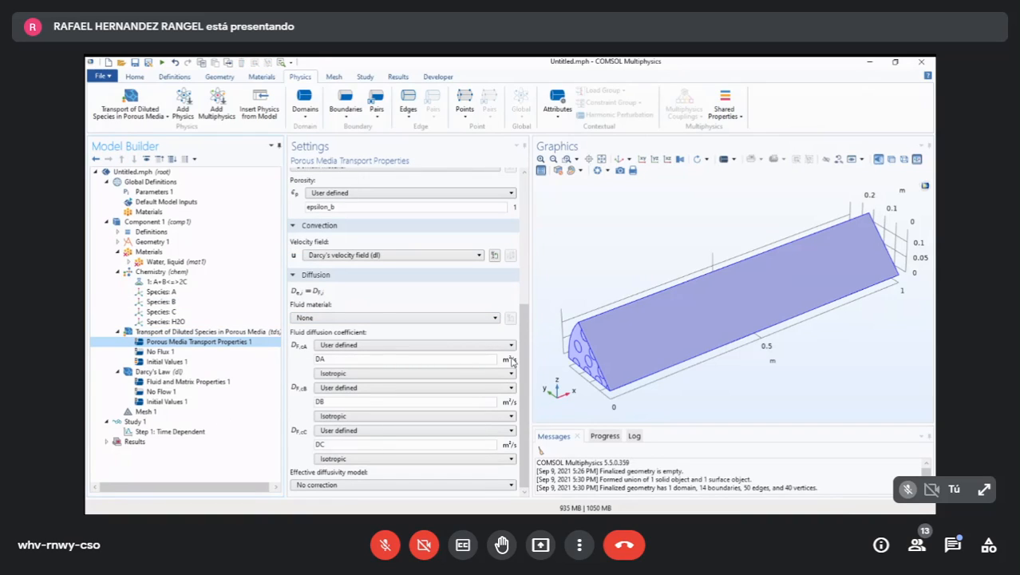
{"action": "scroll", "coordinate": [512, 361], "scroll_direction": "up", "scroll_amount": 5}
{"action": "scroll", "coordinate": [512, 361], "scroll_direction": "down", "scroll_amount": 5}
{"action": "left_click_drag", "start_coordinate": [524, 346], "coordinate": [524, 336]}
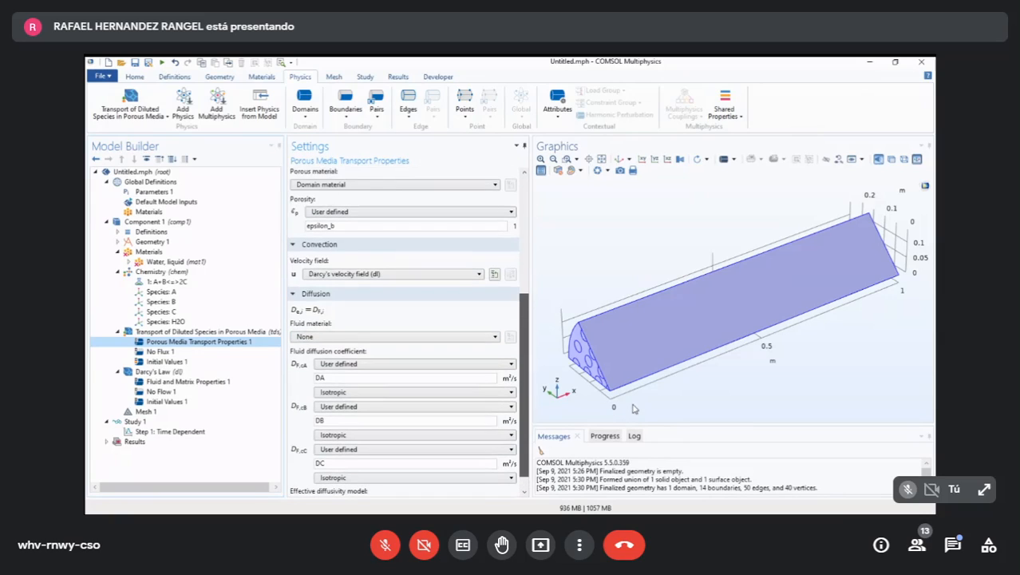
{"action": "left_click_drag", "start_coordinate": [635, 409], "coordinate": [642, 360]}
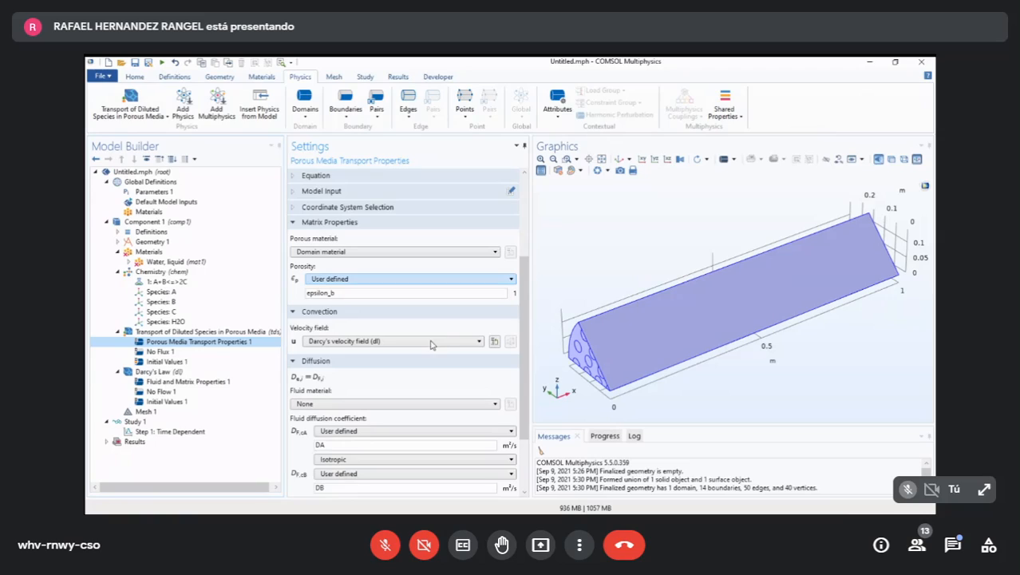
- Examine the velocity field options in Porous Media Transport Properties 1, and revisit the A+B<=>2C reaction and Chemistry species matching
{"action": "key", "text": "Tab"}
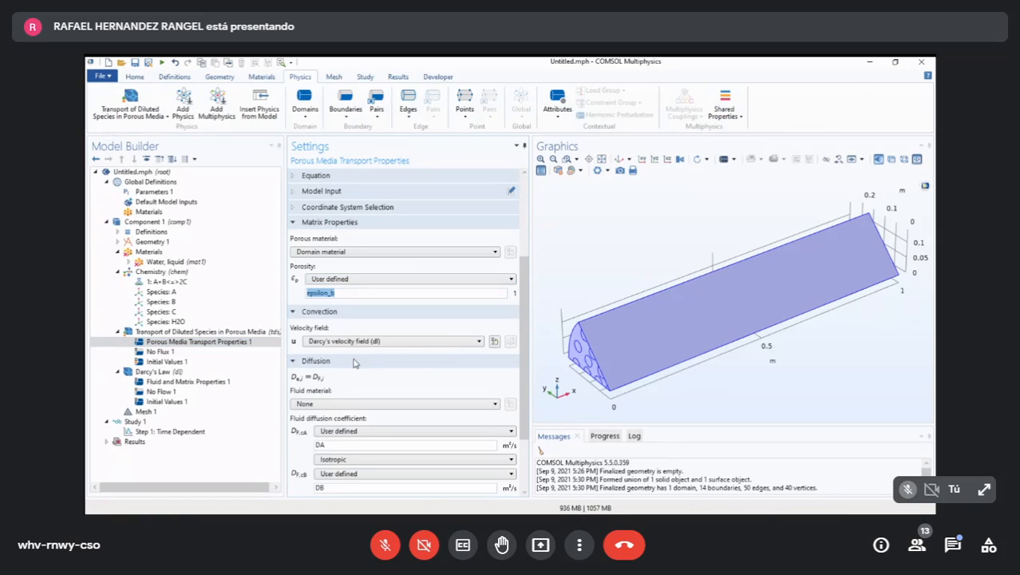
{"action": "left_click", "coordinate": [403, 293]}
{"action": "key", "text": "Tab"}
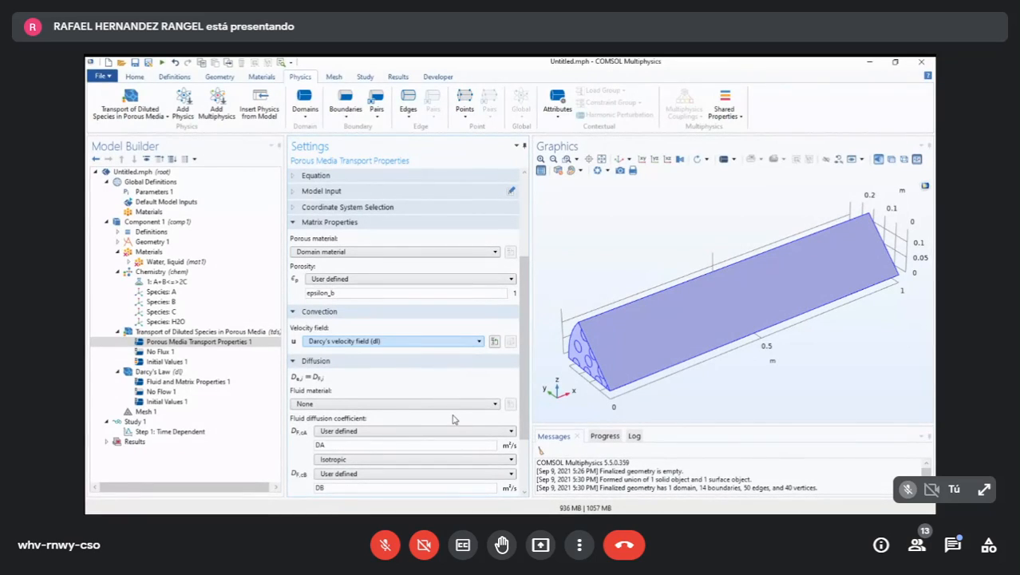
{"action": "left_click", "coordinate": [453, 340]}
{"action": "left_click", "coordinate": [453, 415]}
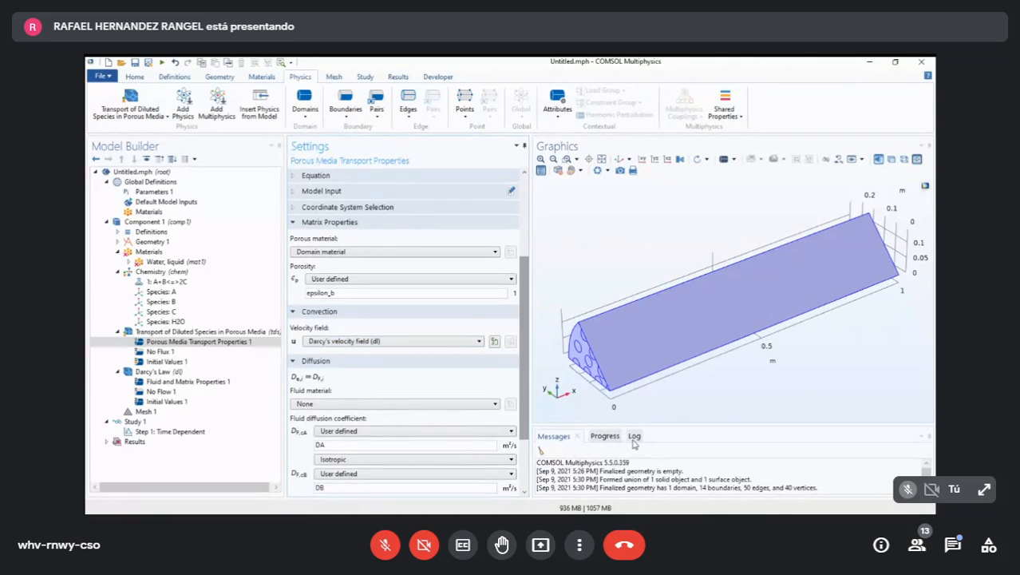
{"action": "scroll", "coordinate": [404, 359], "scroll_direction": "down", "scroll_amount": 3}
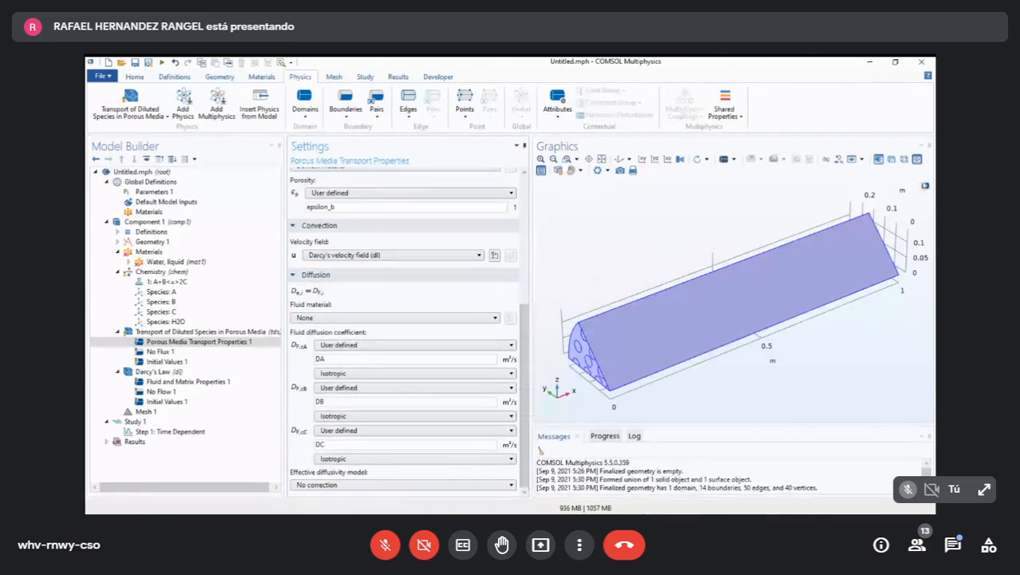
{"action": "mouse_move", "coordinate": [523, 384]}
{"action": "left_mouse_down"}
{"action": "mouse_move", "coordinate": [519, 244]}
{"action": "mouse_move", "coordinate": [519, 371]}
{"action": "left_mouse_up"}
{"action": "left_click", "coordinate": [452, 279]}
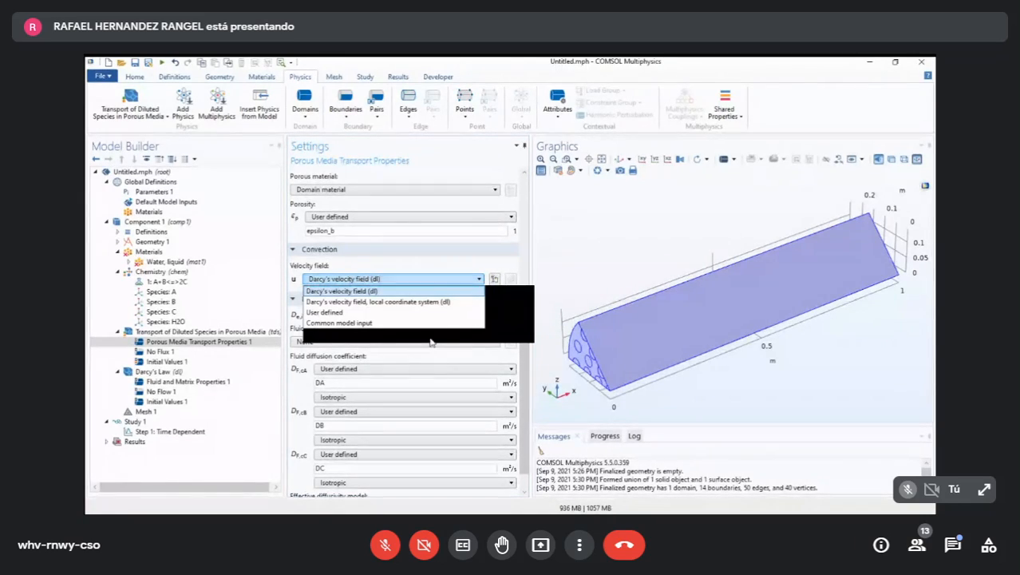
{"action": "left_click", "coordinate": [465, 317]}
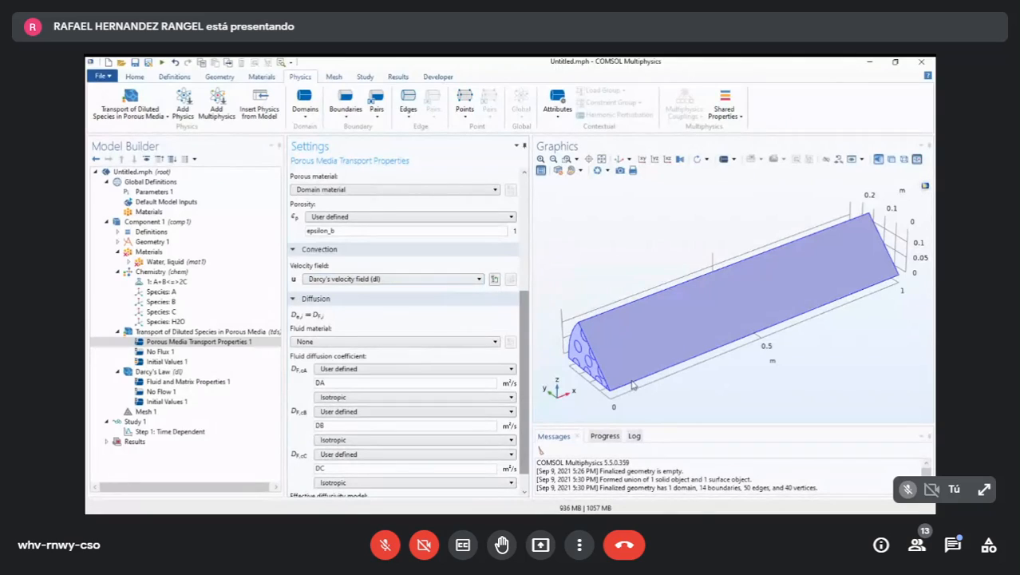
{"action": "left_click_drag", "start_coordinate": [524, 320], "coordinate": [524, 348]}
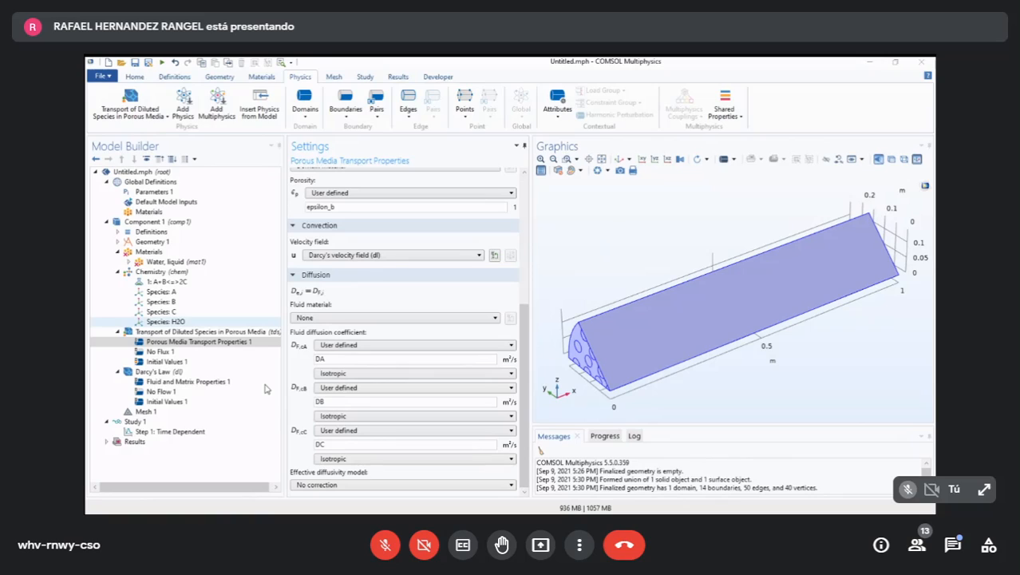
{"action": "left_click", "coordinate": [166, 281]}
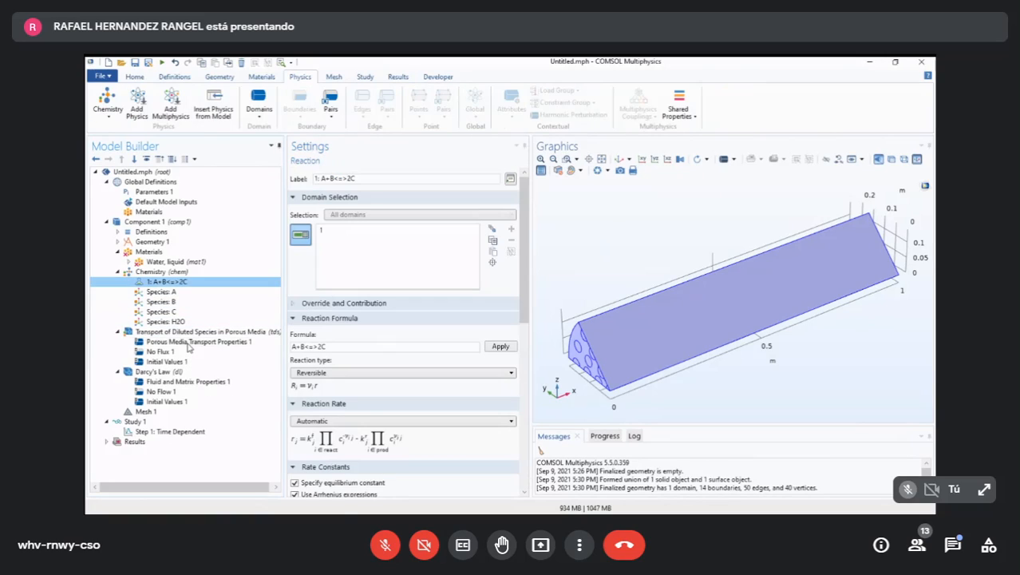
{"action": "left_click", "coordinate": [163, 271]}
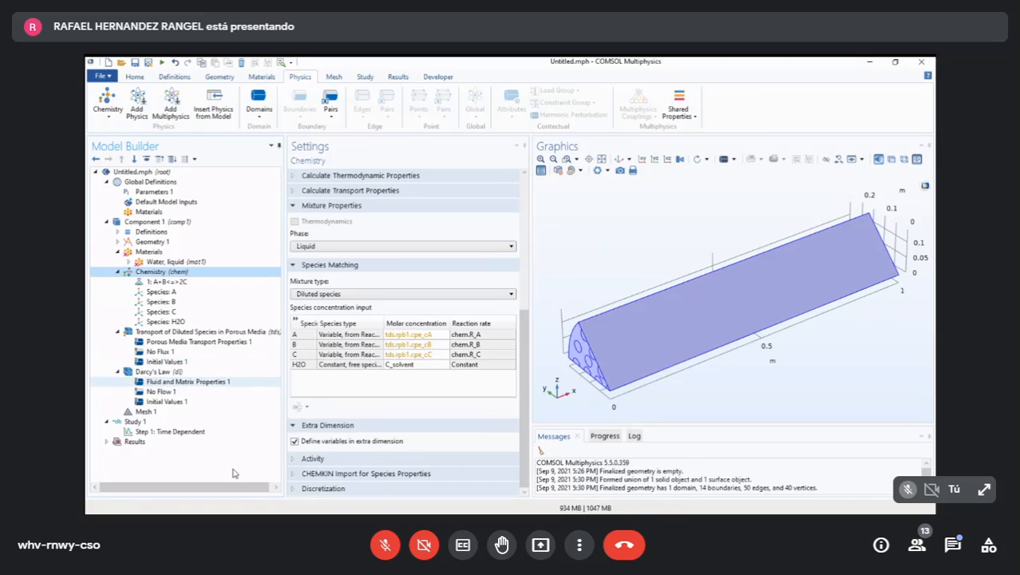
- Add a Reactive Pellet Bed domain feature to Transport of Diluted Species in Porous Media and apply it to all domains
{"action": "left_click", "coordinate": [231, 331]}
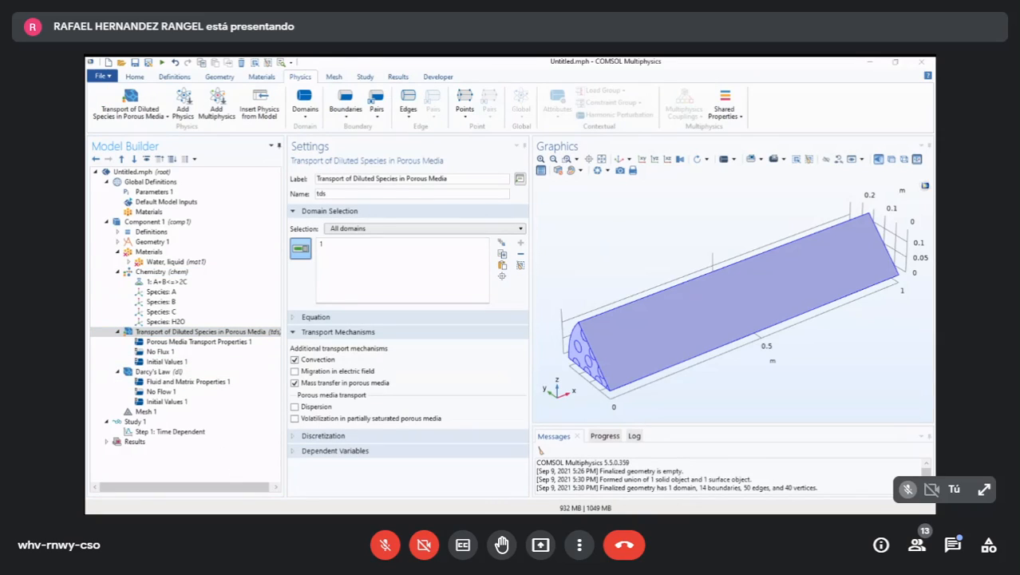
{"action": "left_click", "coordinate": [356, 86]}
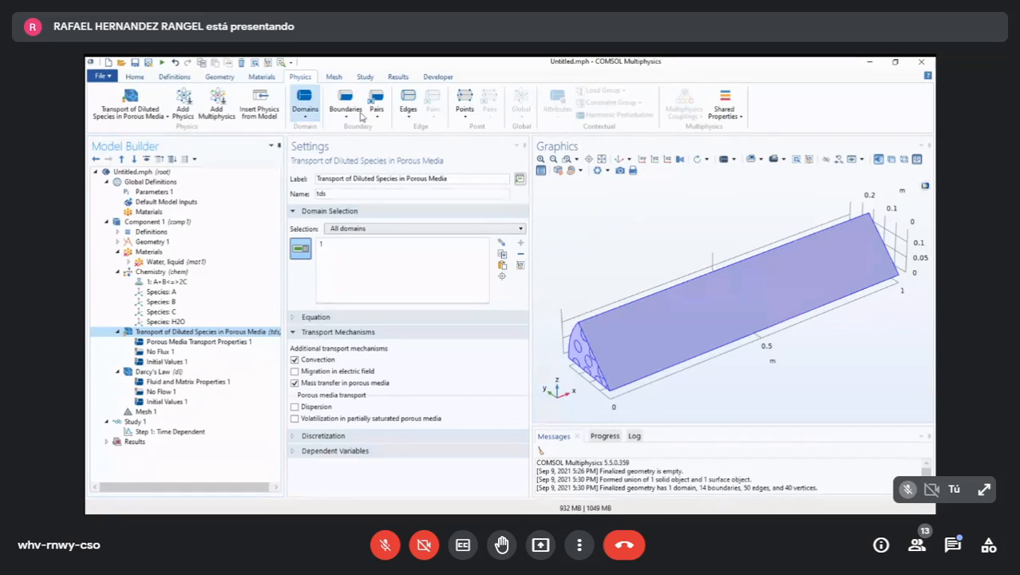
{"action": "left_click", "coordinate": [306, 113]}
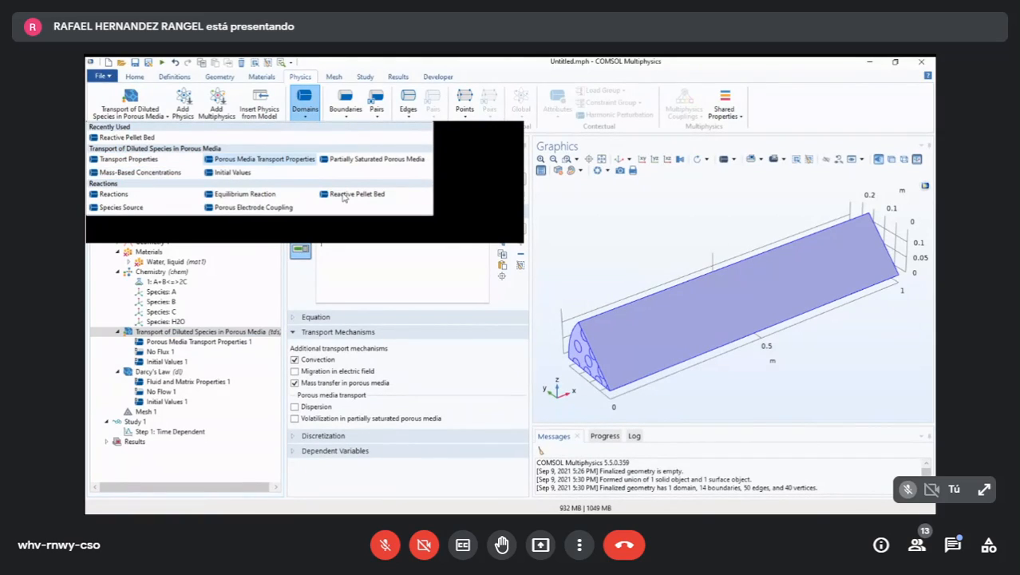
{"action": "left_click", "coordinate": [443, 234]}
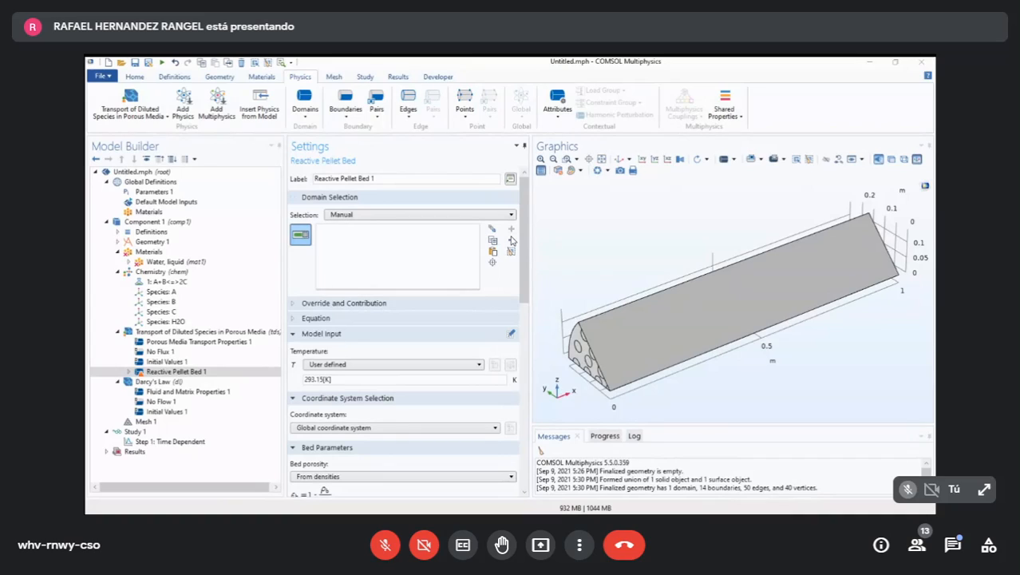
{"action": "left_click", "coordinate": [273, 459]}
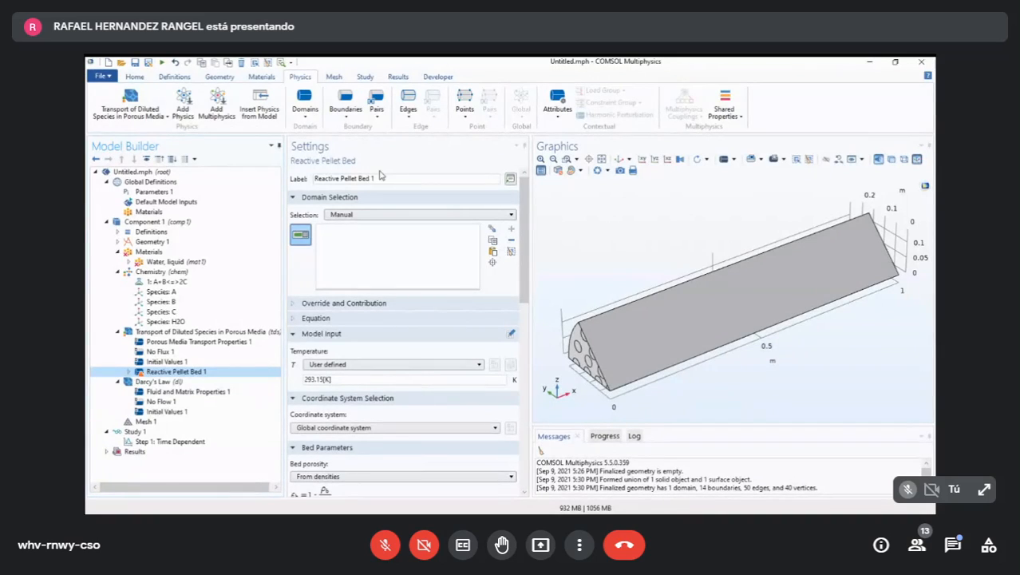
{"action": "left_click", "coordinate": [475, 256]}
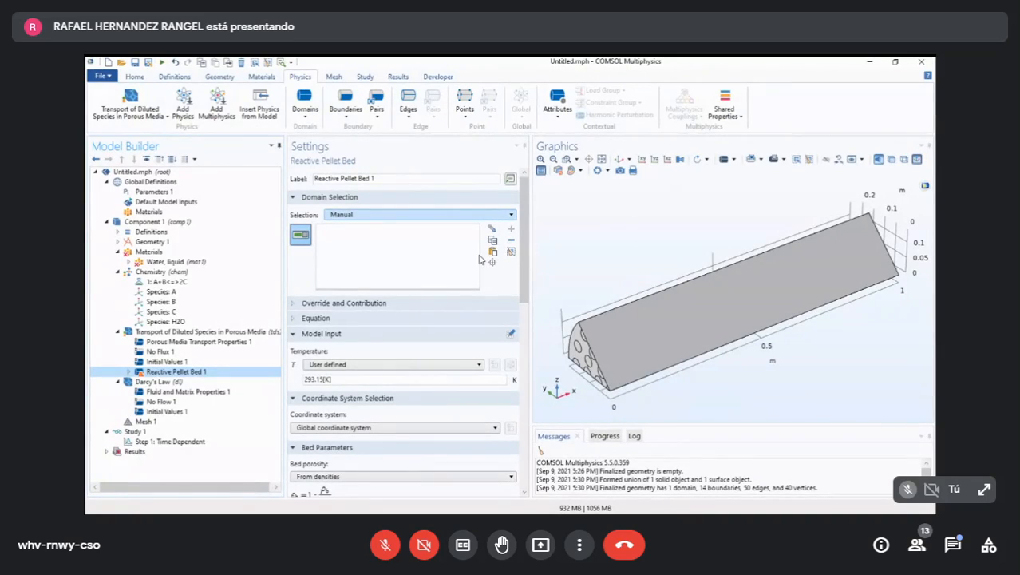
{"action": "left_click", "coordinate": [480, 214]}
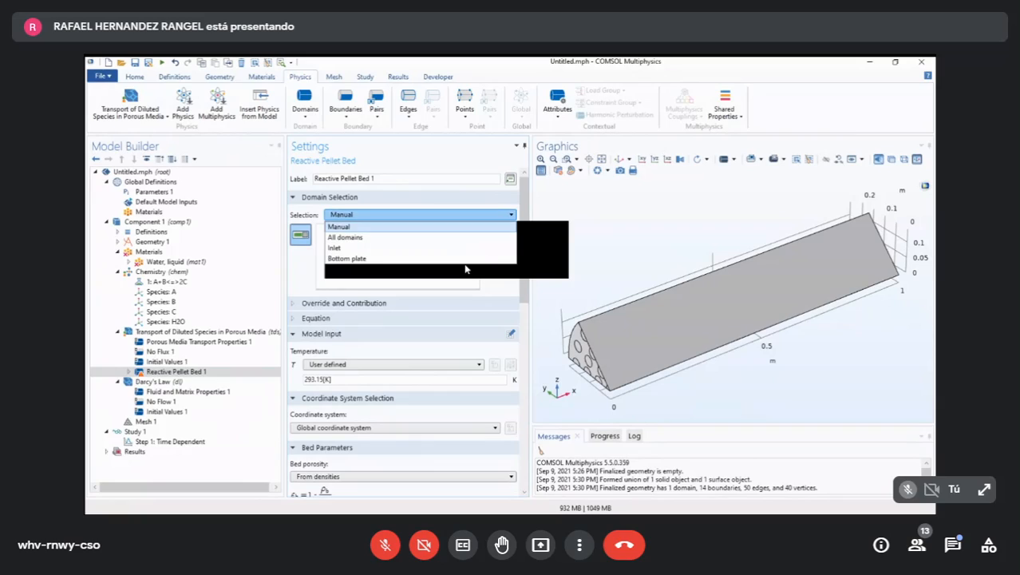
{"action": "left_click", "coordinate": [345, 237]}
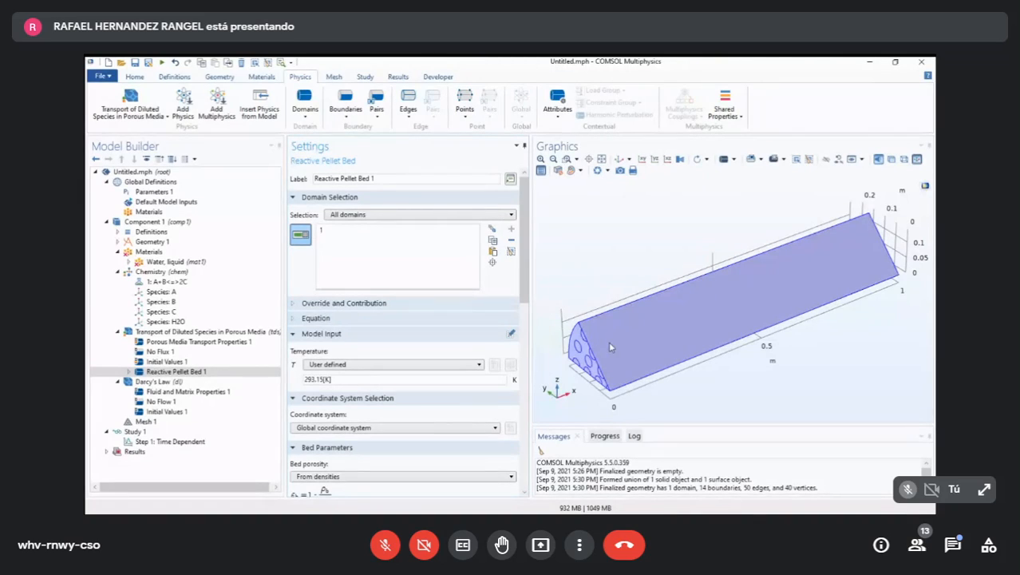
- Set the bed density of the Reactive Pellet Bed to the parameter rho_b
{"action": "scroll", "coordinate": [427, 319], "scroll_direction": "down", "scroll_amount": 5}
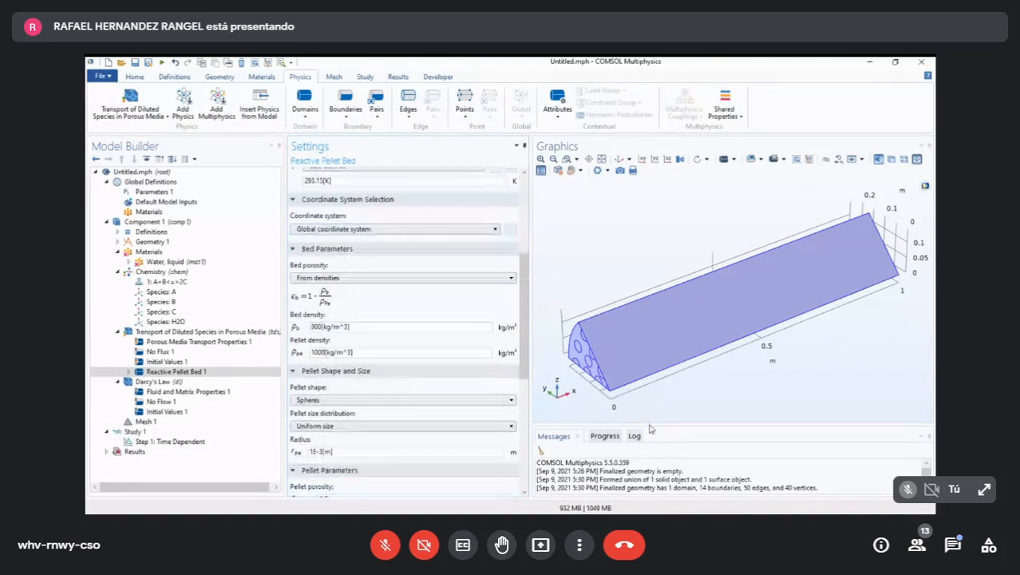
{"action": "scroll", "coordinate": [428, 319], "scroll_direction": "up", "scroll_amount": 5}
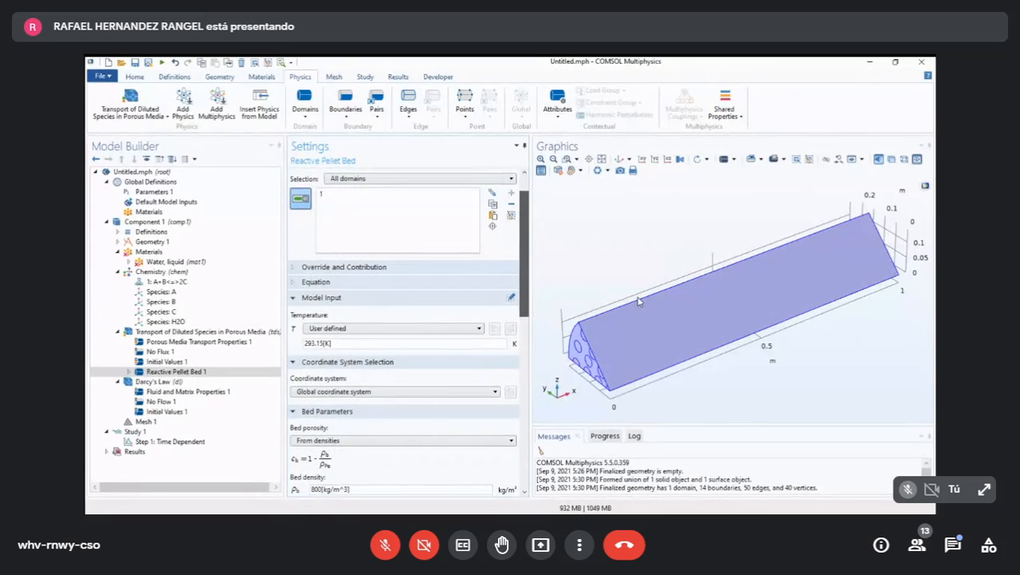
{"action": "scroll", "coordinate": [639, 303], "scroll_direction": "down", "scroll_amount": 2}
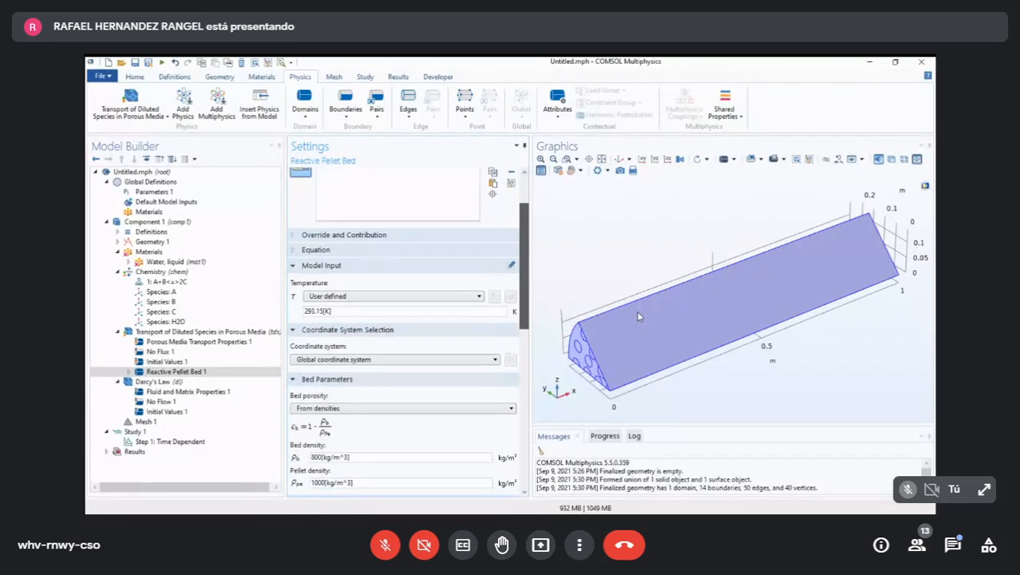
{"action": "scroll", "coordinate": [445, 368], "scroll_direction": "down", "scroll_amount": 4}
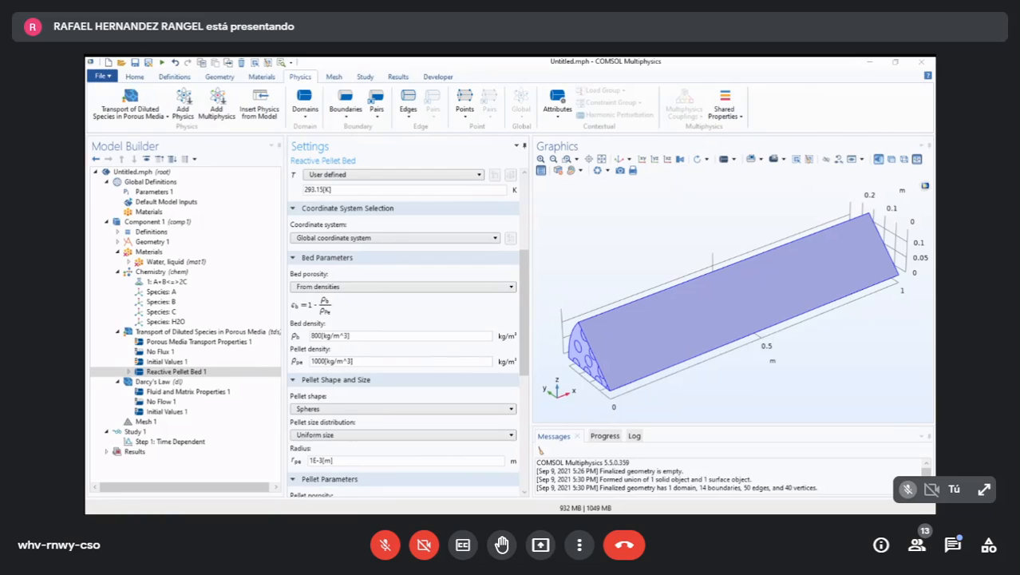
{"action": "left_click", "coordinate": [421, 402]}
{"action": "type", "text": "RHO"}
{"action": "key", "text": "BackSpace"}
{"action": "key", "text": "BackSpace"}
{"action": "type", "text": "rho_"}
{"action": "key", "text": "Tab"}
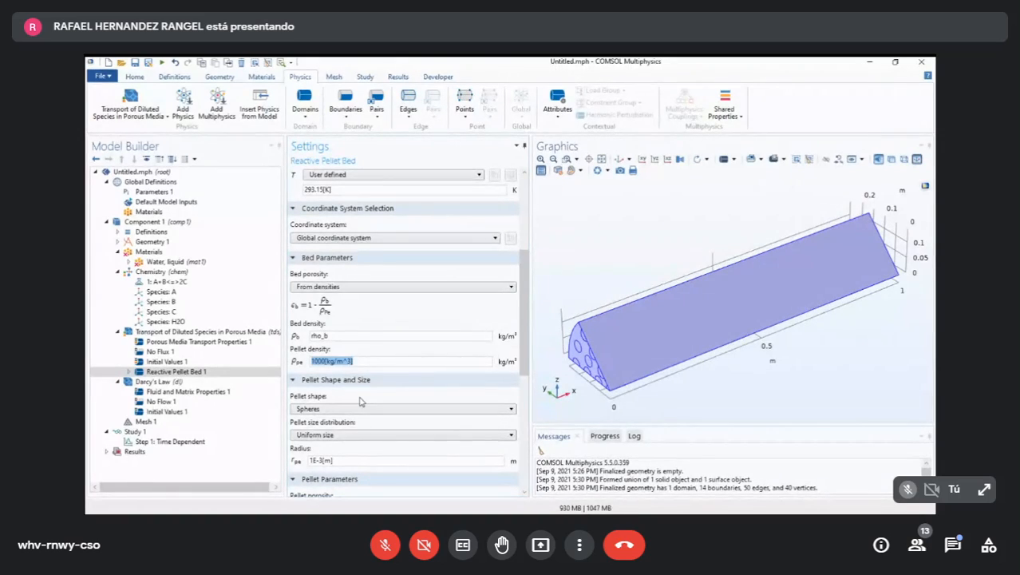
- Set the pellet density to rho_pe and check both density names against the global parameters
{"action": "type", "text": "rho_pe"}
{"action": "left_click", "coordinate": [160, 192]}
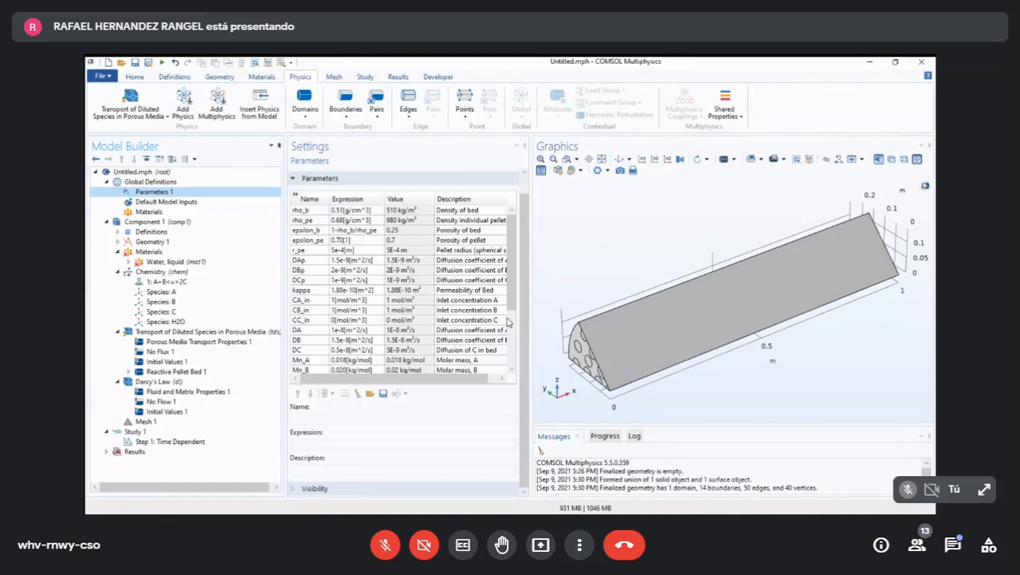
{"action": "left_click", "coordinate": [309, 210]}
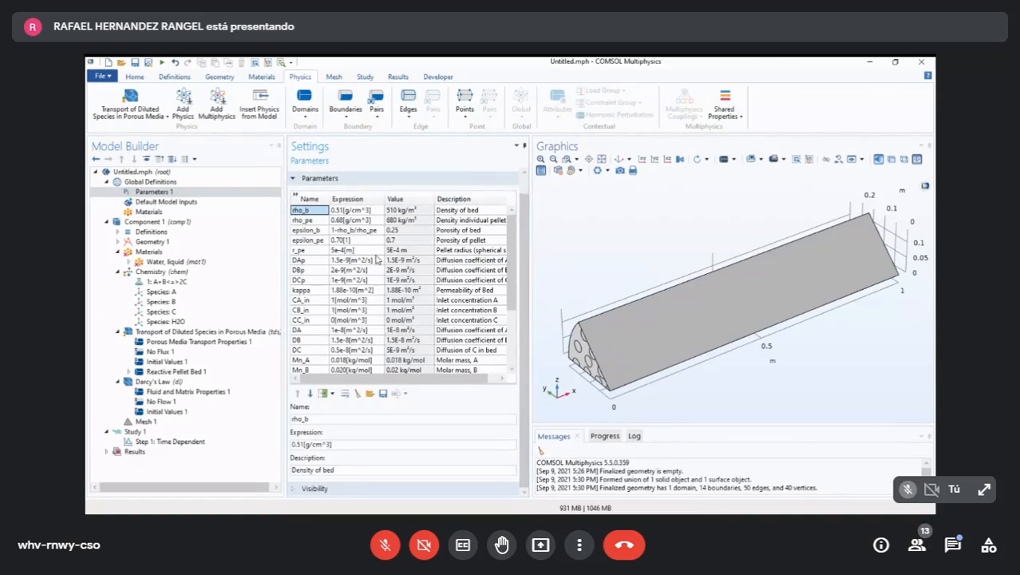
{"action": "left_click", "coordinate": [305, 221]}
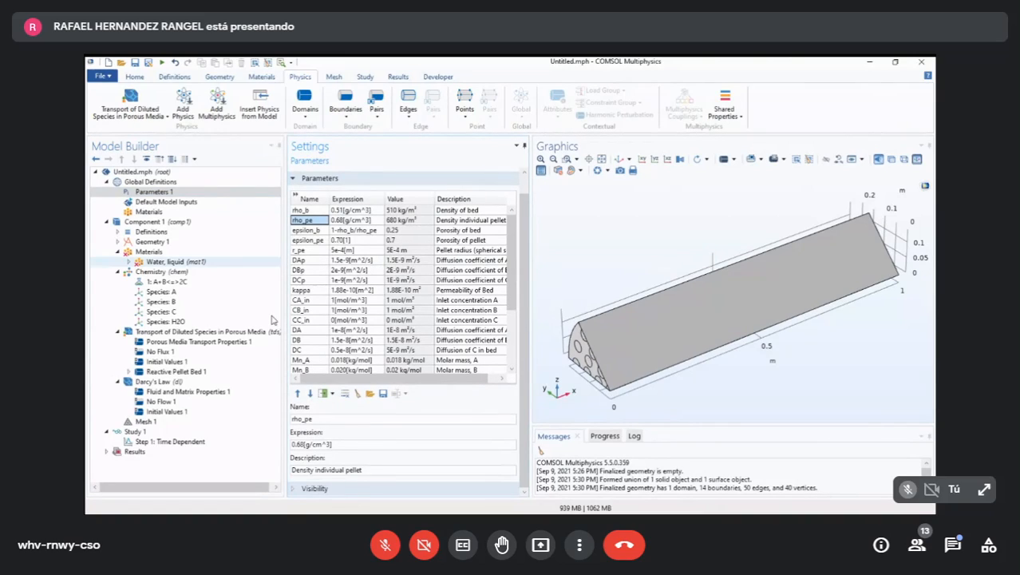
{"action": "left_click", "coordinate": [176, 371]}
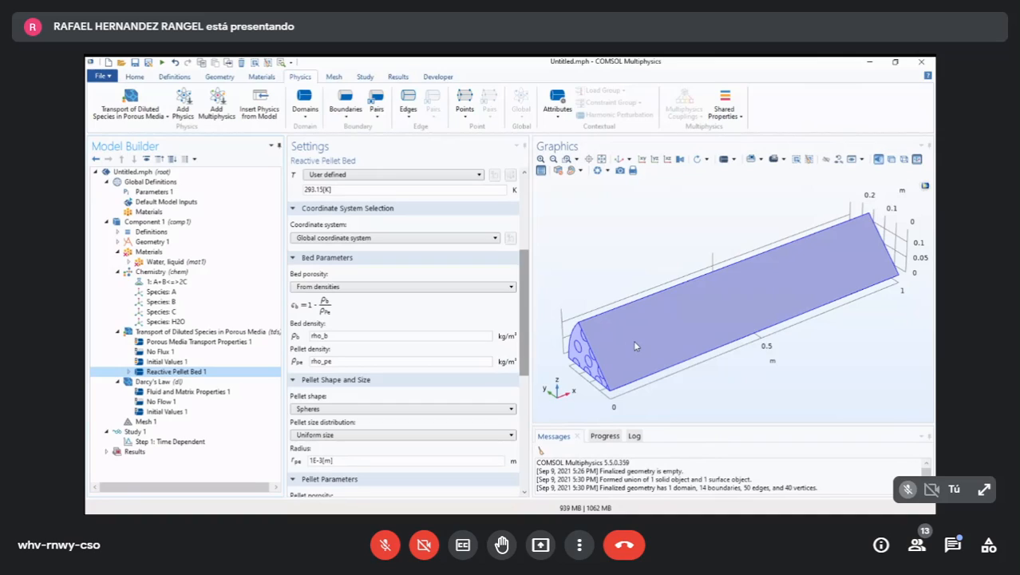
- Look up the pellet radius name in the global parameters and set the Reactive Pellet Bed radius to r_pe
{"action": "scroll", "coordinate": [403, 336], "scroll_direction": "down", "scroll_amount": 1}
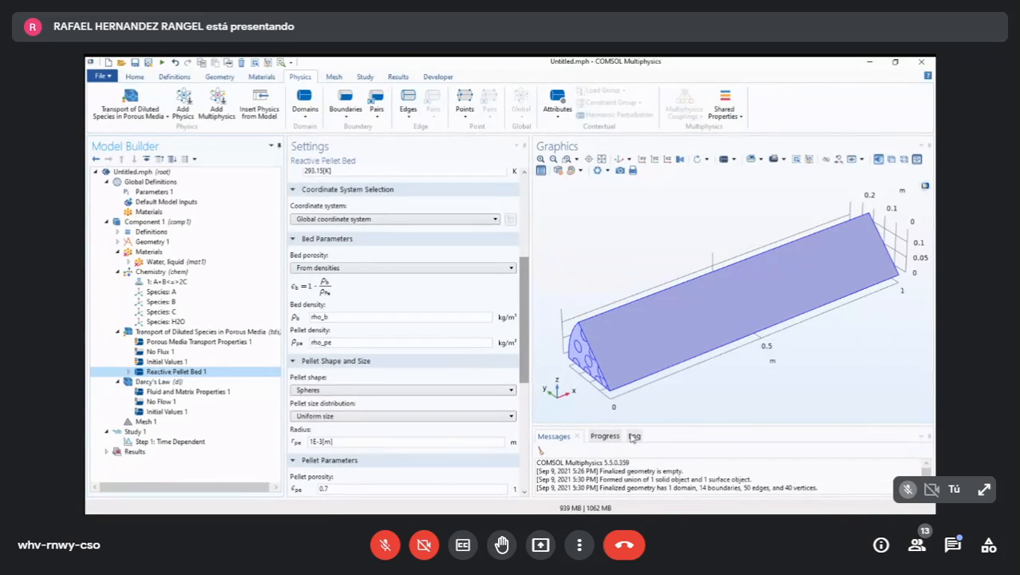
{"action": "scroll", "coordinate": [524, 396], "scroll_direction": "down", "scroll_amount": 3}
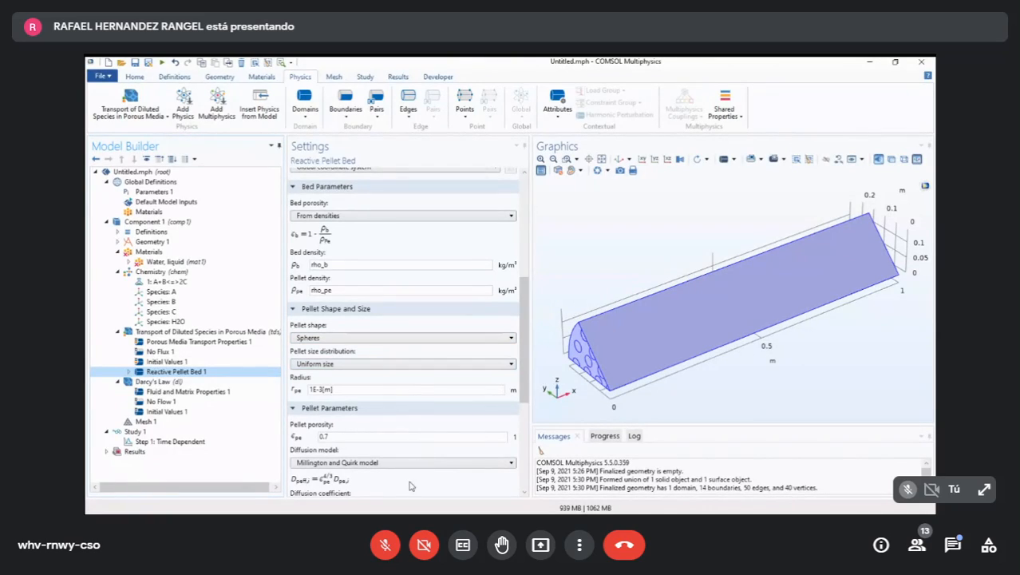
{"action": "left_click", "coordinate": [154, 191]}
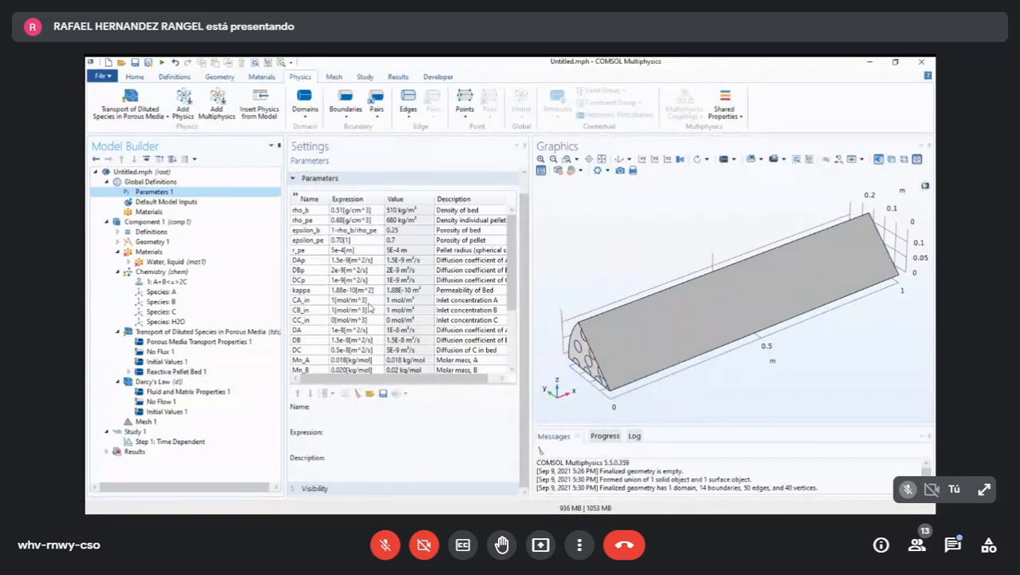
{"action": "left_click", "coordinate": [309, 250]}
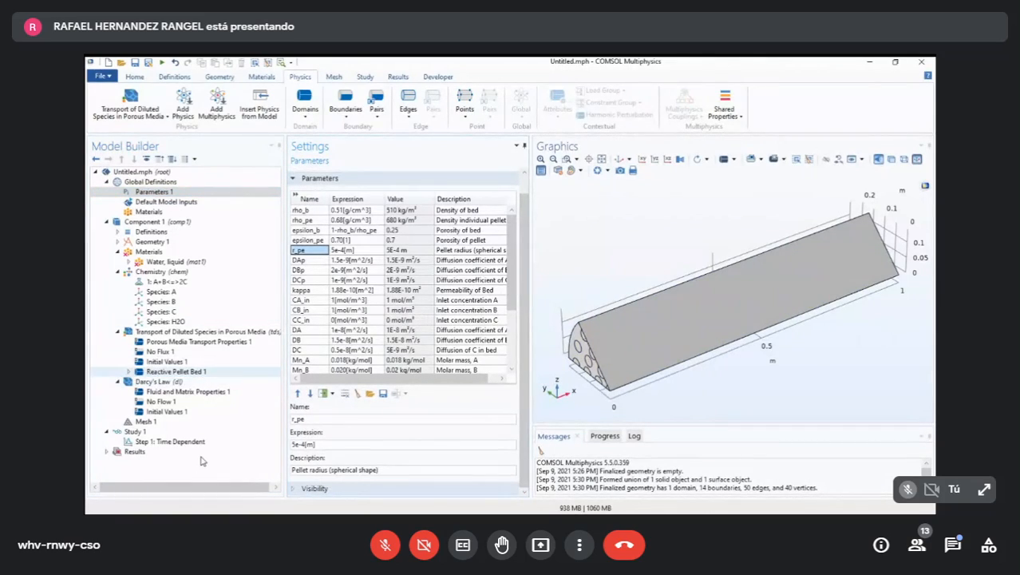
{"action": "left_click", "coordinate": [174, 372]}
{"action": "left_click_drag", "start_coordinate": [343, 390], "coordinate": [264, 391]}
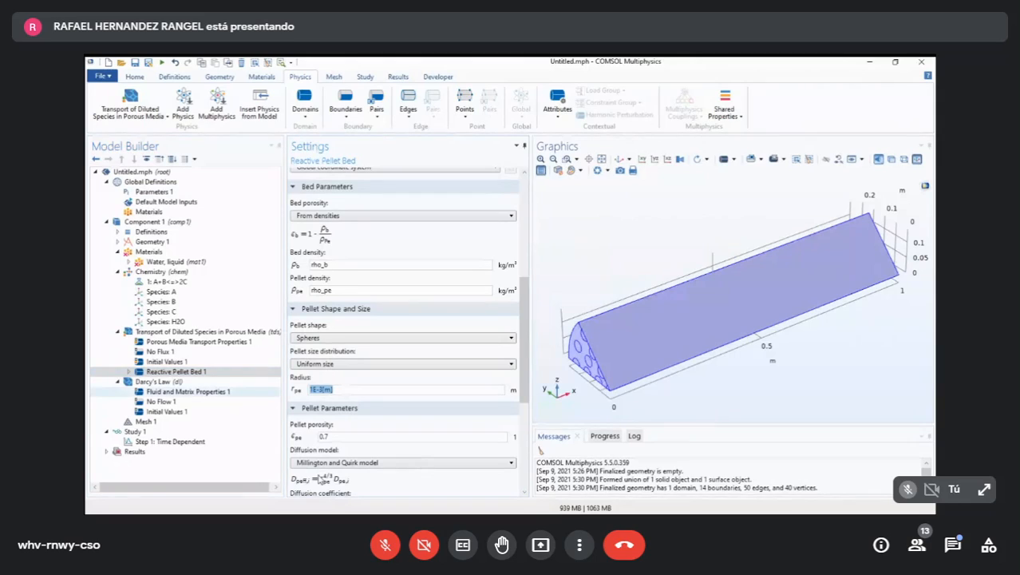
{"action": "type", "text": "r_pe"}
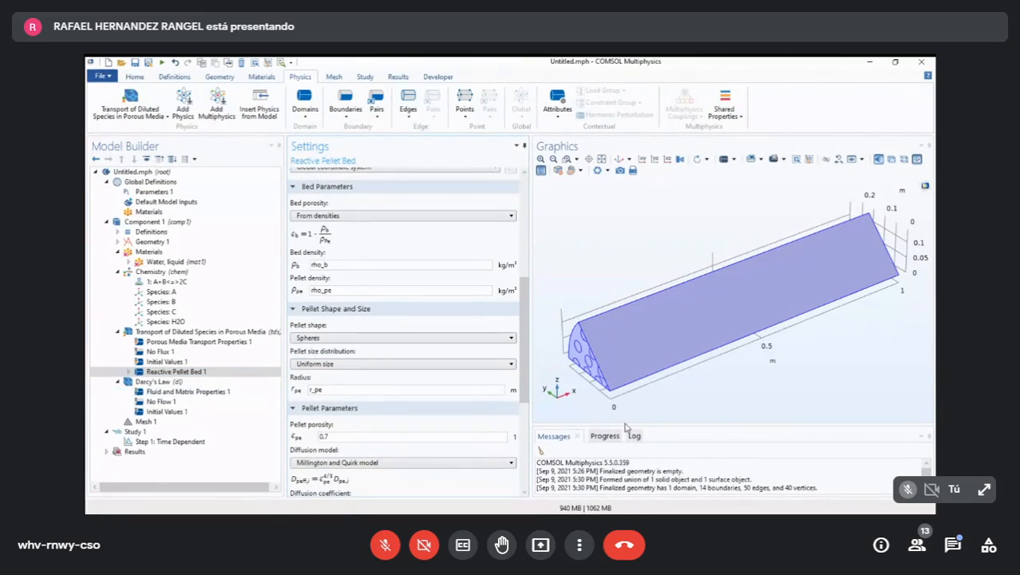
- Check the pellet porosity name in the global parameters and set the Reactive Pellet Bed's pellet porosity to epsilon_pe
{"action": "left_click_drag", "start_coordinate": [524, 351], "coordinate": [525, 363]}
{"action": "left_click_drag", "start_coordinate": [637, 442], "coordinate": [649, 469]}
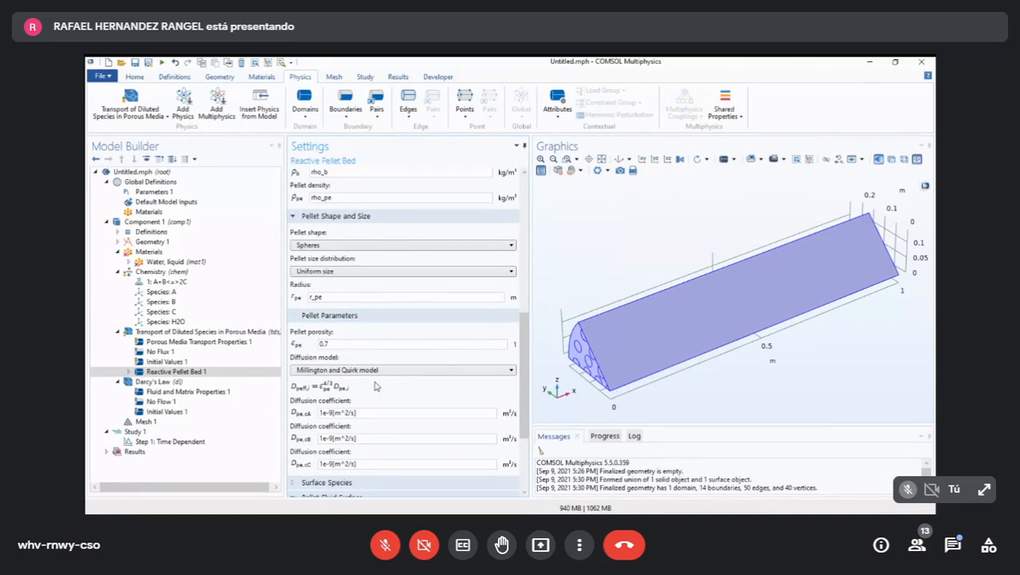
{"action": "left_click", "coordinate": [153, 192]}
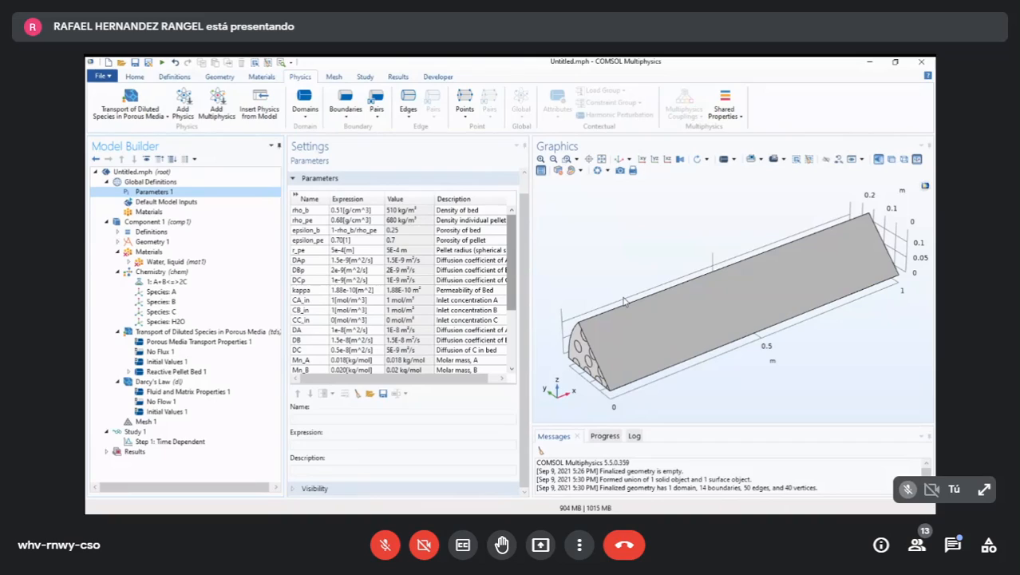
{"action": "mouse_move", "coordinate": [512, 249]}
{"action": "left_mouse_down"}
{"action": "mouse_move", "coordinate": [510, 308]}
{"action": "mouse_move", "coordinate": [511, 246]}
{"action": "left_mouse_up"}
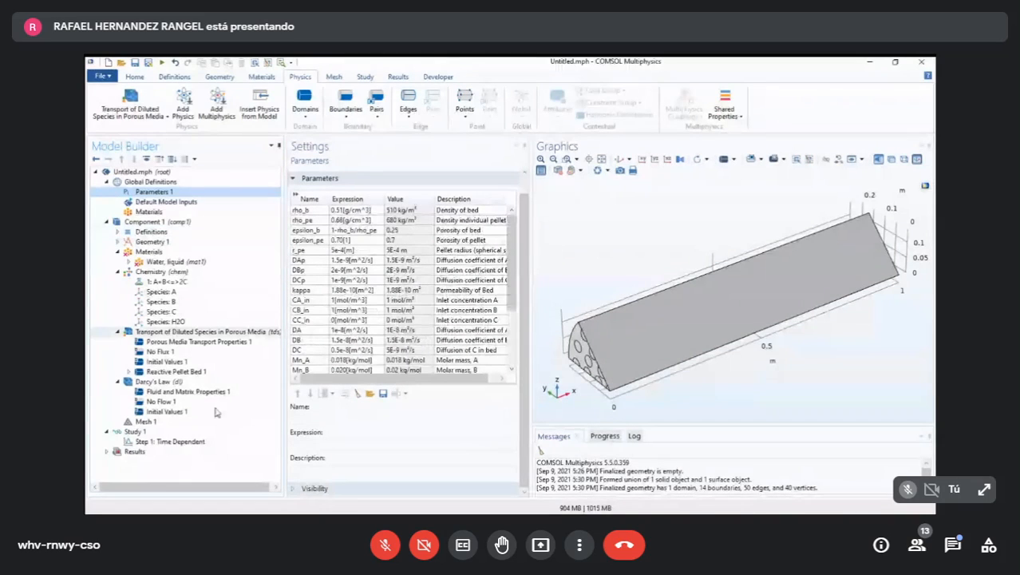
{"action": "left_click", "coordinate": [171, 371]}
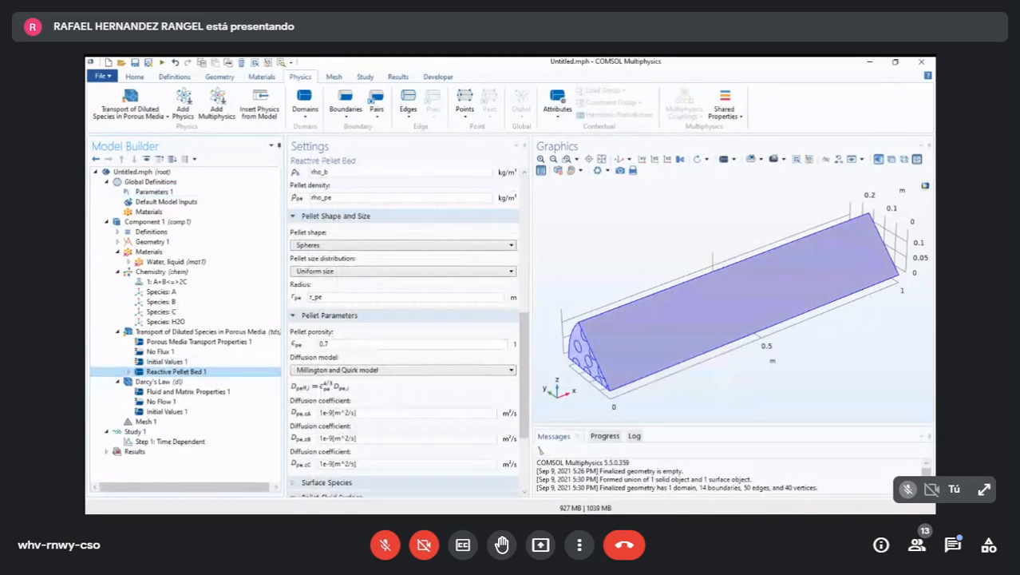
{"action": "scroll", "coordinate": [524, 376], "scroll_direction": "down", "scroll_amount": 2}
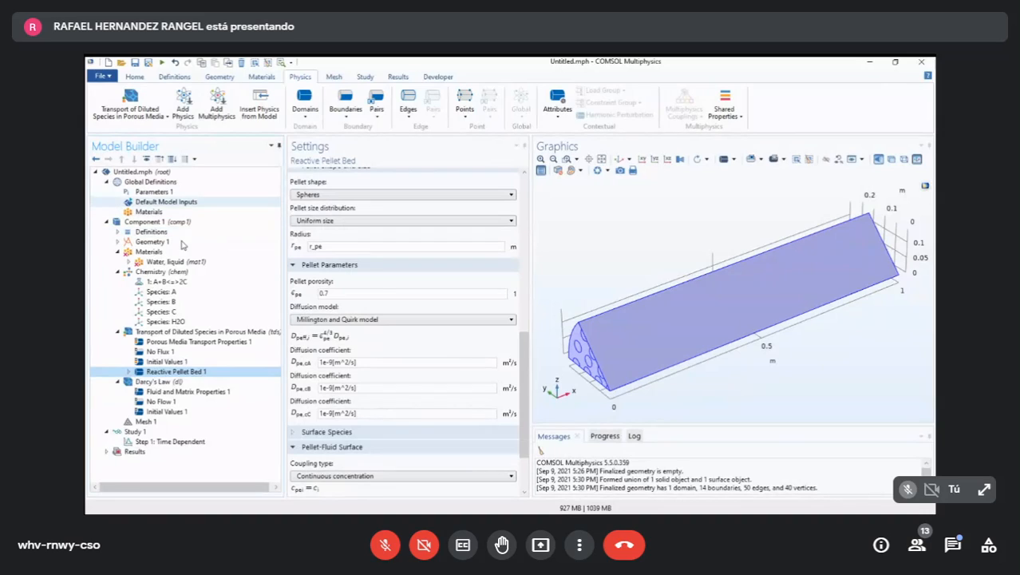
{"action": "left_click", "coordinate": [153, 191]}
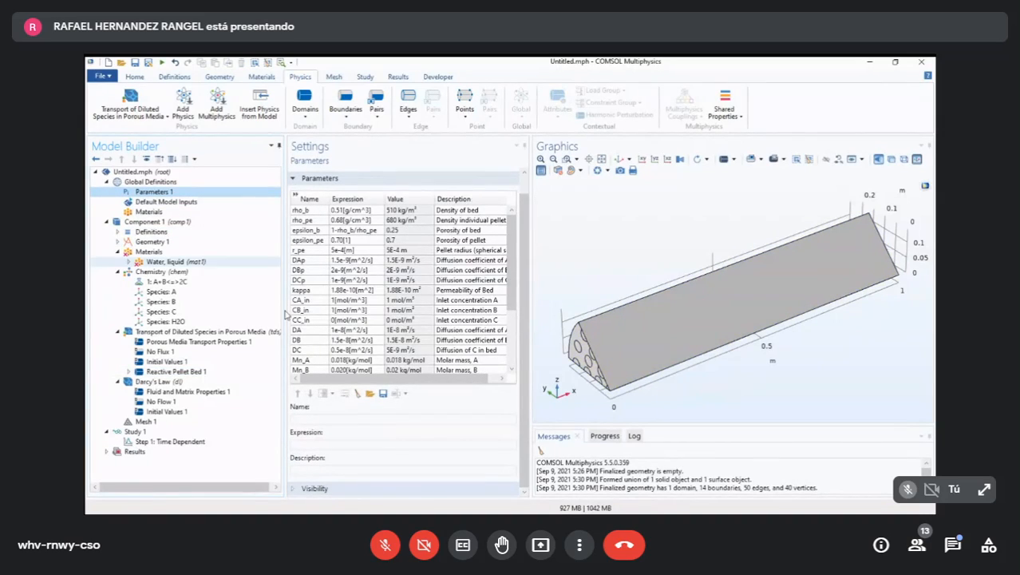
{"action": "left_click", "coordinate": [175, 371]}
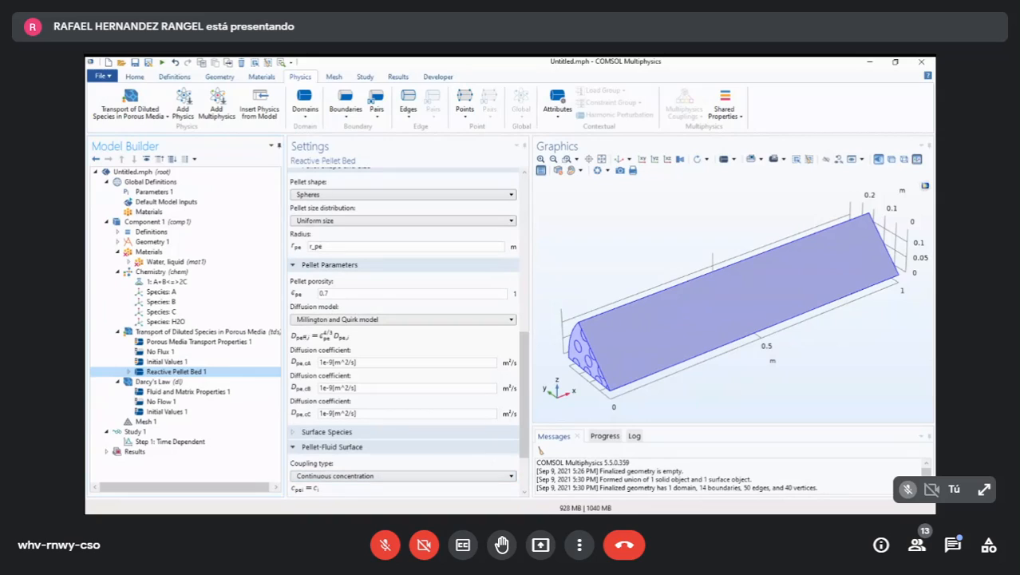
{"action": "key", "text": "alt+Tab"}
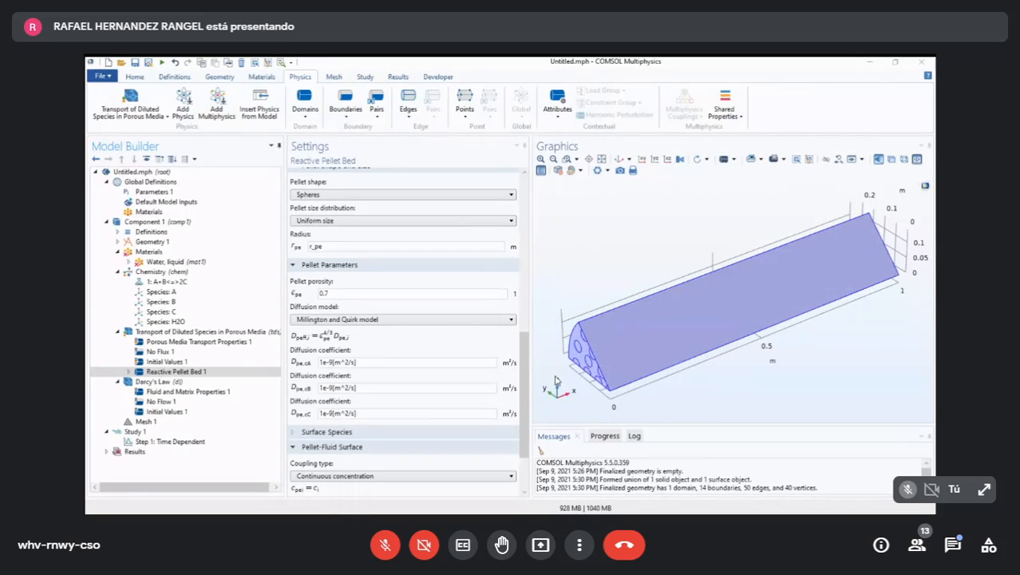
{"action": "double_click", "coordinate": [324, 294]}
{"action": "type", "text": "epsilon_pe"}
- Set the pellet diffusion coefficients to DAp for species cA, DBp for cB and DCp for cC
{"action": "scroll", "coordinate": [471, 359], "scroll_direction": "down", "scroll_amount": 1}
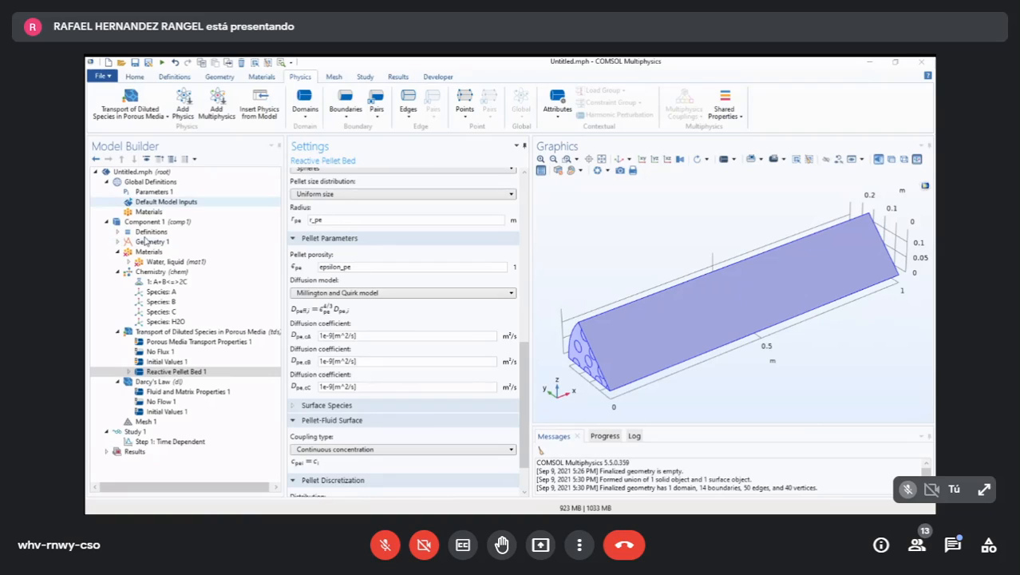
{"action": "left_click", "coordinate": [155, 192]}
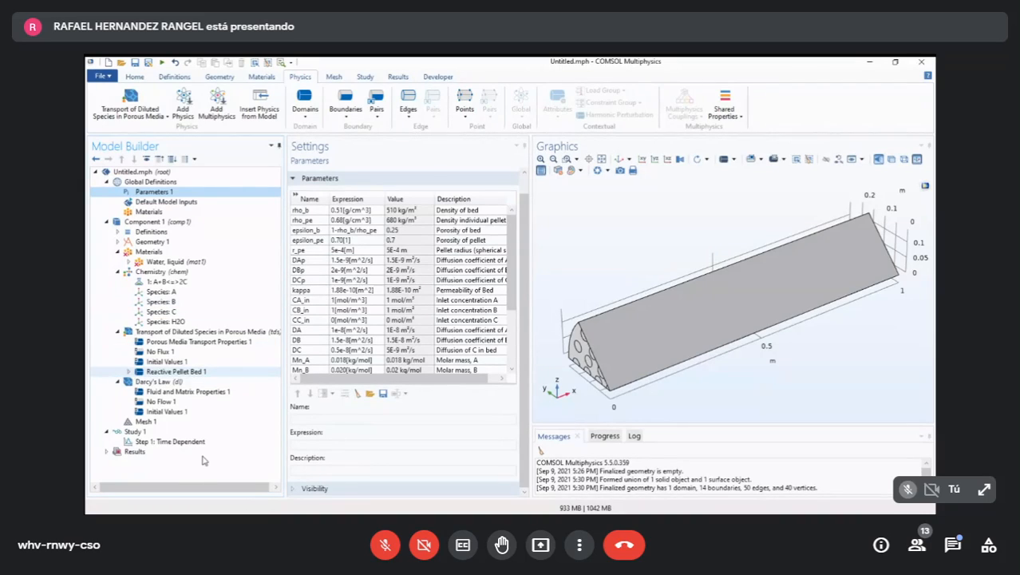
{"action": "left_click", "coordinate": [176, 371]}
{"action": "left_click_drag", "start_coordinate": [320, 336], "coordinate": [383, 406]}
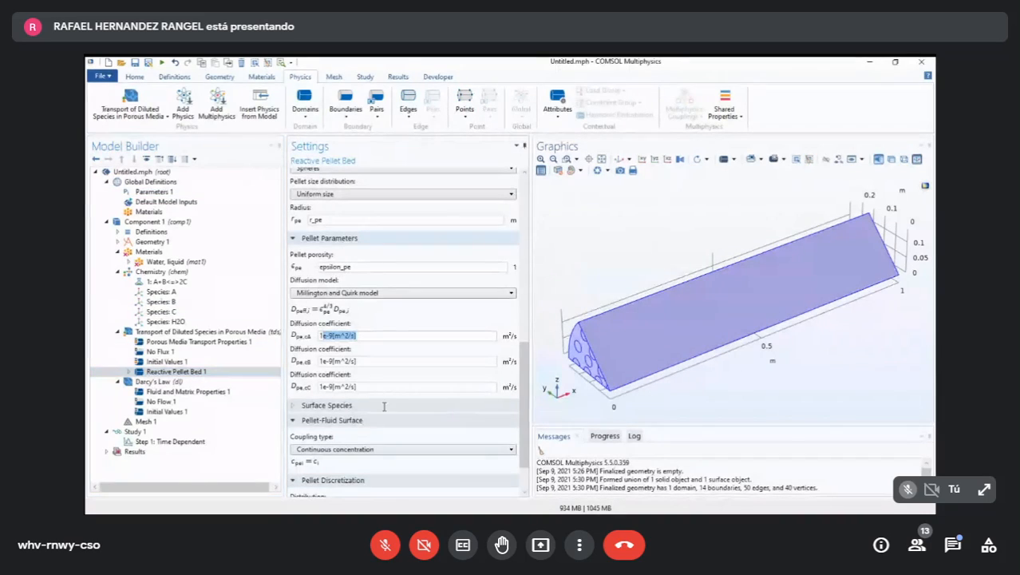
{"action": "type", "text": "DAp"}
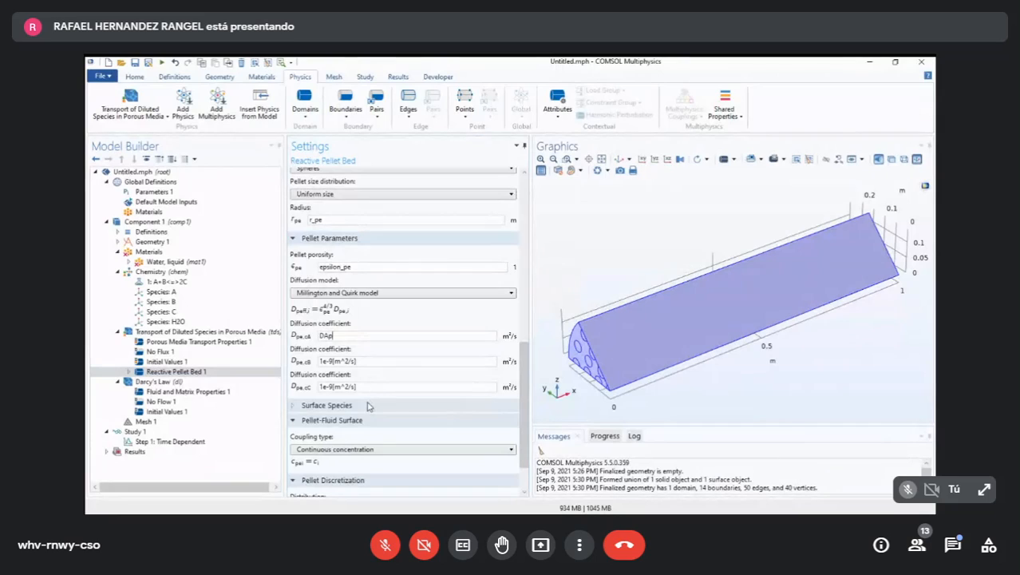
{"action": "key", "text": "Tab"}
{"action": "type", "text": "DBp"}
{"action": "key", "text": "Tab"}
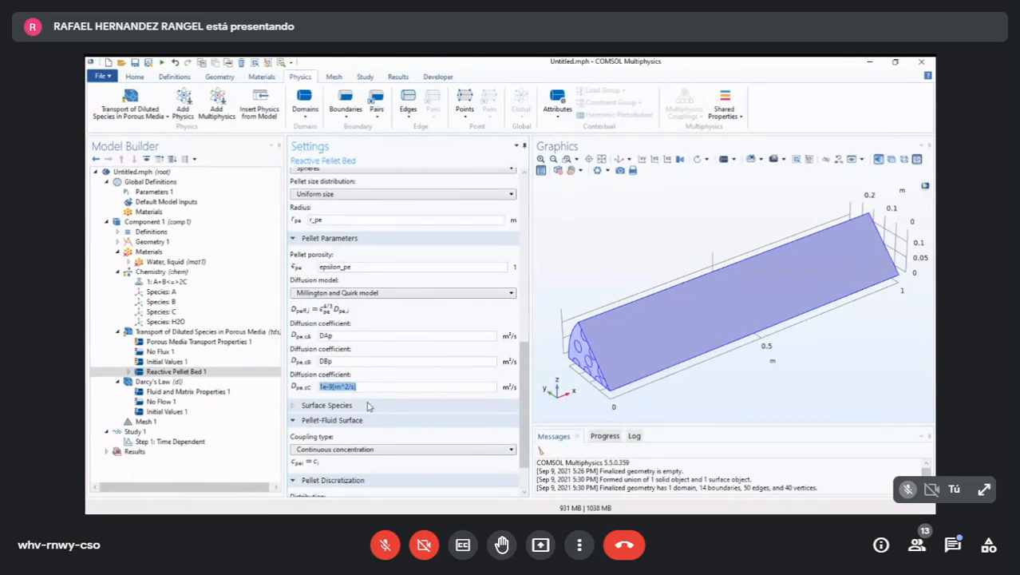
{"action": "type", "text": "DCp"}
{"action": "key", "text": "Tab"}
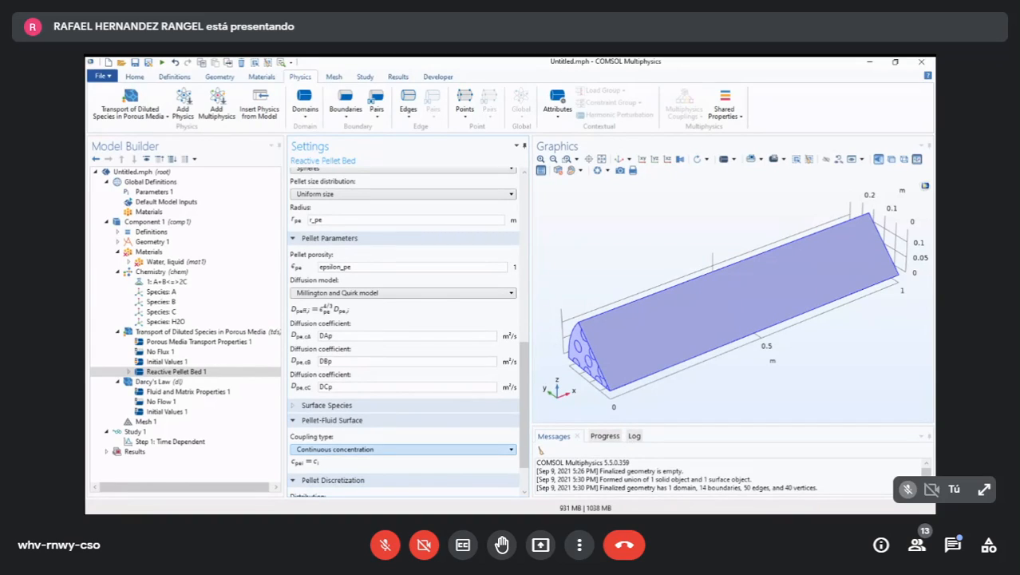
- Set the pellet-fluid surface coupling type to Film resistance (mass flux) and check its surface area and mass transfer settings
{"action": "key", "text": "alt+Tab"}
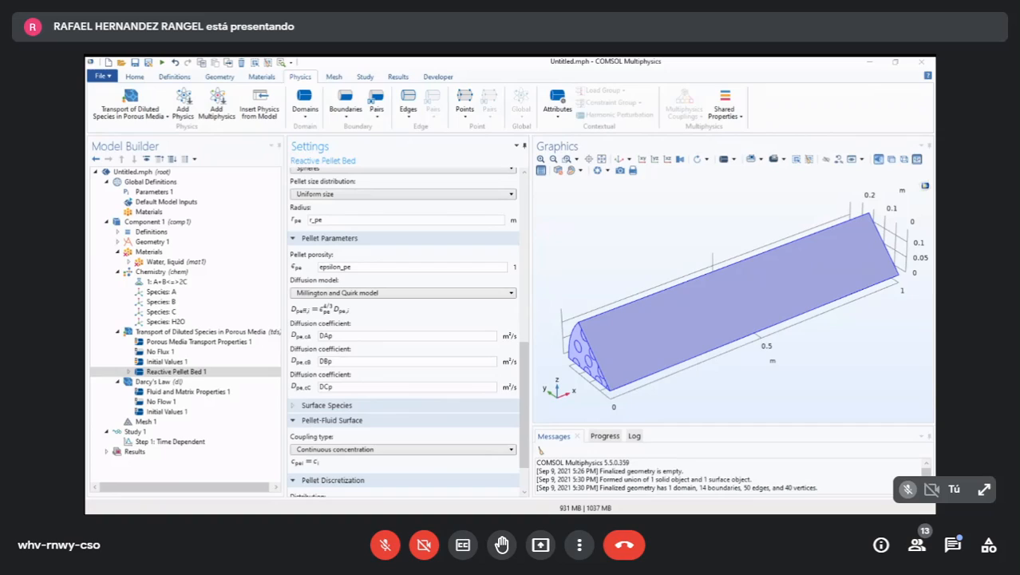
{"action": "left_click", "coordinate": [533, 389]}
{"action": "left_click_drag", "start_coordinate": [638, 444], "coordinate": [637, 491]}
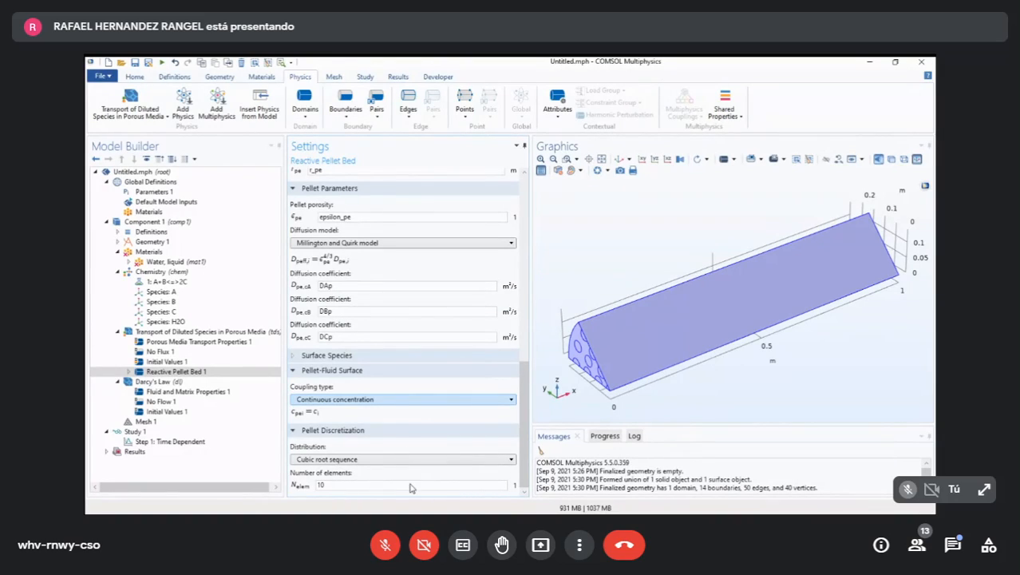
{"action": "left_click", "coordinate": [436, 399]}
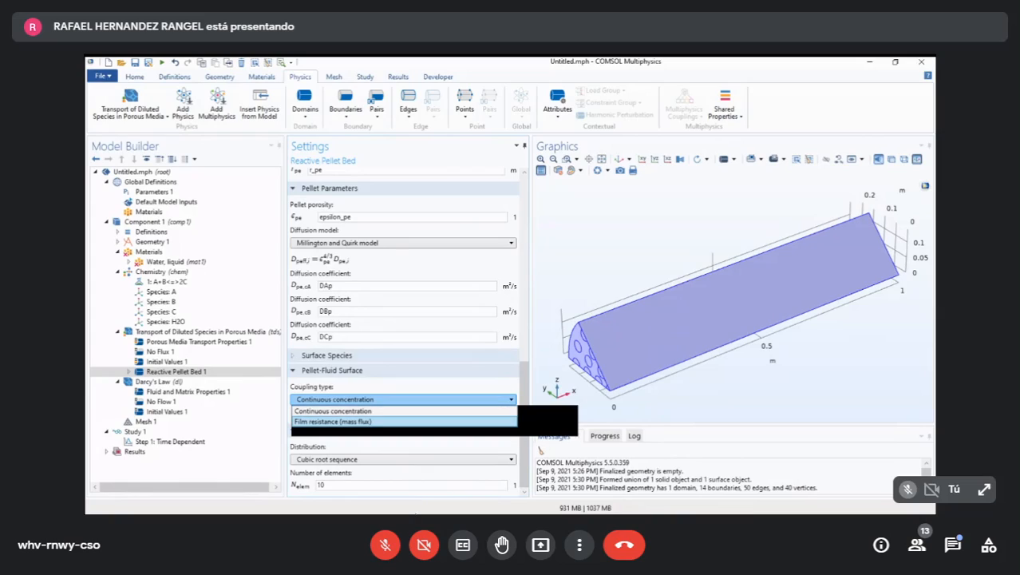
{"action": "left_click", "coordinate": [415, 421]}
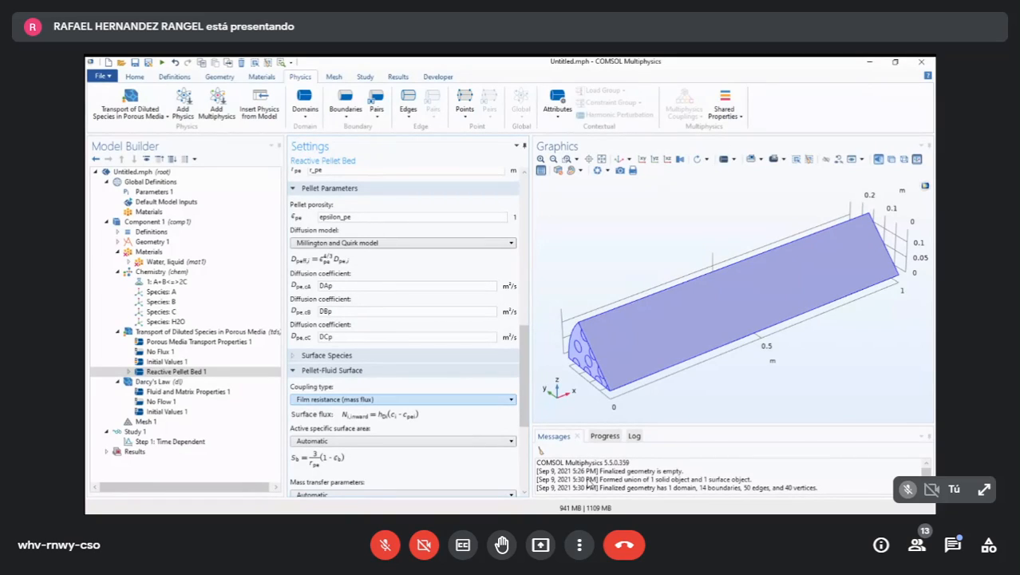
{"action": "scroll", "coordinate": [407, 410], "scroll_direction": "down", "scroll_amount": 4}
{"action": "scroll", "coordinate": [407, 399], "scroll_direction": "up", "scroll_amount": 1}
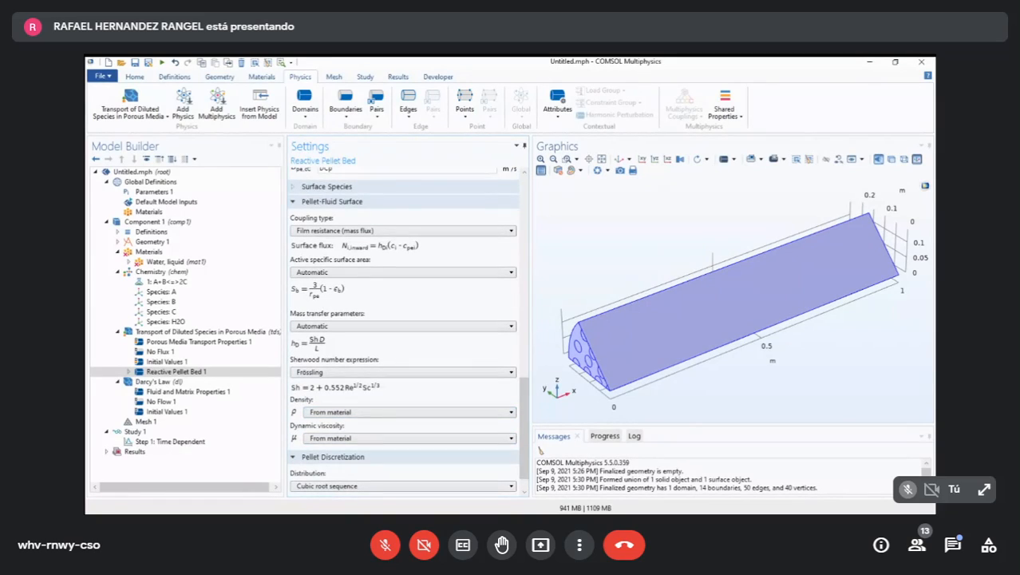
{"action": "scroll", "coordinate": [523, 415], "scroll_direction": "up", "scroll_amount": 2}
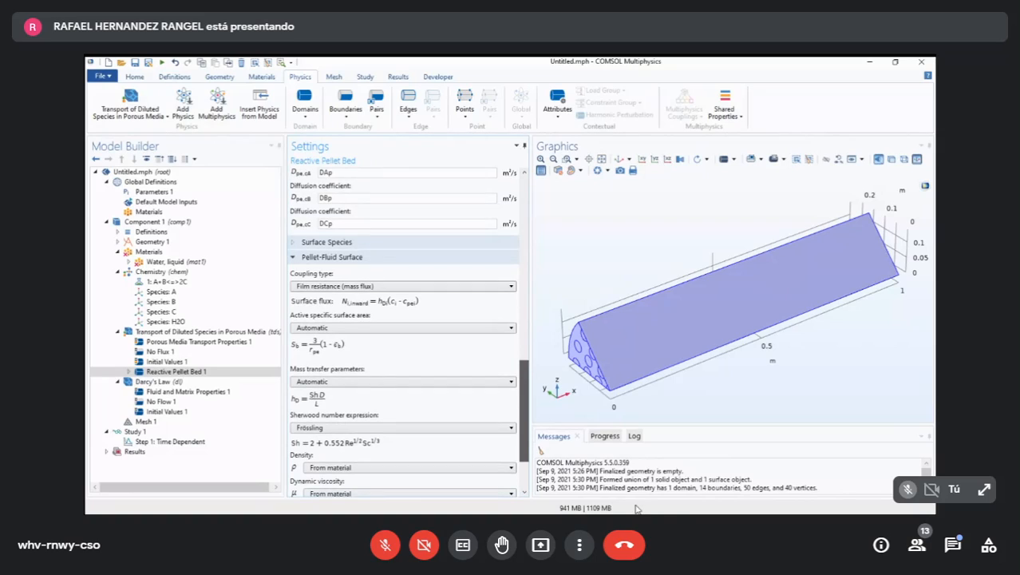
{"action": "scroll", "coordinate": [524, 415], "scroll_direction": "down", "scroll_amount": 1}
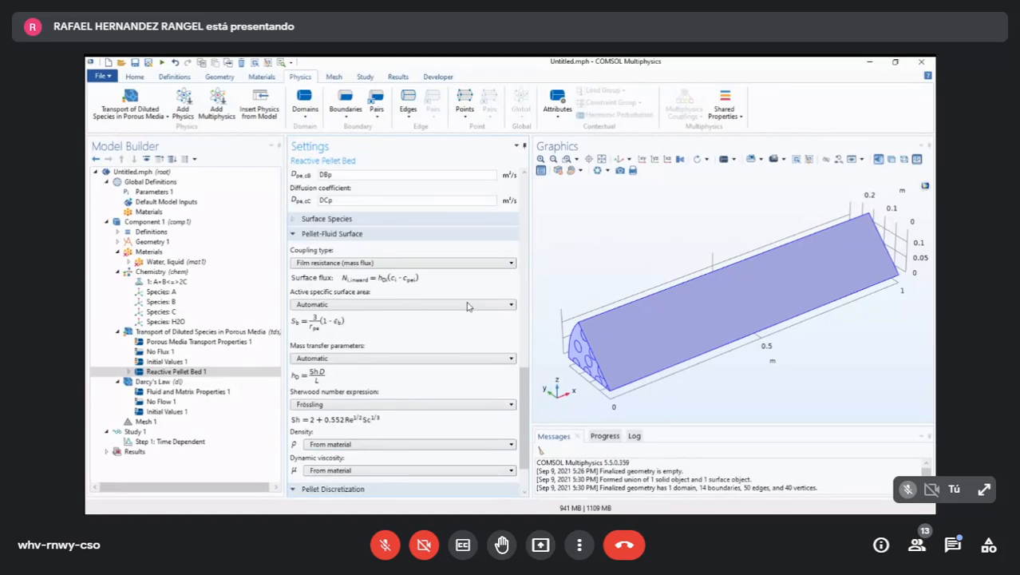
{"action": "left_click", "coordinate": [391, 318]}
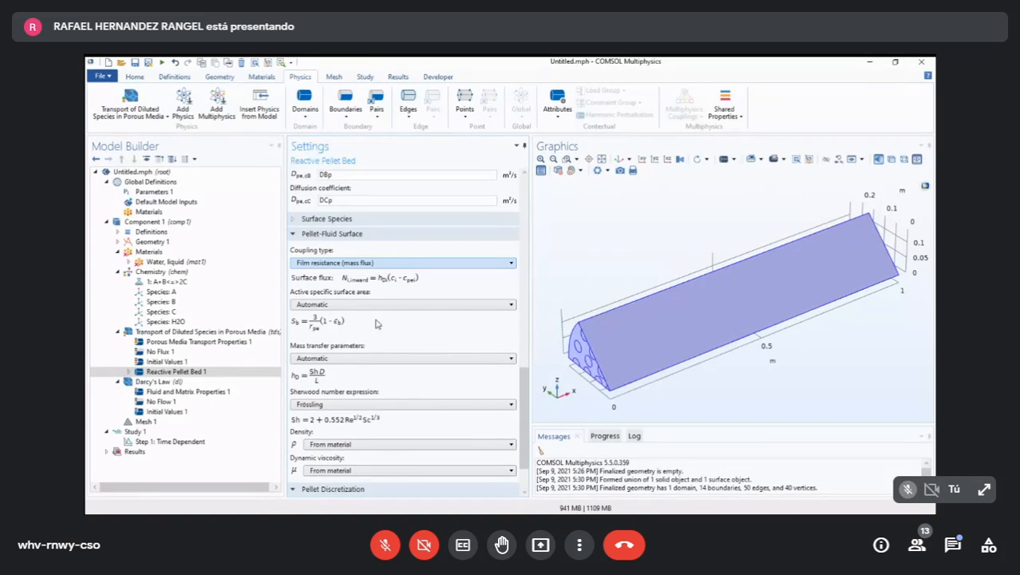
- Set the number of elements in the pellet discretization to 6
{"action": "left_click_drag", "start_coordinate": [524, 399], "coordinate": [635, 503]}
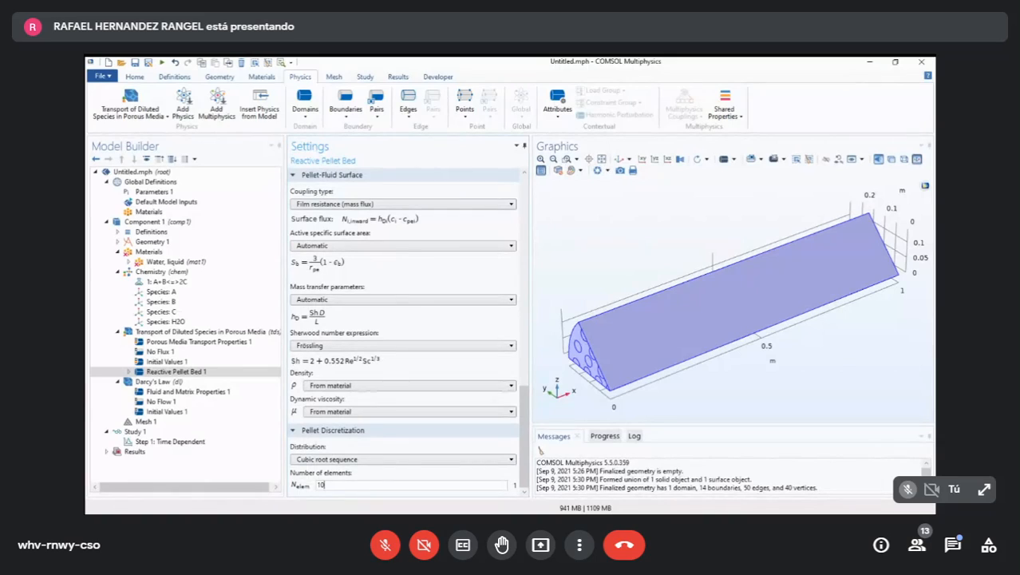
{"action": "double_click", "coordinate": [321, 485]}
{"action": "type", "text": "6"}
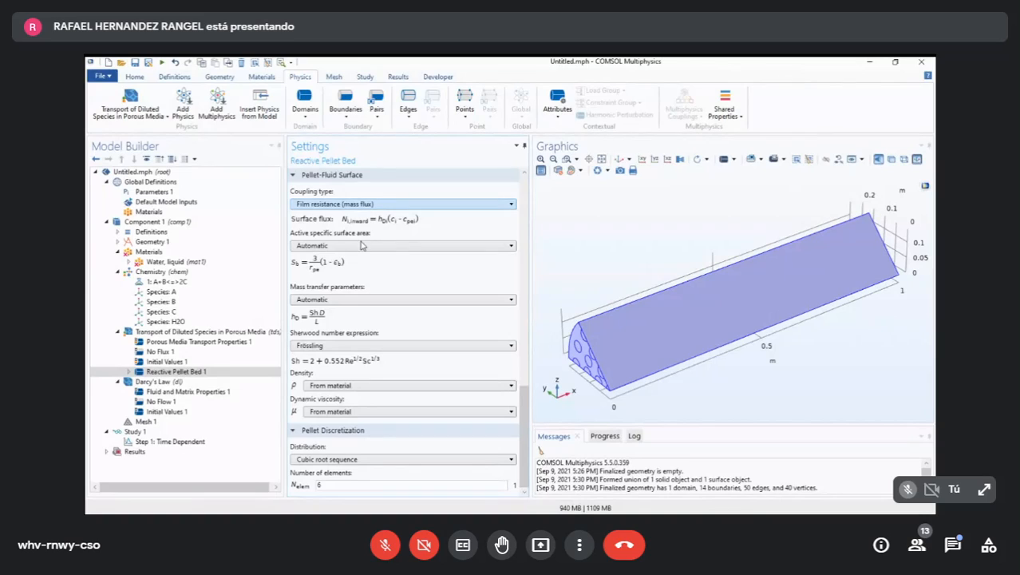
- Review the Reactive Pellet Bed settings from domain selection to pellet discretization, along with the feature's subnodes
{"action": "scroll", "coordinate": [519, 417], "scroll_direction": "up", "scroll_amount": 10}
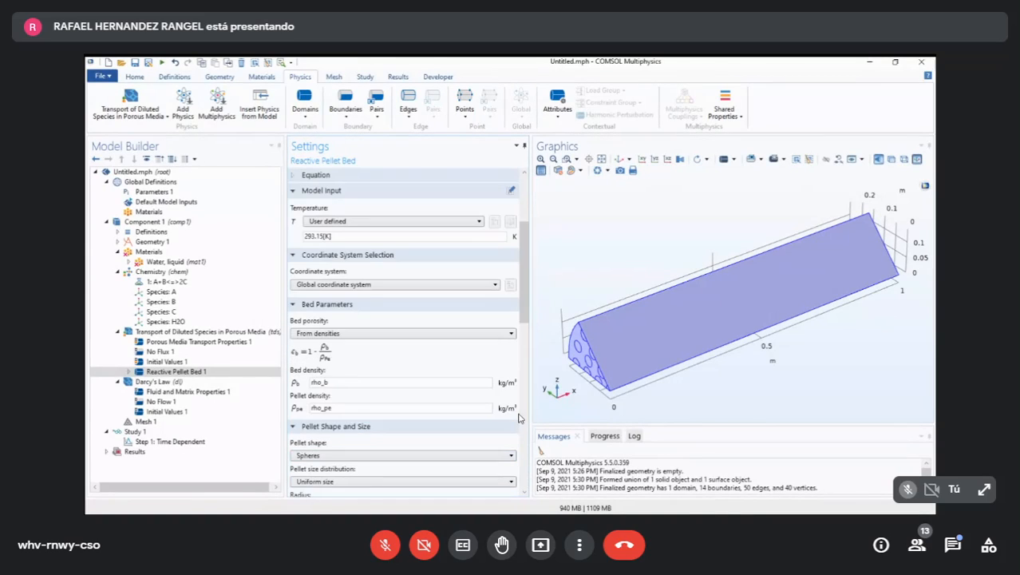
{"action": "scroll", "coordinate": [519, 417], "scroll_direction": "down", "scroll_amount": 10}
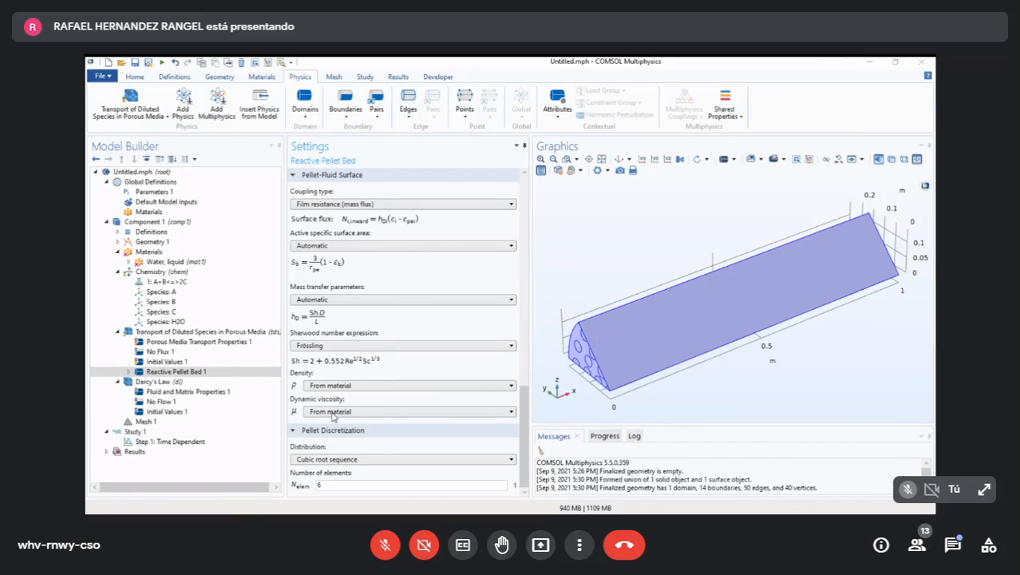
{"action": "left_click", "coordinate": [172, 453]}
{"action": "key", "text": "Right"}
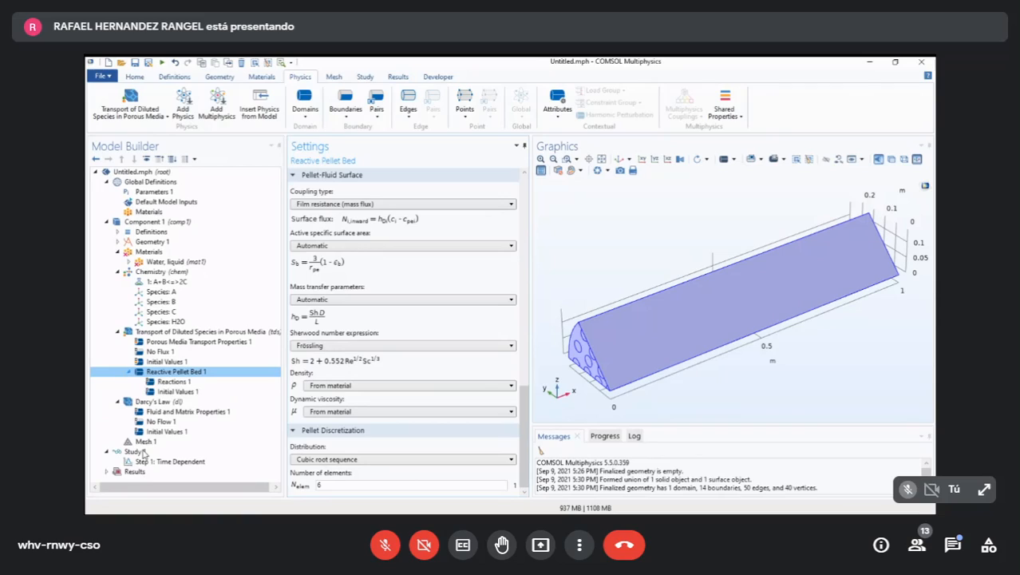
{"action": "key", "text": "Left"}
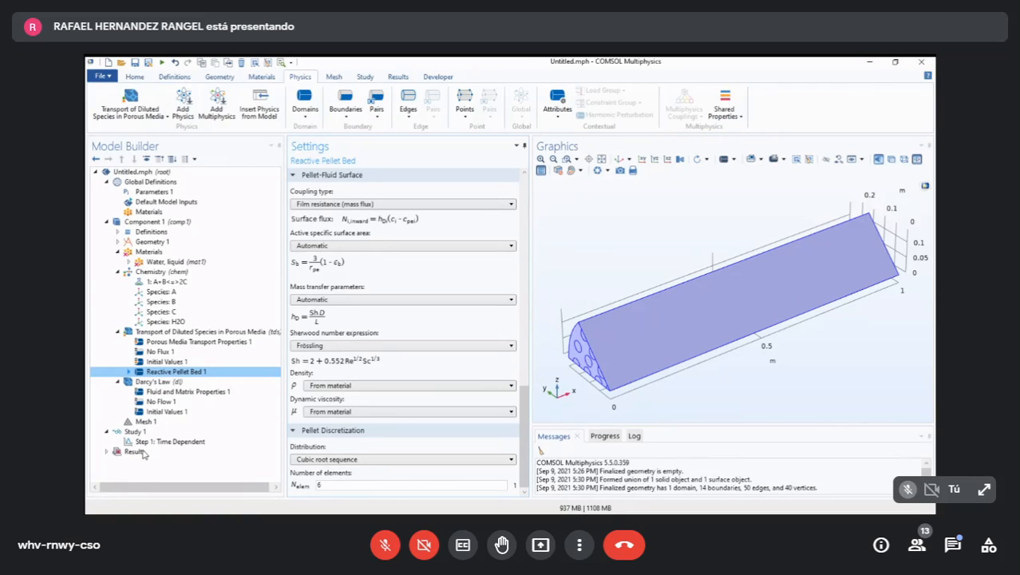
{"action": "key", "text": "Right"}
{"action": "key", "text": "Left"}
{"action": "scroll", "coordinate": [495, 479], "scroll_direction": "up", "scroll_amount": 10}
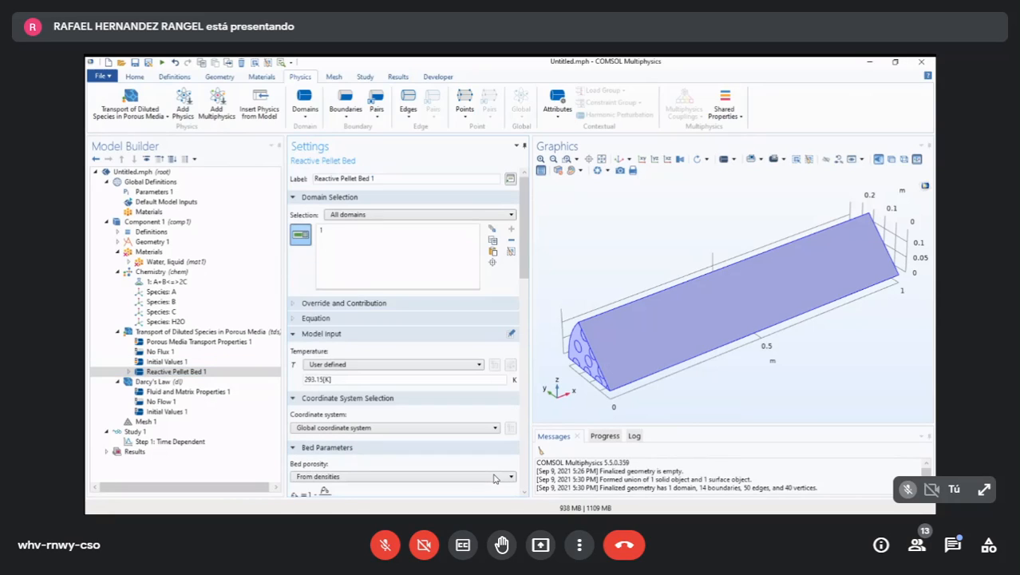
{"action": "scroll", "coordinate": [495, 479], "scroll_direction": "down", "scroll_amount": 2}
{"action": "scroll", "coordinate": [493, 479], "scroll_direction": "down", "scroll_amount": 8}
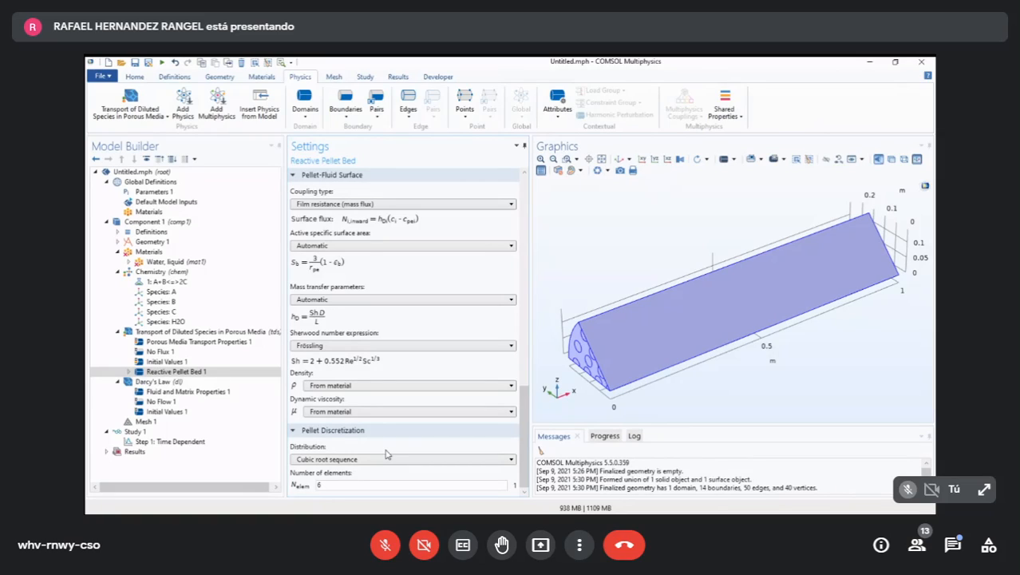
- In the pellet bed's Reactions subnode, set the cA reaction rate to the chem rate expression for species A
{"action": "left_click", "coordinate": [185, 371]}
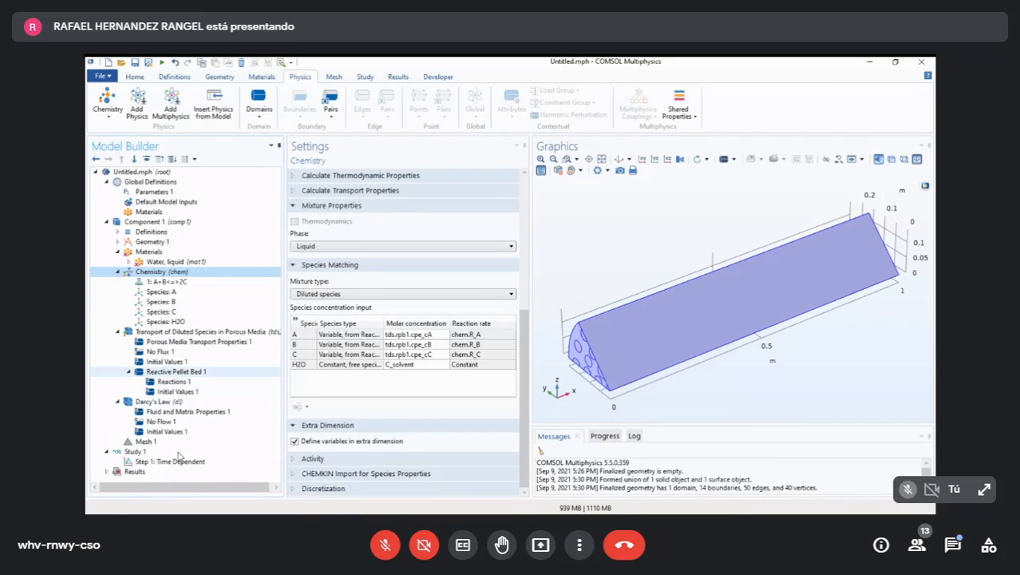
{"action": "left_click", "coordinate": [170, 382]}
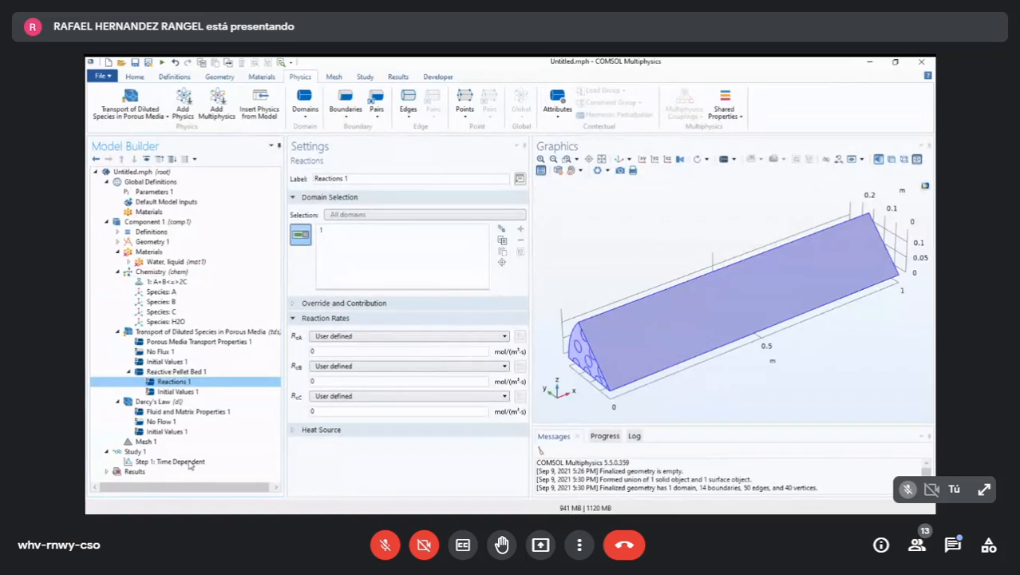
{"action": "left_click", "coordinate": [177, 391]}
{"action": "key", "text": "Up"}
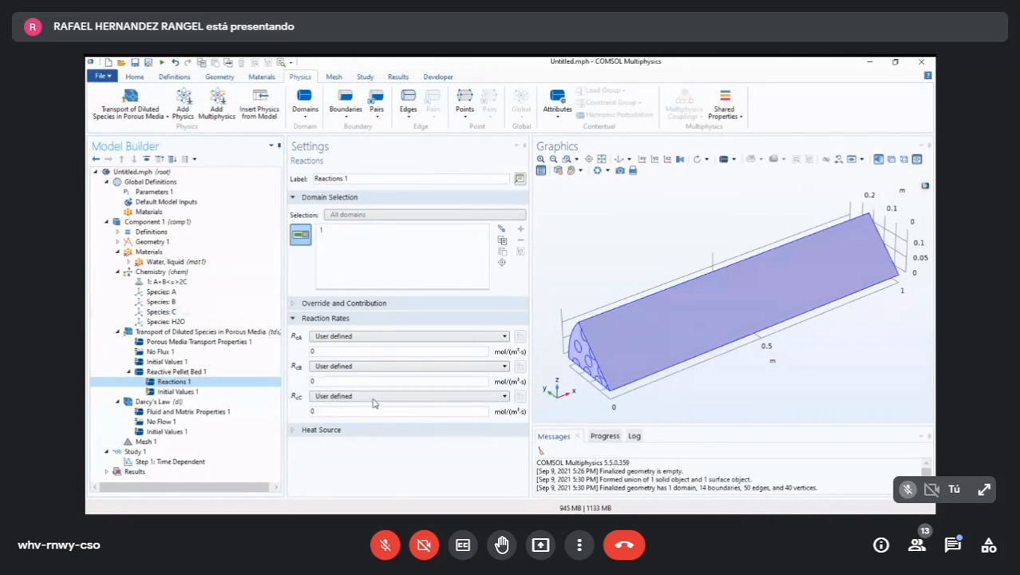
{"action": "left_click", "coordinate": [377, 336]}
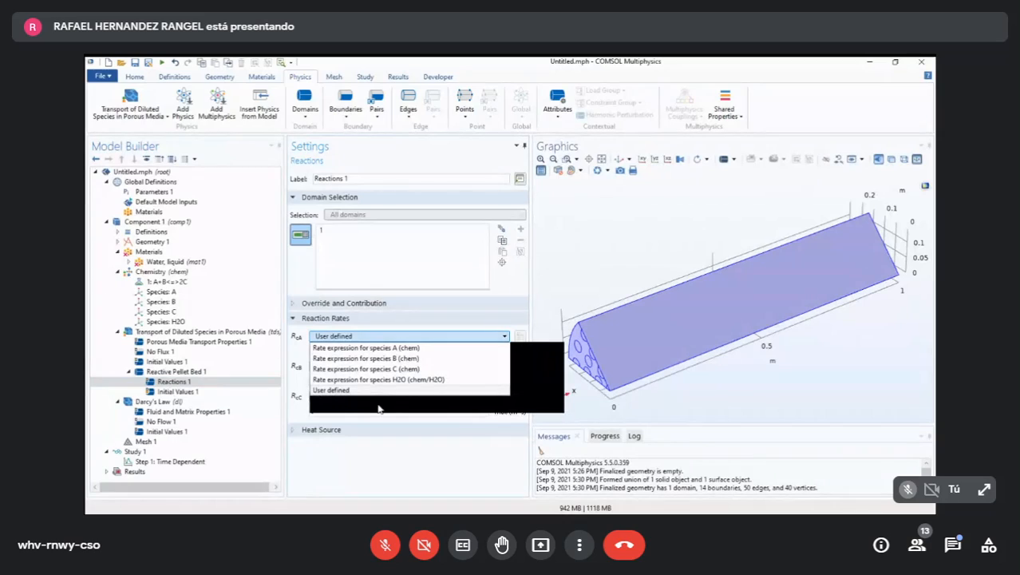
{"action": "left_click", "coordinate": [403, 336]}
{"action": "left_click", "coordinate": [403, 336]}
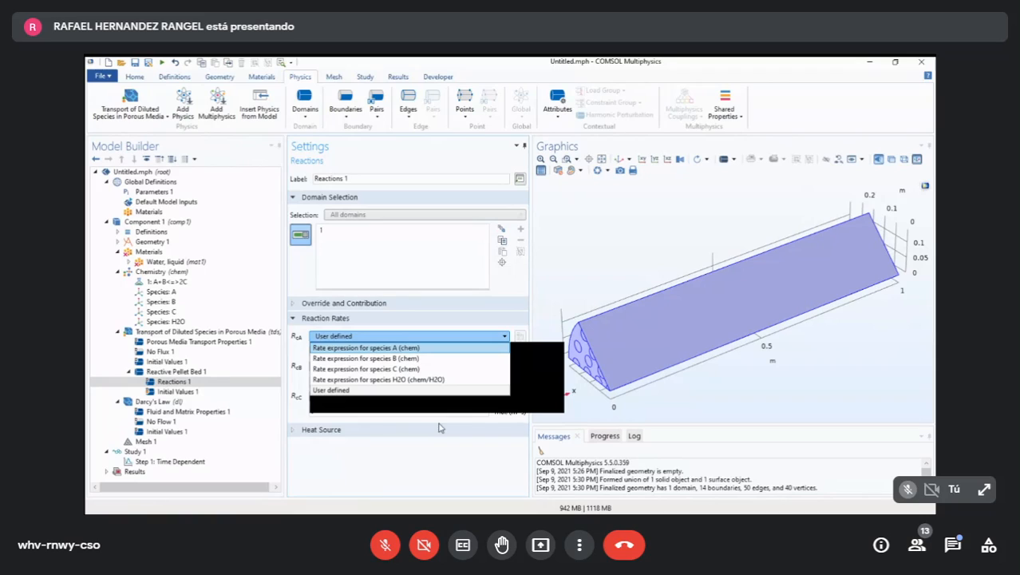
{"action": "left_click", "coordinate": [378, 349]}
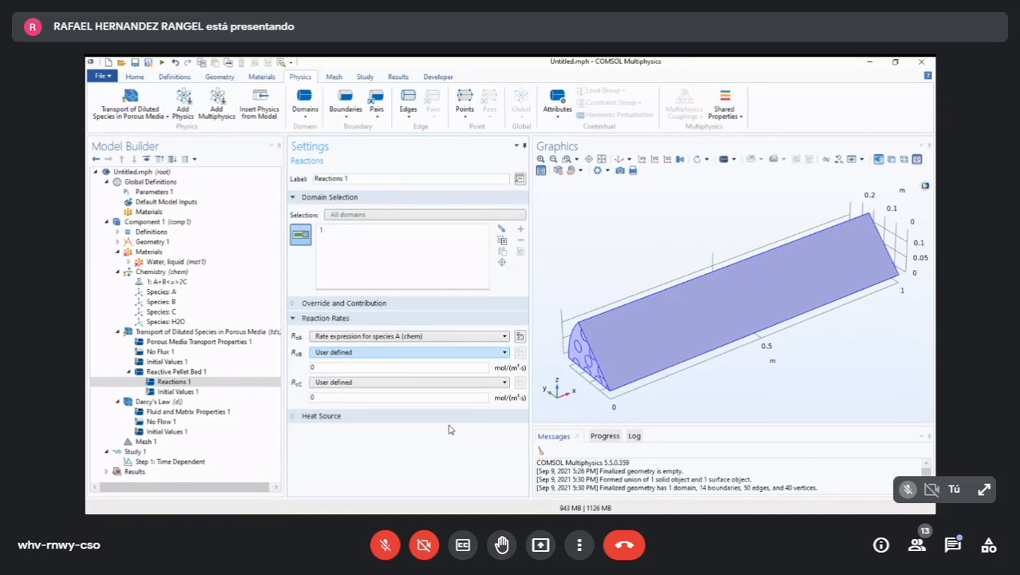
- Set the pellet reaction rates of cB and cC to the chem rate expressions for species B and C
{"action": "left_click", "coordinate": [375, 352]}
{"action": "left_click", "coordinate": [365, 374]}
{"action": "left_click", "coordinate": [407, 368]}
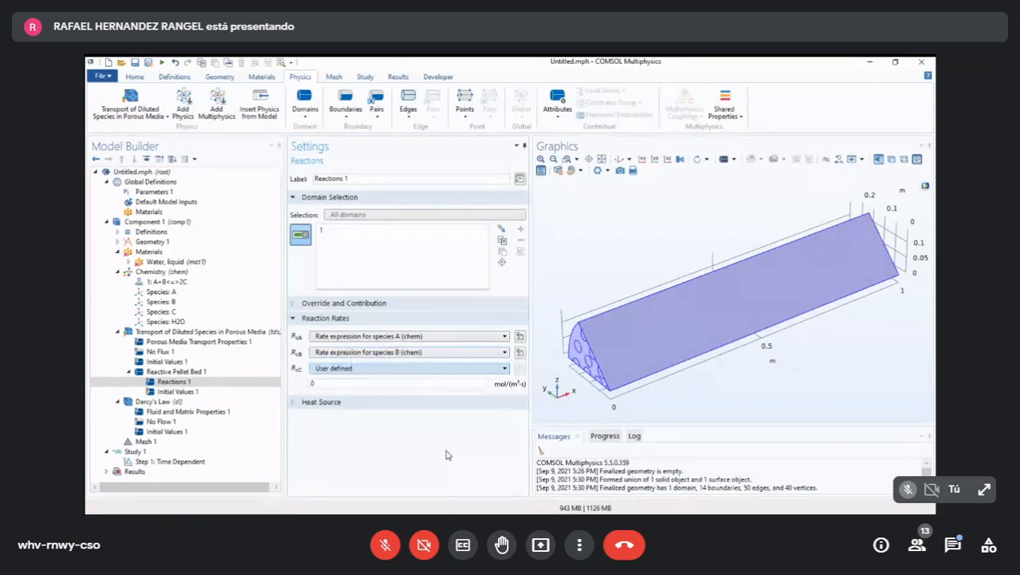
{"action": "left_click", "coordinate": [365, 400]}
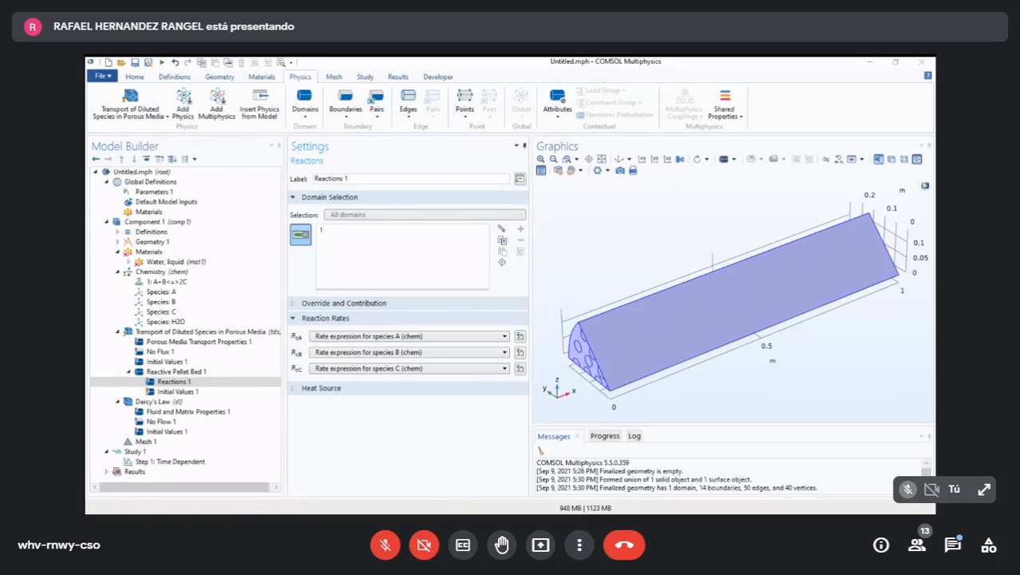
- Review the Reactive Pellet Bed's density, size, diffusion and surface coupling settings, along with the rate options of its Reactions subnode
{"action": "left_click", "coordinate": [176, 371]}
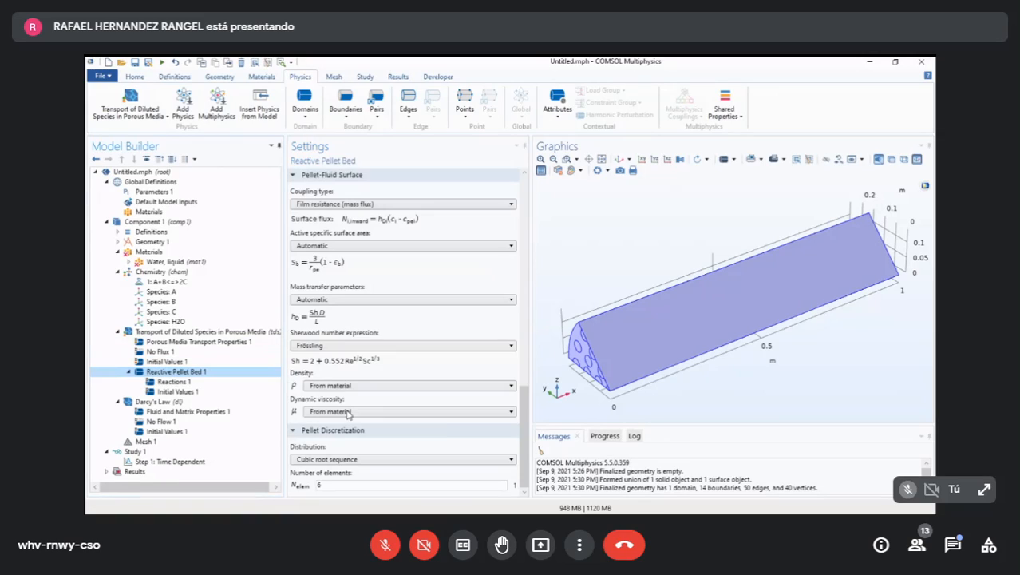
{"action": "scroll", "coordinate": [453, 452], "scroll_direction": "up", "scroll_amount": 5}
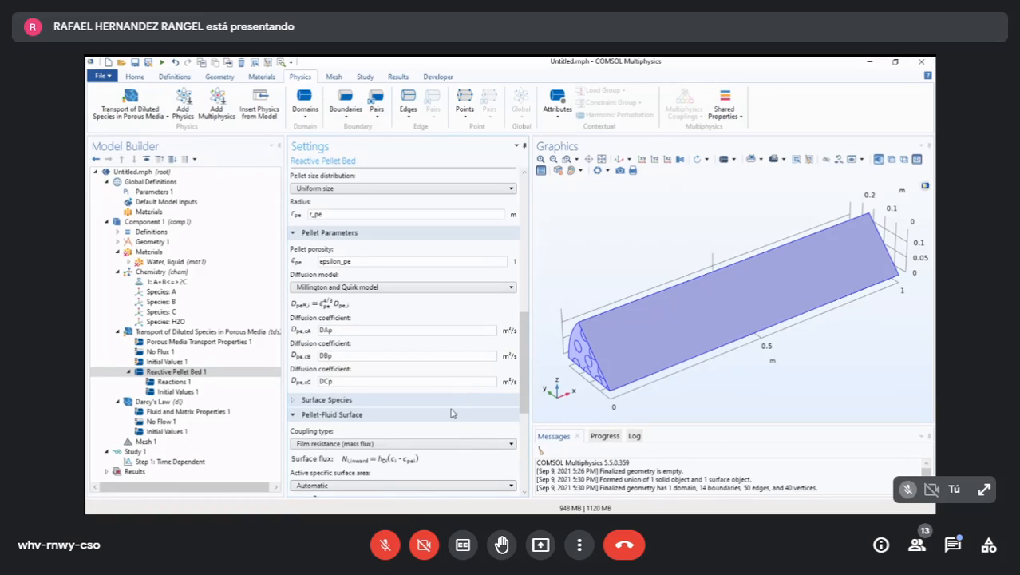
{"action": "scroll", "coordinate": [455, 447], "scroll_direction": "up", "scroll_amount": 5}
{"action": "scroll", "coordinate": [454, 448], "scroll_direction": "down", "scroll_amount": 3}
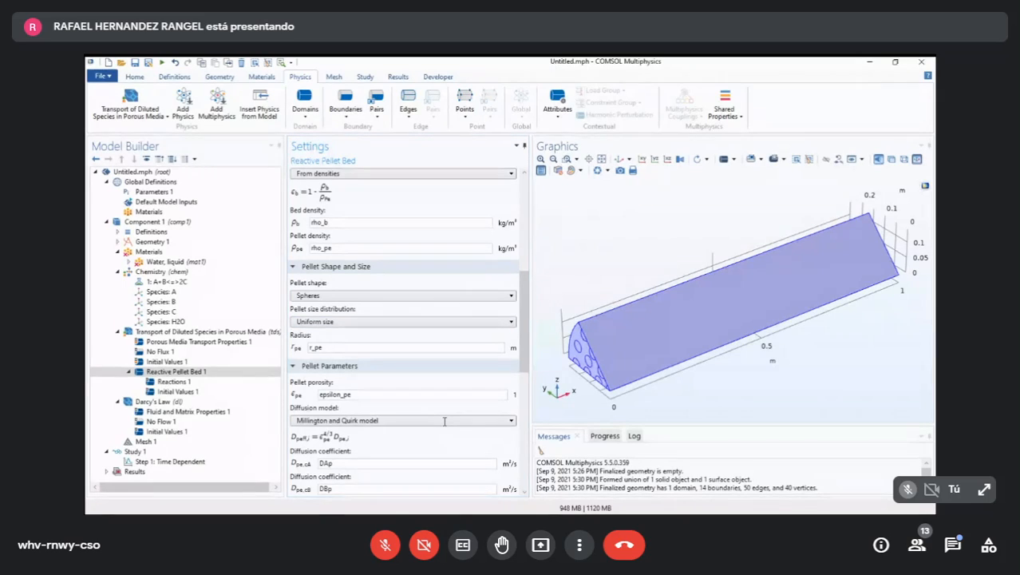
{"action": "scroll", "coordinate": [446, 426], "scroll_direction": "up", "scroll_amount": 6}
{"action": "scroll", "coordinate": [446, 425], "scroll_direction": "down", "scroll_amount": 10}
{"action": "left_click", "coordinate": [176, 372]}
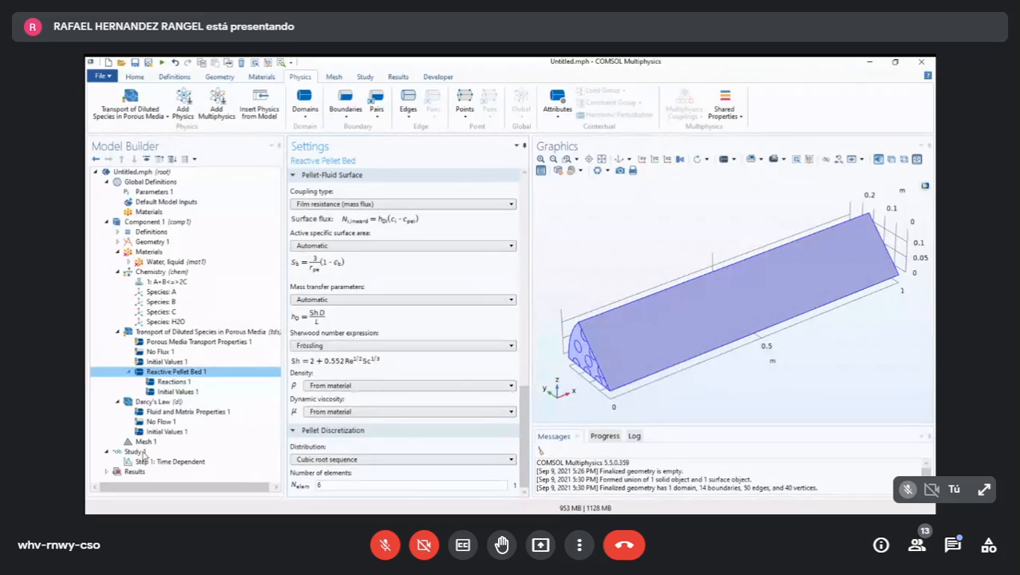
{"action": "key", "text": "Down"}
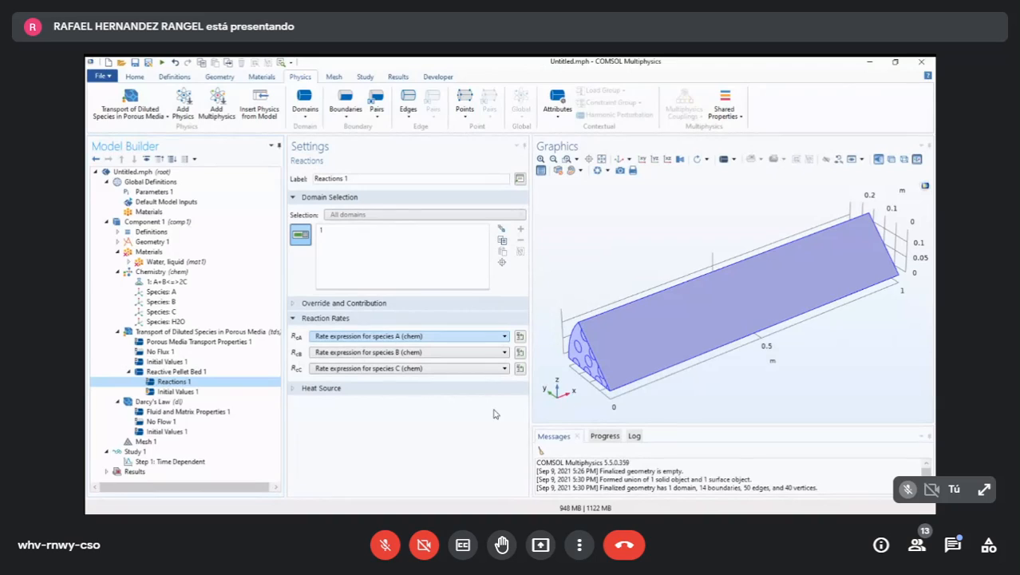
{"action": "left_click", "coordinate": [403, 336]}
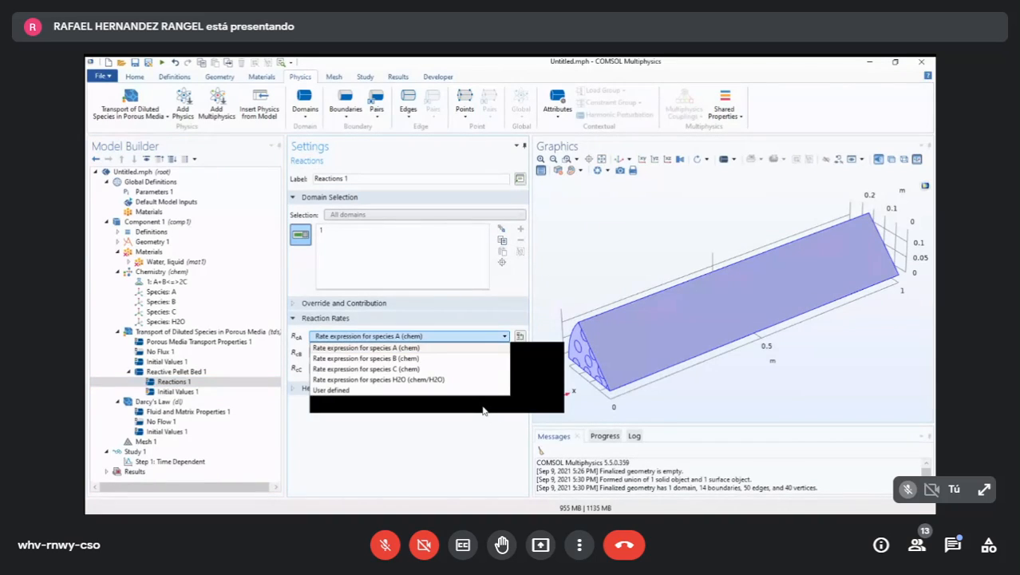
{"action": "left_click", "coordinate": [403, 338]}
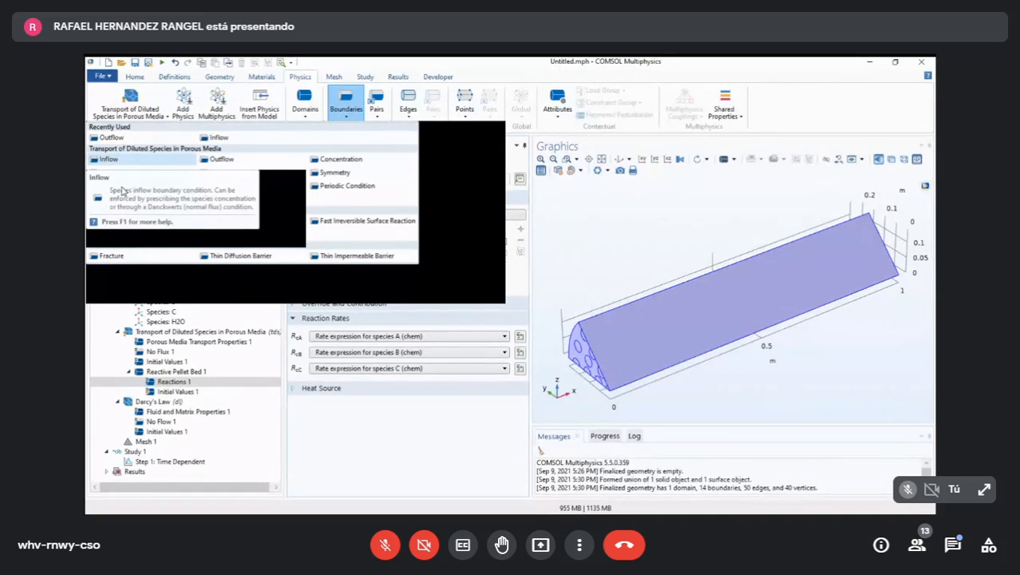
- Add an Inflow boundary condition to the diluted species transport and apply it to the Inlet selection
{"action": "left_click", "coordinate": [112, 159]}
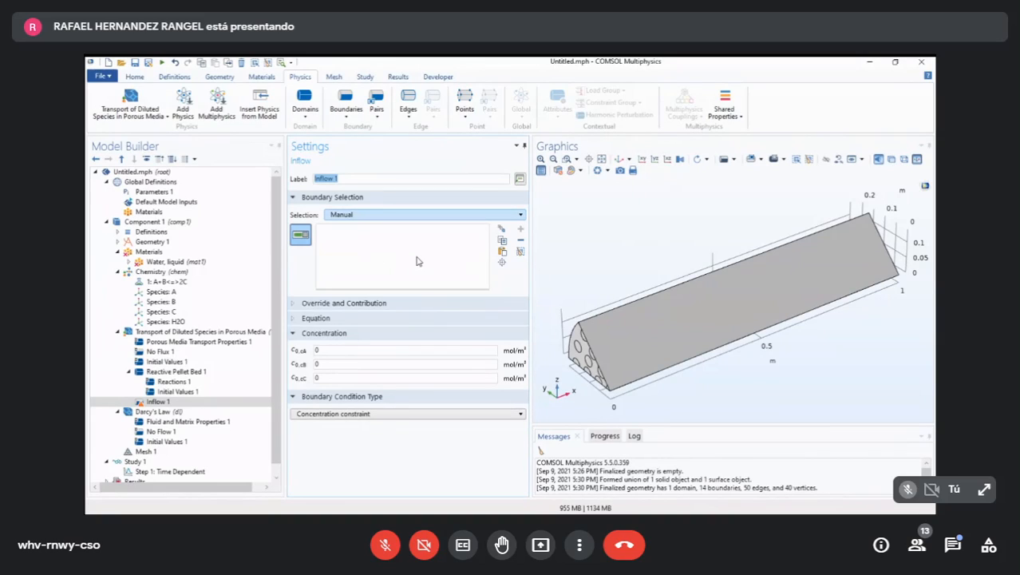
{"action": "left_click", "coordinate": [416, 215]}
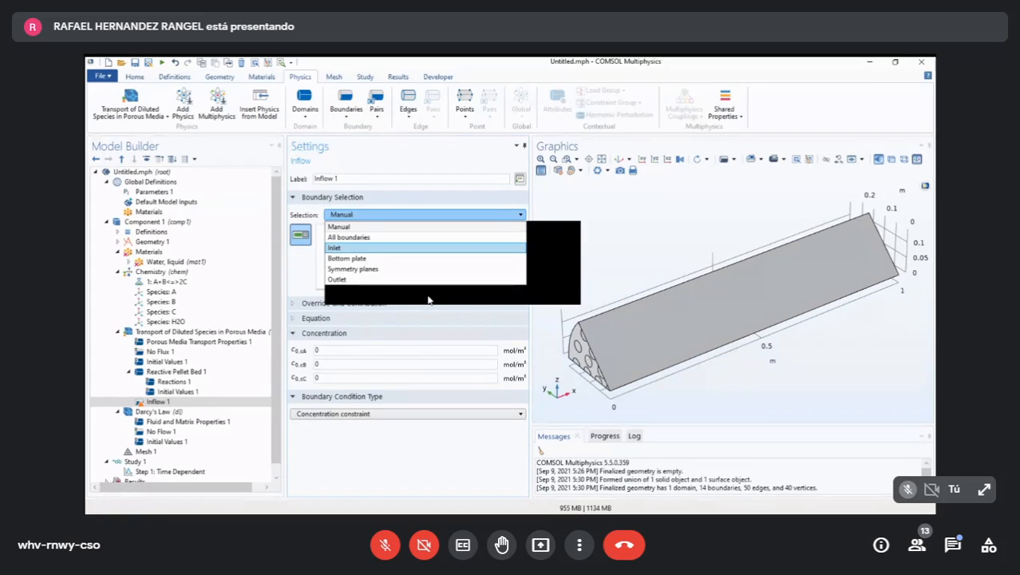
{"action": "key", "text": "Return"}
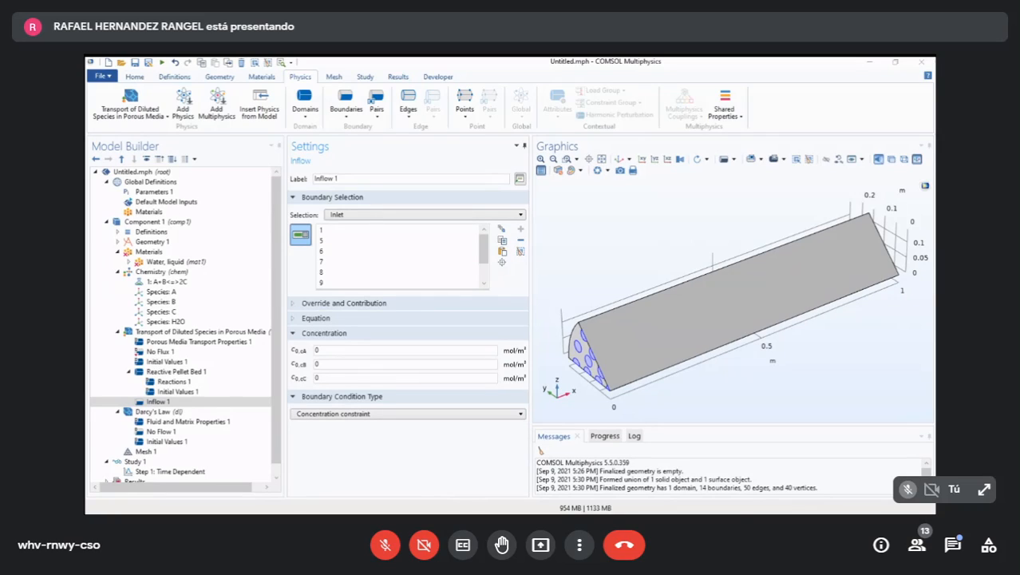
- Set the inflow concentrations to CA_in for cA, CB_in for cB and CC_in for cC, checking the names against the global parameters
{"action": "left_click", "coordinate": [156, 192]}
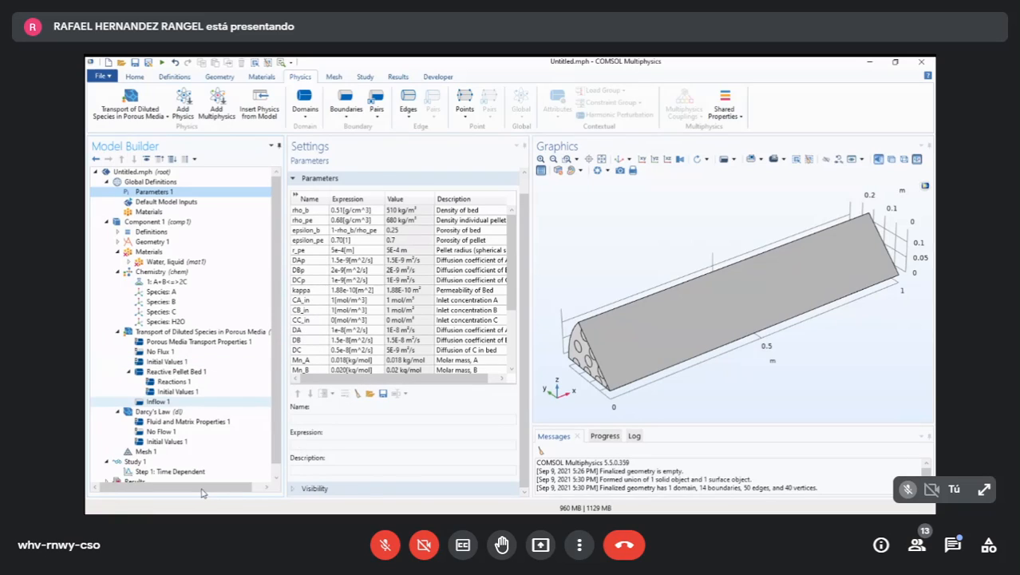
{"action": "left_click", "coordinate": [157, 400]}
{"action": "double_click", "coordinate": [317, 351]}
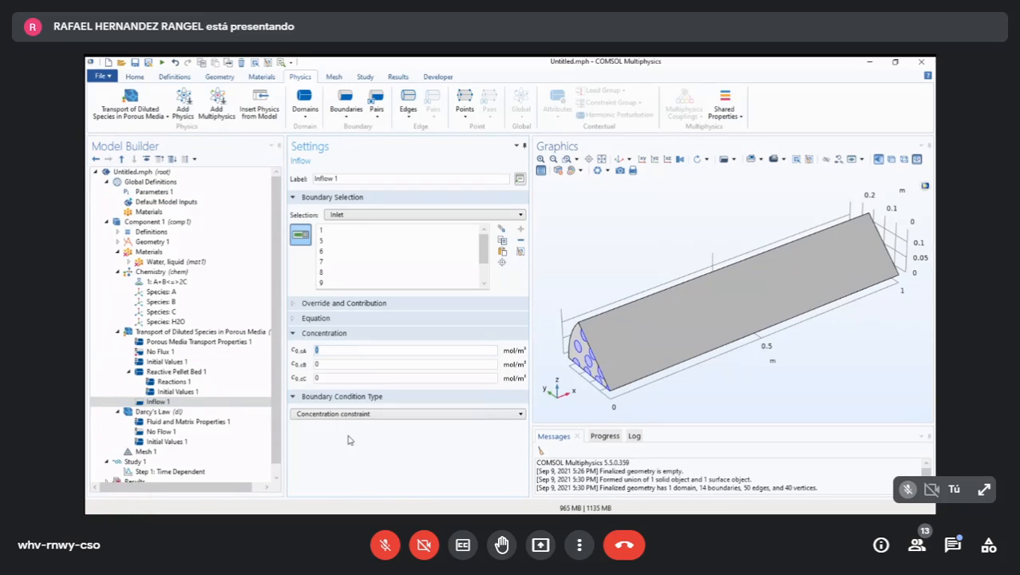
{"action": "type", "text": "CA_in"}
{"action": "key", "text": "Tab"}
{"action": "type", "text": "CB_in"}
{"action": "key", "text": "Tab"}
{"action": "type", "text": "CC_in"}
{"action": "left_click", "coordinate": [153, 192]}
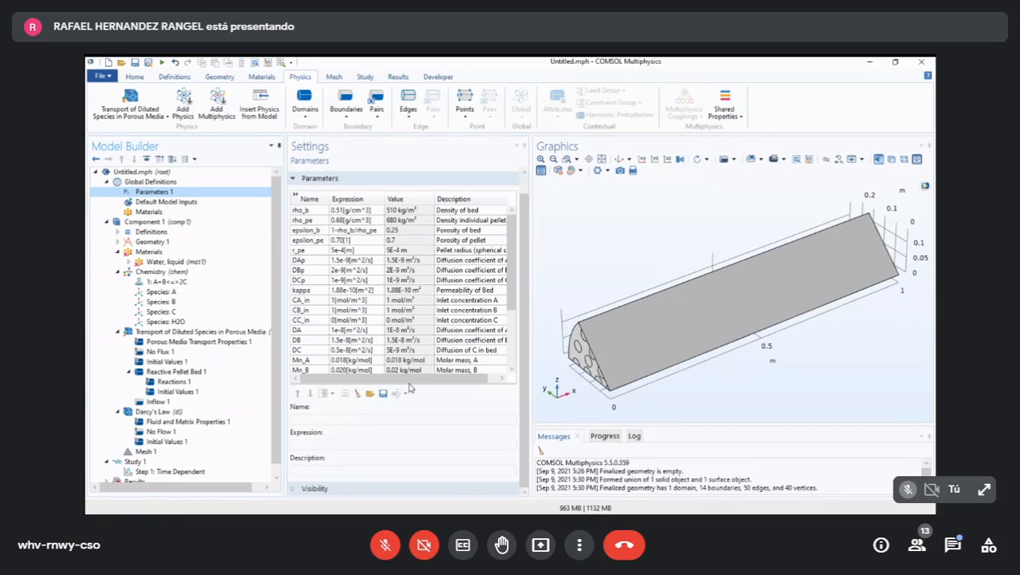
{"action": "left_click", "coordinate": [158, 402]}
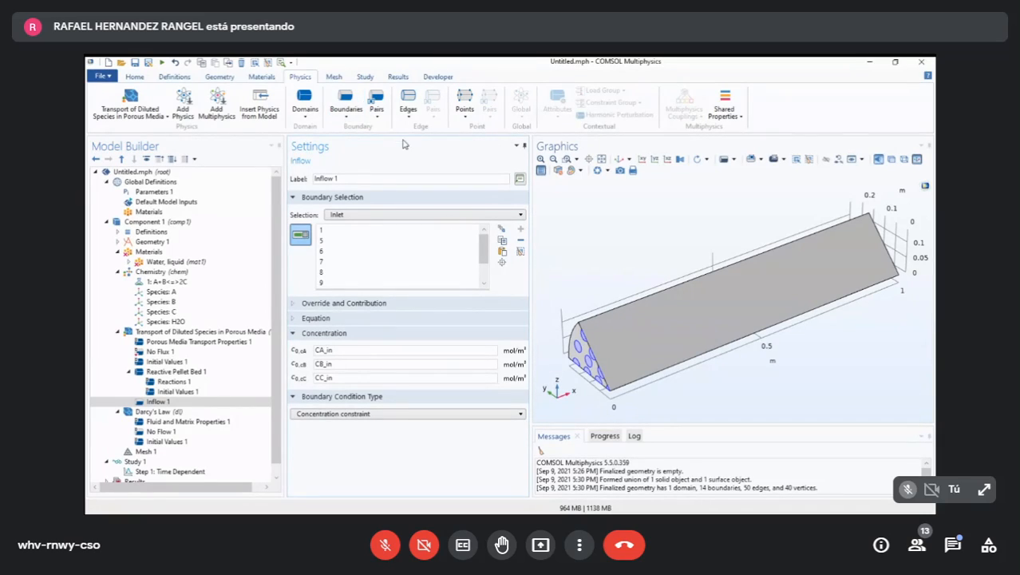
- Add an Outflow boundary condition to the diluted species transport and apply it to the Outlet selection
{"action": "left_click", "coordinate": [346, 108]}
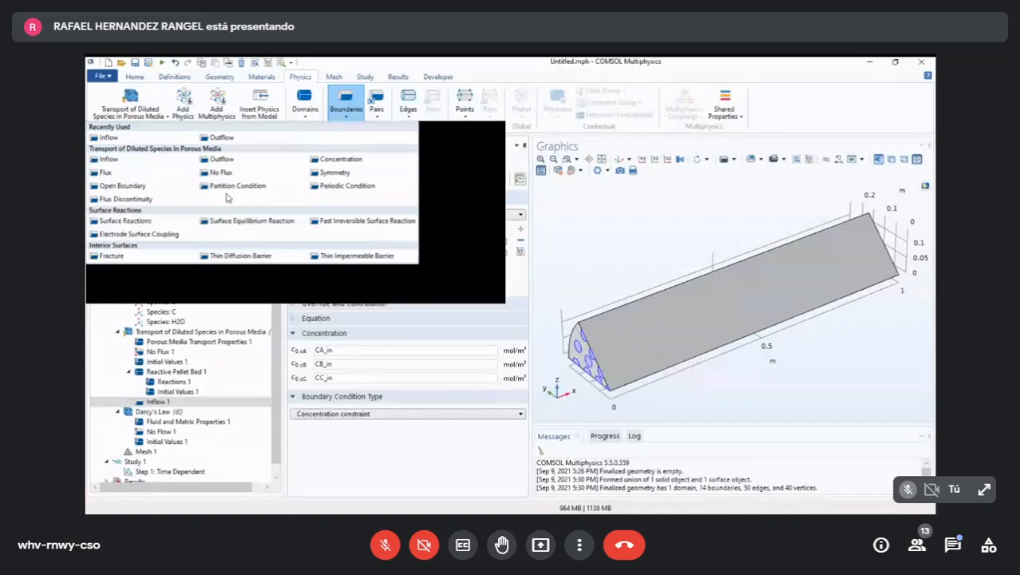
{"action": "left_click", "coordinate": [240, 160]}
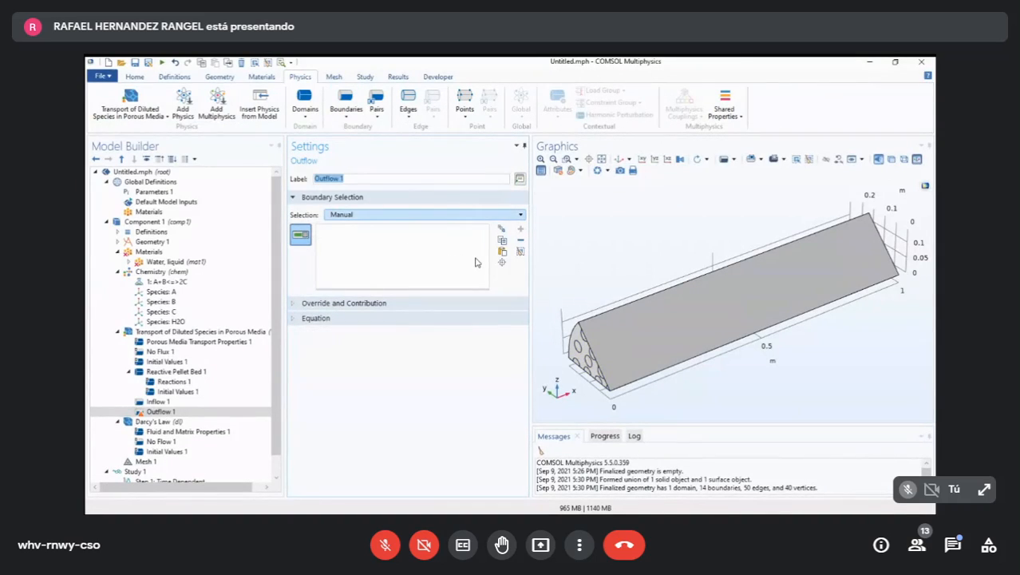
{"action": "left_click", "coordinate": [477, 214]}
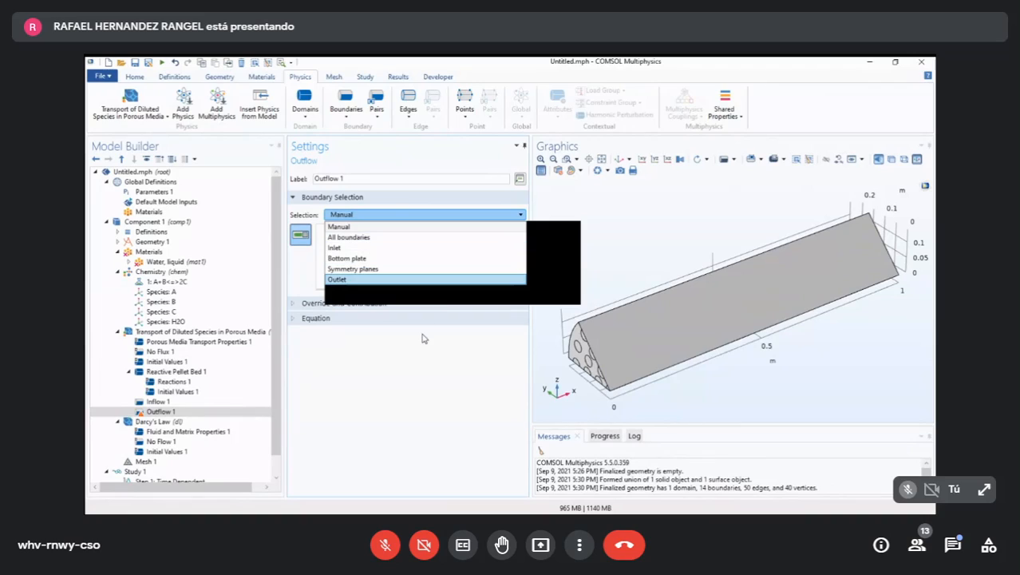
{"action": "key", "text": "Return"}
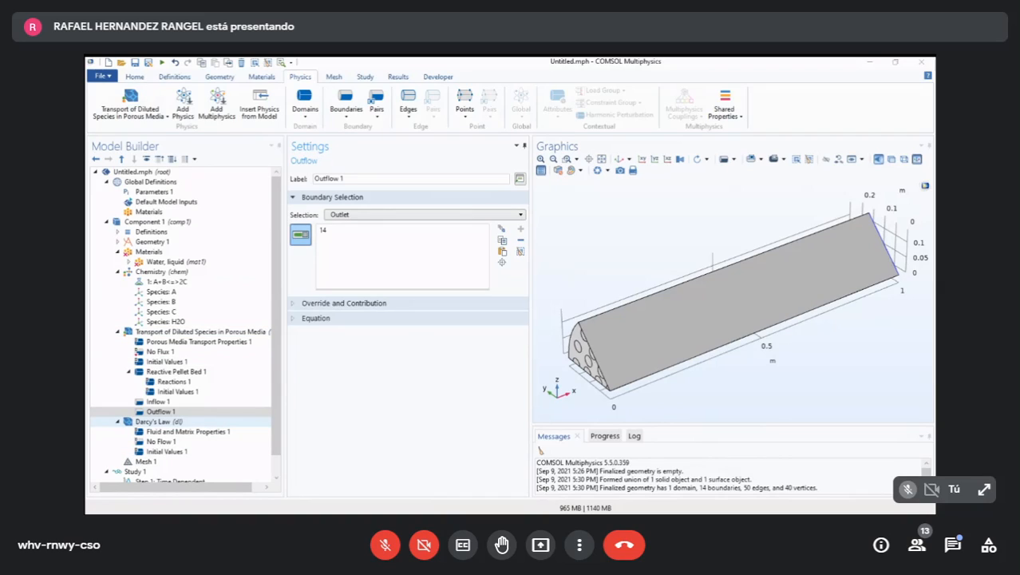
- In the Fluid and Matrix Properties of Darcy's Law, set the porosity to user defined with the value epsilon_b
{"action": "left_click", "coordinate": [156, 420]}
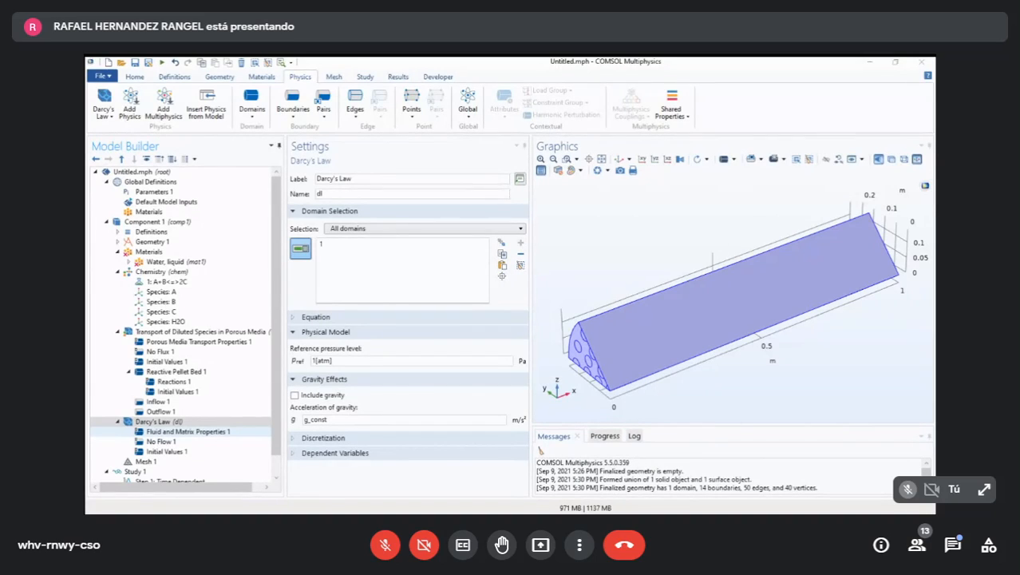
{"action": "left_click", "coordinate": [187, 431]}
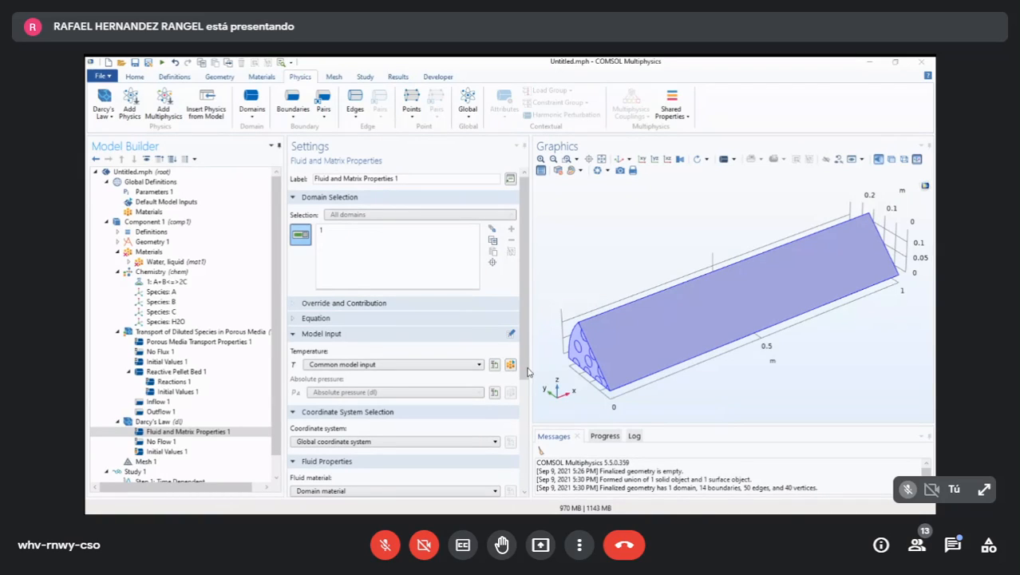
{"action": "left_click", "coordinate": [553, 421]}
{"action": "scroll", "coordinate": [552, 421], "scroll_direction": "down", "scroll_amount": 5}
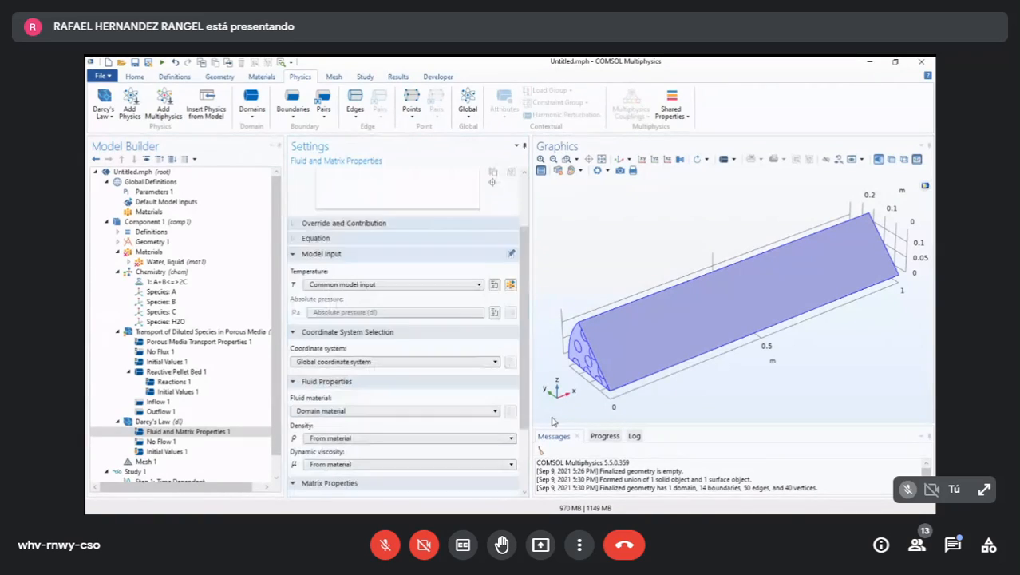
{"action": "mouse_move", "coordinate": [524, 358]}
{"action": "left_mouse_down"}
{"action": "mouse_move", "coordinate": [523, 375]}
{"action": "mouse_move", "coordinate": [526, 271]}
{"action": "mouse_move", "coordinate": [533, 408]}
{"action": "left_mouse_up"}
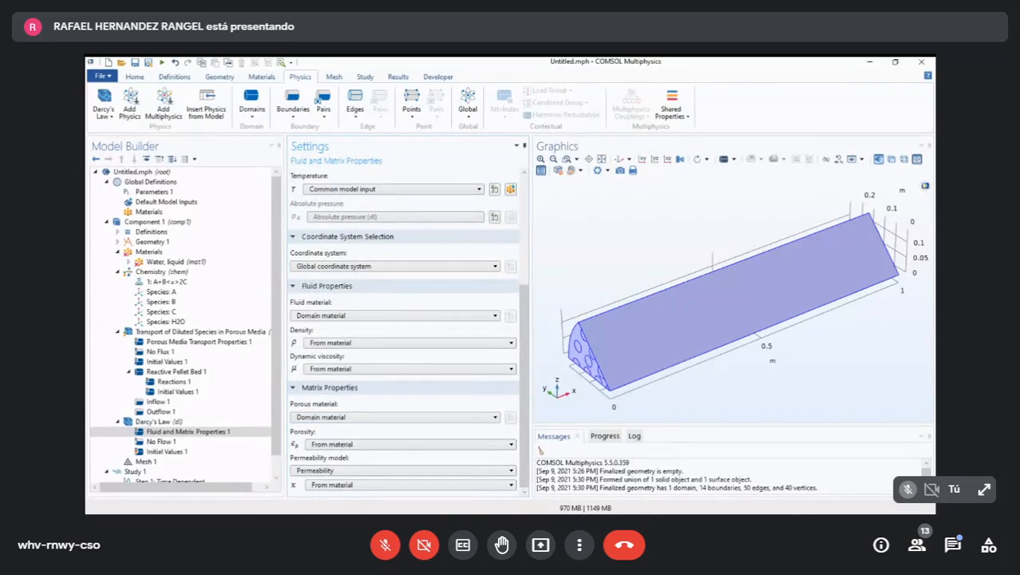
{"action": "left_click", "coordinate": [409, 444]}
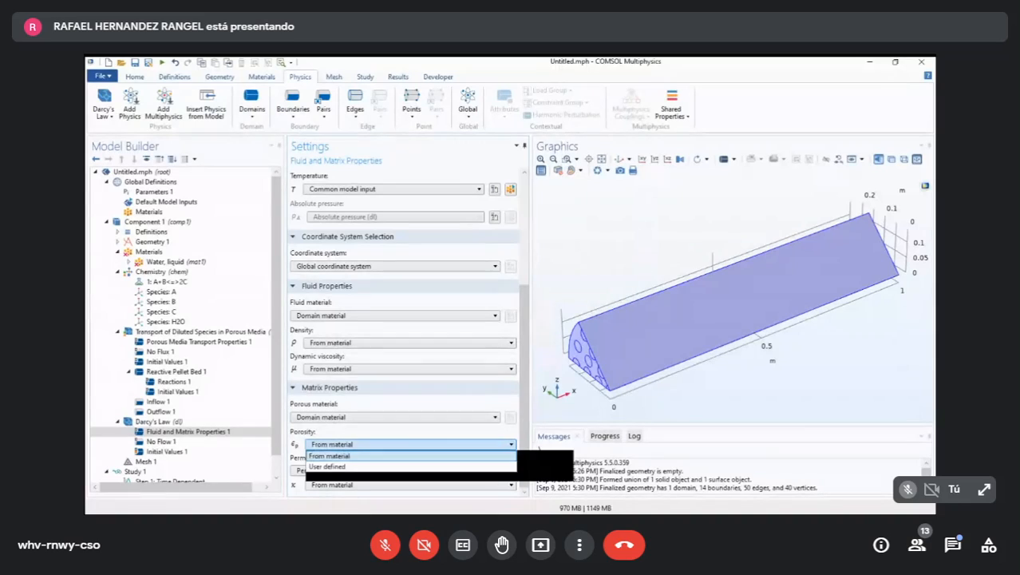
{"action": "left_click", "coordinate": [329, 467]}
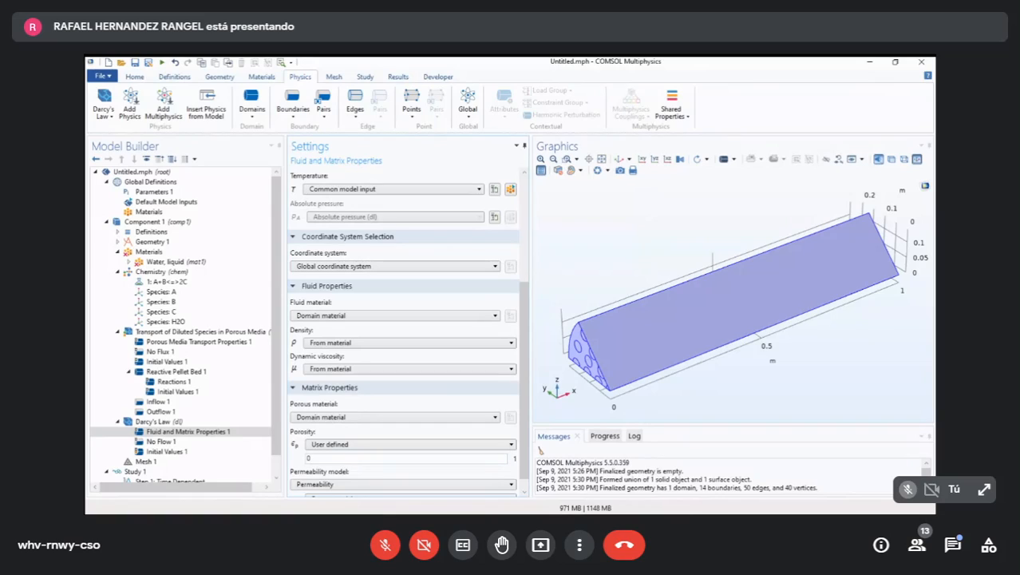
{"action": "key", "text": "BackSpace"}
{"action": "type", "text": "epsilon_b"}
{"action": "key", "text": "alt+Tab"}
{"action": "key", "text": "alt+Tab"}
- In the Fluid and Matrix Properties of Darcy's Law, switch the permeability source to user defined
{"action": "scroll", "coordinate": [395, 417], "scroll_direction": "down", "scroll_amount": 1}
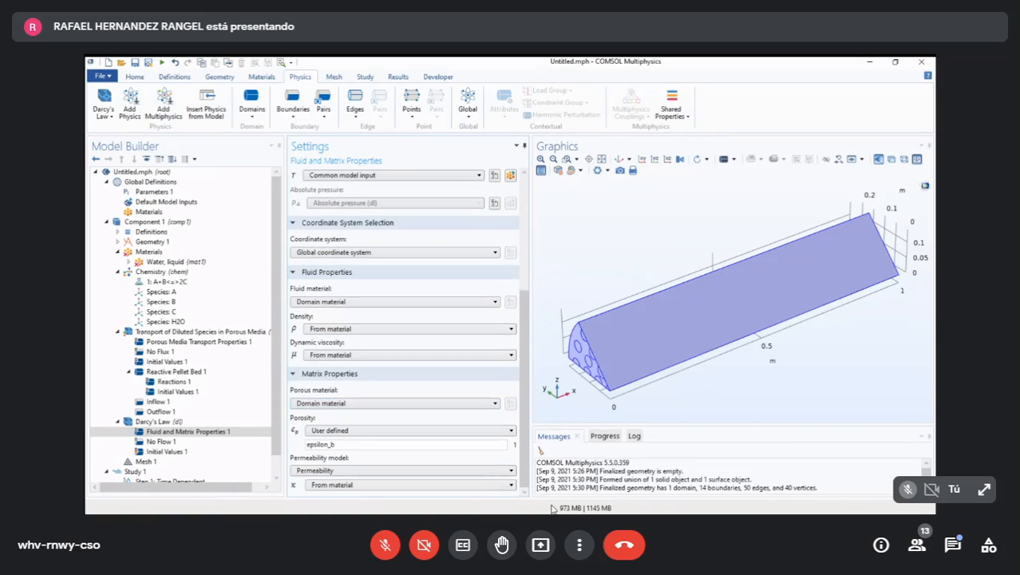
{"action": "left_click", "coordinate": [409, 485]}
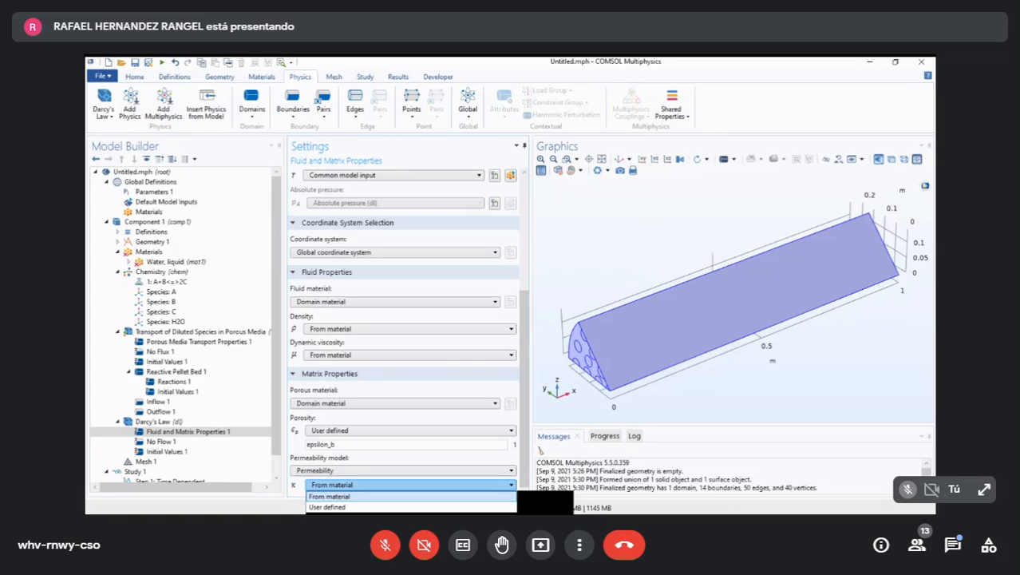
{"action": "left_click", "coordinate": [399, 506]}
{"action": "scroll", "coordinate": [399, 470], "scroll_direction": "down", "scroll_amount": 1}
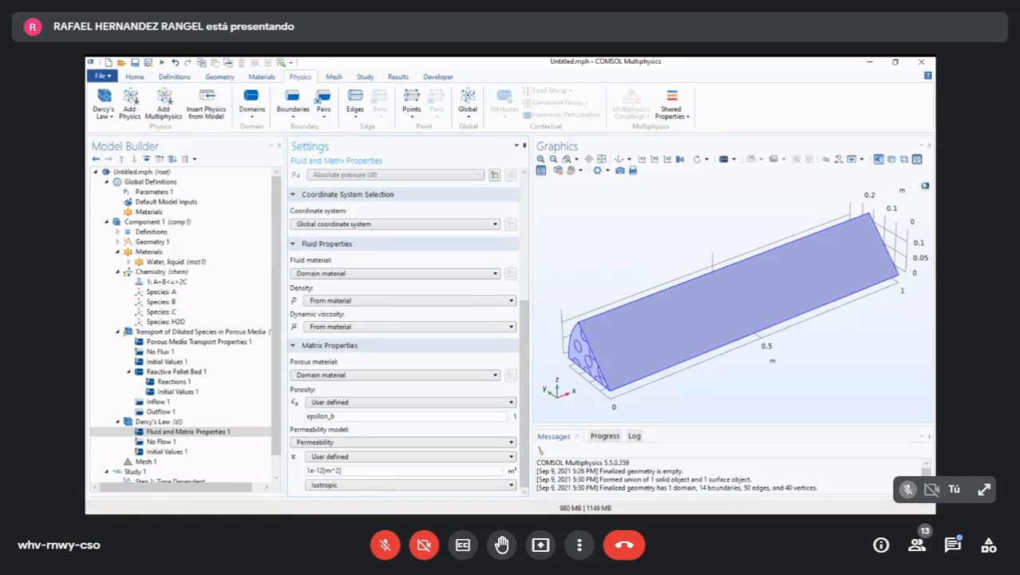
- Look up the bed permeability's name in the global parameters and set the Darcy's Law permeability to kappa
{"action": "left_click", "coordinate": [153, 192]}
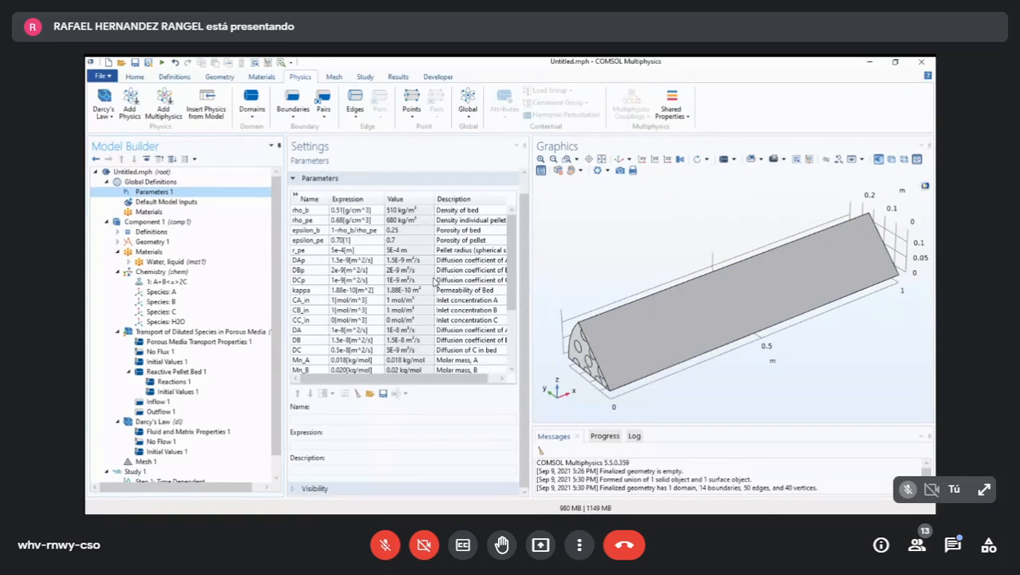
{"action": "scroll", "coordinate": [434, 282], "scroll_direction": "down", "scroll_amount": 3}
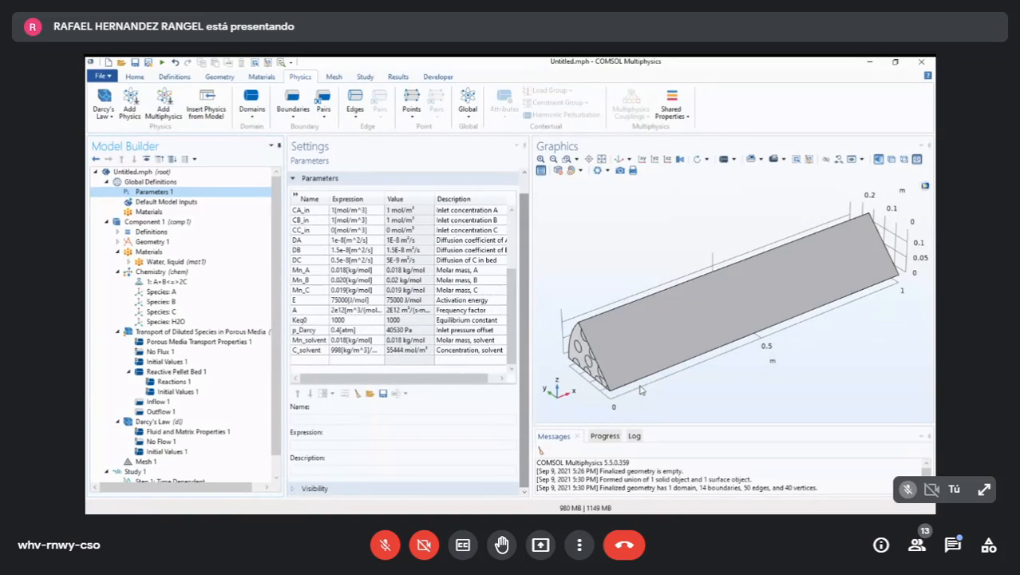
{"action": "scroll", "coordinate": [403, 287], "scroll_direction": "up", "scroll_amount": 3}
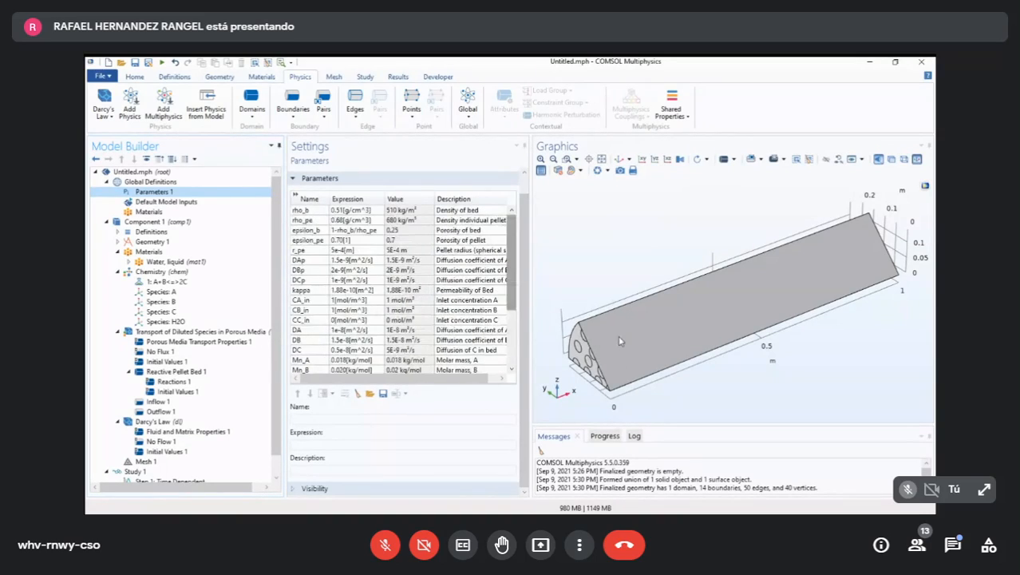
{"action": "left_click", "coordinate": [309, 289]}
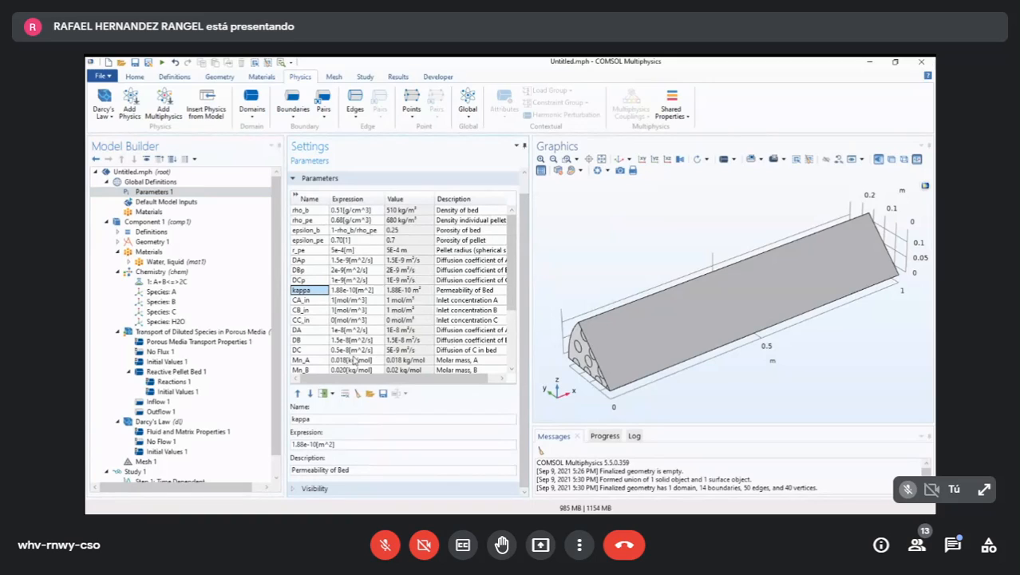
{"action": "scroll", "coordinate": [199, 369], "scroll_direction": "down", "scroll_amount": 1}
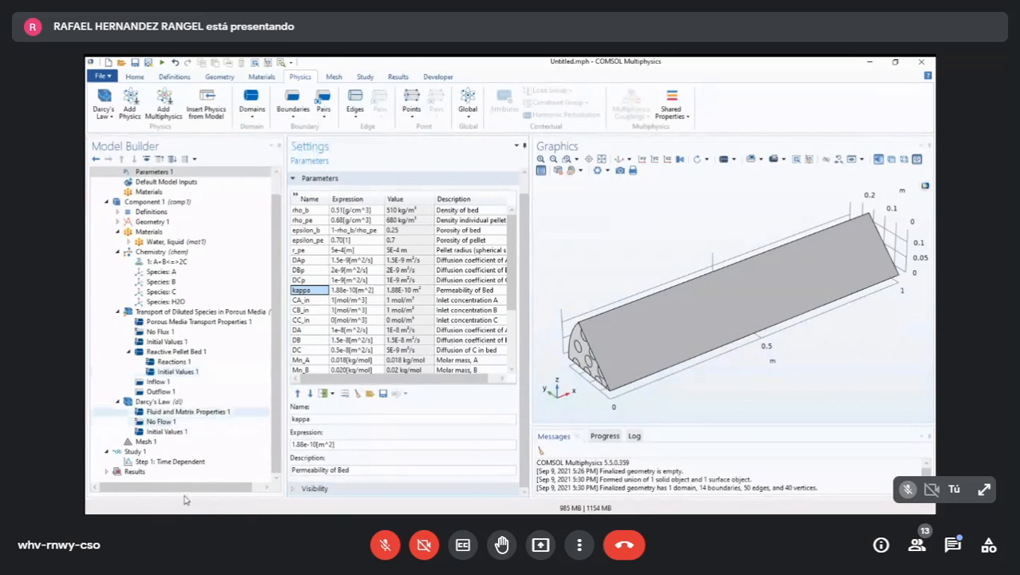
{"action": "left_click", "coordinate": [188, 411]}
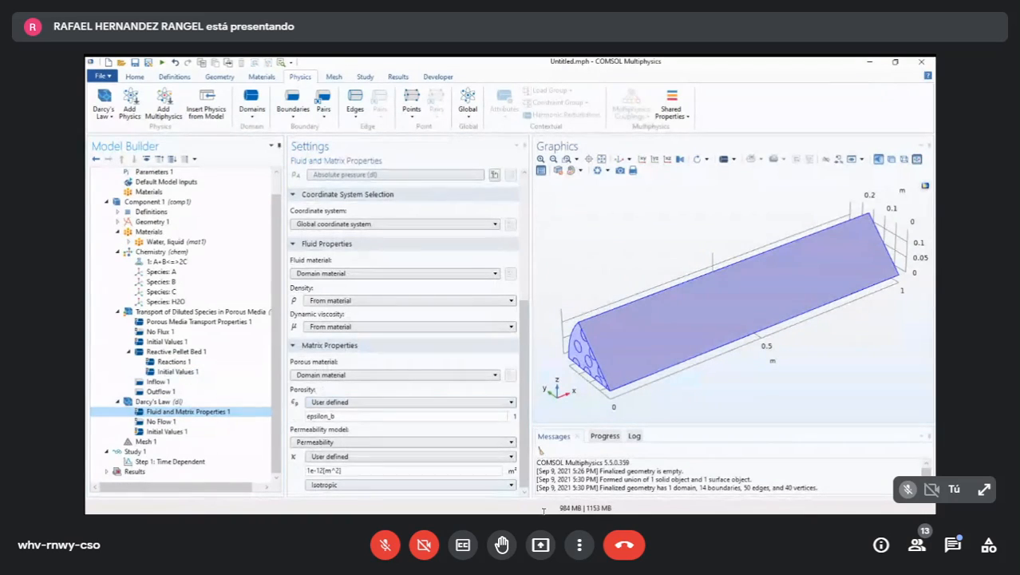
{"action": "double_click", "coordinate": [324, 471]}
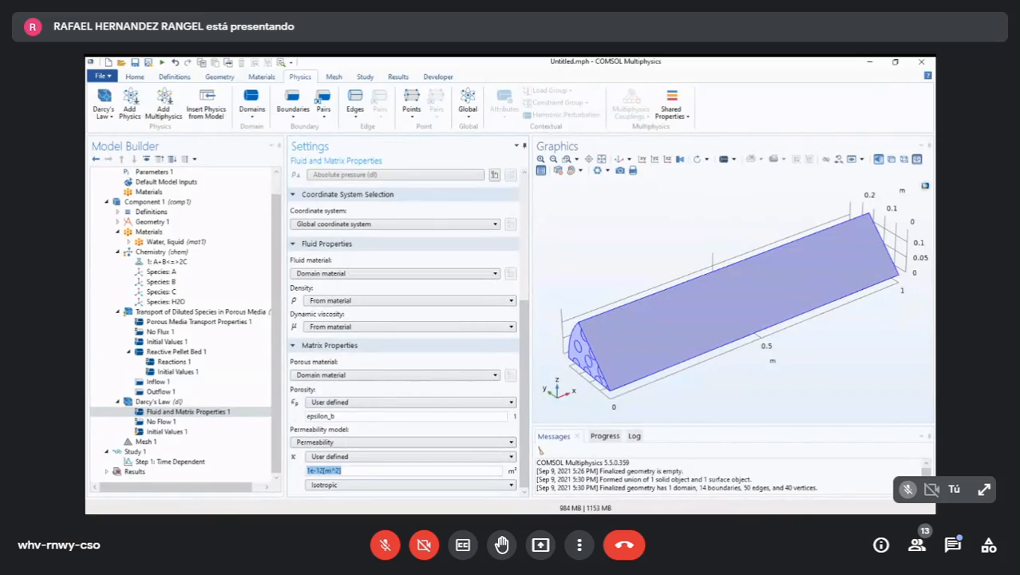
{"action": "type", "text": "kappa"}
{"action": "key", "text": "alt+Tab"}
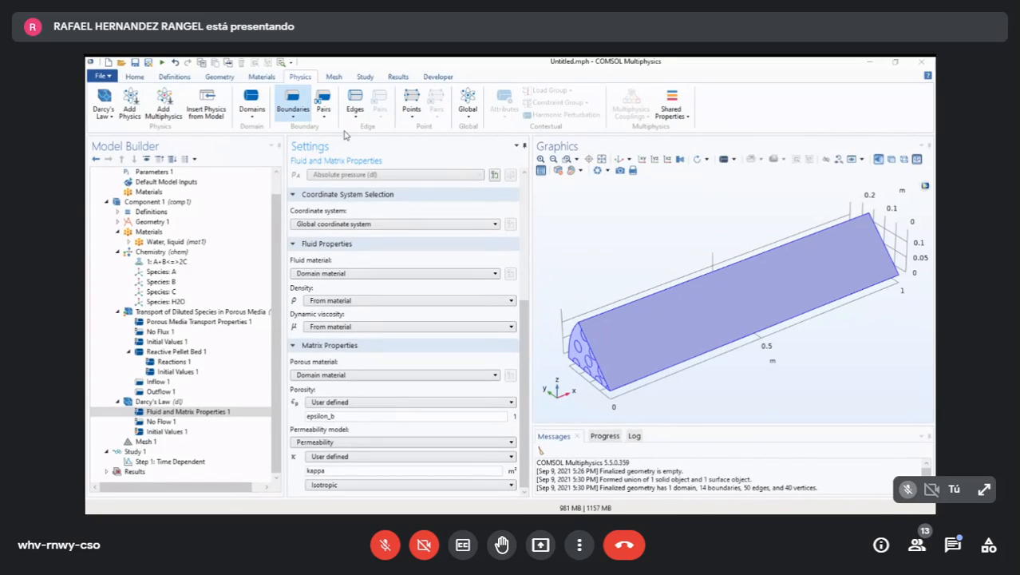
- Add a Pressure boundary condition to Darcy's Law and apply it to the Outlet selection
{"action": "left_click", "coordinate": [293, 116]}
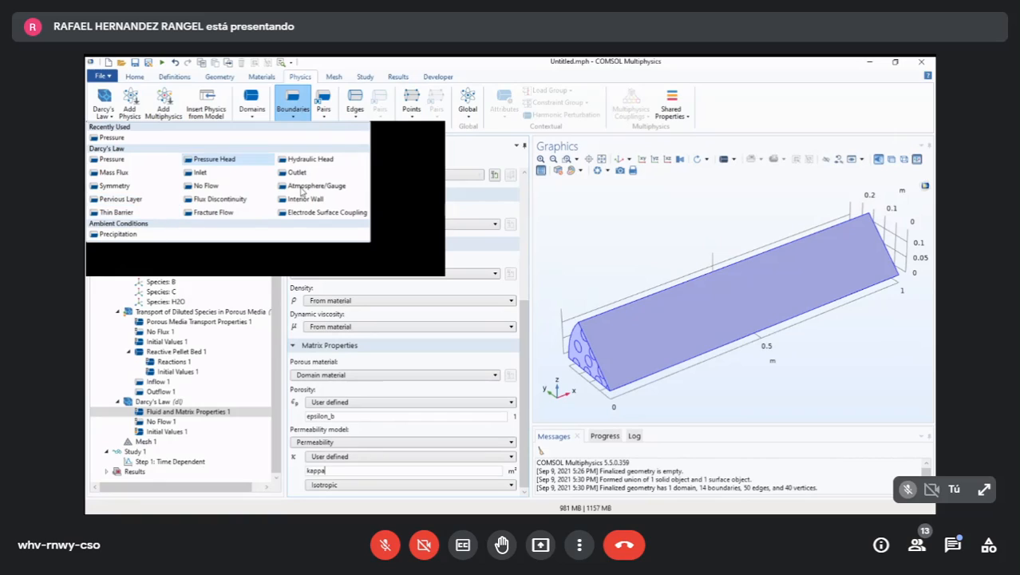
{"action": "left_click", "coordinate": [127, 160]}
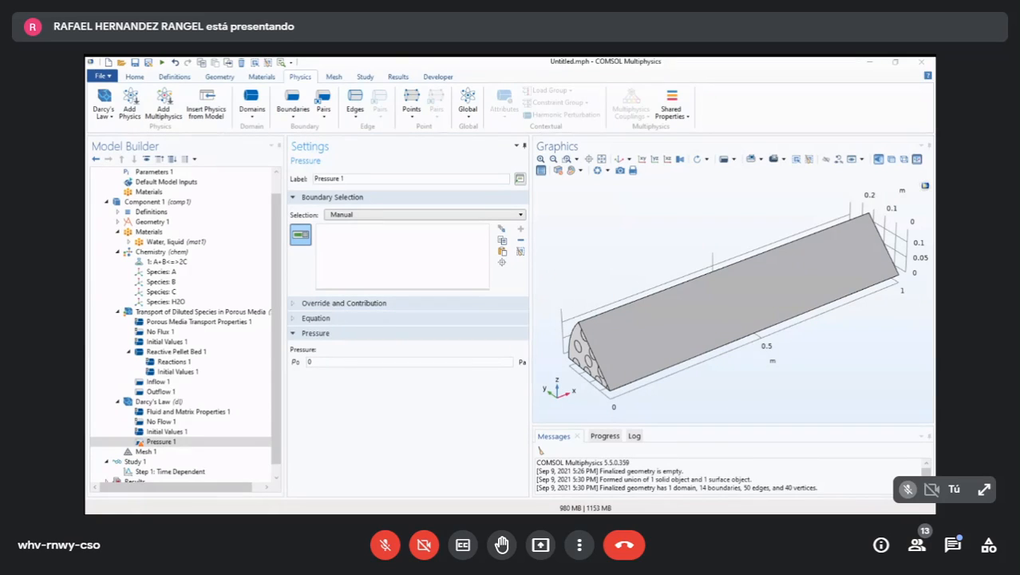
{"action": "left_click", "coordinate": [426, 261]}
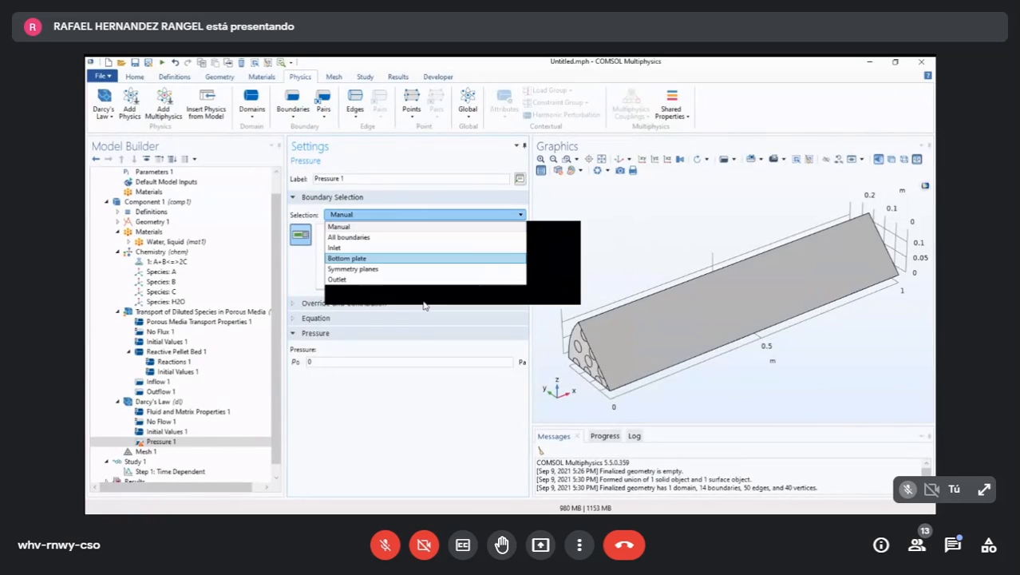
{"action": "left_click", "coordinate": [349, 279]}
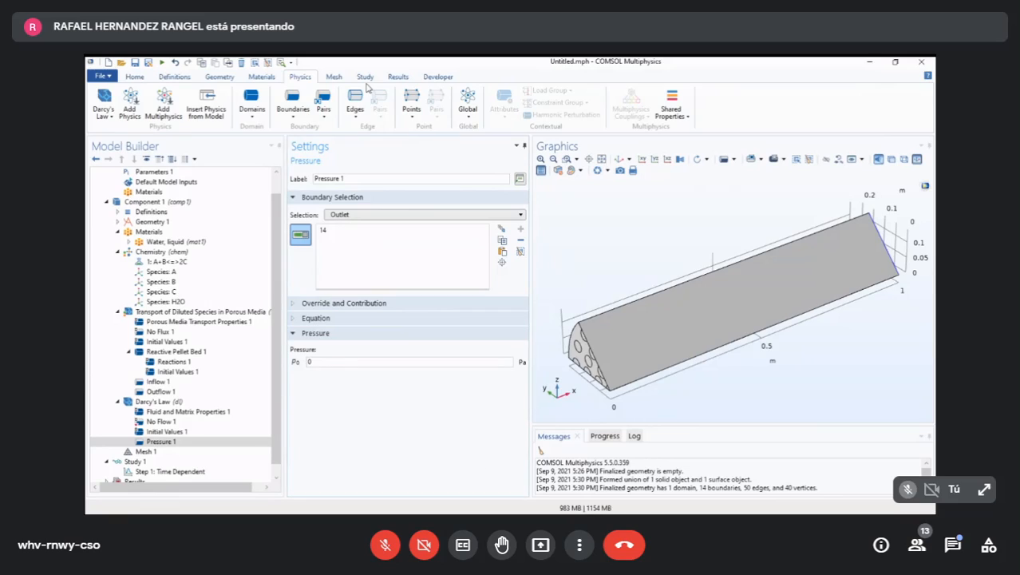
- Add a second Pressure boundary condition to Darcy's Law and apply it to the Inlet selection
{"action": "left_click", "coordinate": [292, 104]}
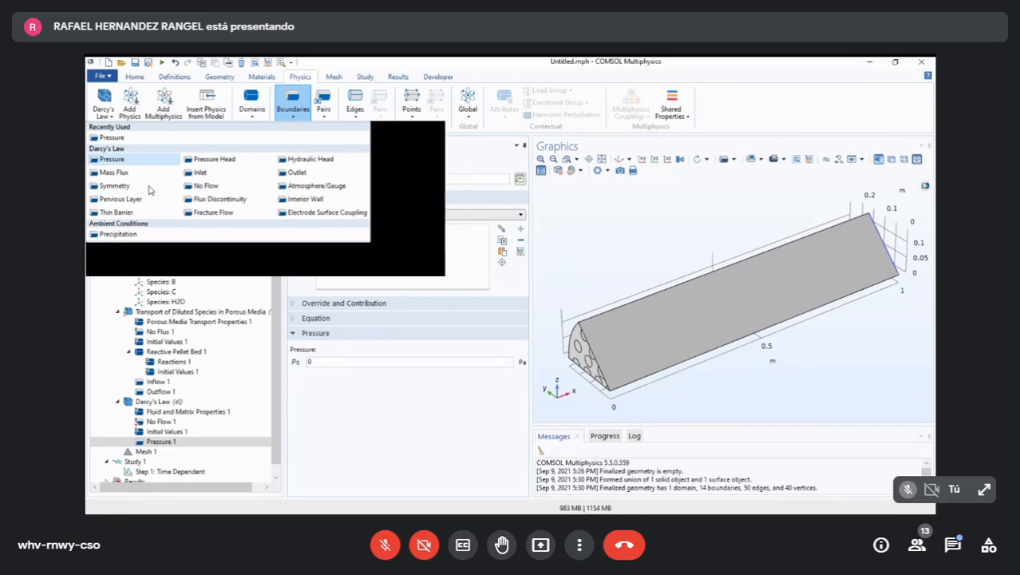
{"action": "left_click", "coordinate": [112, 159]}
{"action": "left_click", "coordinate": [423, 214]}
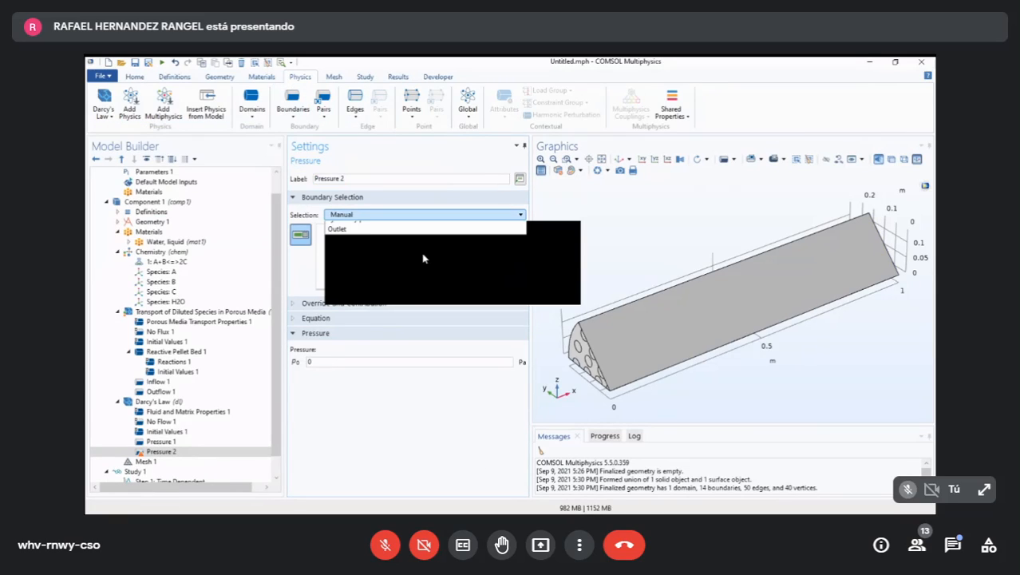
{"action": "left_click", "coordinate": [421, 252]}
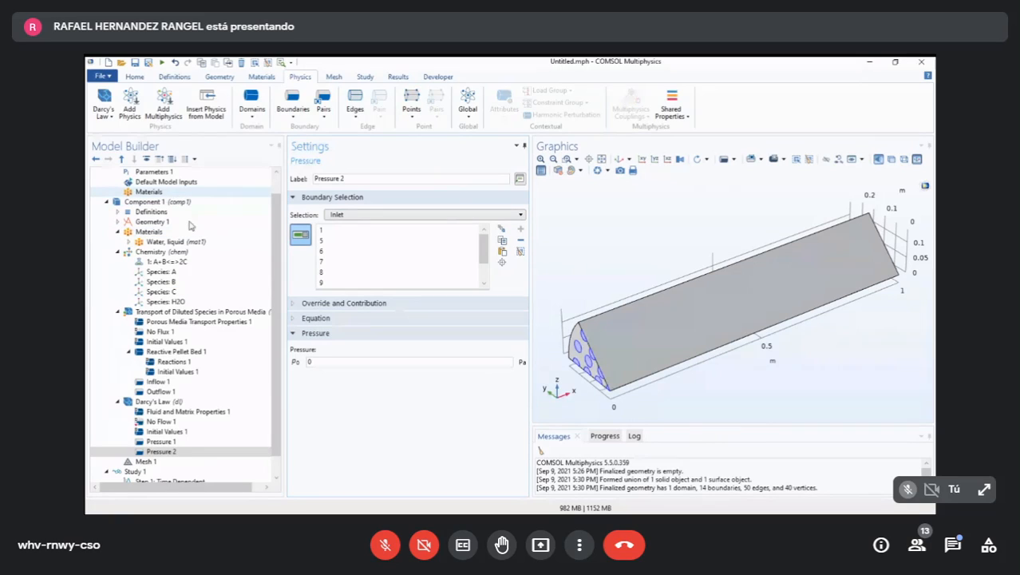
- Look up the inlet pressure offset in the global parameters and set the inlet Pressure condition to p_Darcy
{"action": "left_click", "coordinate": [154, 172]}
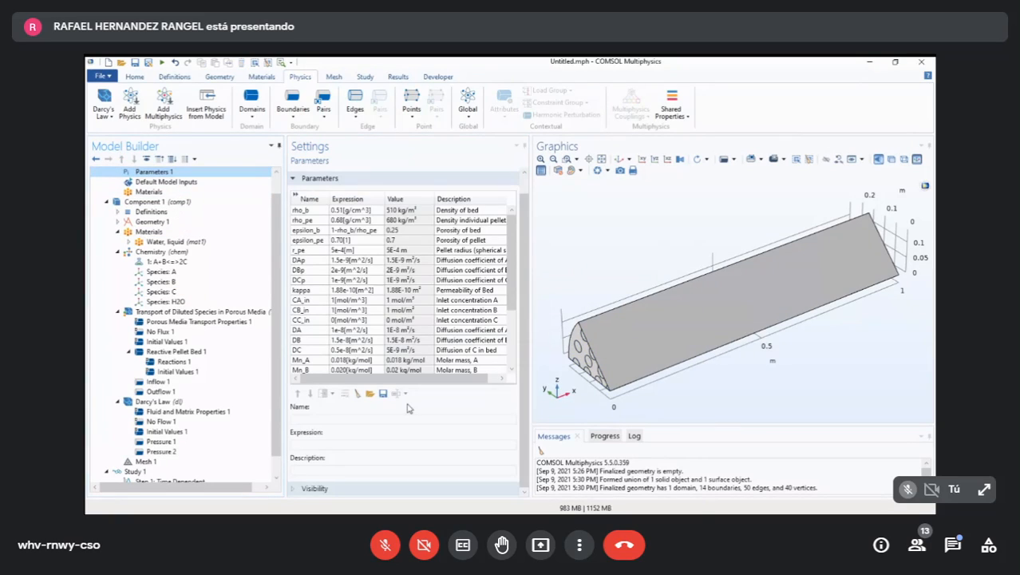
{"action": "mouse_move", "coordinate": [512, 239]}
{"action": "left_mouse_down"}
{"action": "mouse_move", "coordinate": [512, 296]}
{"action": "mouse_move", "coordinate": [511, 249]}
{"action": "left_mouse_up"}
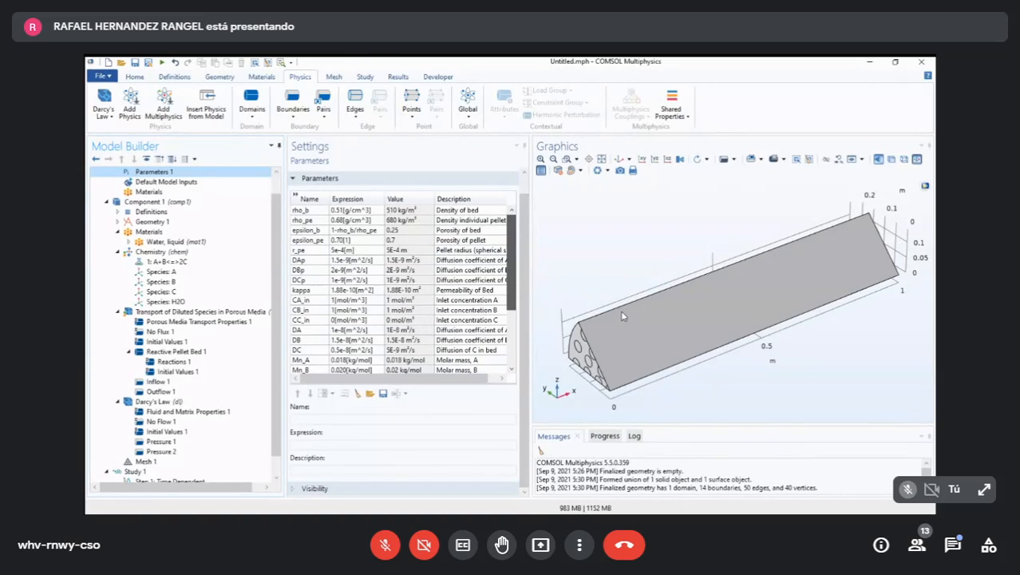
{"action": "left_click_drag", "start_coordinate": [621, 312], "coordinate": [364, 405]}
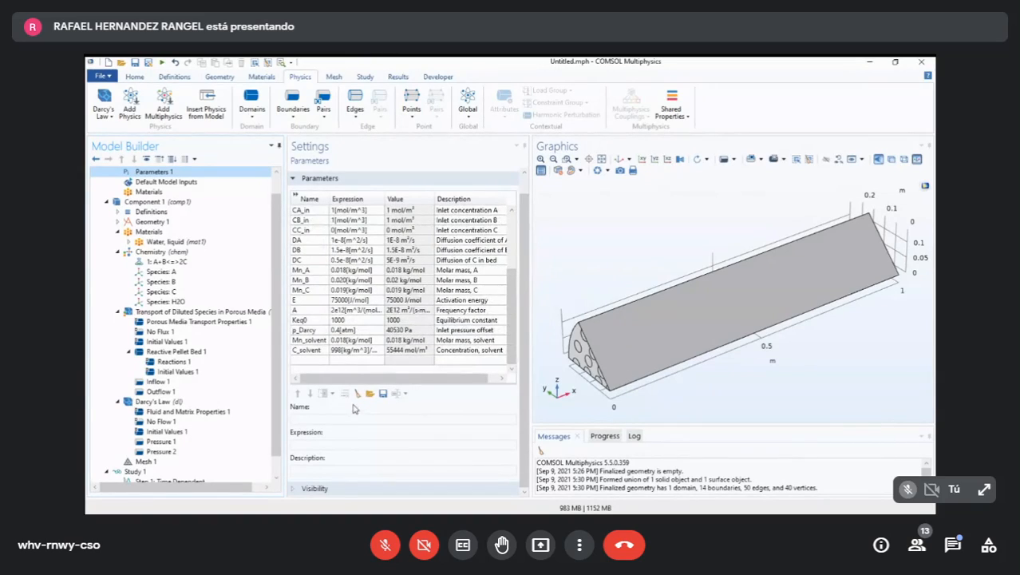
{"action": "left_click", "coordinate": [309, 330]}
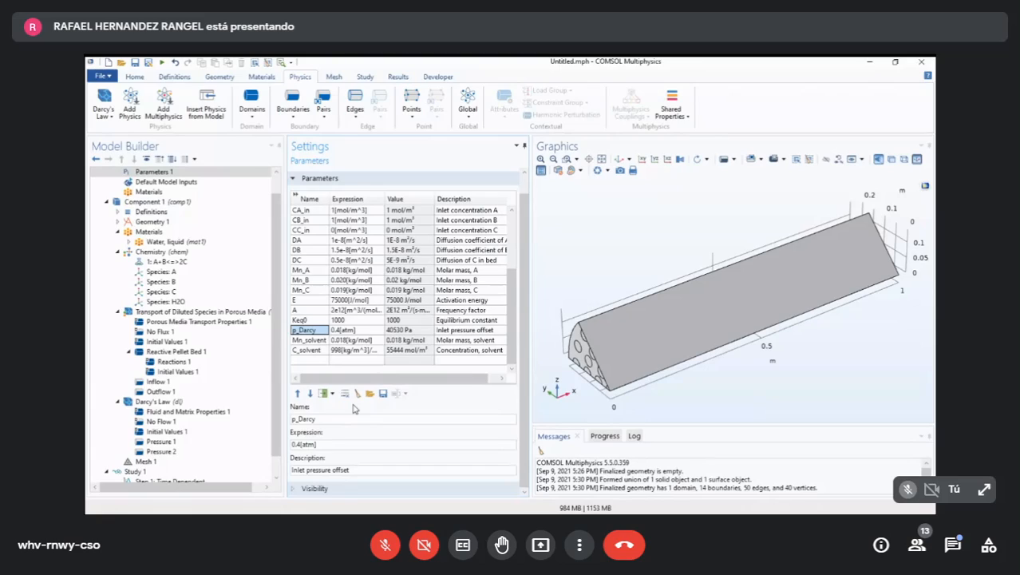
{"action": "left_click", "coordinate": [161, 451]}
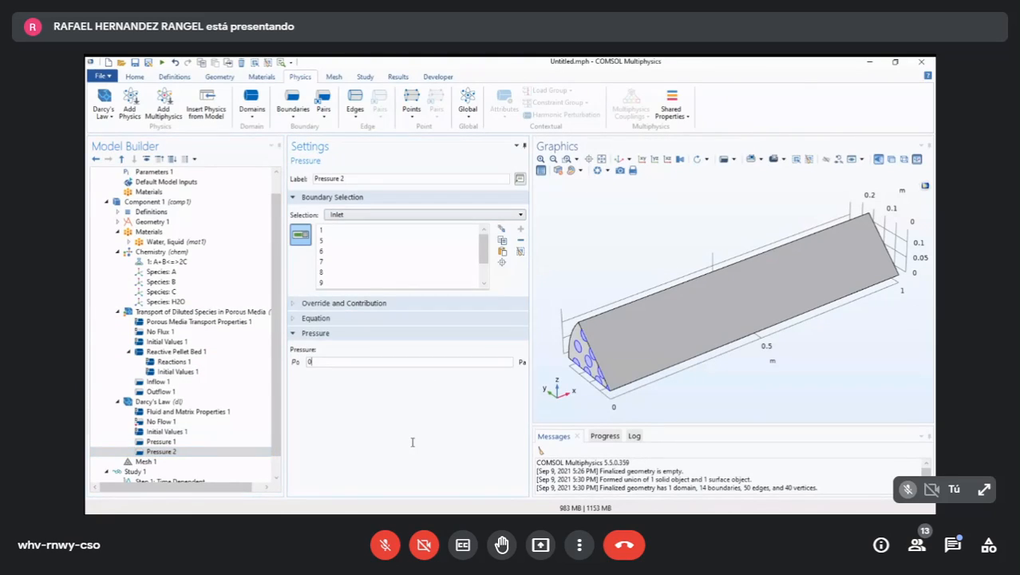
{"action": "key", "text": "BackSpace"}
{"action": "type", "text": "p_Darcy"}
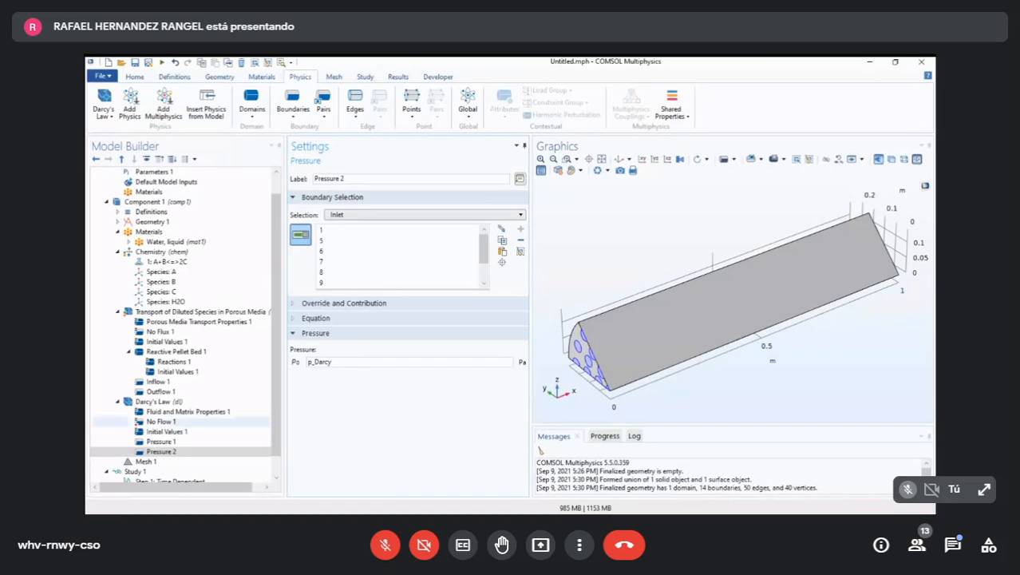
- Check the reference pressure level in the Darcy's Law settings and go back to the inlet Pressure condition
{"action": "left_click", "coordinate": [158, 401]}
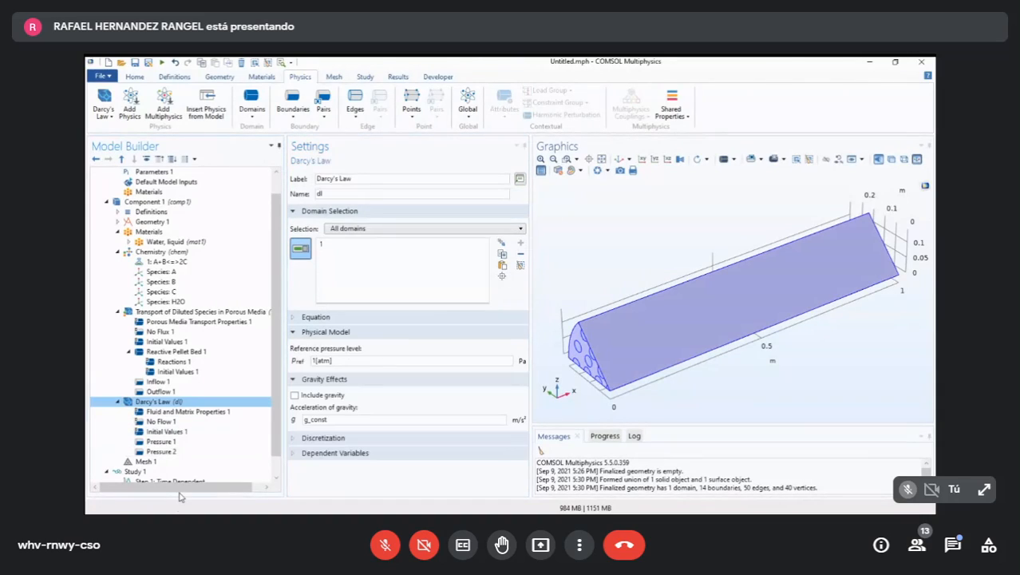
{"action": "left_click", "coordinate": [435, 426]}
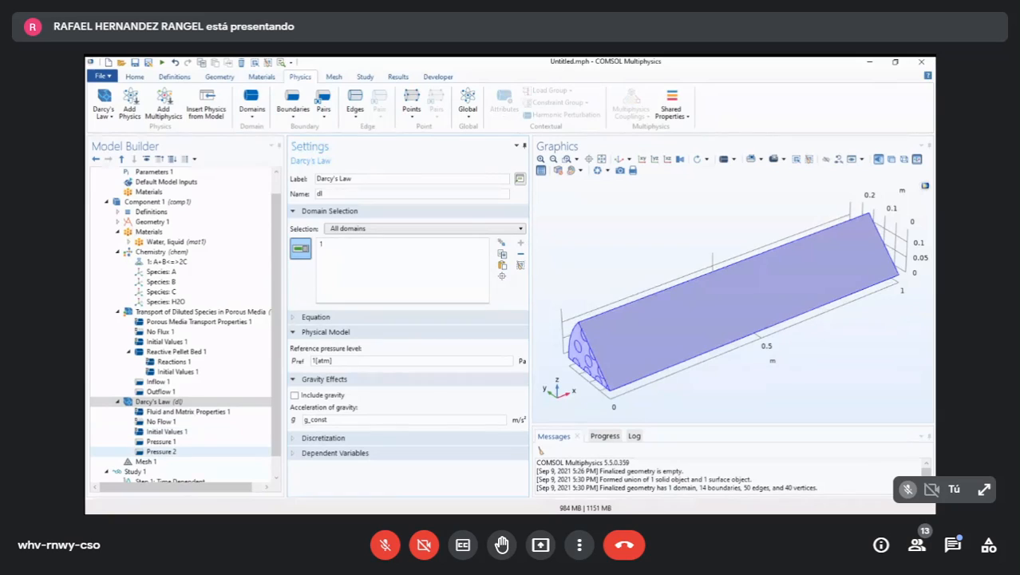
{"action": "left_click", "coordinate": [160, 451]}
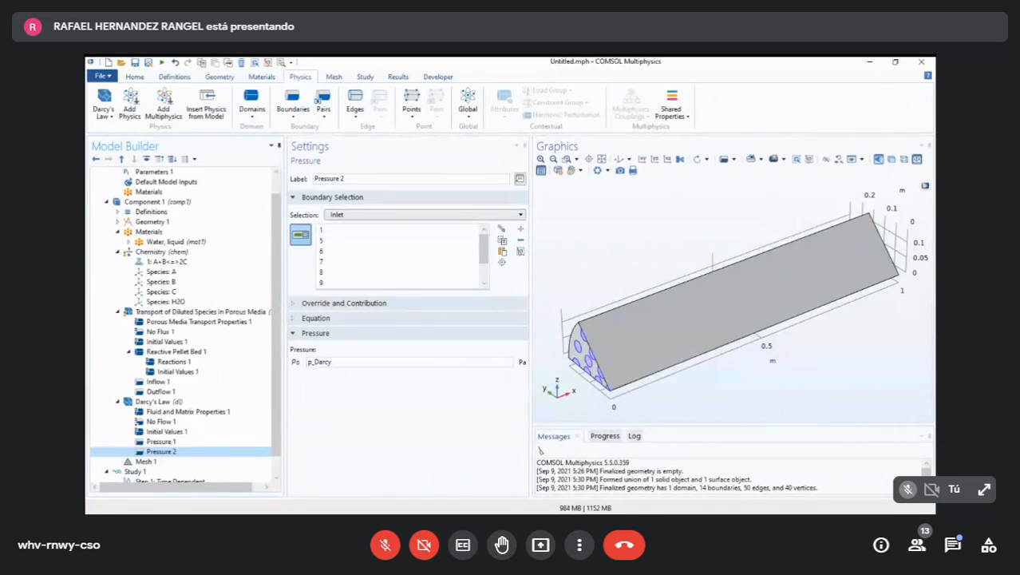
{"action": "key", "text": "alt+Tab"}
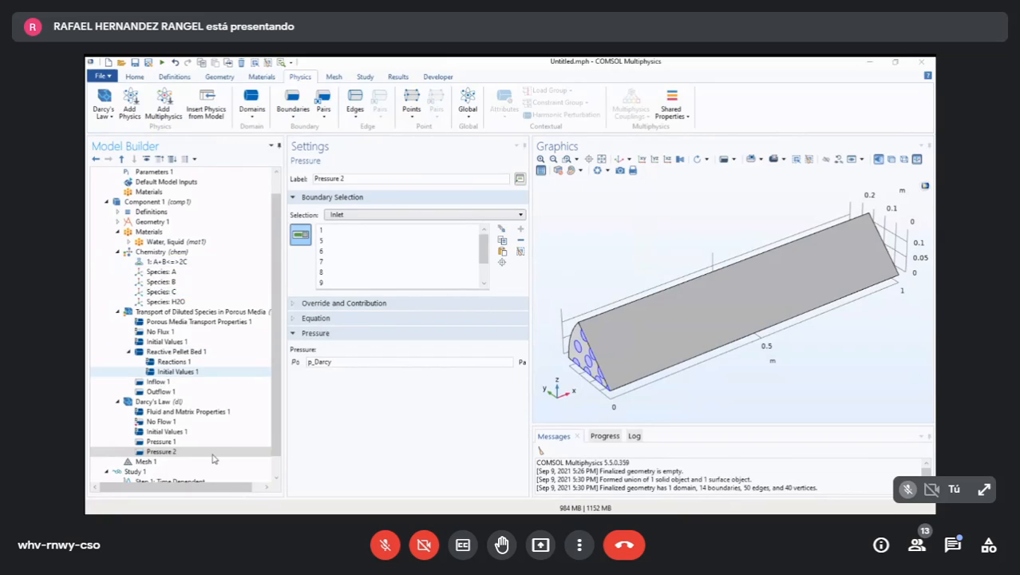
- Add a Free Triangular operation to Mesh 1 and apply it to the Bottom plate selection
{"action": "scroll", "coordinate": [252, 439], "scroll_direction": "down", "scroll_amount": 1}
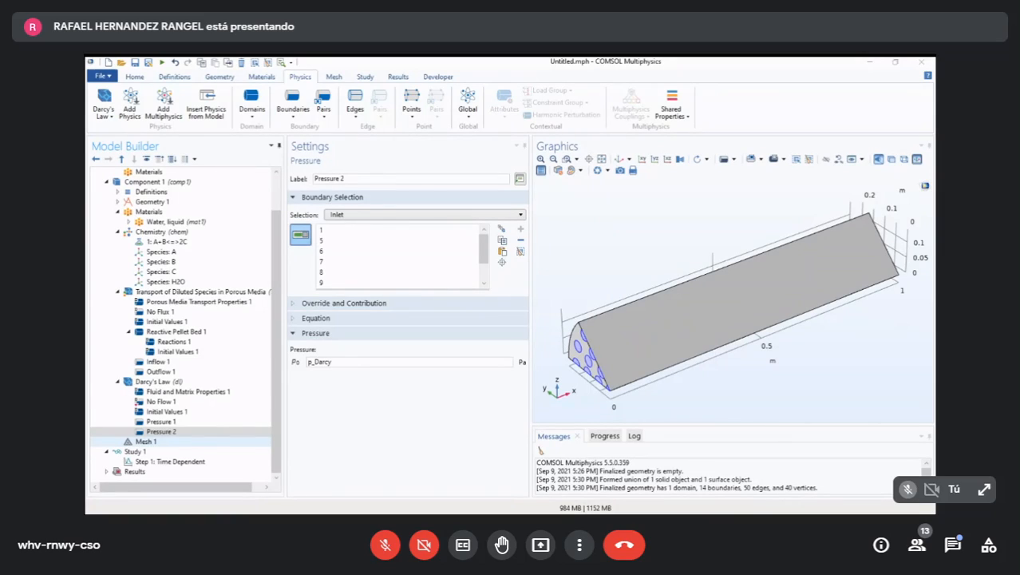
{"action": "left_click", "coordinate": [146, 442]}
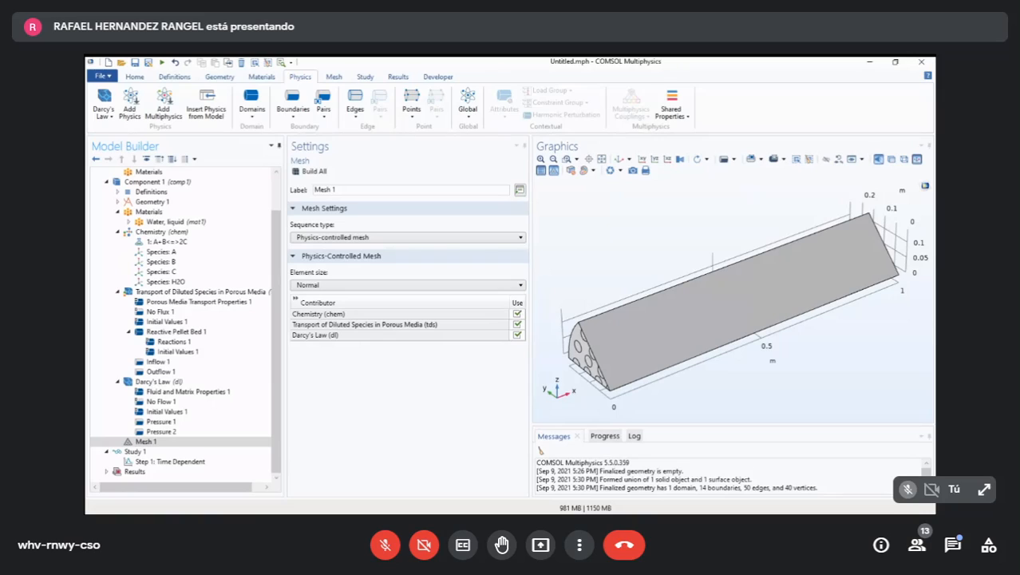
{"action": "left_click", "coordinate": [438, 243]}
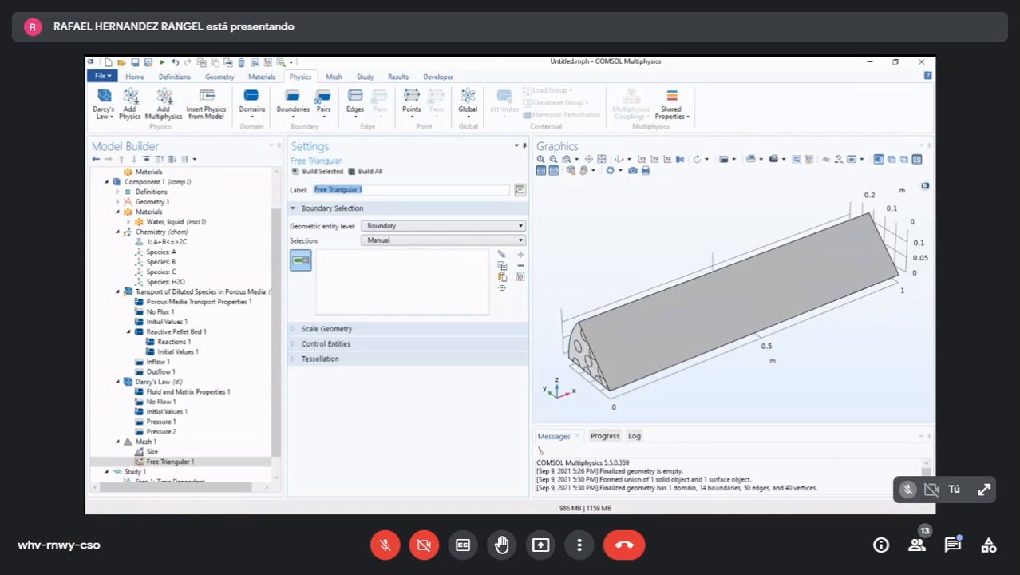
{"action": "key", "text": "alt+Tab"}
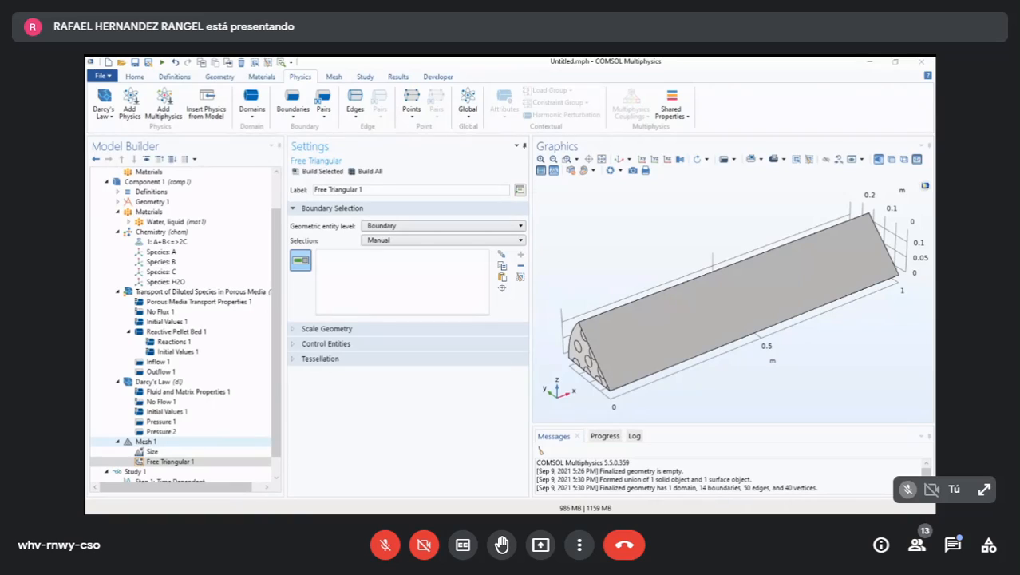
{"action": "left_click", "coordinate": [146, 441]}
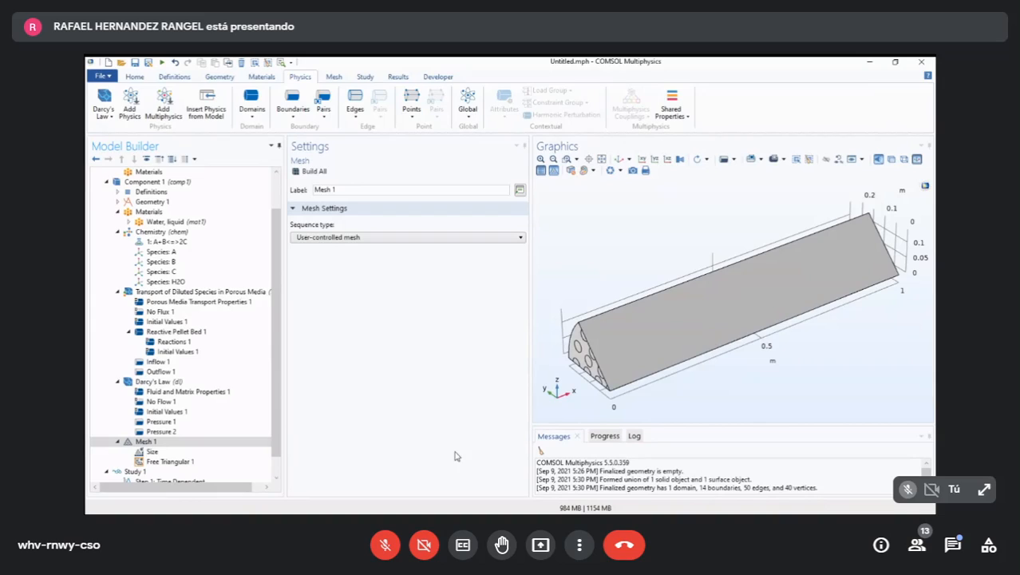
{"action": "left_click", "coordinate": [170, 461]}
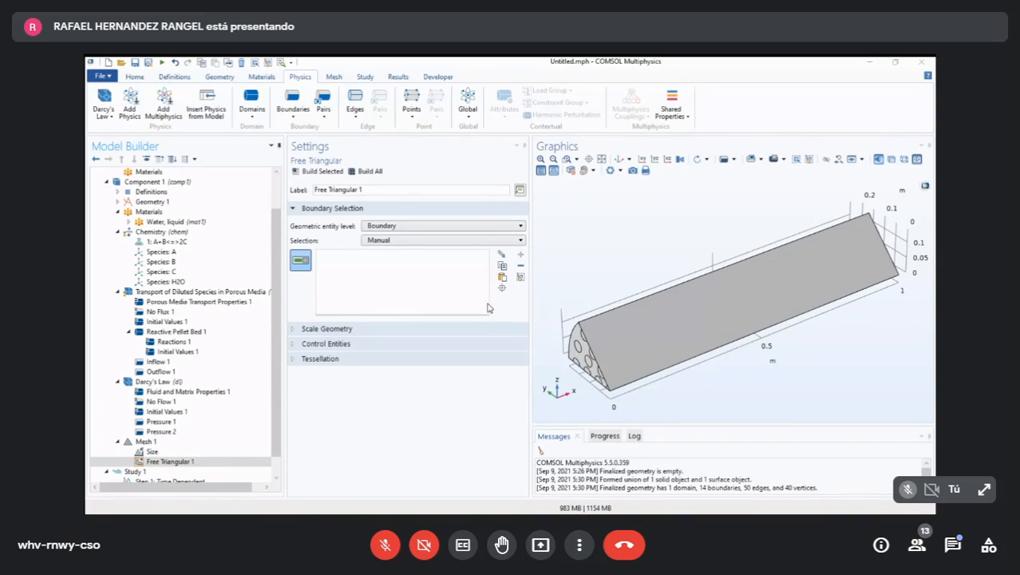
{"action": "left_click", "coordinate": [517, 241]}
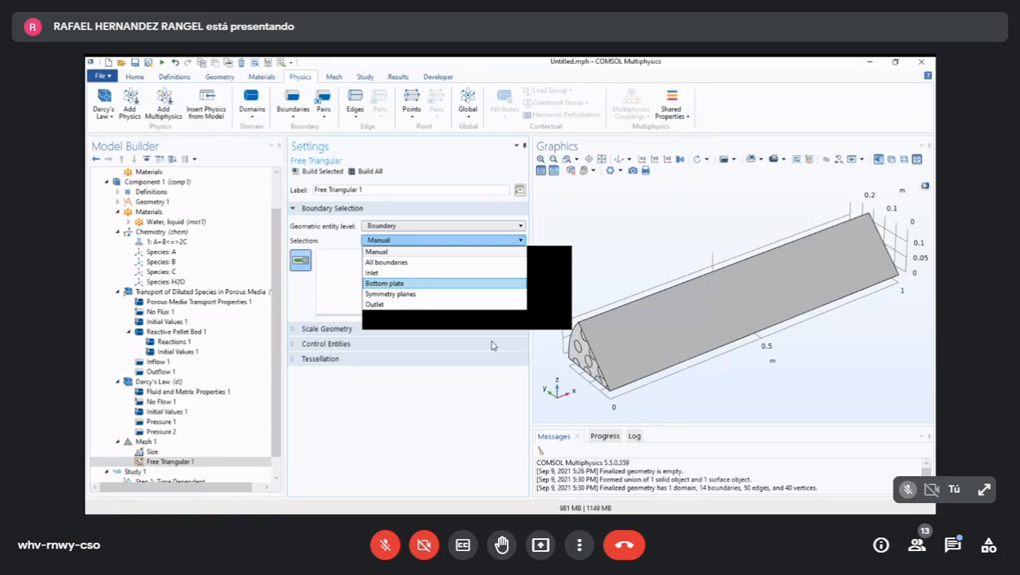
{"action": "left_click", "coordinate": [471, 283]}
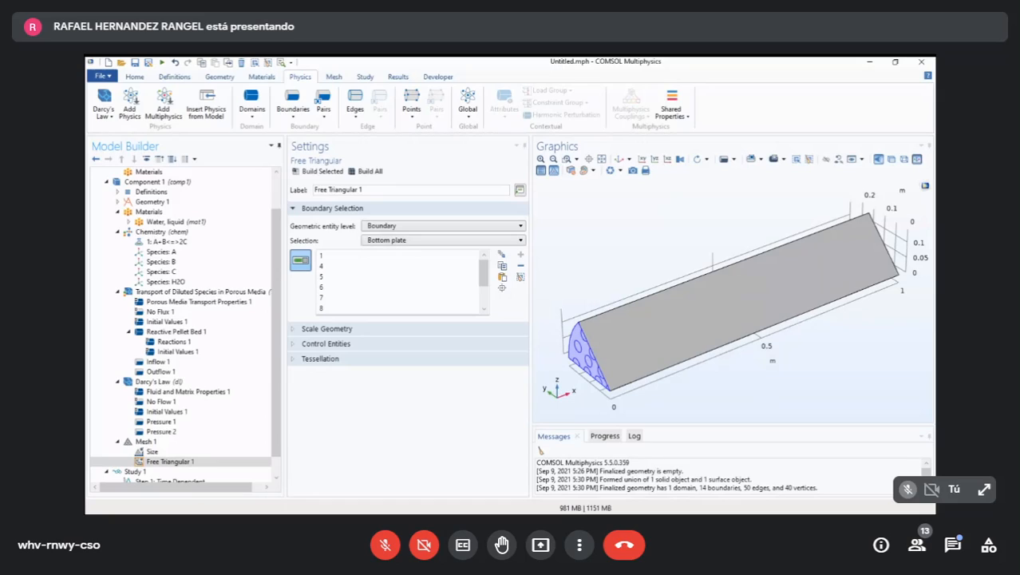
- Add a Size node under Free Triangular 1 and set its predefined element size to Fine
{"action": "left_click", "coordinate": [237, 292]}
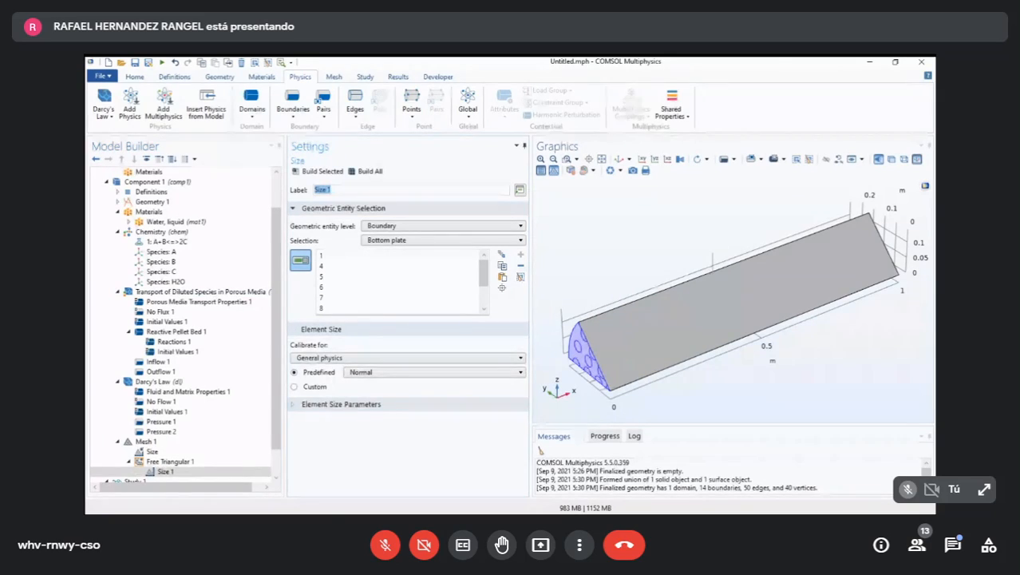
{"action": "left_click", "coordinate": [435, 372]}
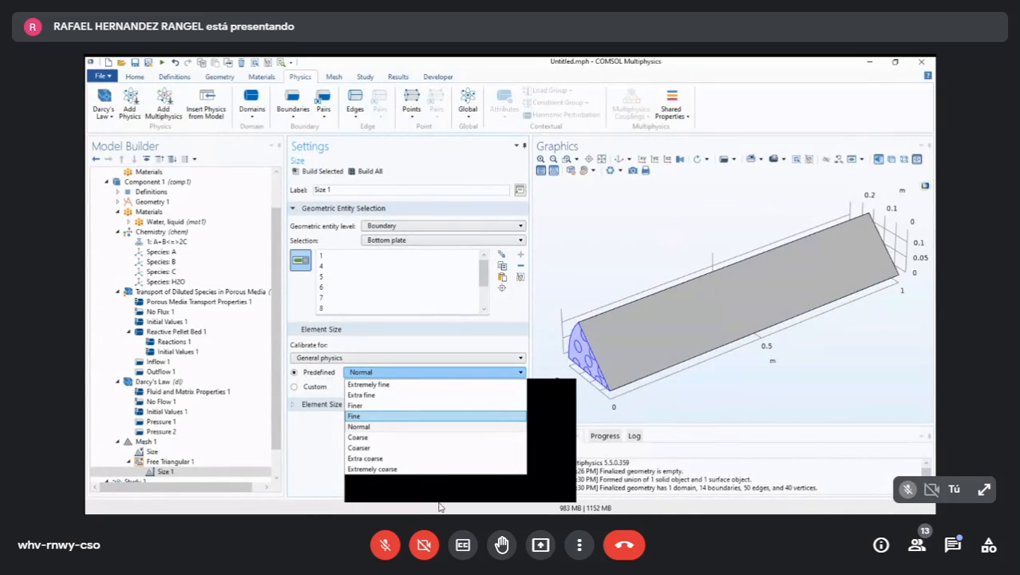
{"action": "key", "text": "Up"}
{"action": "key", "text": "Up"}
{"action": "key", "text": "Up"}
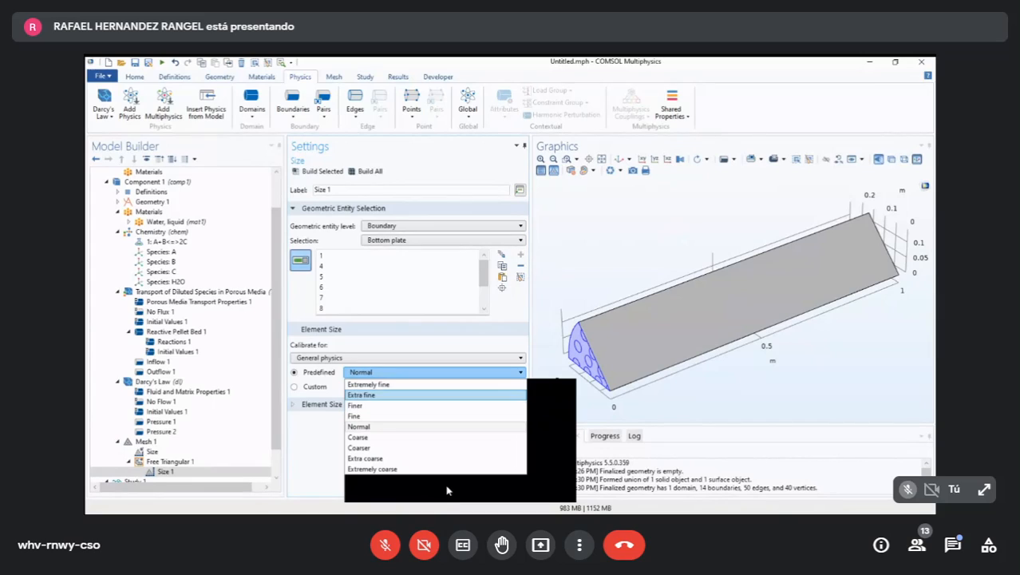
{"action": "key", "text": "Down"}
{"action": "key", "text": "Down"}
{"action": "key", "text": "Down"}
{"action": "key", "text": "Return"}
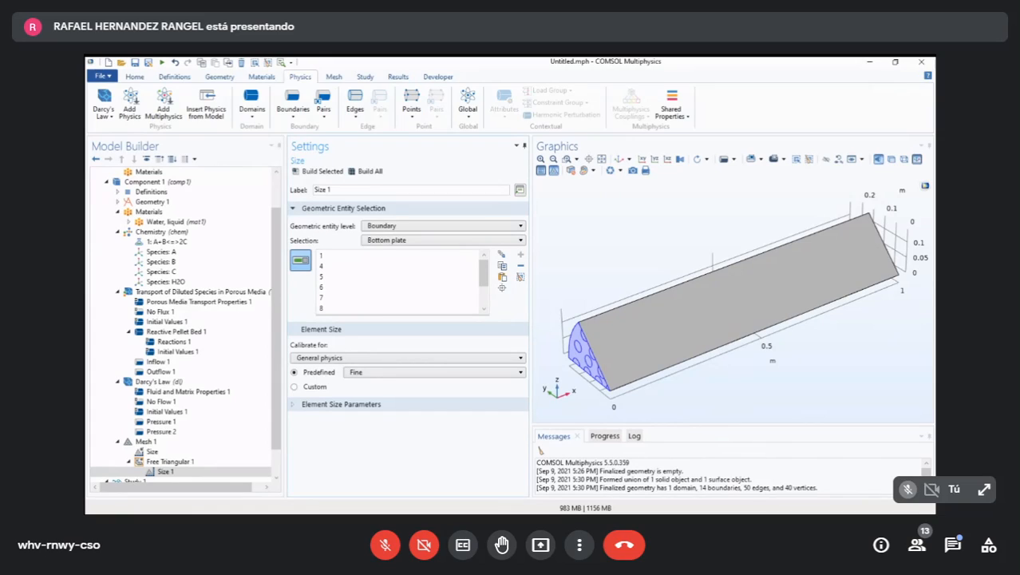
- Add a Swept operation to Mesh 1
{"action": "left_click", "coordinate": [165, 471]}
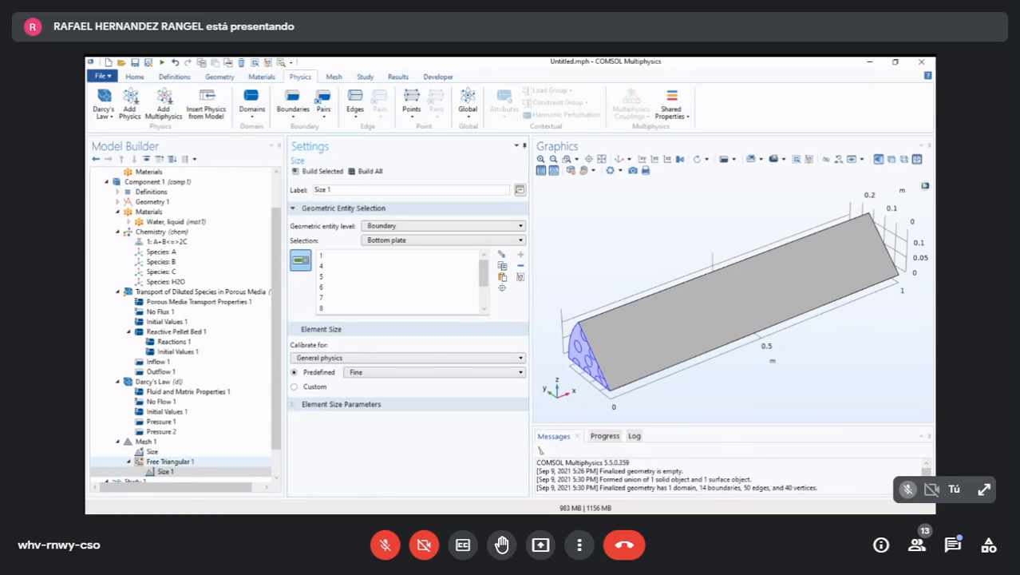
{"action": "left_click", "coordinate": [170, 461]}
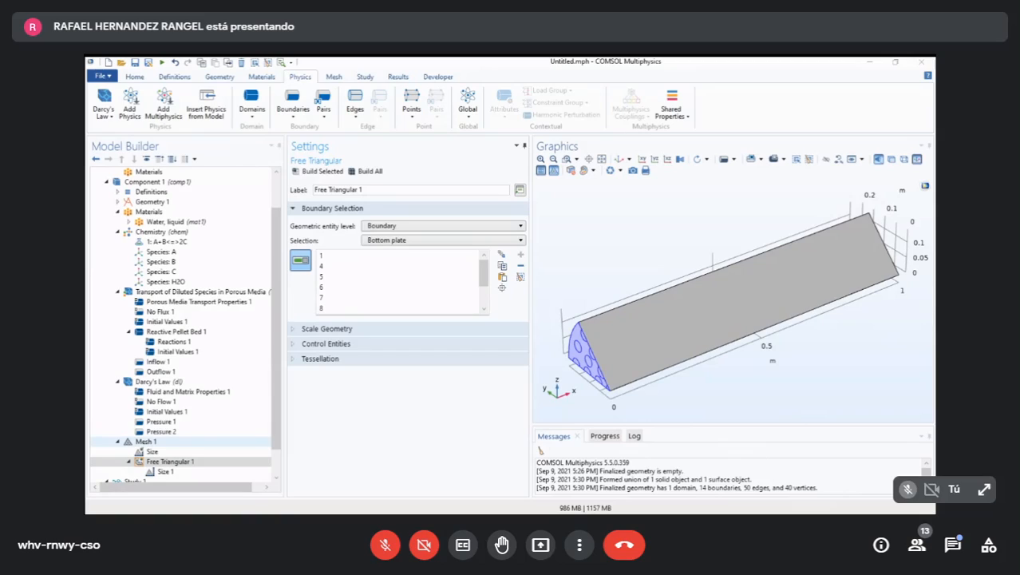
{"action": "left_click", "coordinate": [145, 441]}
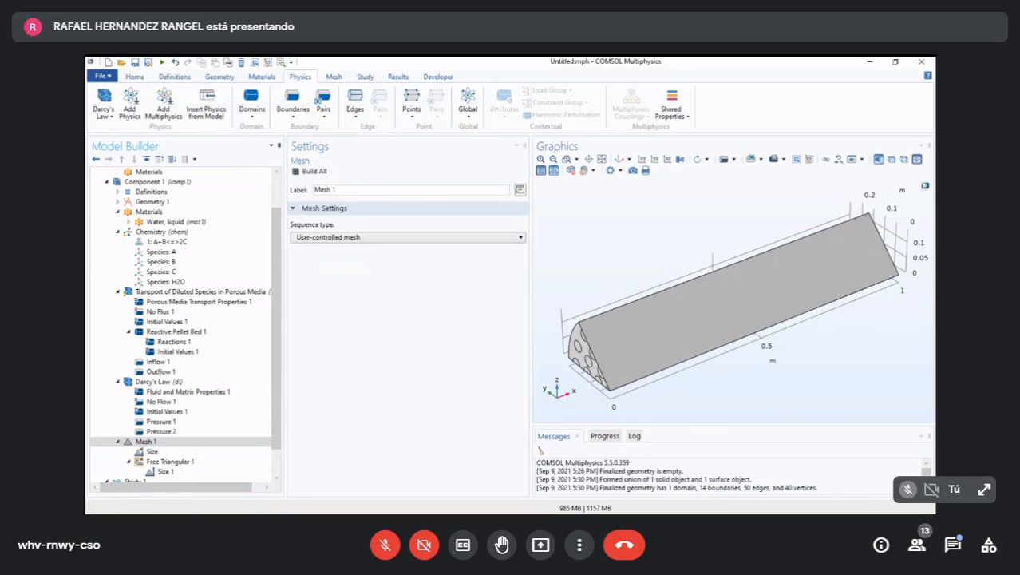
{"action": "left_click", "coordinate": [259, 184]}
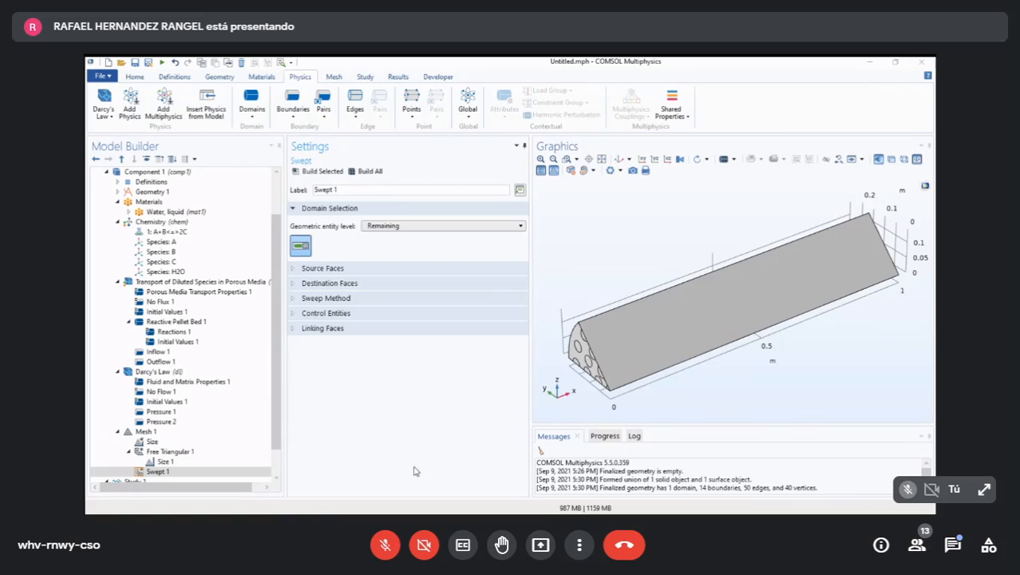
- Add a Distribution to Swept 1 with the Predefined type, 15 elements and an element ratio of 5
{"action": "scroll", "coordinate": [231, 412], "scroll_direction": "down", "scroll_amount": 1}
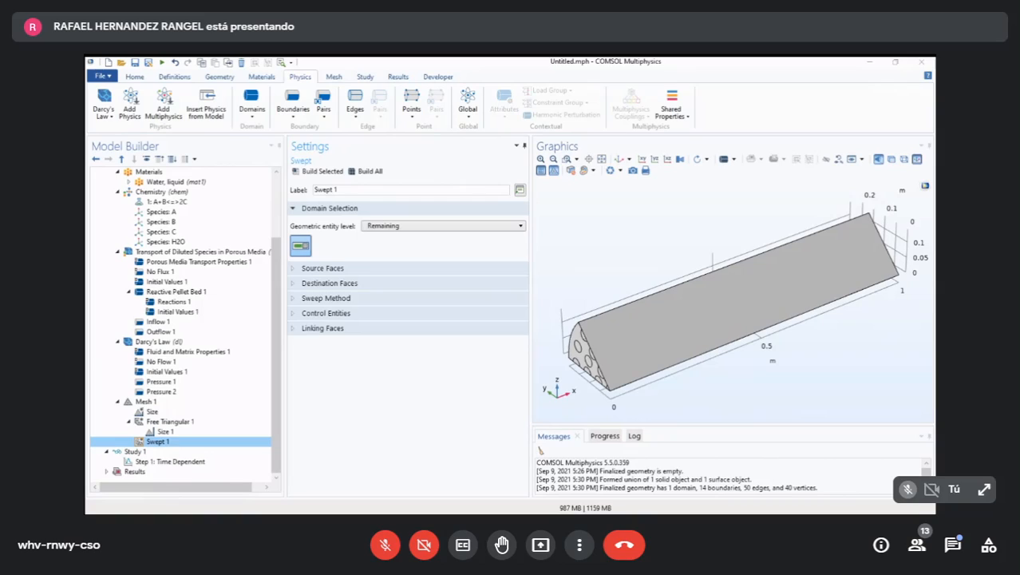
{"action": "right_click", "coordinate": [158, 441]}
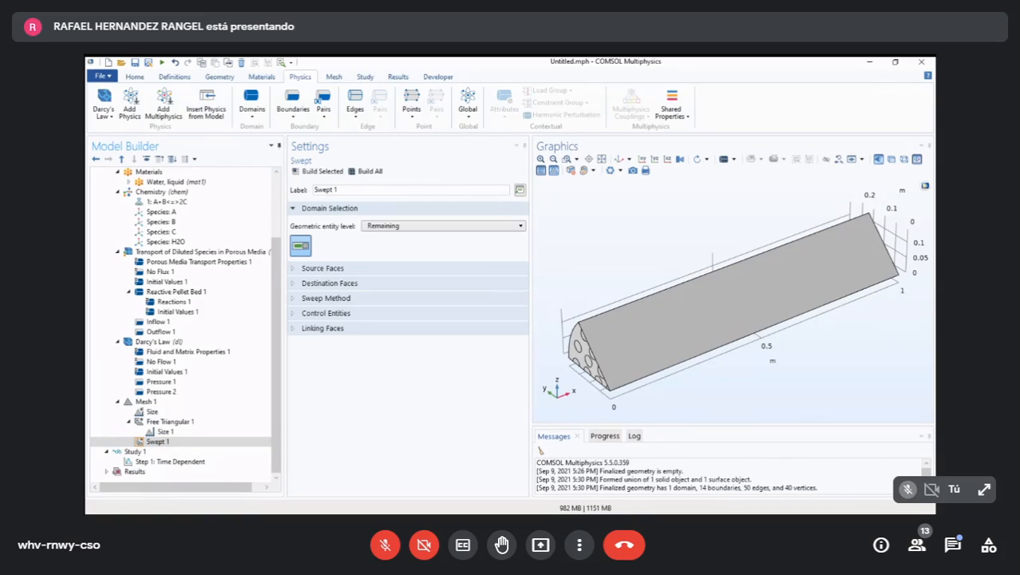
{"action": "left_click", "coordinate": [210, 292]}
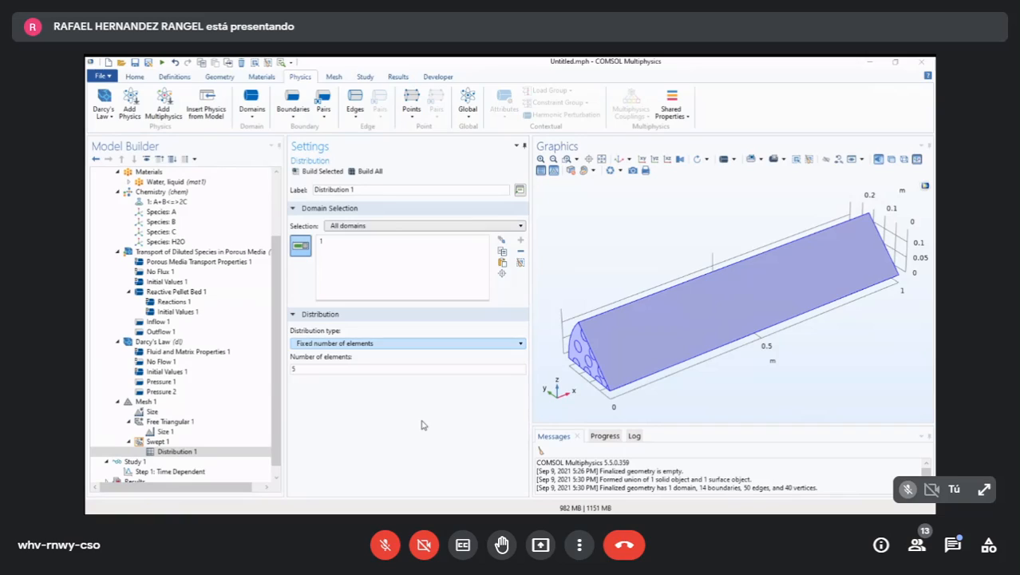
{"action": "left_click", "coordinate": [358, 344]}
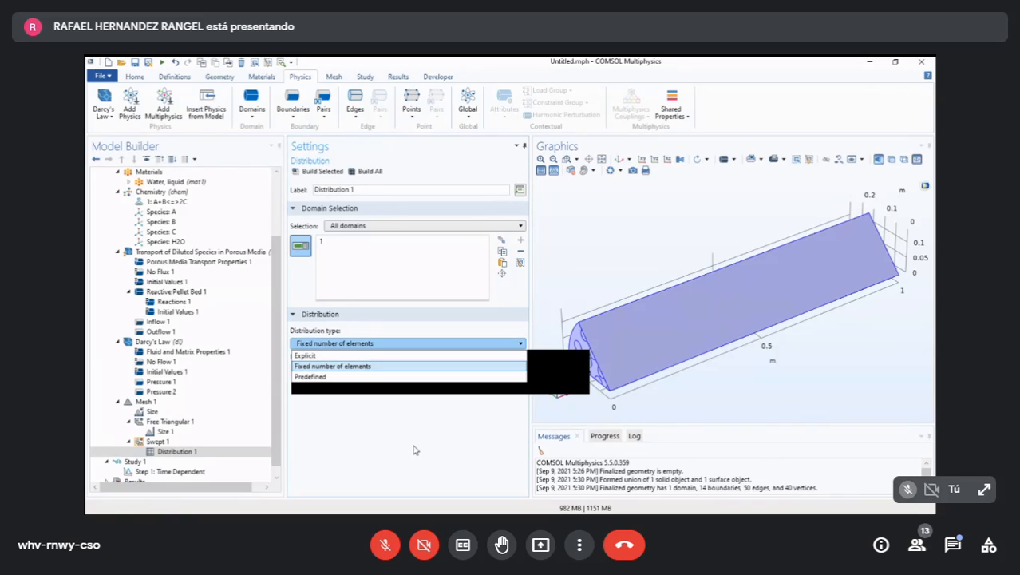
{"action": "left_click", "coordinate": [344, 377]}
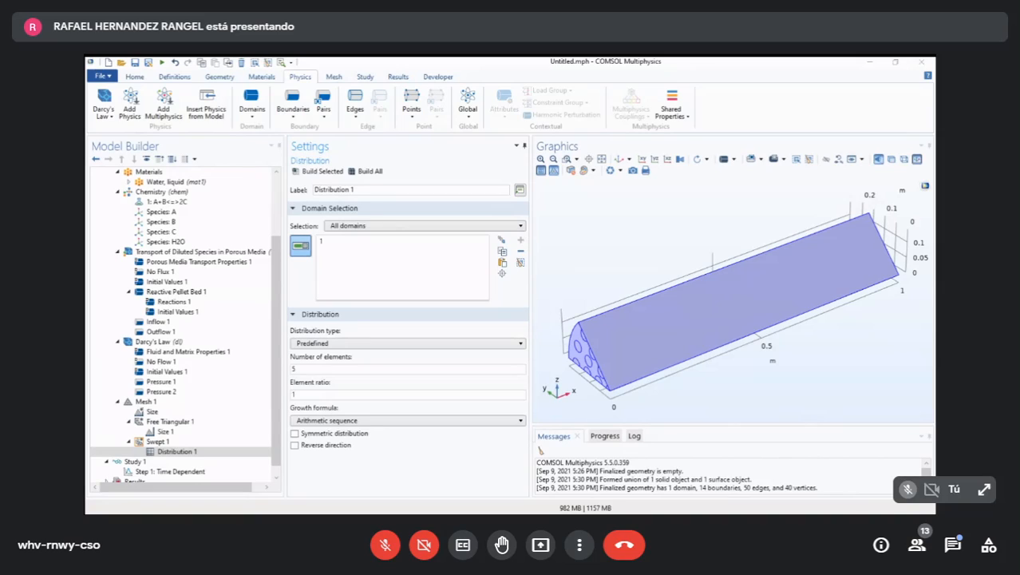
{"action": "left_click", "coordinate": [377, 450]}
{"action": "type", "text": "1"}
{"action": "type", "text": "5"}
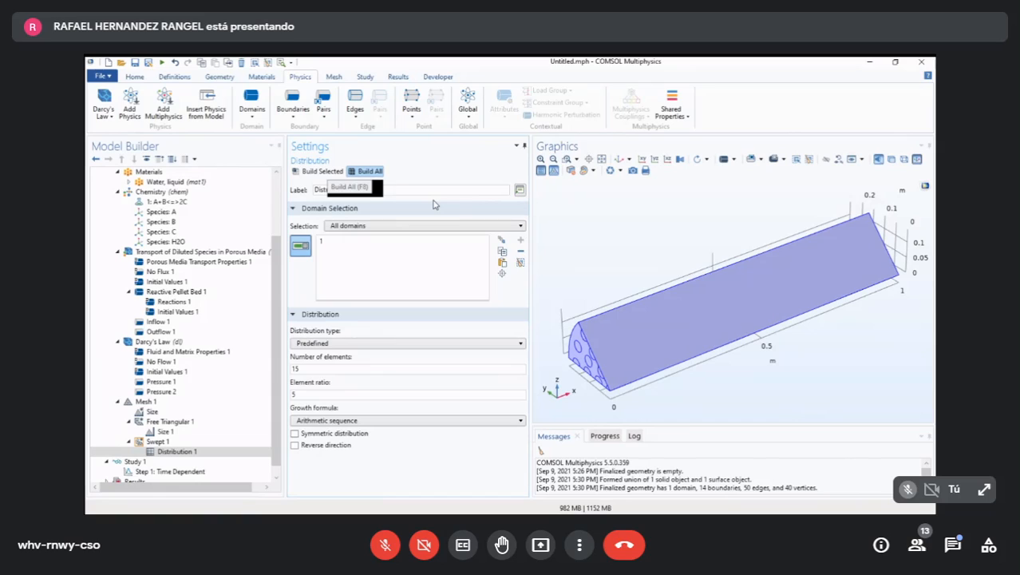
- Build the complete mesh and inspect its end face and the swept elements along the reactor
{"action": "key", "text": "F8"}
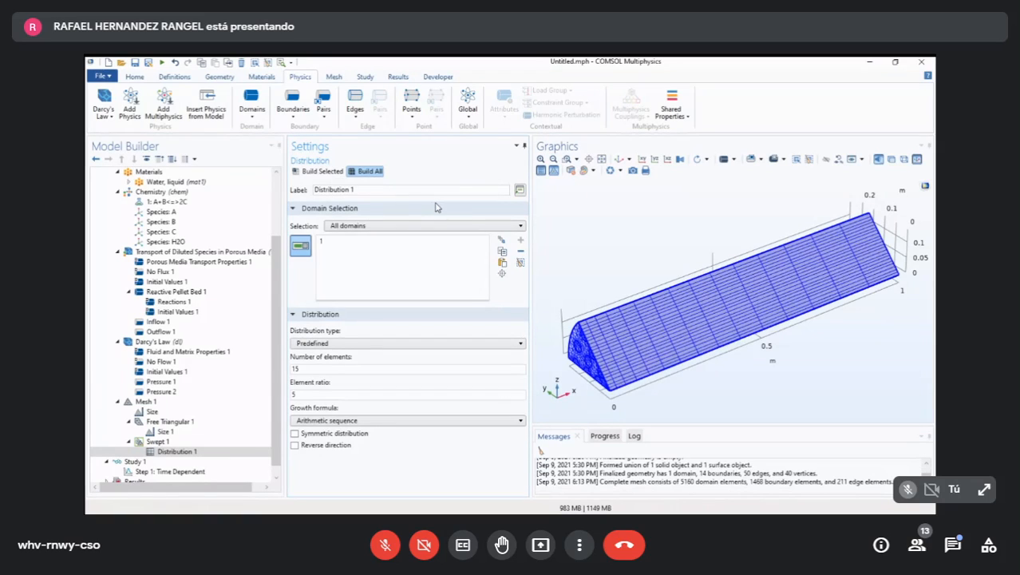
{"action": "left_click_drag", "start_coordinate": [757, 427], "coordinate": [853, 389]}
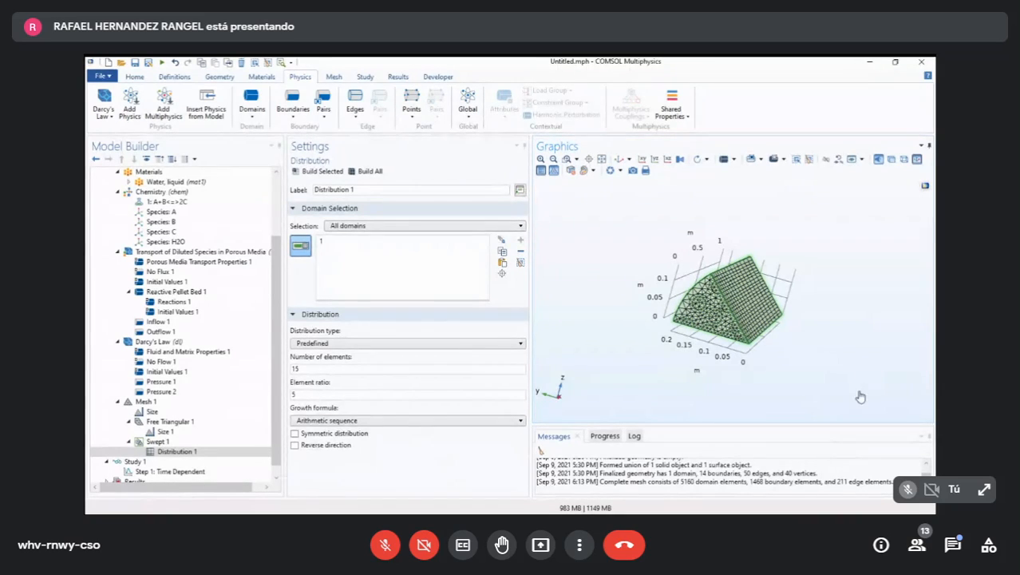
{"action": "left_click_drag", "start_coordinate": [876, 387], "coordinate": [787, 415]}
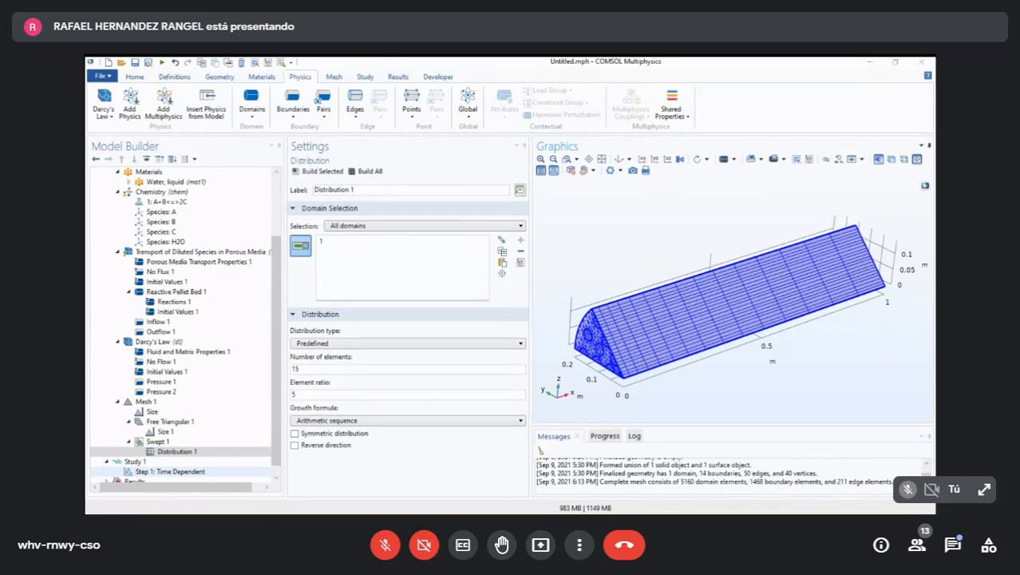
- Set the Time Dependent step's output times to range(0,10,180) and exclude Darcy's Law from its solved physics
{"action": "left_click", "coordinate": [170, 471]}
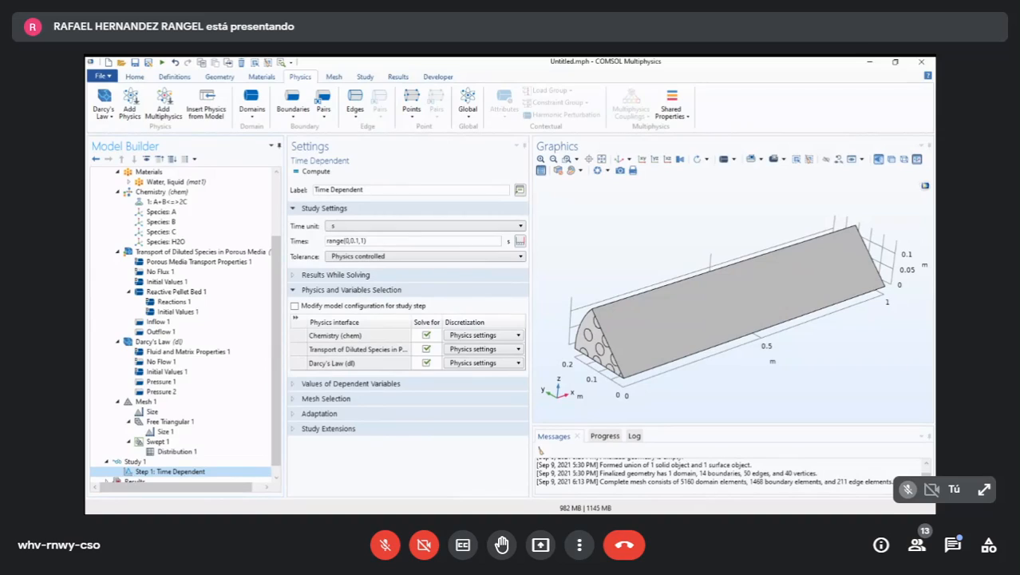
{"action": "left_click", "coordinate": [352, 241]}
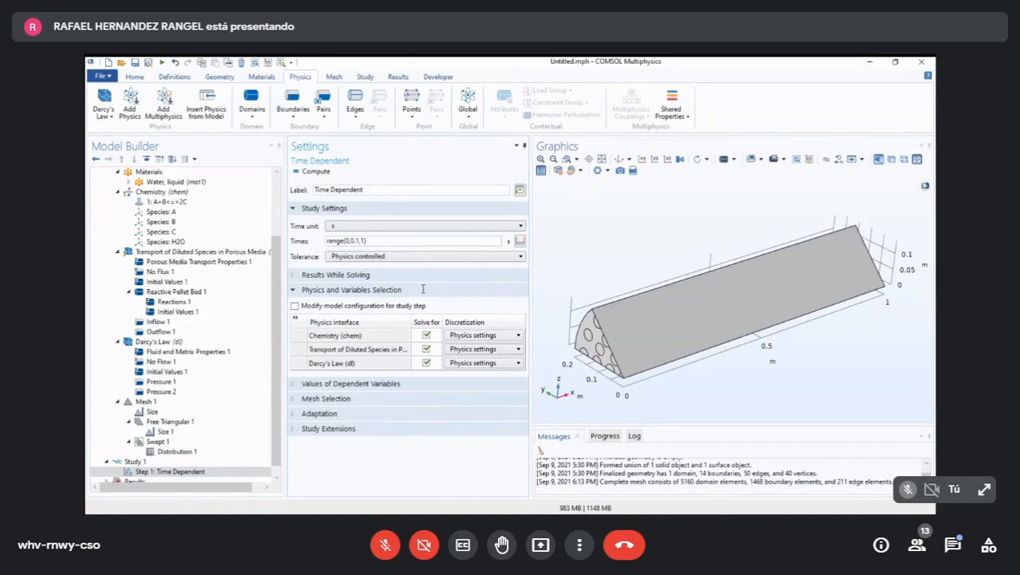
{"action": "key", "text": "BackSpace"}
{"action": "key", "text": "BackSpace"}
{"action": "key", "text": "BackSpace"}
{"action": "type", "text": "10,180"}
{"action": "scroll", "coordinate": [181, 422], "scroll_direction": "down", "scroll_amount": 1}
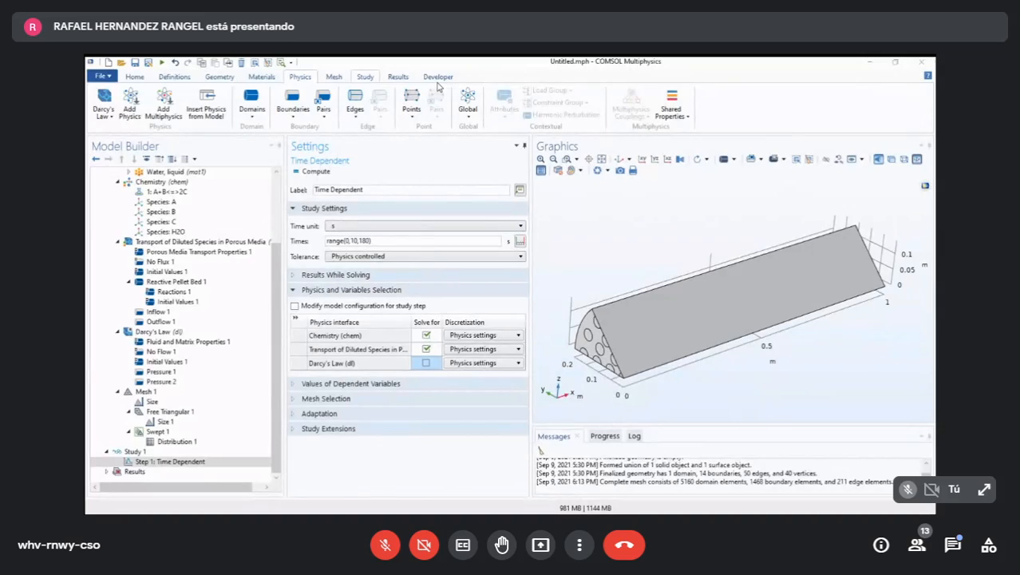
- Add a Stationary step to Study 1 and exclude Chemistry and Transport of Diluted Species from its solved physics
{"action": "left_click", "coordinate": [364, 78]}
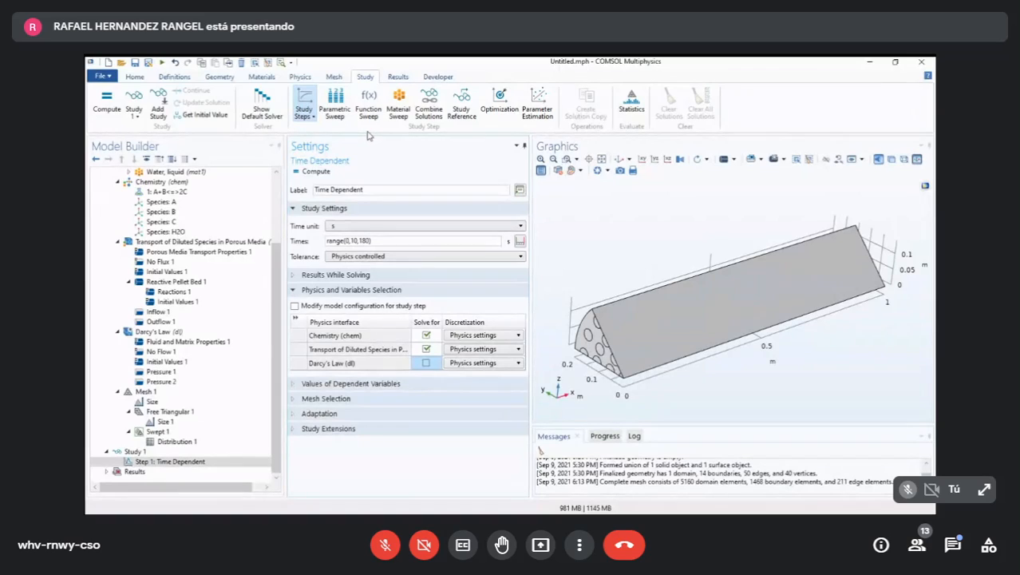
{"action": "left_click", "coordinate": [304, 108]}
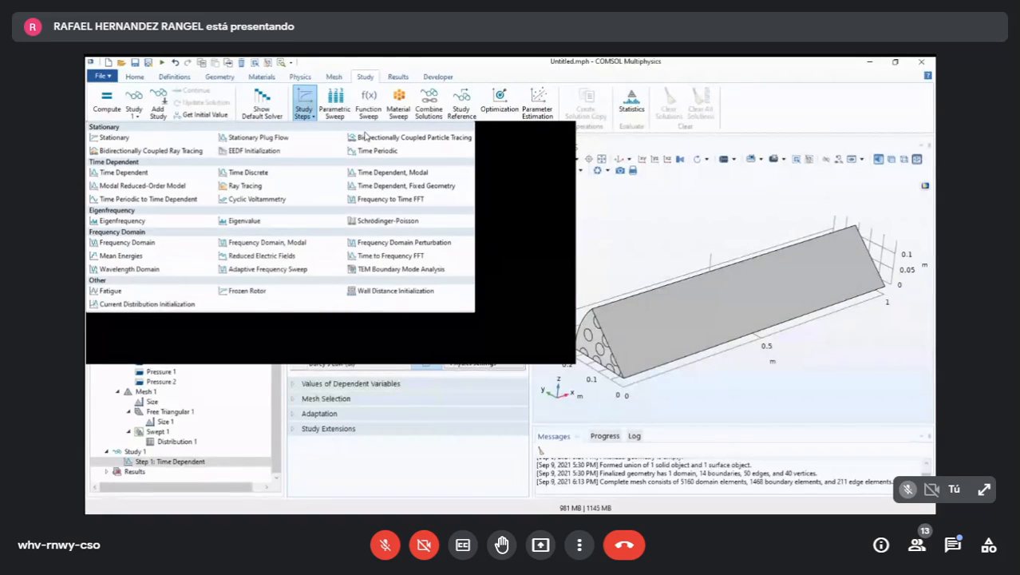
{"action": "mouse_move", "coordinate": [143, 164]}
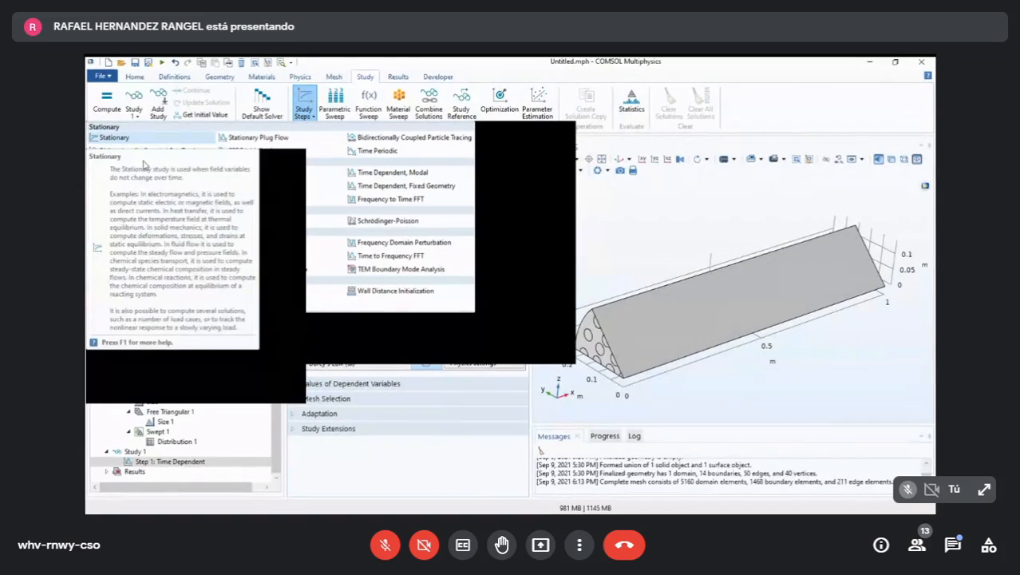
{"action": "left_click", "coordinate": [124, 137]}
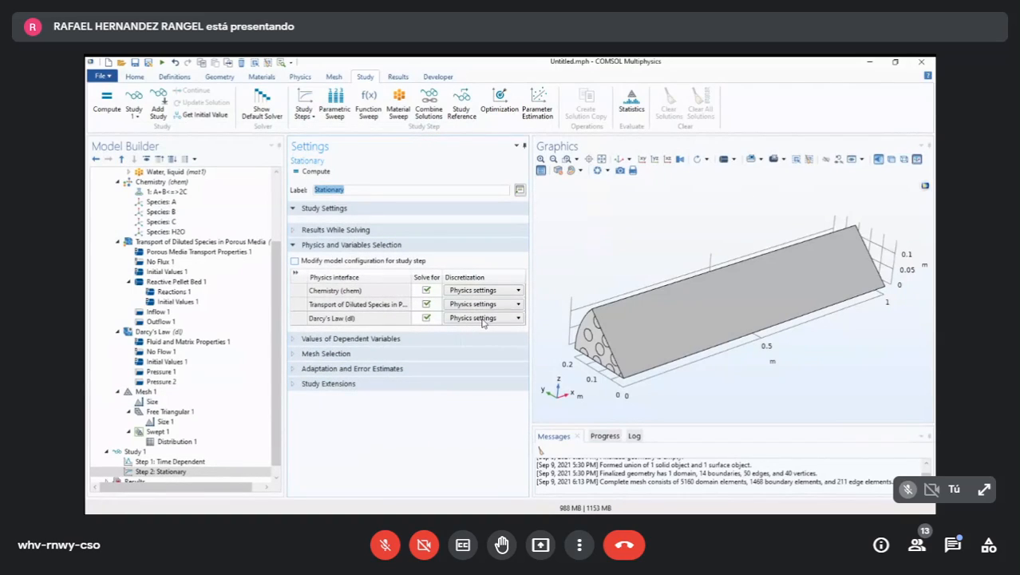
{"action": "left_click", "coordinate": [426, 291]}
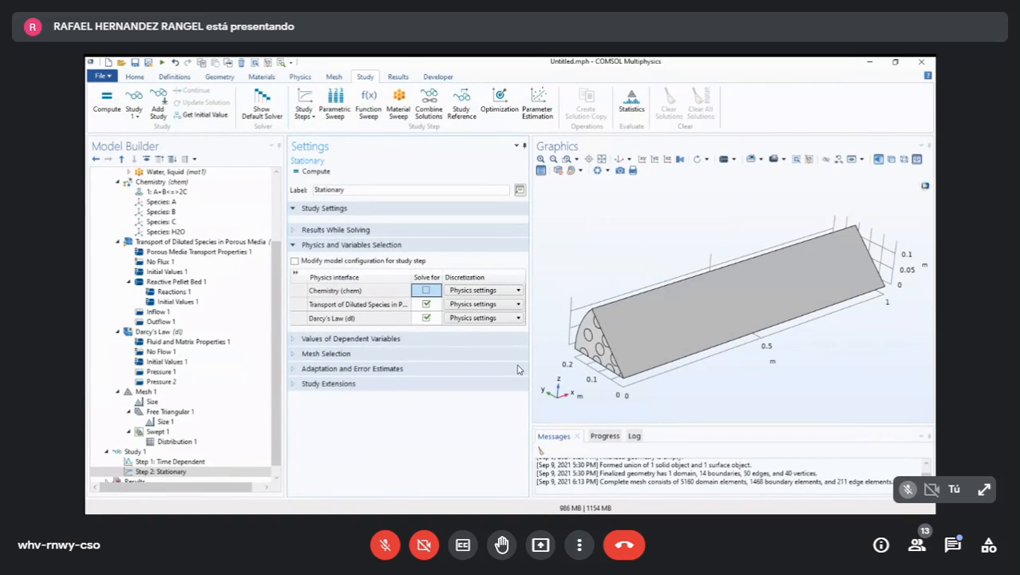
{"action": "left_click", "coordinate": [426, 304]}
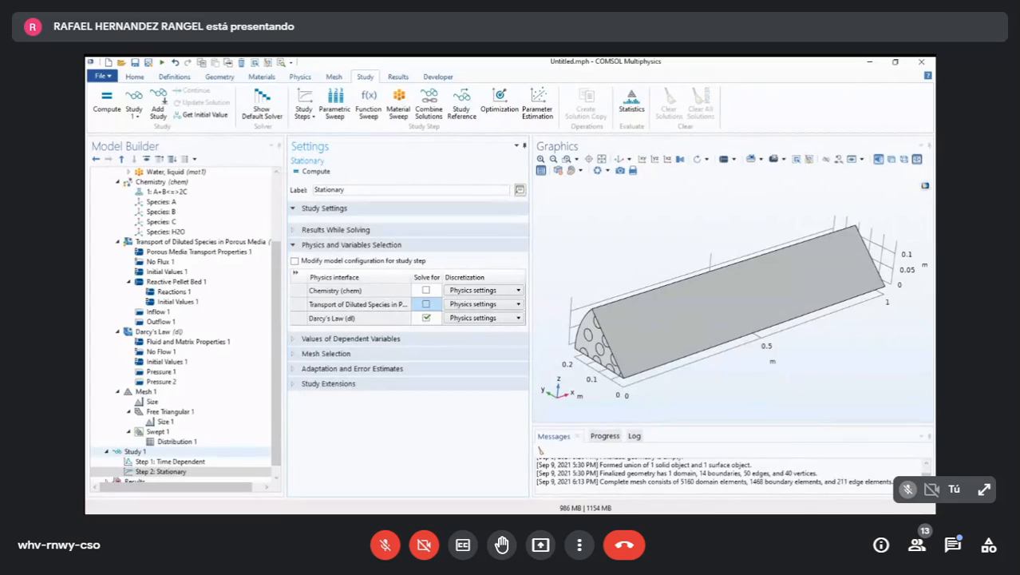
- Move the Stationary step ahead of the Time Dependent step in Study 1
{"action": "scroll", "coordinate": [176, 455], "scroll_direction": "down", "scroll_amount": 1}
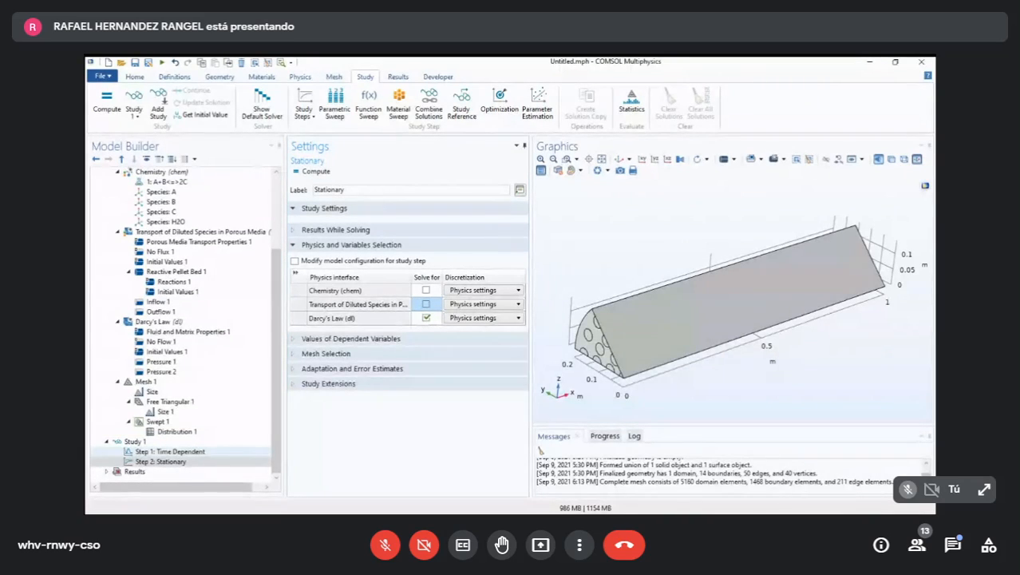
{"action": "left_click", "coordinate": [170, 451]}
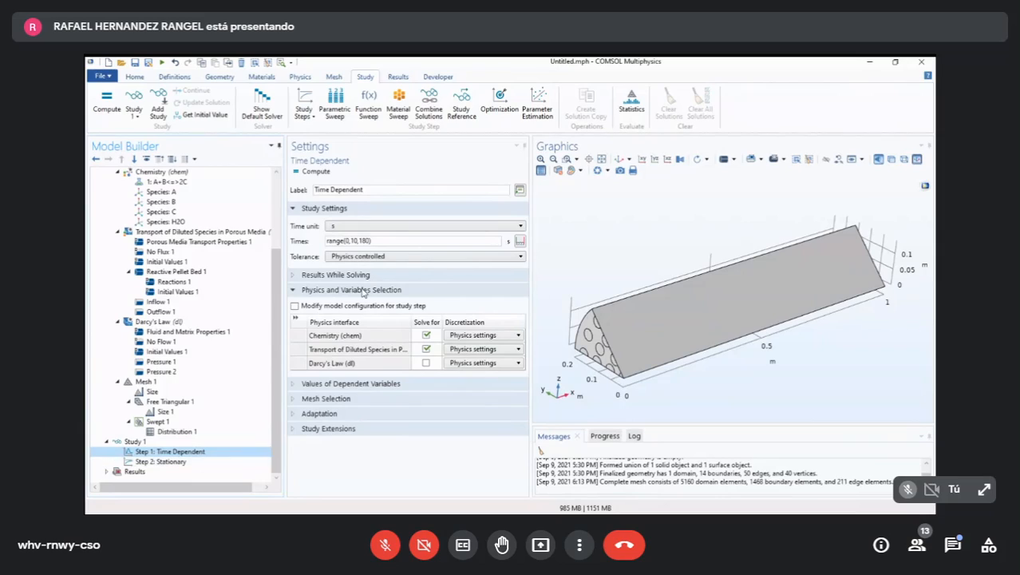
{"action": "left_click", "coordinate": [163, 461]}
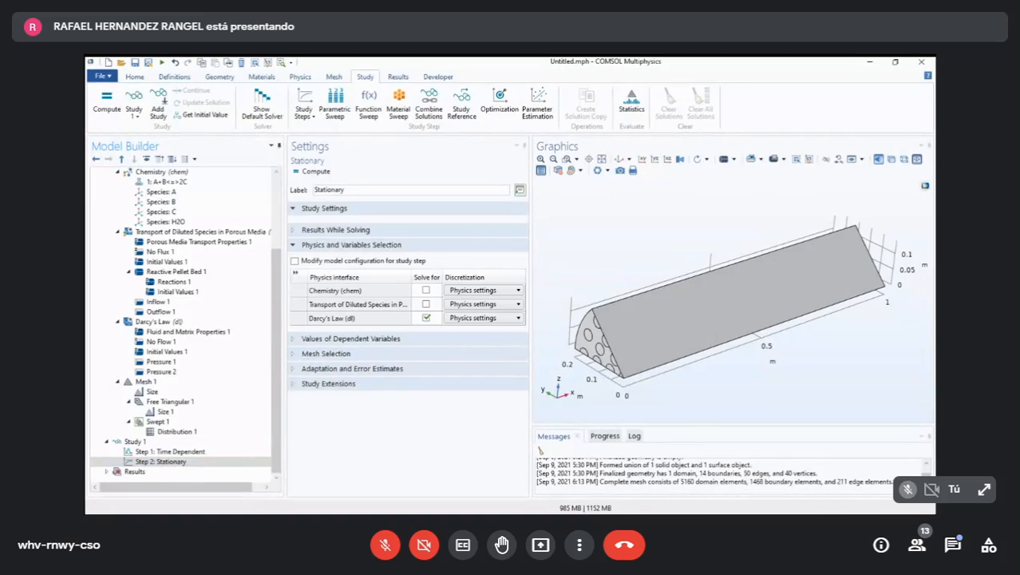
{"action": "key", "text": "ctrl+Up"}
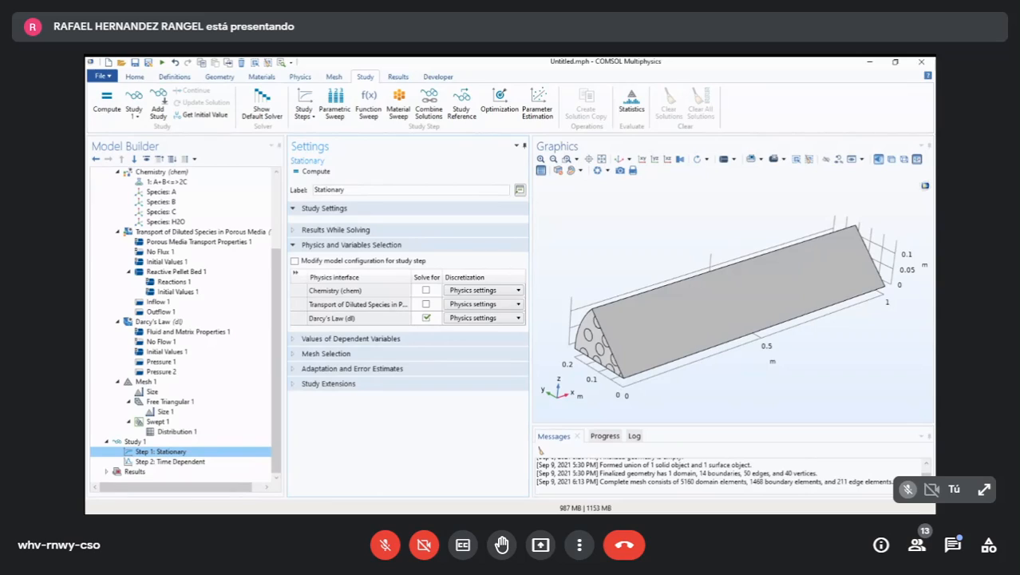
- Review which physics interfaces the Stationary and Time Dependent steps of Study 1 solve for
{"action": "left_click", "coordinate": [170, 461]}
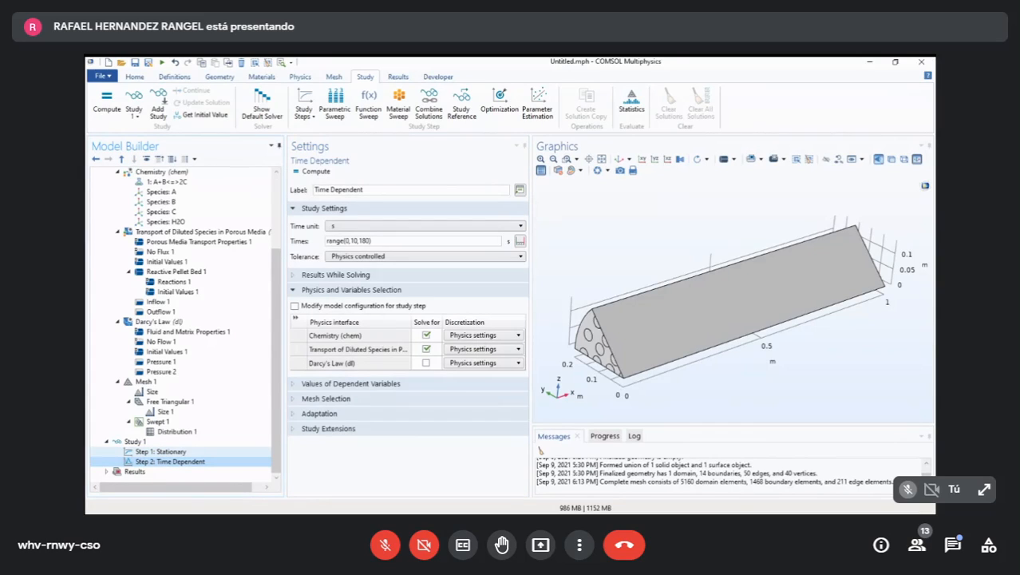
{"action": "left_click", "coordinate": [160, 452]}
{"action": "left_click", "coordinate": [170, 462]}
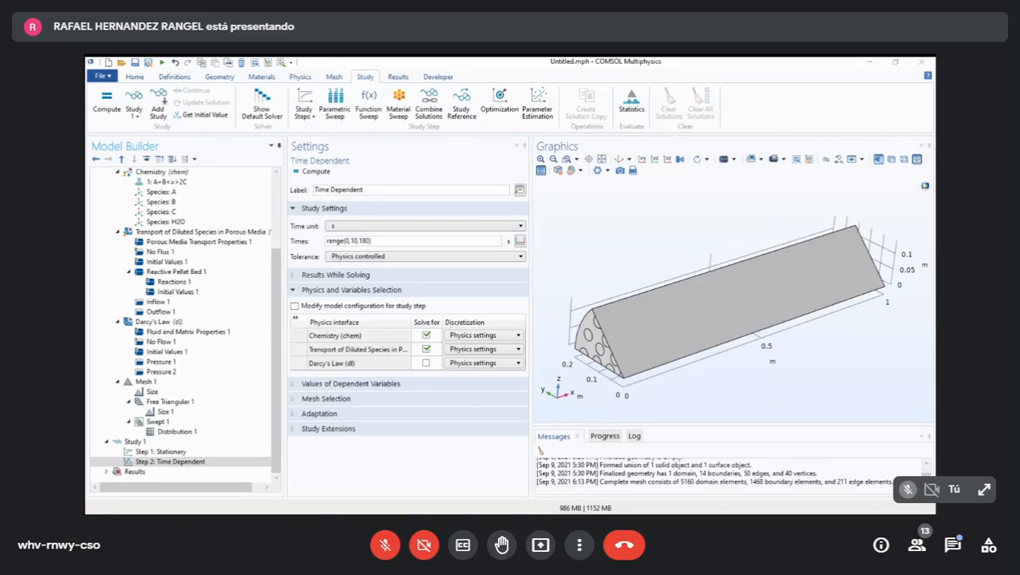
{"action": "left_click", "coordinate": [162, 452]}
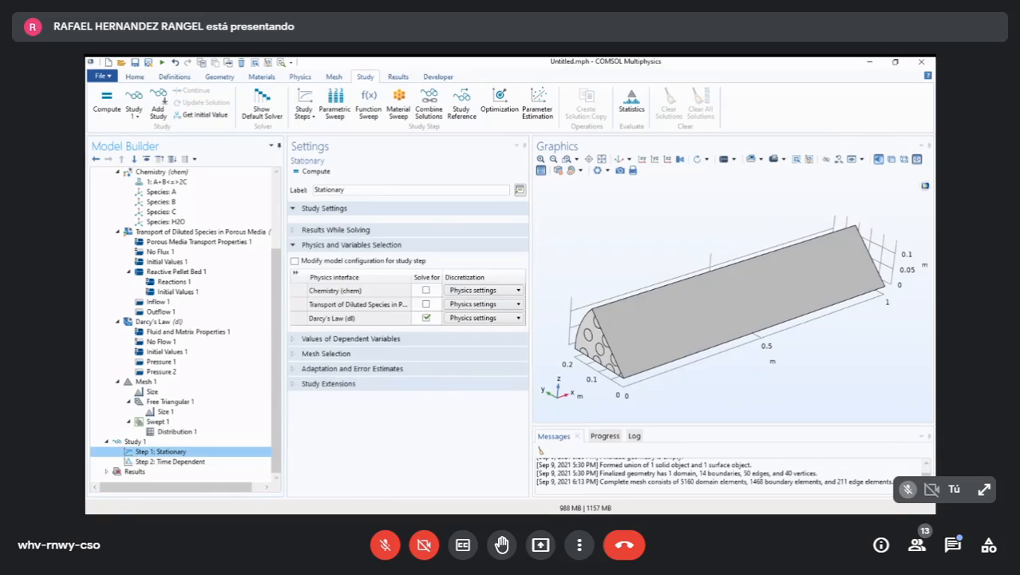
{"action": "left_click", "coordinate": [170, 462]}
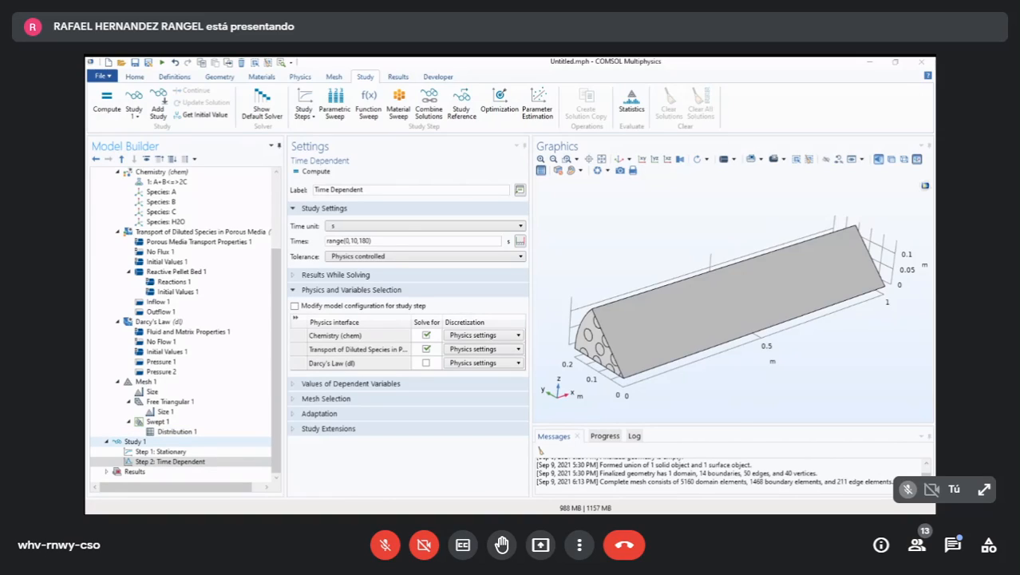
{"action": "left_click", "coordinate": [436, 85]}
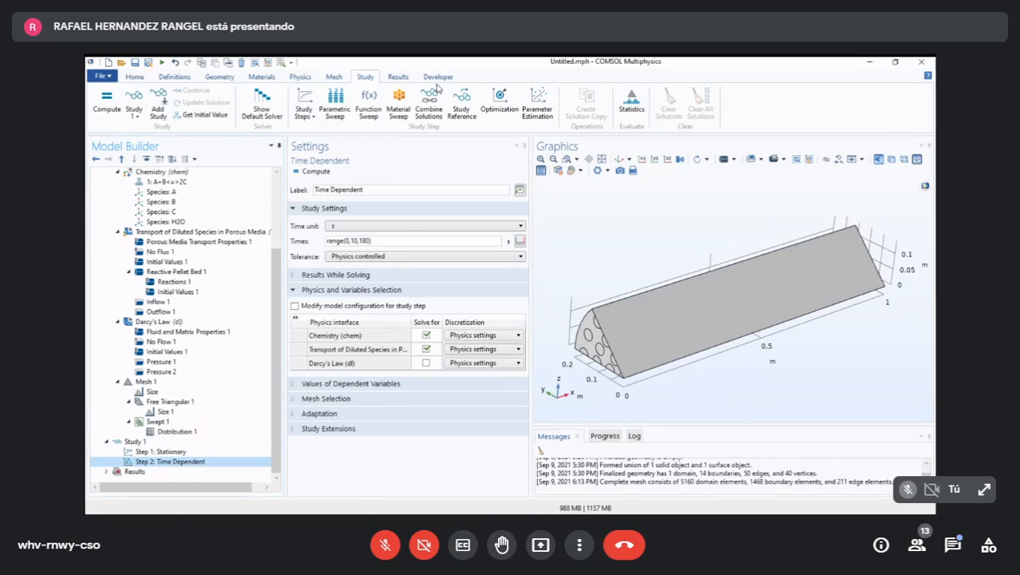
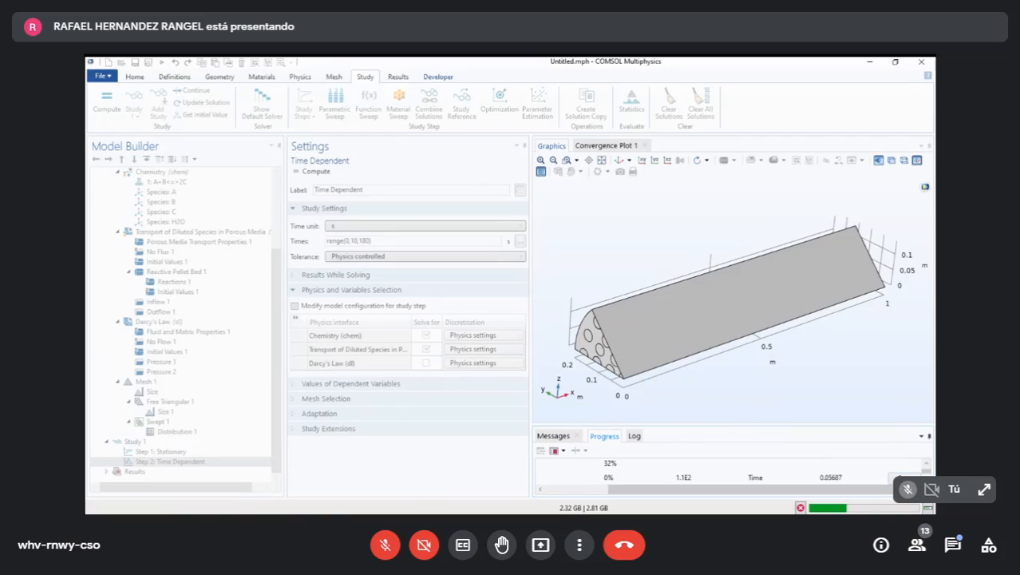
{"action": "left_click_drag", "start_coordinate": [696, 489], "coordinate": [761, 489]}
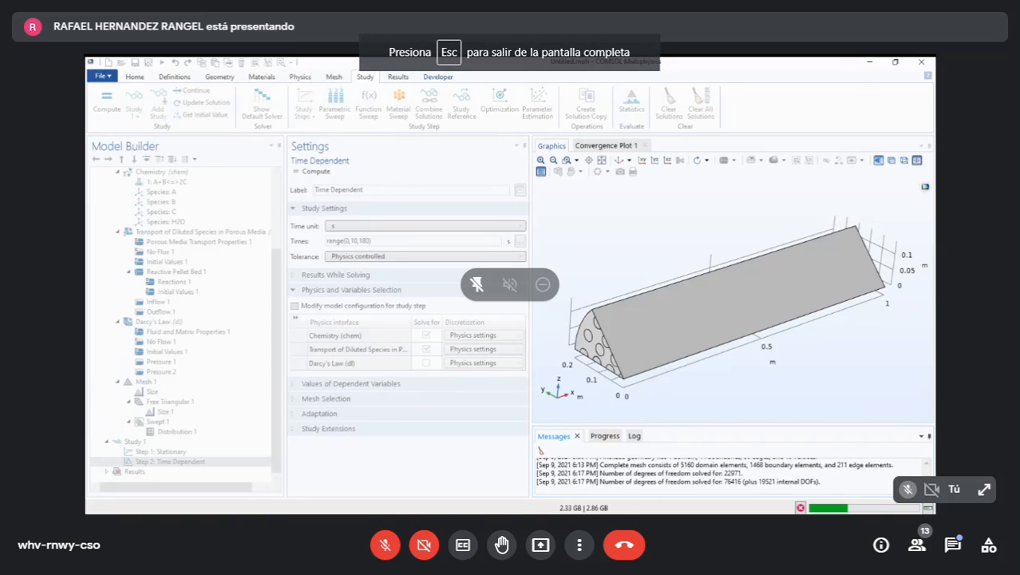
{"action": "key", "text": "Escape"}
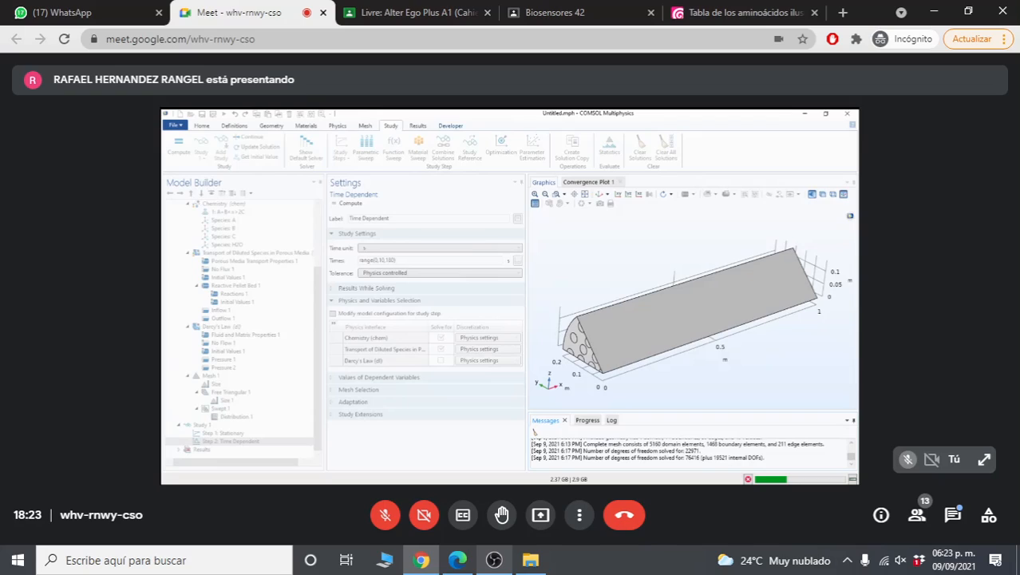
{"action": "left_click", "coordinate": [494, 559]}
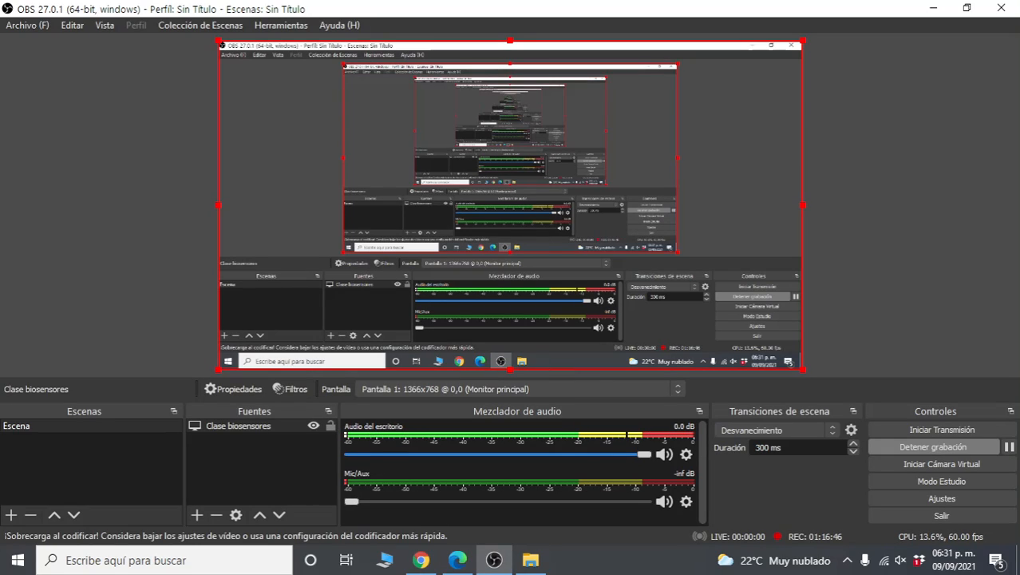
{"action": "left_click", "coordinate": [421, 560]}
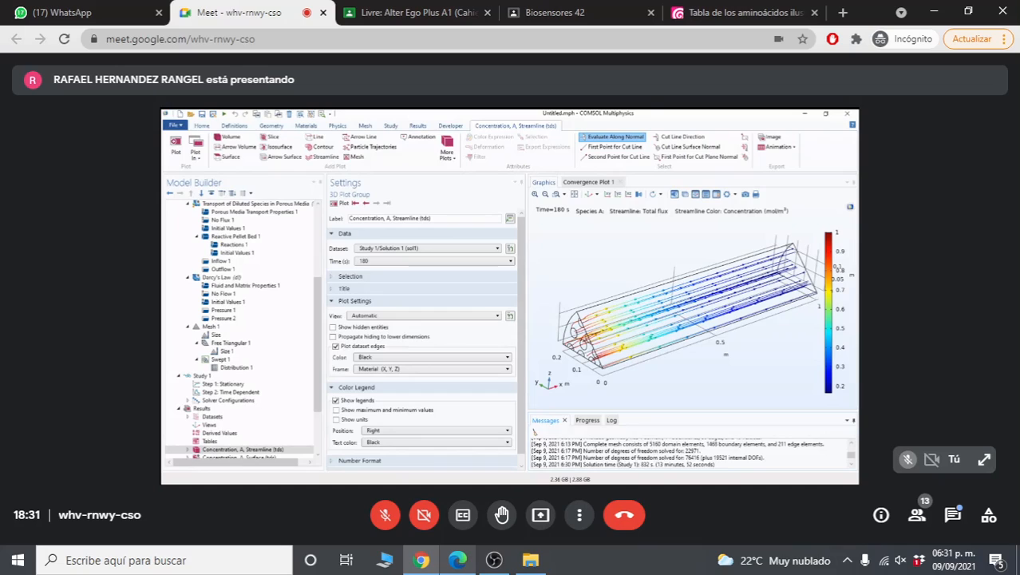
{"action": "key", "text": "F11"}
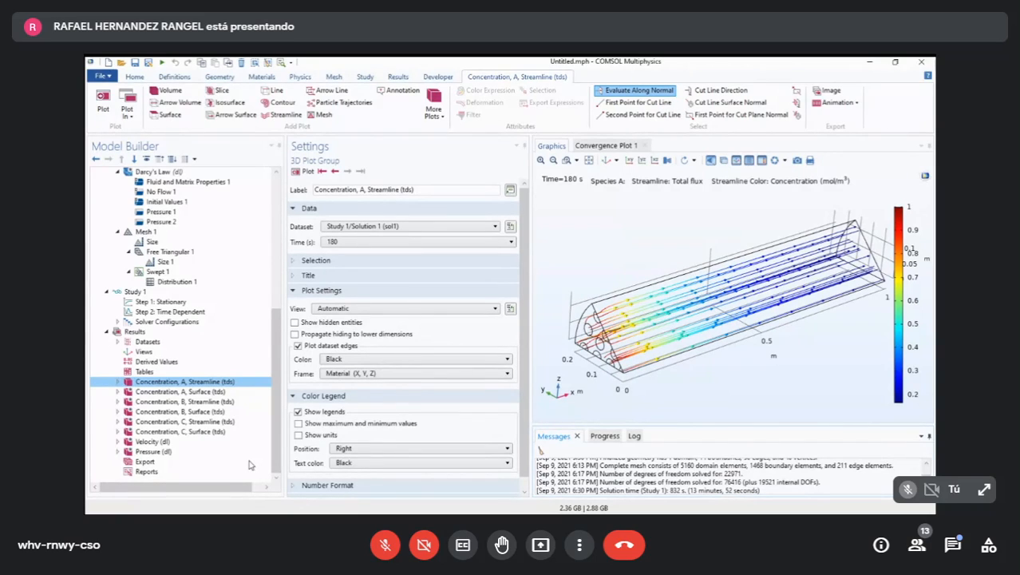
{"action": "key", "text": "F11"}
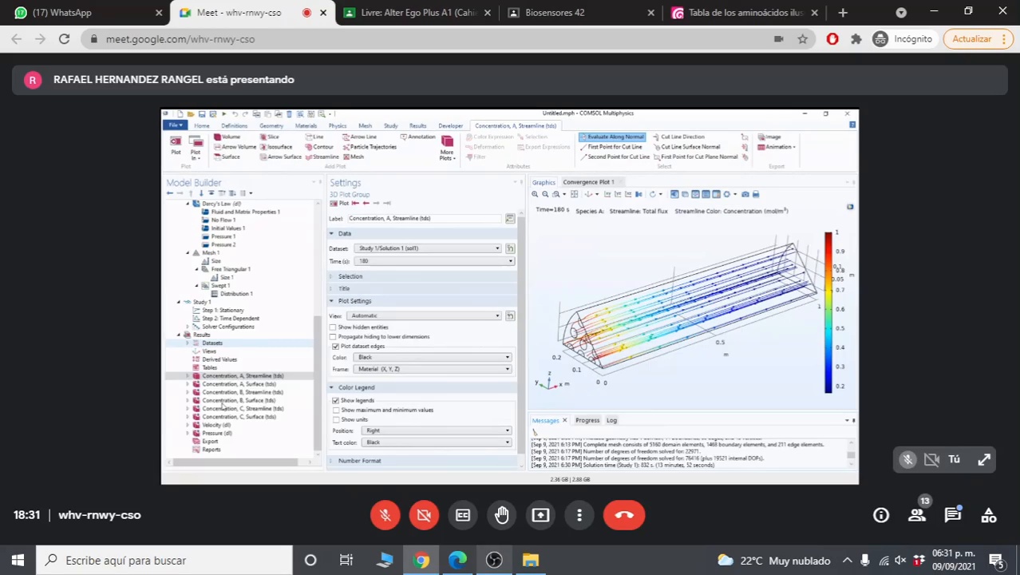
{"action": "left_click", "coordinate": [494, 559]}
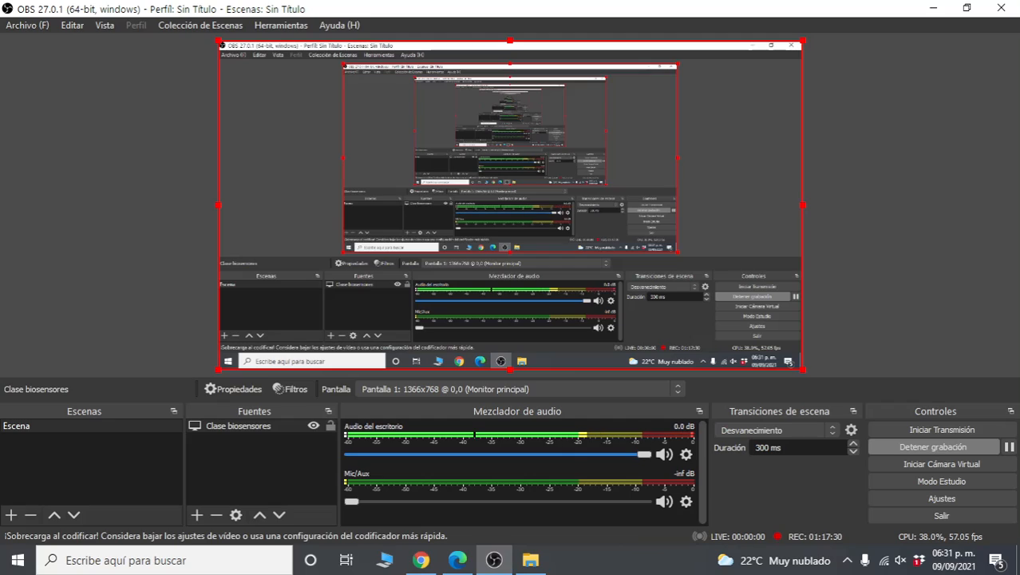
{"action": "left_click", "coordinate": [1009, 447]}
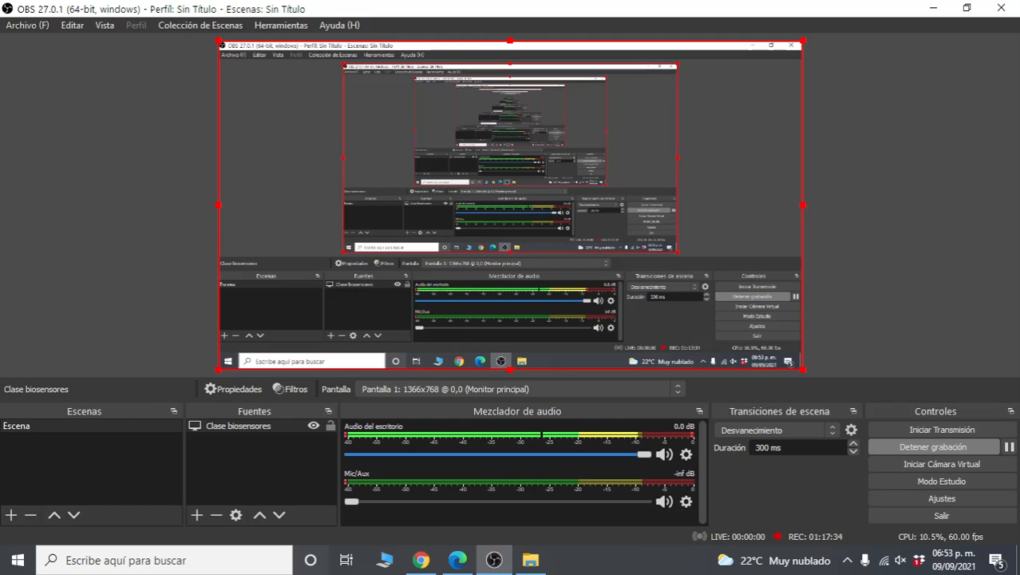
{"action": "left_click", "coordinate": [421, 559]}
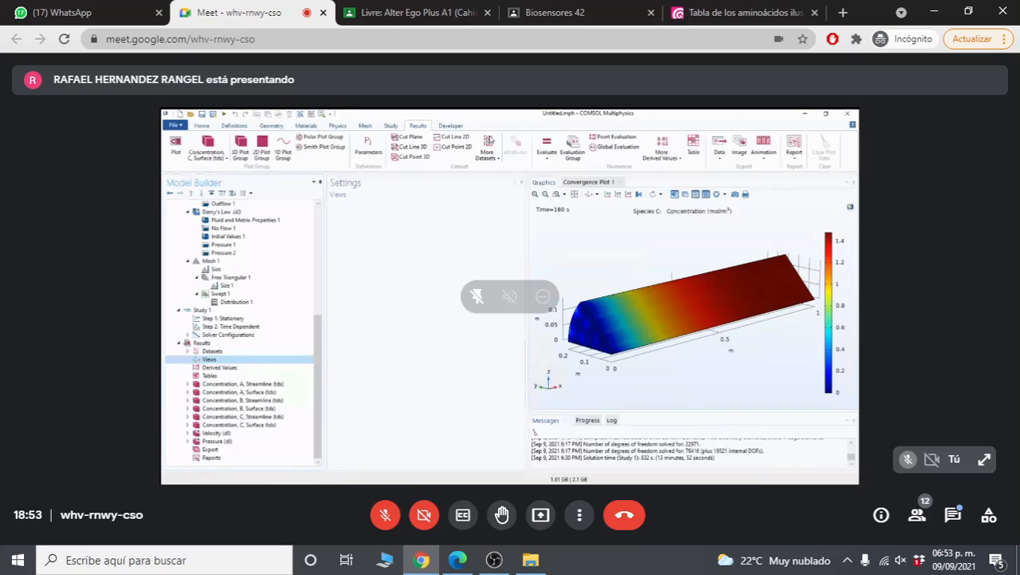
{"action": "key", "text": "F11"}
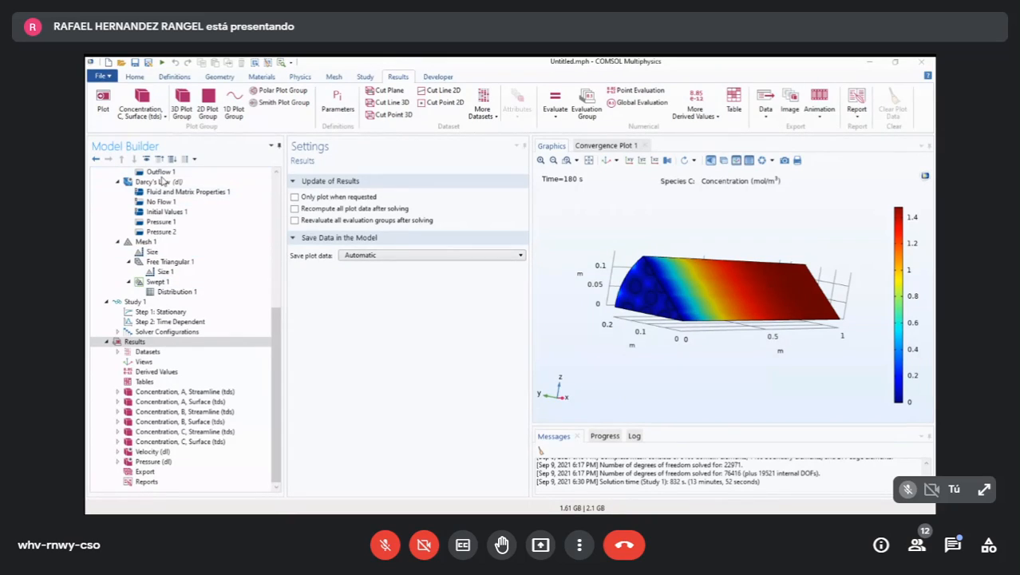
- Add a 3D view under the Views node of the Results
{"action": "scroll", "coordinate": [183, 264], "scroll_direction": "up", "scroll_amount": 3}
{"action": "scroll", "coordinate": [202, 304], "scroll_direction": "down", "scroll_amount": 3}
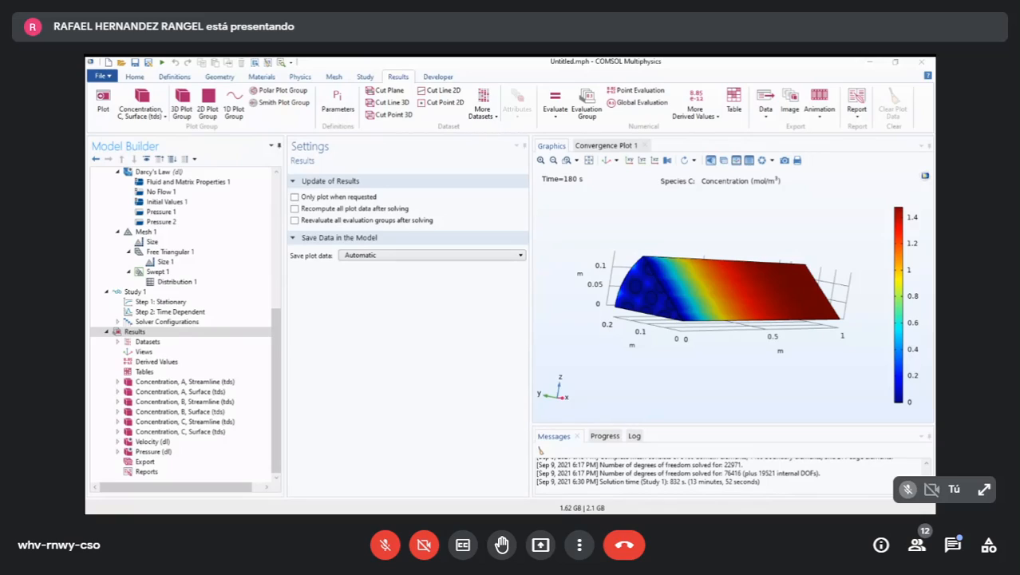
{"action": "key", "text": "Down"}
{"action": "key", "text": "Down"}
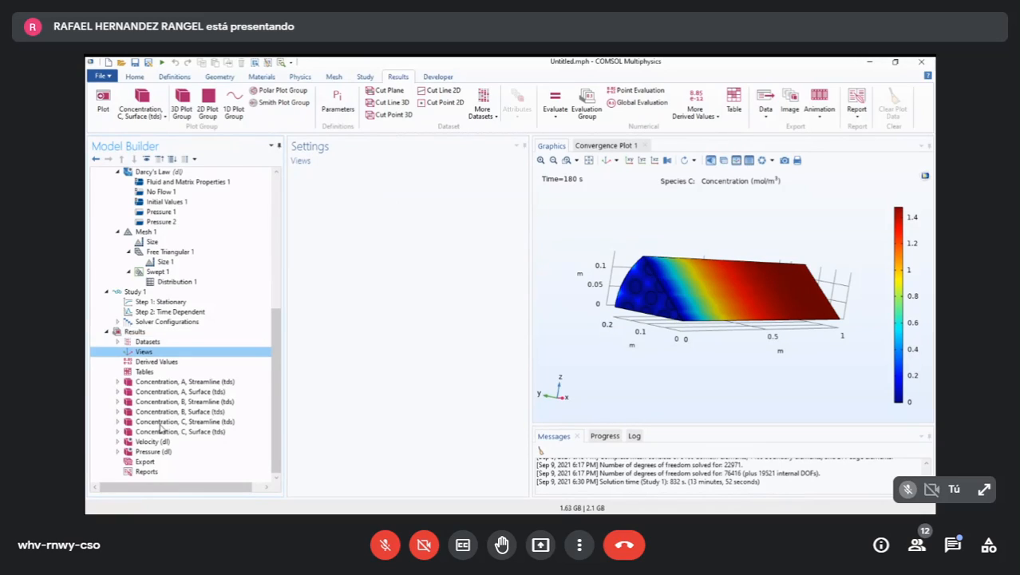
{"action": "left_click", "coordinate": [137, 332]}
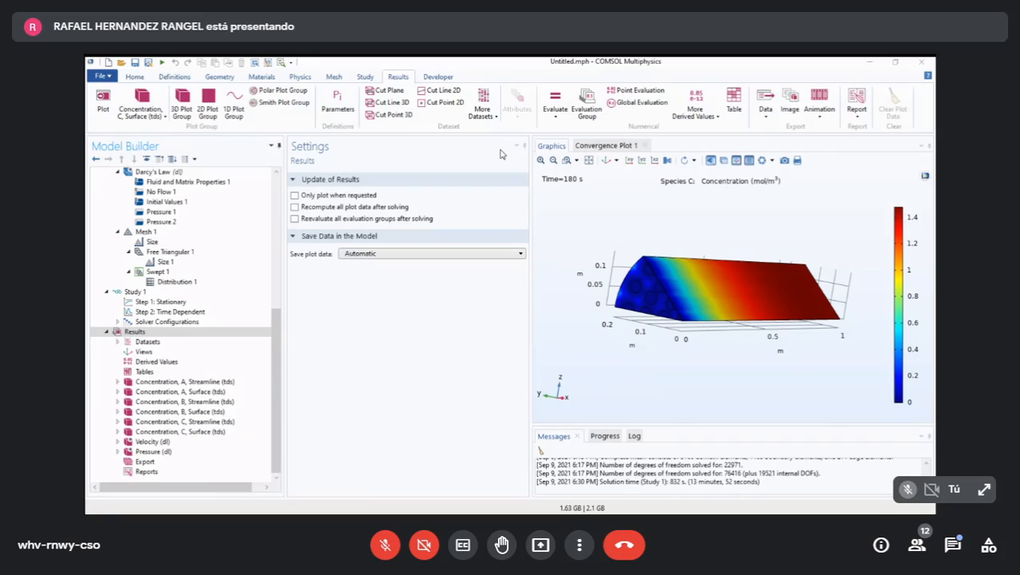
{"action": "left_click", "coordinate": [502, 154]}
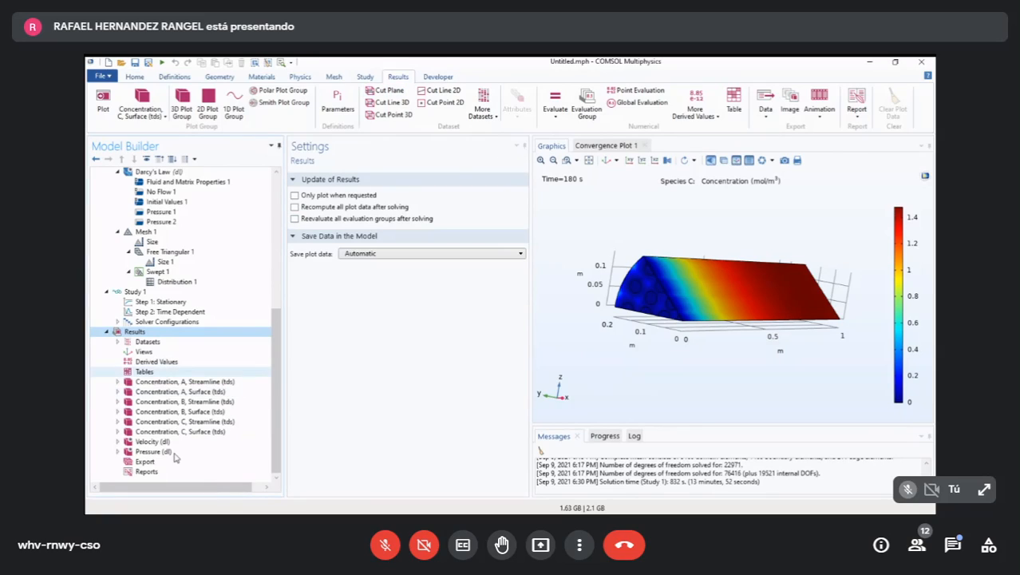
{"action": "left_click", "coordinate": [144, 351]}
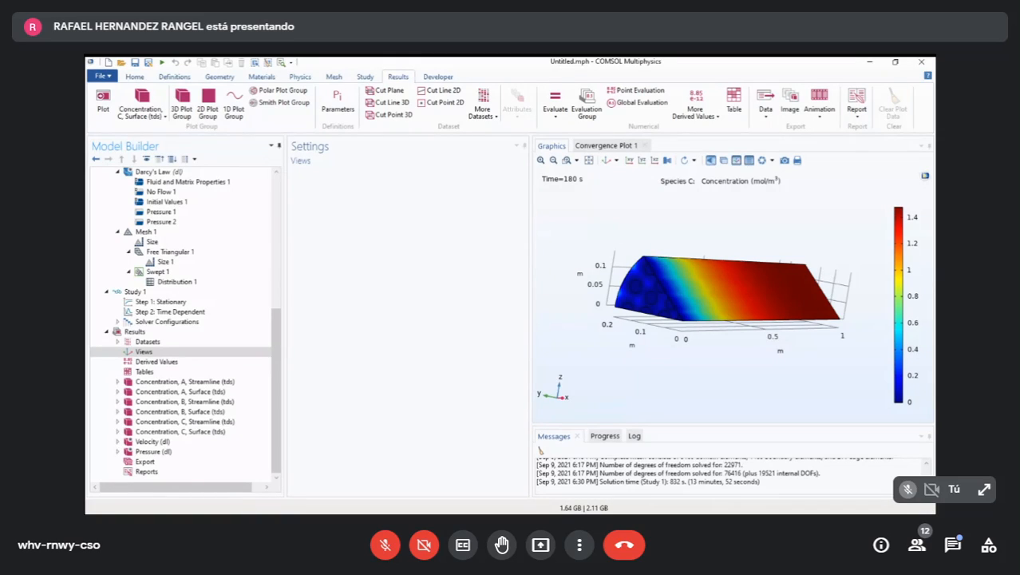
{"action": "left_click", "coordinate": [226, 440]}
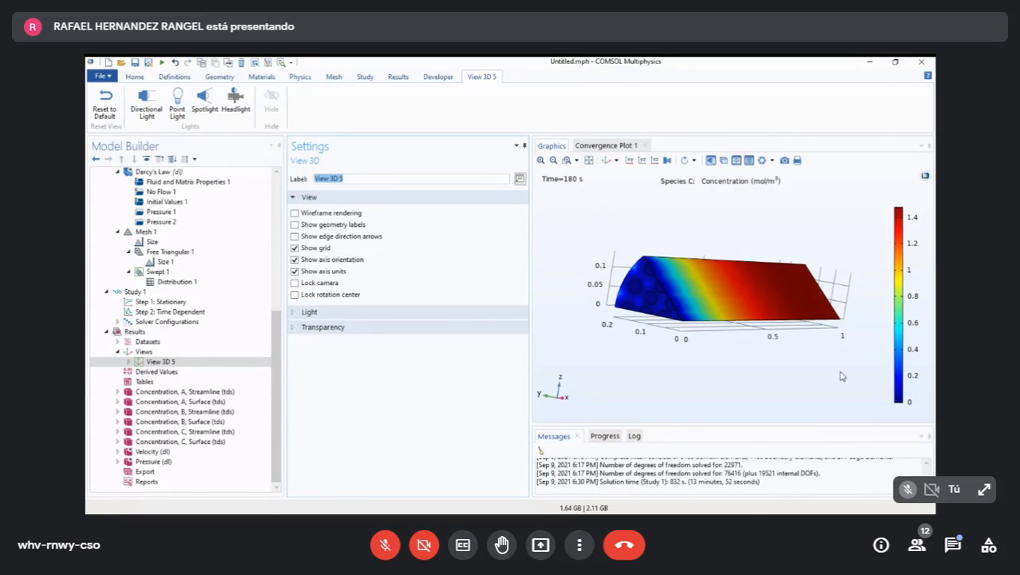
- Orient the reactor as a tilted upright column with its inlet end down, fit it to the window and lock View 3D 5's camera
{"action": "left_click_drag", "start_coordinate": [841, 376], "coordinate": [880, 479]}
{"action": "left_click_drag", "start_coordinate": [861, 370], "coordinate": [878, 344]}
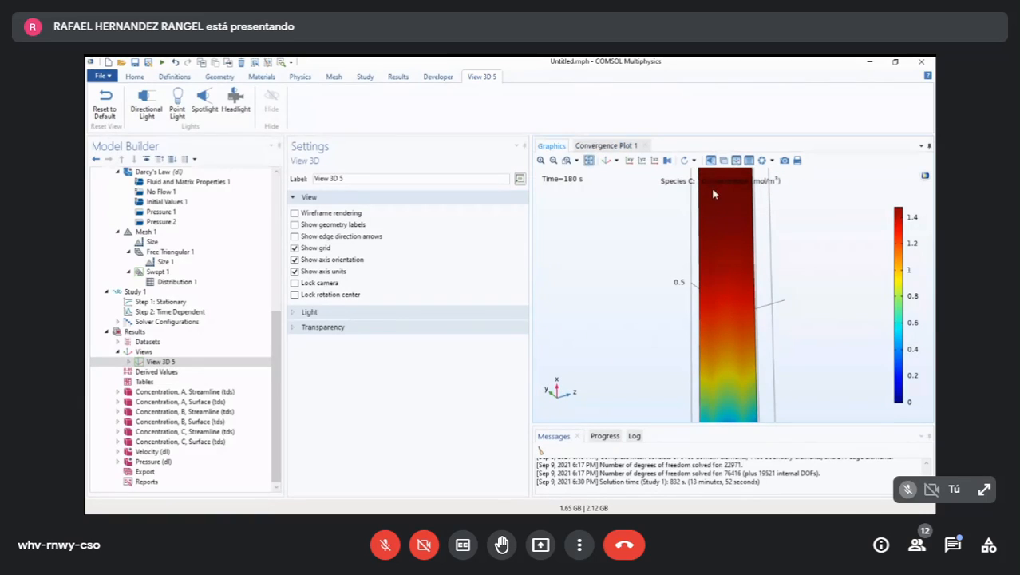
{"action": "left_click", "coordinate": [589, 159]}
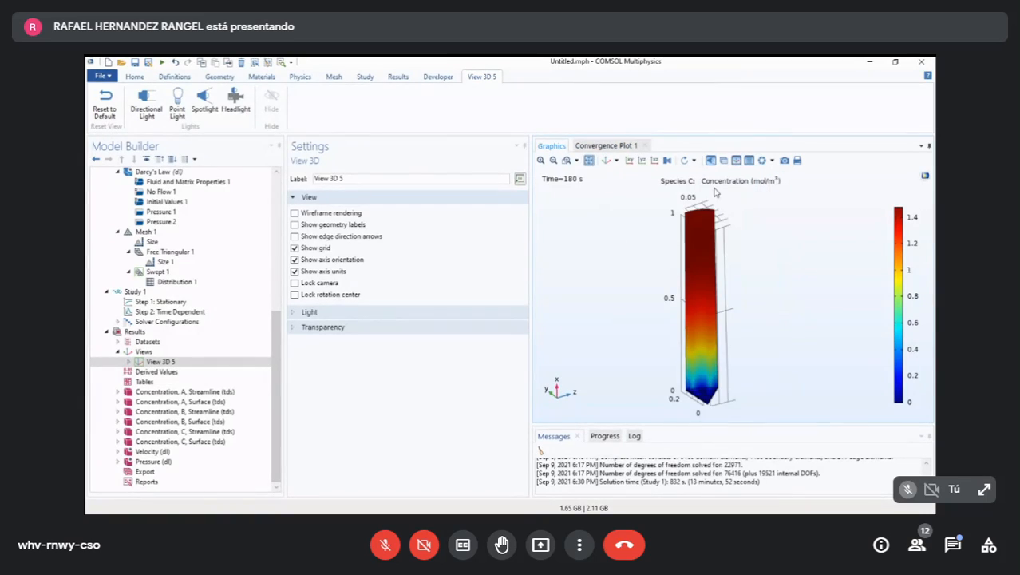
{"action": "left_click_drag", "start_coordinate": [859, 419], "coordinate": [716, 422]}
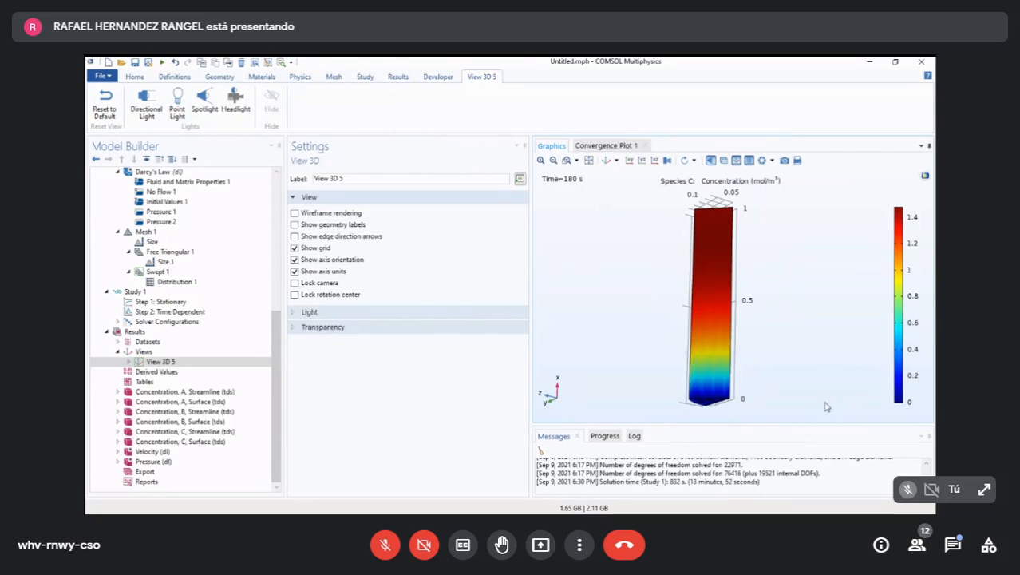
{"action": "left_click_drag", "start_coordinate": [873, 421], "coordinate": [839, 410]}
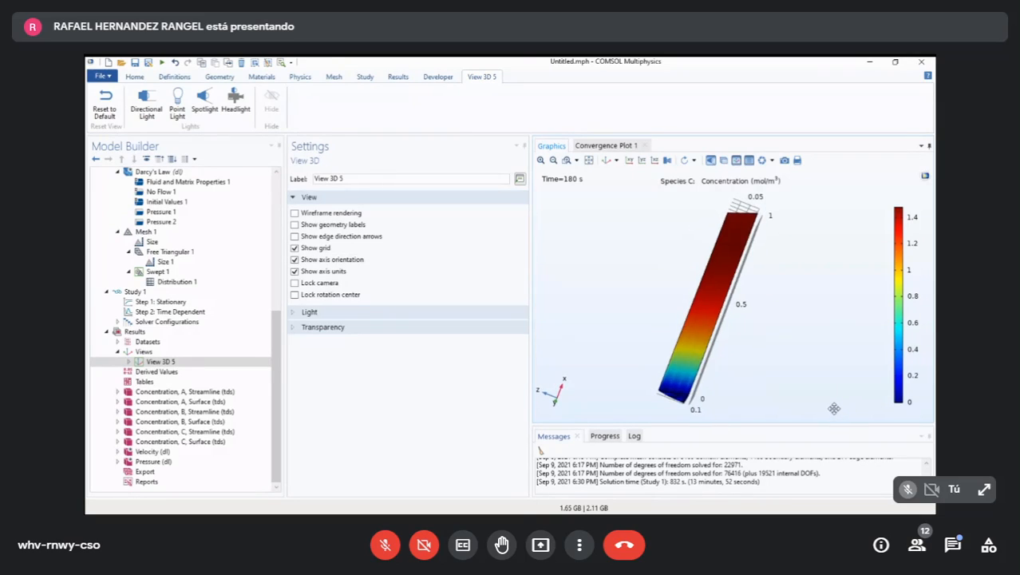
{"action": "left_click", "coordinate": [294, 283]}
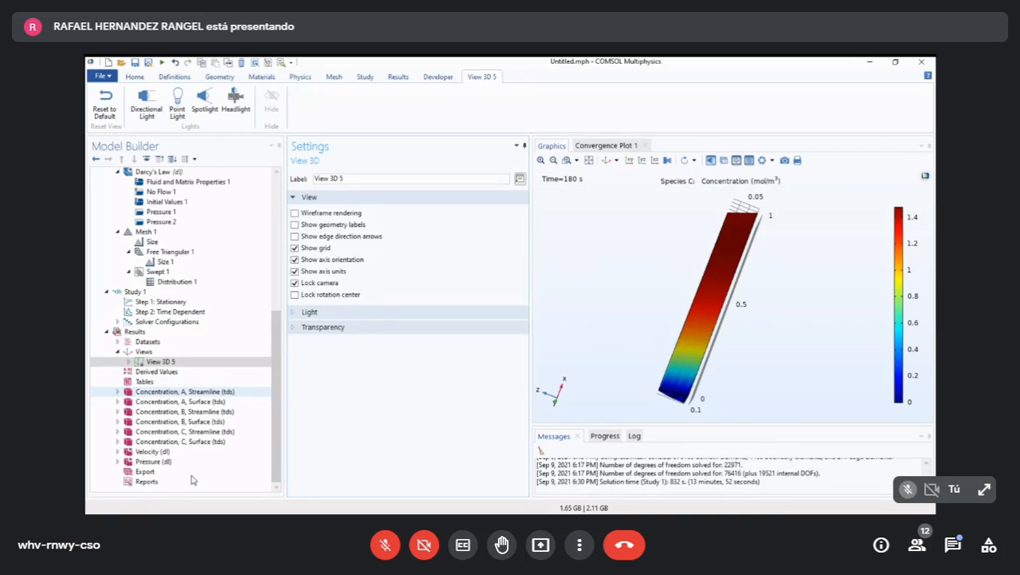
- Compare the species A streamline plot and its plot settings with the orientation stored in View 3D 5
{"action": "left_click", "coordinate": [191, 392]}
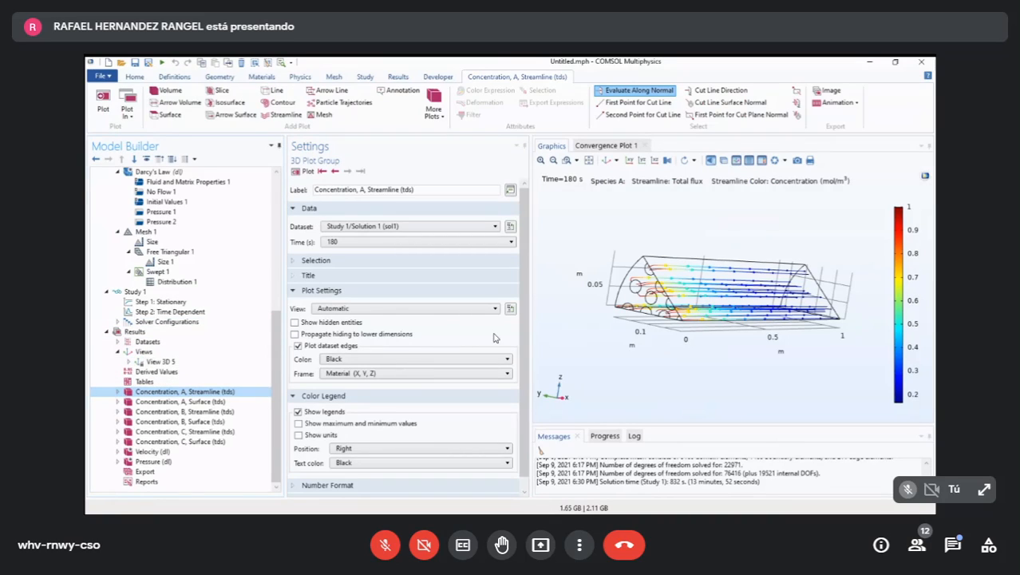
{"action": "scroll", "coordinate": [473, 362], "scroll_direction": "down", "scroll_amount": 1}
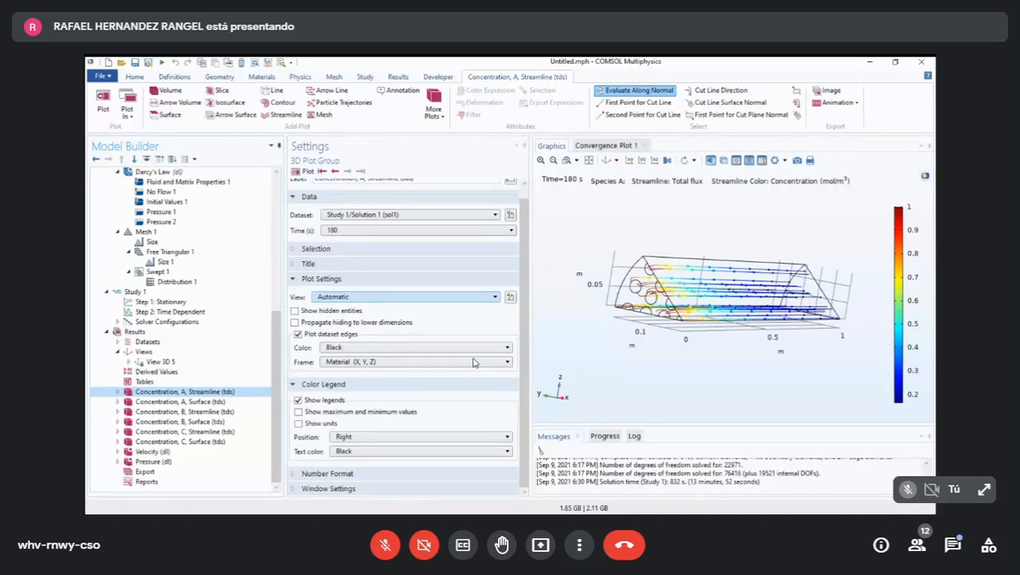
{"action": "scroll", "coordinate": [473, 361], "scroll_direction": "up", "scroll_amount": 1}
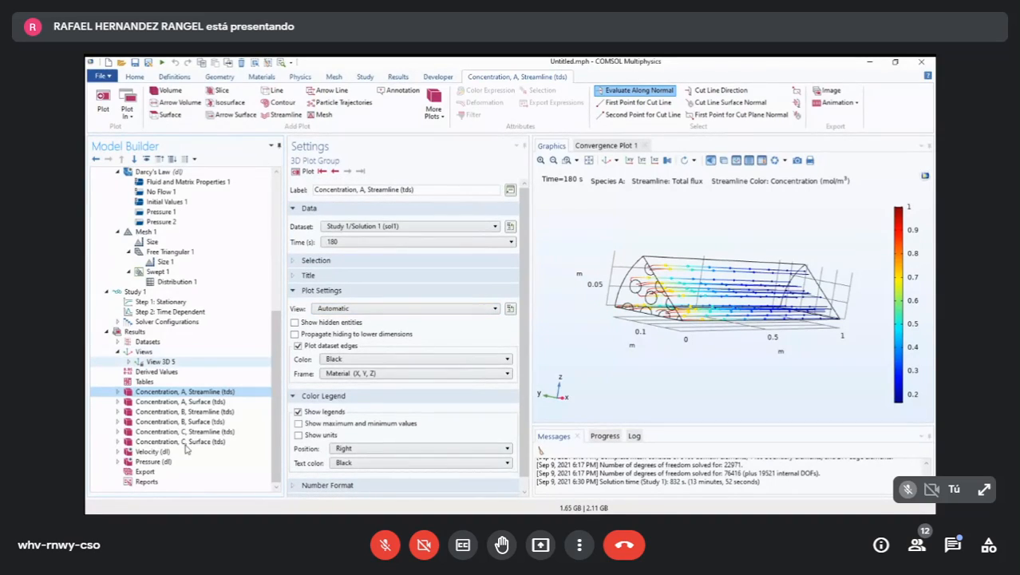
{"action": "left_click", "coordinate": [164, 363]}
{"action": "left_click", "coordinate": [194, 390]}
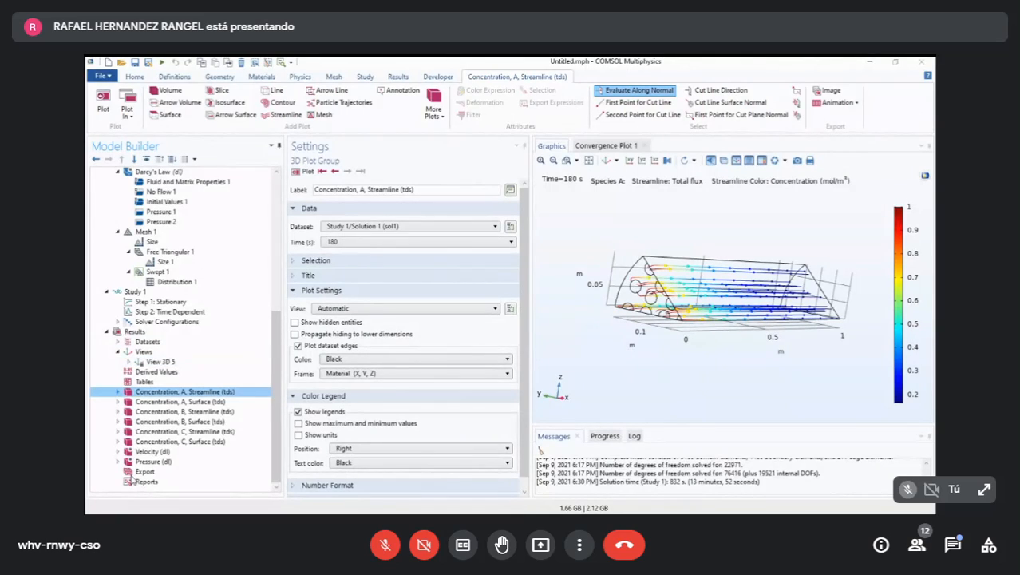
- Display the species A streamlines in View 3D 5 and add a second 3D view to the Results
{"action": "left_click", "coordinate": [160, 361]}
{"action": "key", "text": "Up"}
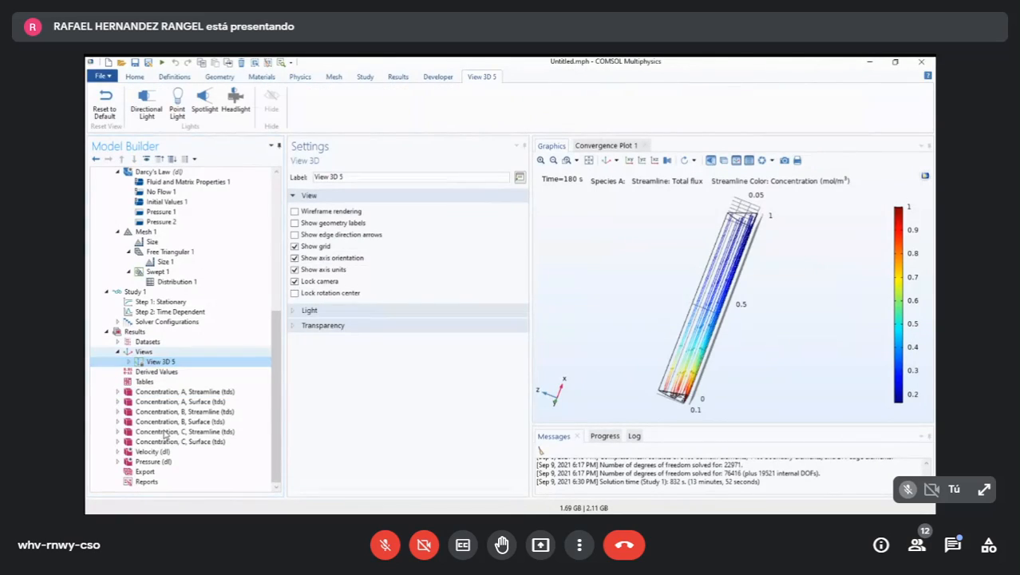
{"action": "left_click", "coordinate": [214, 435]}
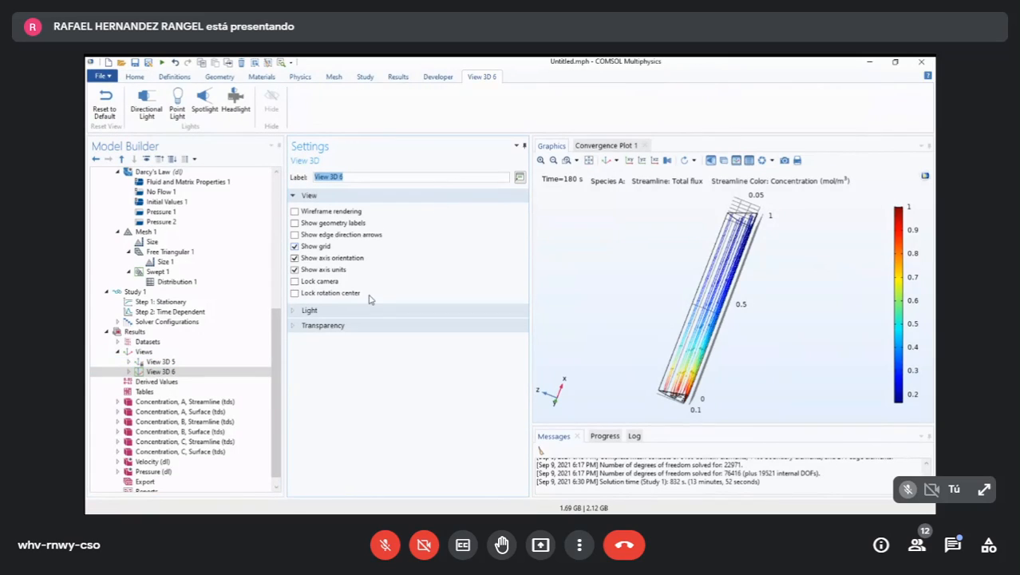
- Rename View 3D 5, the view with the locked camera, as Columna
{"action": "left_click", "coordinate": [259, 450]}
{"action": "key", "text": "Up"}
{"action": "left_click_drag", "start_coordinate": [427, 209], "coordinate": [360, 213]}
{"action": "type", "text": "Columna"}
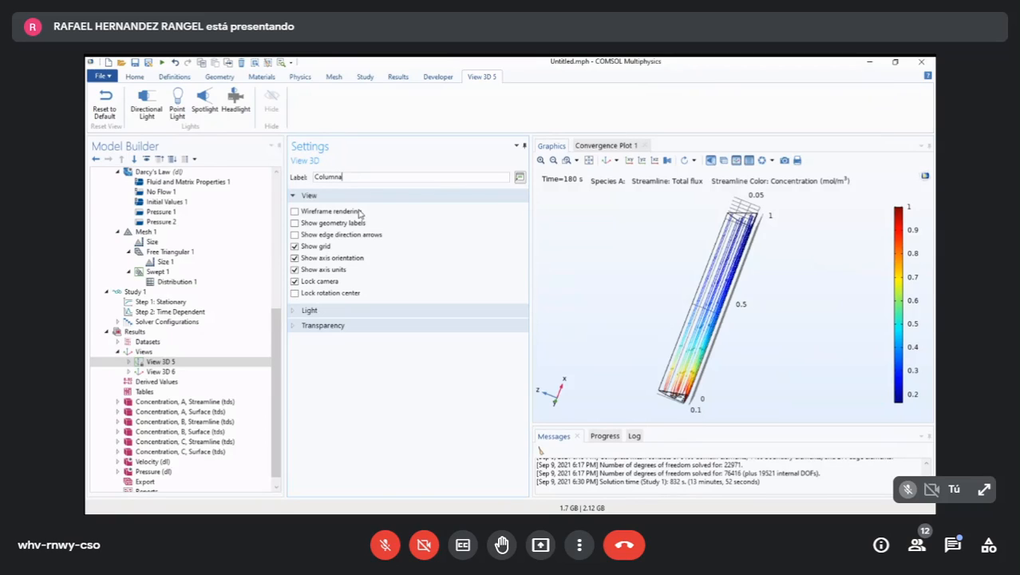
{"action": "key", "text": "Return"}
- Rename View 3D 6, the second results view, as Pellet
{"action": "key", "text": "Down"}
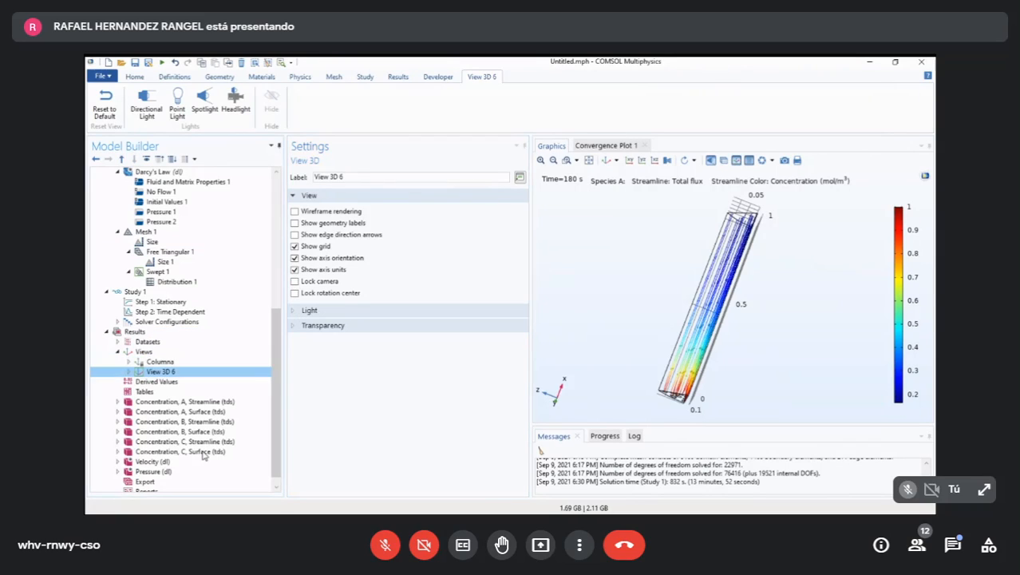
{"action": "left_click_drag", "start_coordinate": [437, 209], "coordinate": [334, 218]}
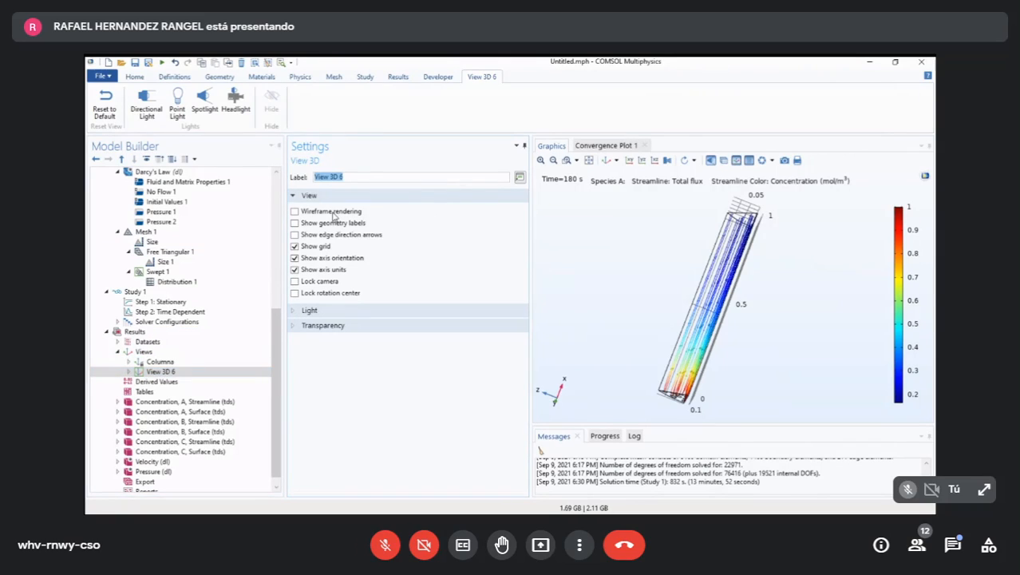
{"action": "type", "text": "Pellet"}
{"action": "key", "text": "Return"}
- Look through the Columna and Pellet views, and display the species A surface and streamline concentration plots
{"action": "key", "text": "Up"}
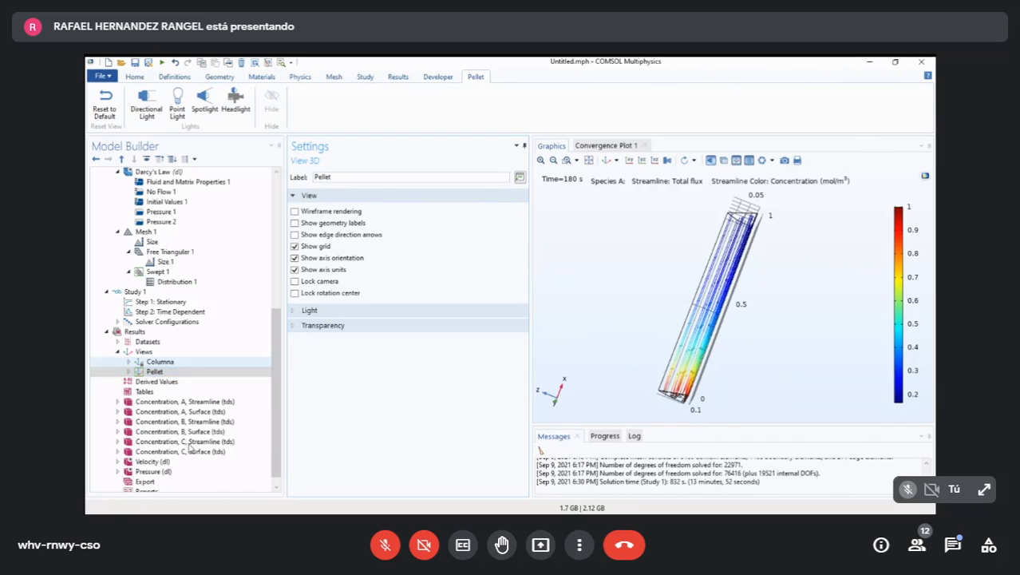
{"action": "key", "text": "Down"}
{"action": "key", "text": "Up"}
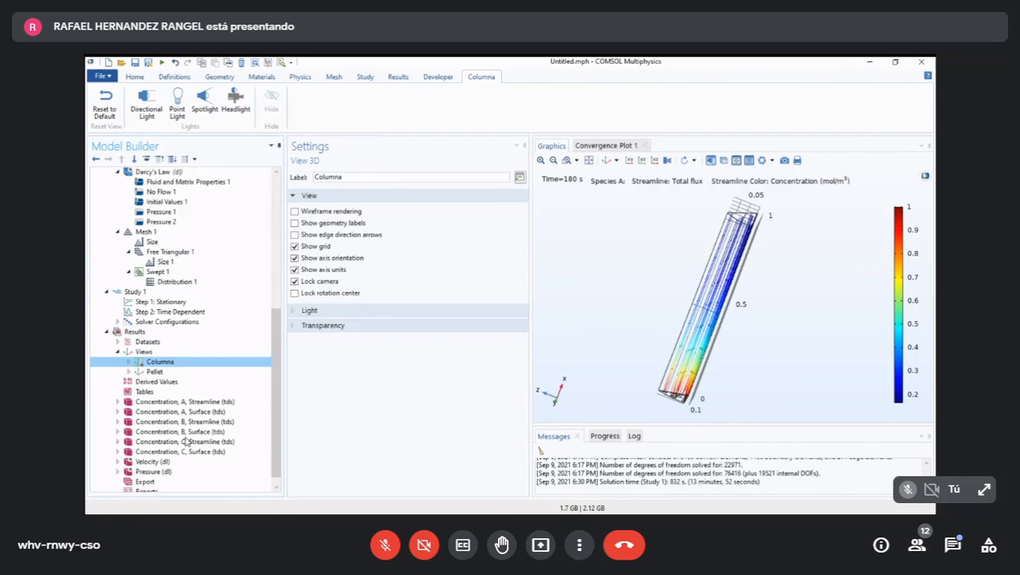
{"action": "key", "text": "Down"}
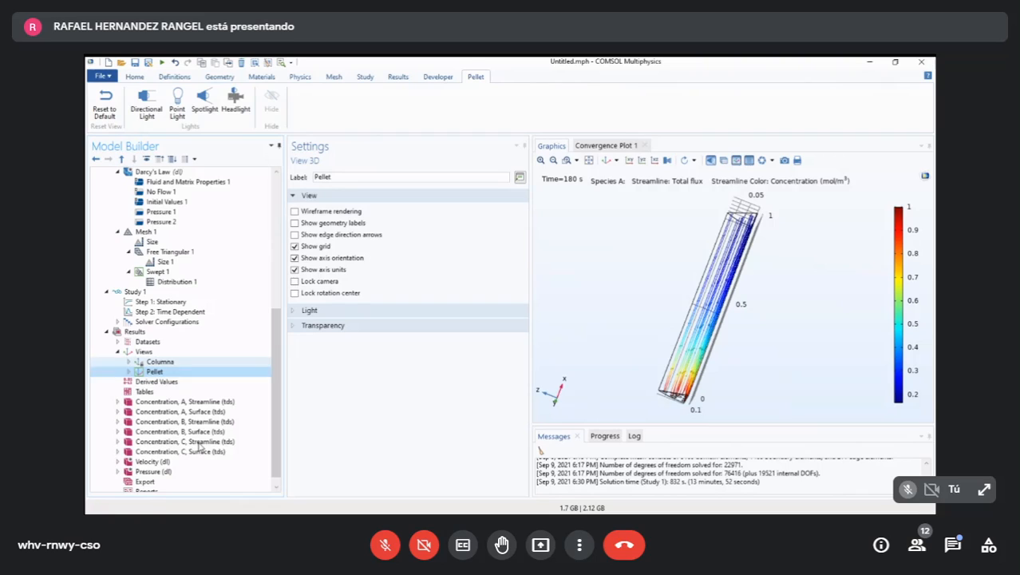
{"action": "key", "text": "Up"}
{"action": "left_click", "coordinate": [198, 411]}
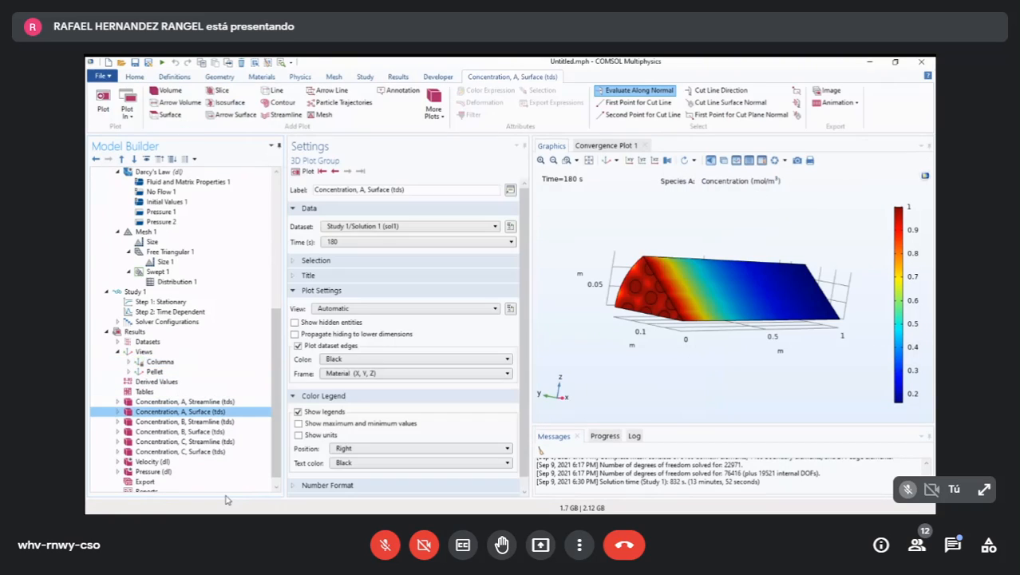
{"action": "left_click", "coordinate": [196, 402]}
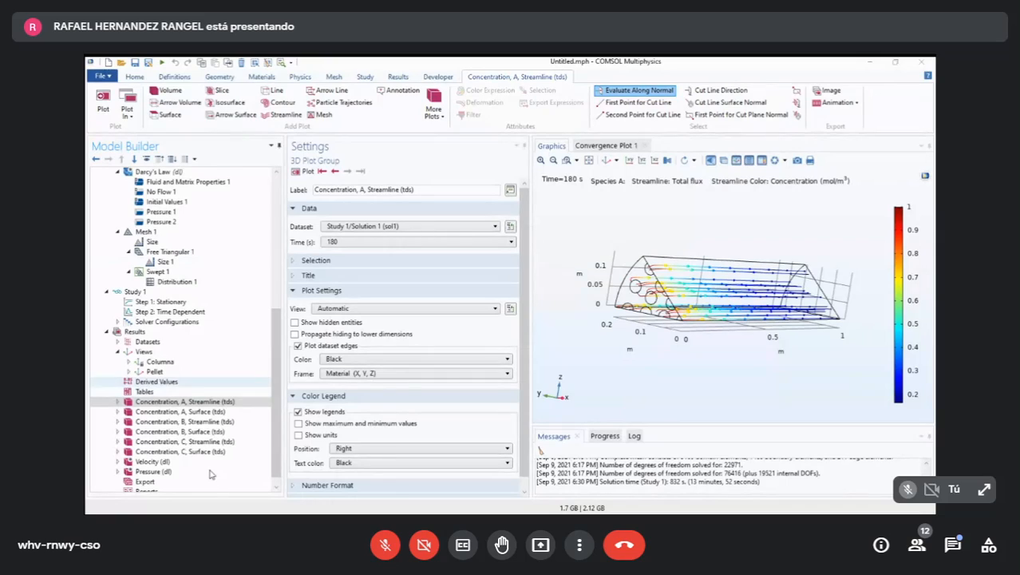
- Examine the Columna view's camera orientation and display settings among the results views
{"action": "left_click", "coordinate": [164, 351]}
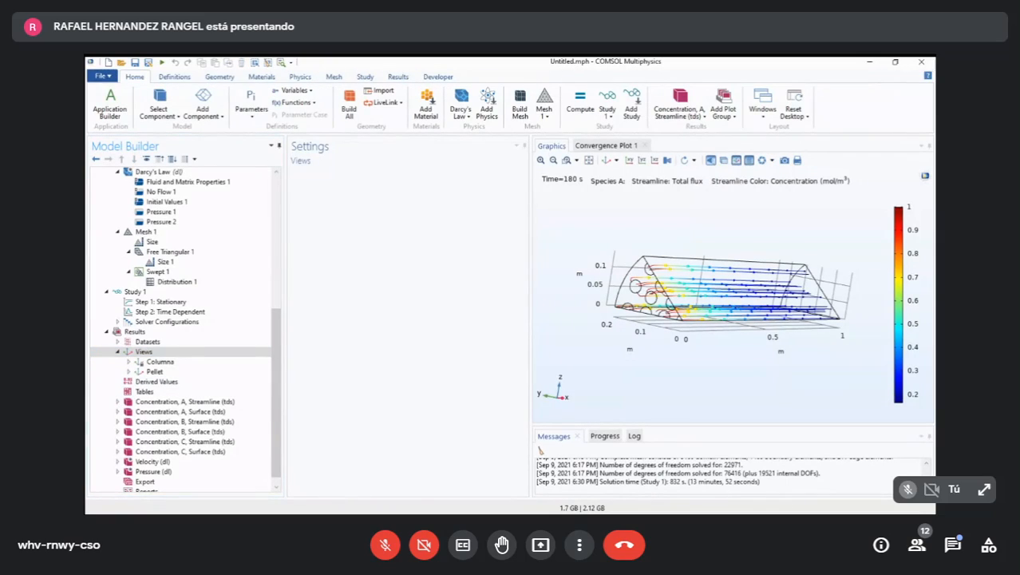
{"action": "left_click", "coordinate": [145, 432]}
{"action": "left_click", "coordinate": [150, 351]}
{"action": "key", "text": "Up"}
{"action": "key", "text": "Up"}
{"action": "key", "text": "Up"}
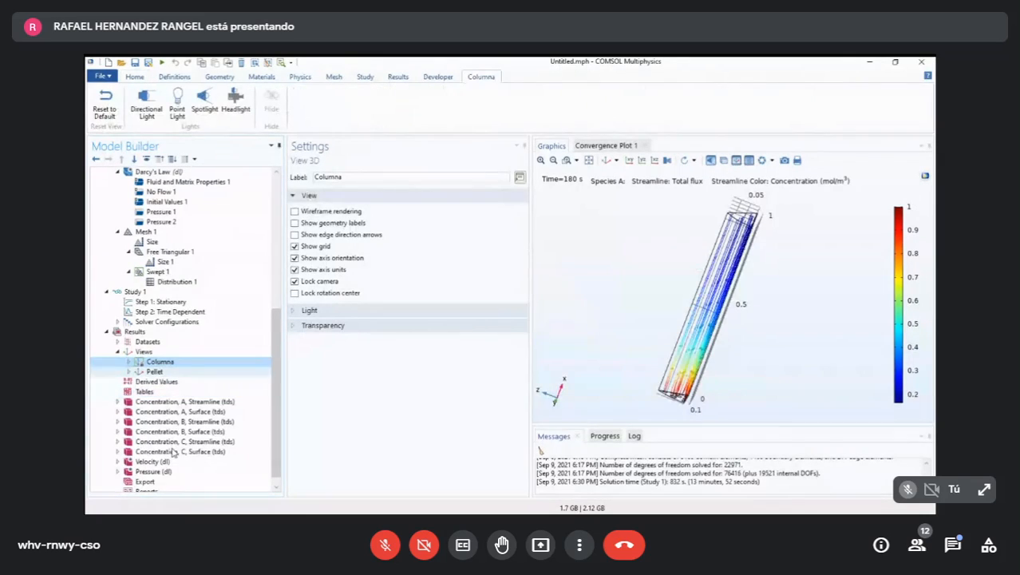
{"action": "key", "text": "Up"}
{"action": "key", "text": "Down"}
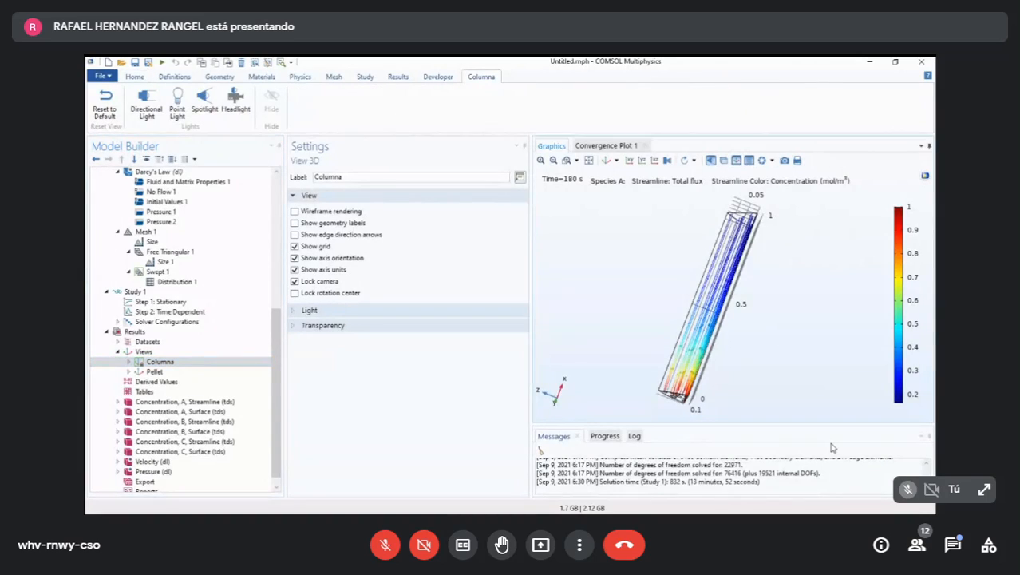
- Unlock the Columna view's camera, adjust the tilted column's orientation slightly and lock the camera again
{"action": "left_click_drag", "start_coordinate": [831, 447], "coordinate": [846, 412]}
{"action": "left_click", "coordinate": [295, 281]}
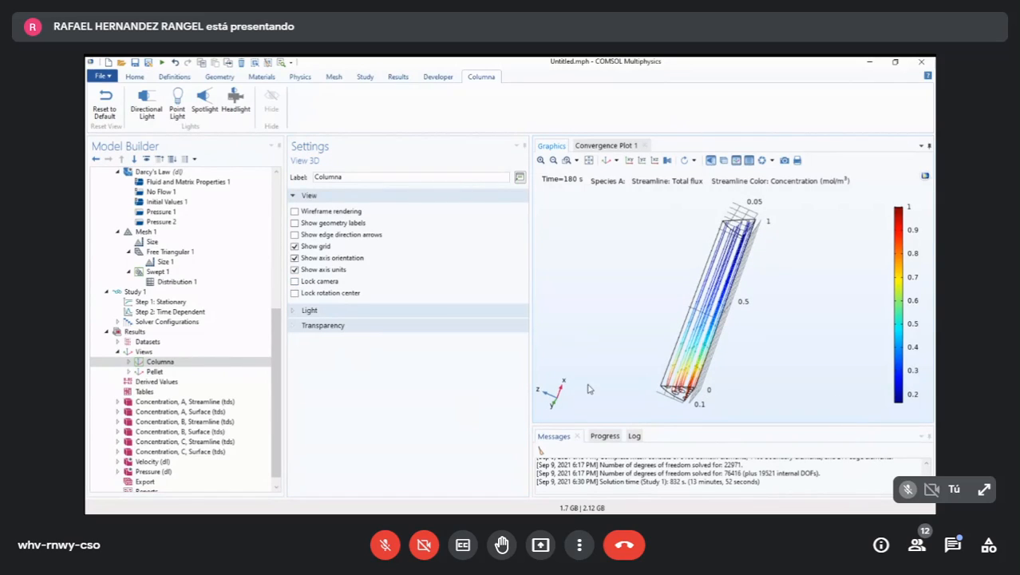
{"action": "left_click", "coordinate": [295, 281]}
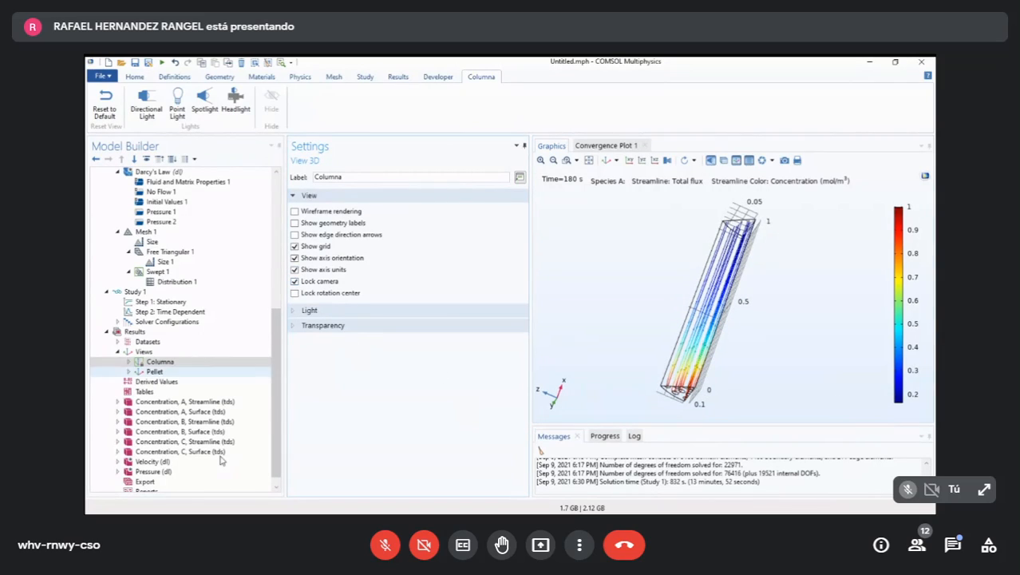
{"action": "left_click", "coordinate": [157, 362]}
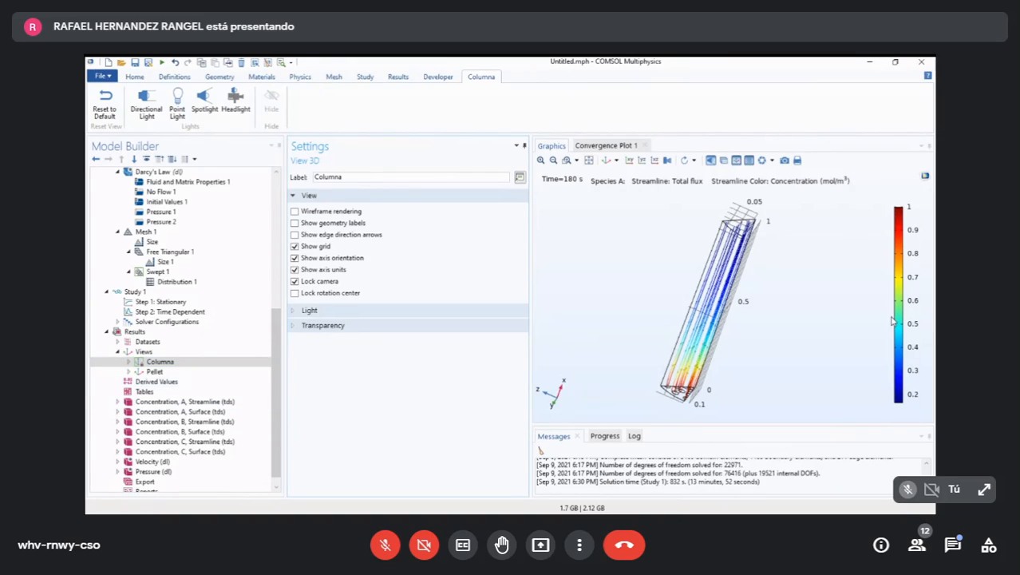
- Display the species A streamline plot and return to the results views
{"action": "left_click", "coordinate": [199, 402]}
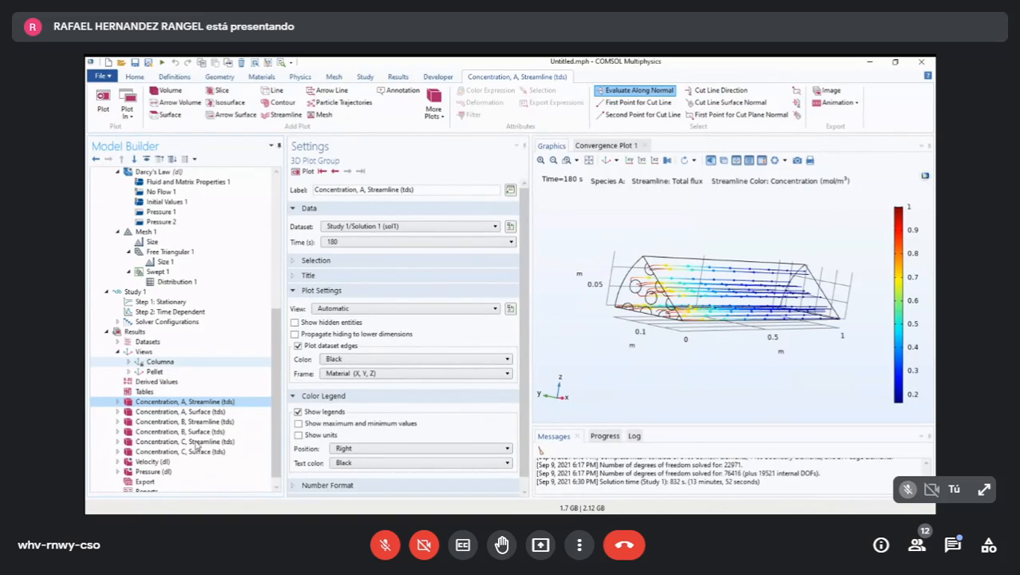
{"action": "key", "text": "Up"}
{"action": "key", "text": "Up"}
{"action": "key", "text": "Up"}
{"action": "key", "text": "Up"}
{"action": "key", "text": "Up"}
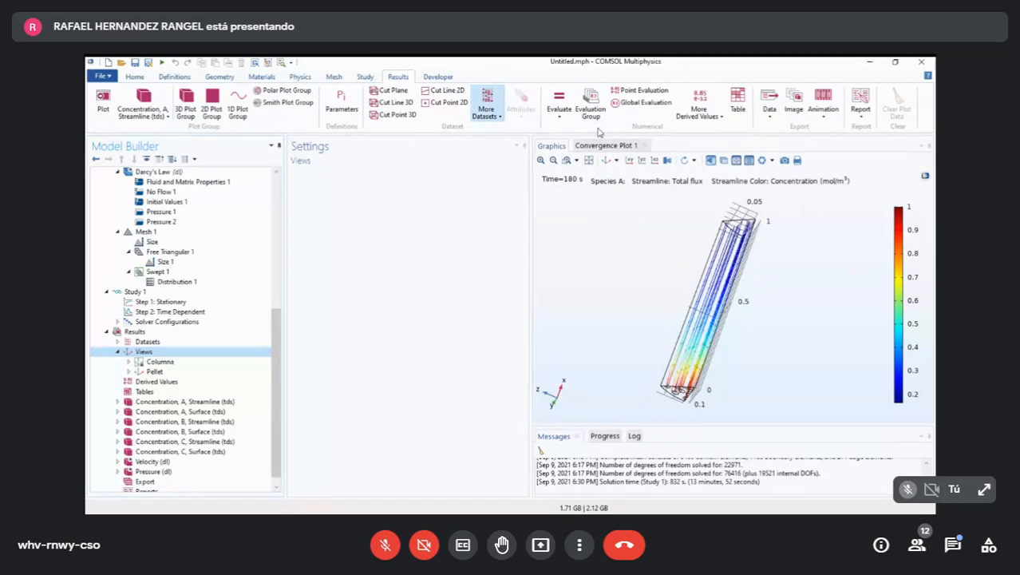
- Add a Sector 3D dataset to the Results
{"action": "left_click", "coordinate": [490, 115]}
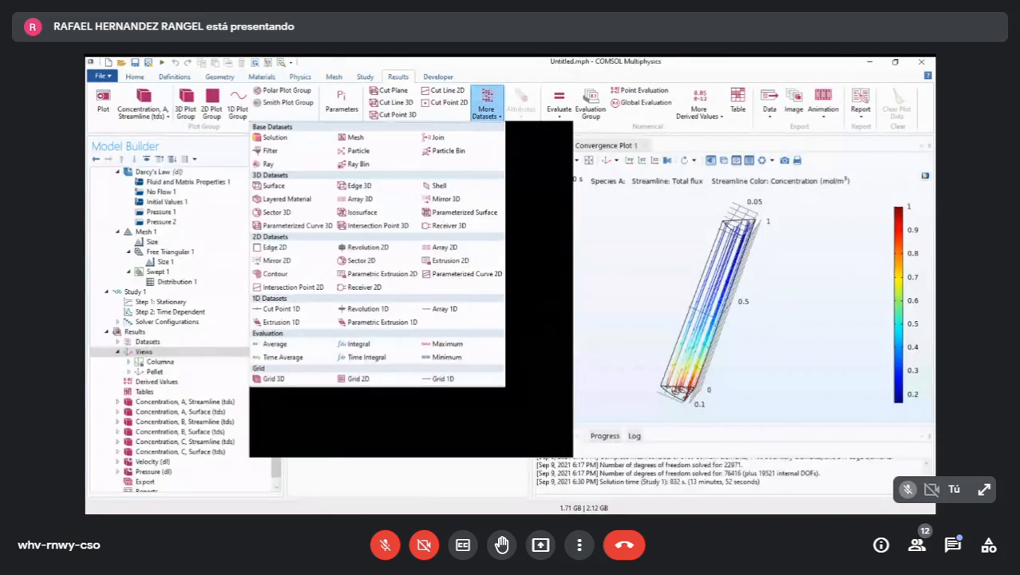
{"action": "key", "text": "alt+Tab"}
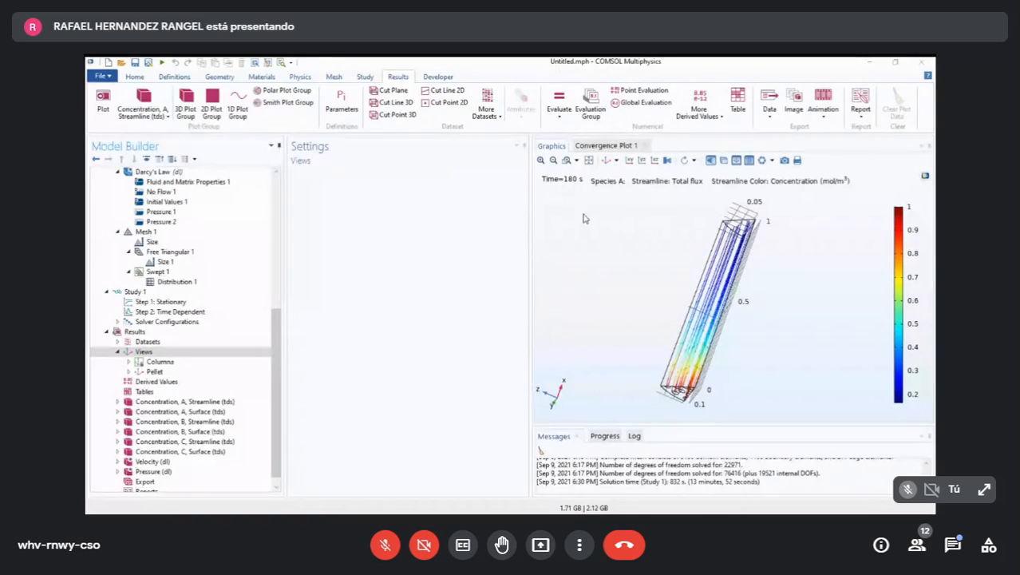
{"action": "left_click", "coordinate": [486, 108]}
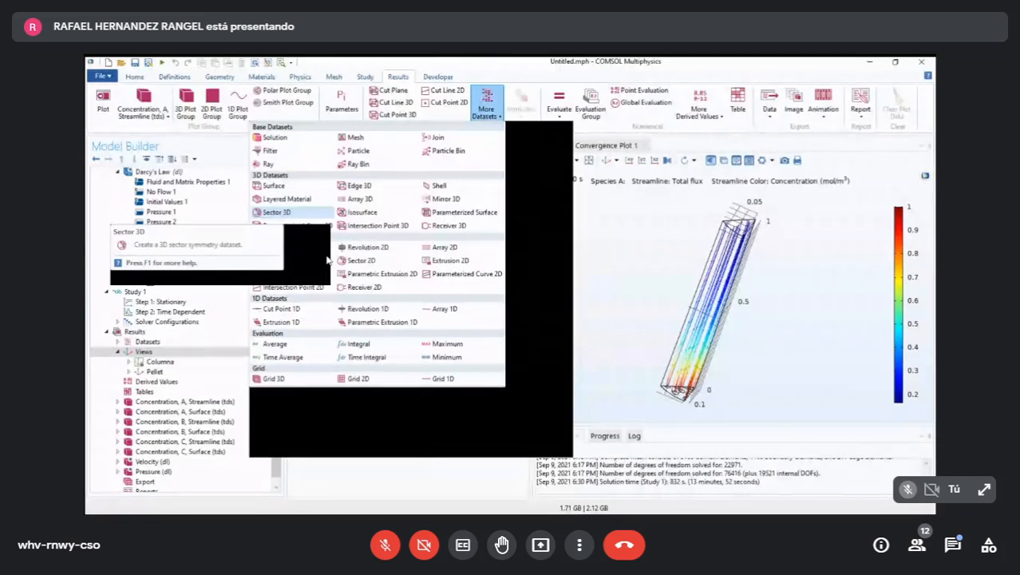
{"action": "left_click", "coordinate": [276, 212]}
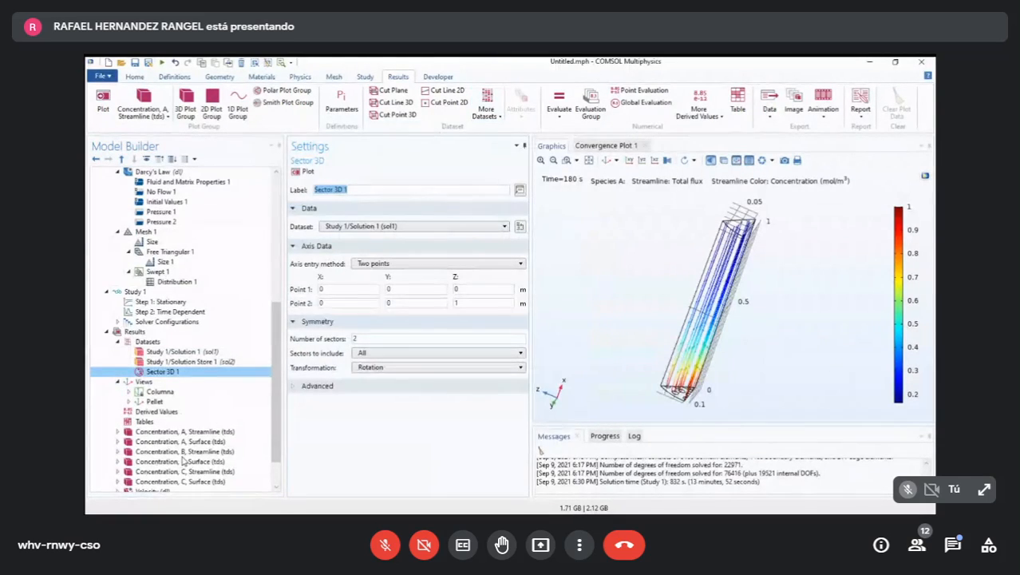
{"action": "left_click", "coordinate": [486, 106]}
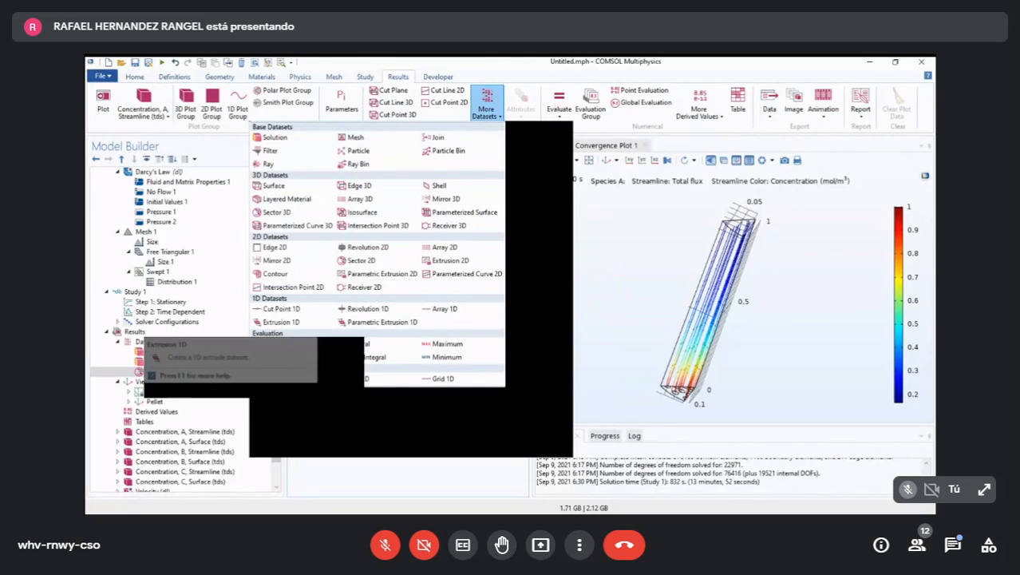
{"action": "key", "text": "Escape"}
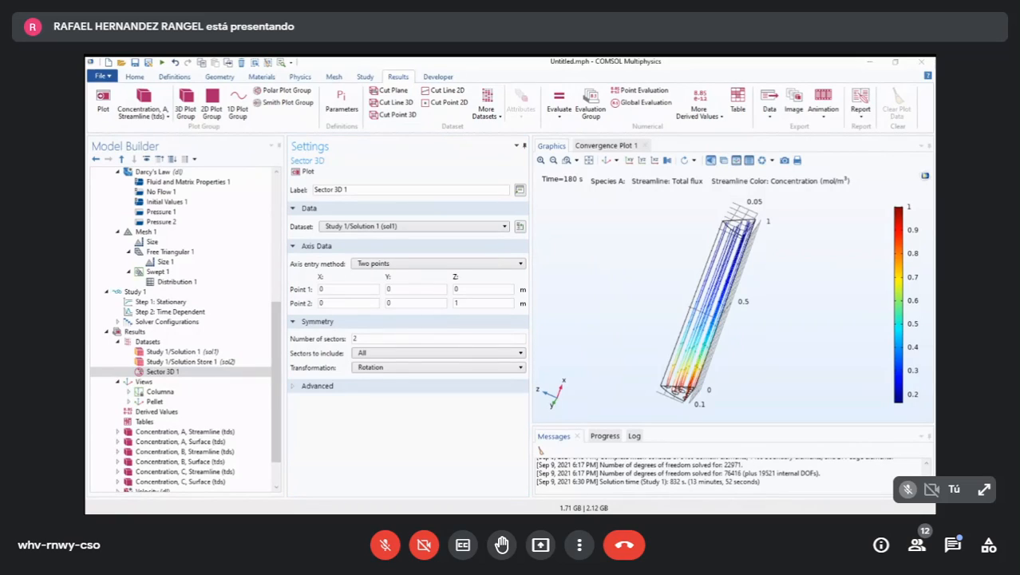
- Set the sector dataset's rotation axis along x by changing Point 2 to (1, 0, 0)
{"action": "left_click", "coordinate": [480, 500]}
{"action": "key", "text": "Tab"}
{"action": "key", "text": "Tab"}
{"action": "key", "text": "Tab"}
{"action": "key", "text": "BackSpace"}
{"action": "type", "text": "0"}
{"action": "left_click_drag", "start_coordinate": [853, 410], "coordinate": [881, 393]}
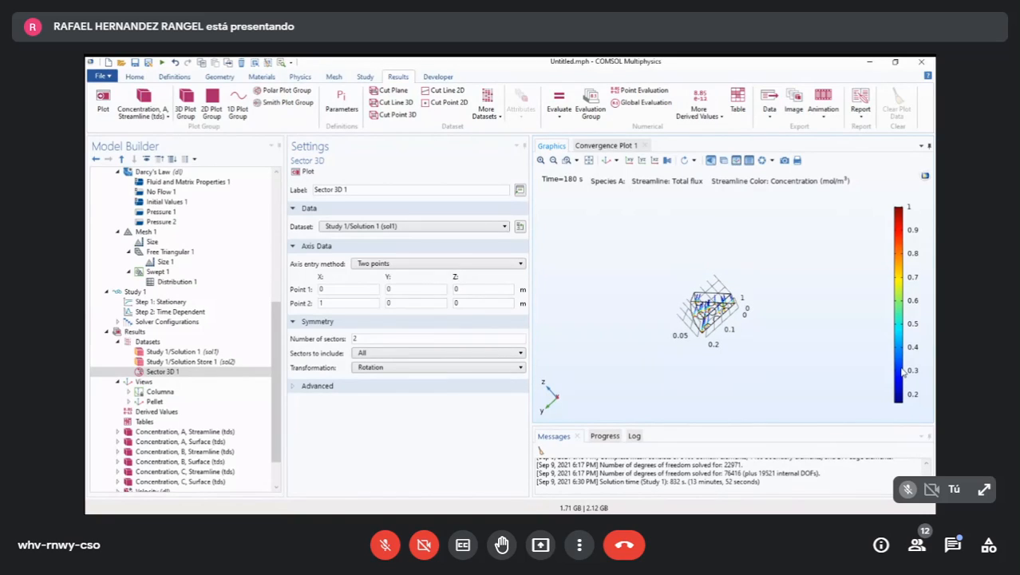
{"action": "left_click_drag", "start_coordinate": [904, 358], "coordinate": [873, 431]}
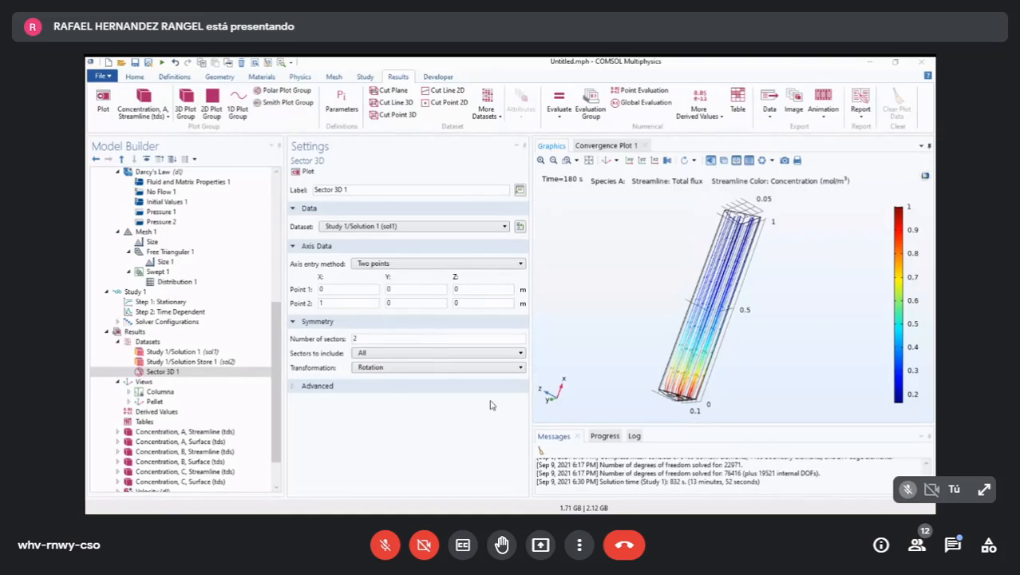
- Set the sector dataset's symmetry to 8 sectors, with manual inclusion of 5 sectors
{"action": "left_click", "coordinate": [449, 414]}
{"action": "key", "text": "BackSpace"}
{"action": "type", "text": "8"}
{"action": "left_click", "coordinate": [435, 433]}
{"action": "left_click", "coordinate": [446, 353]}
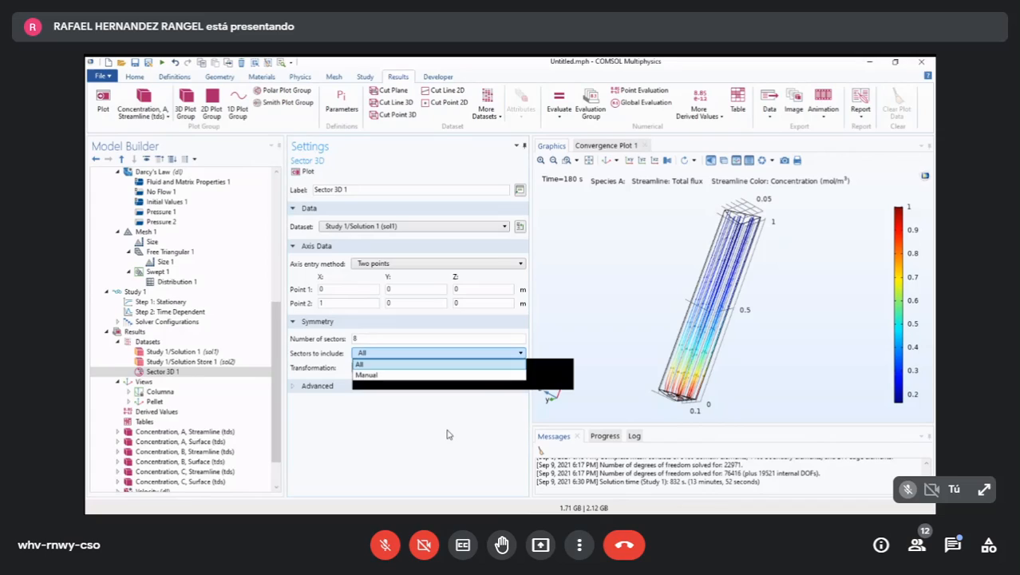
{"action": "left_click", "coordinate": [444, 374]}
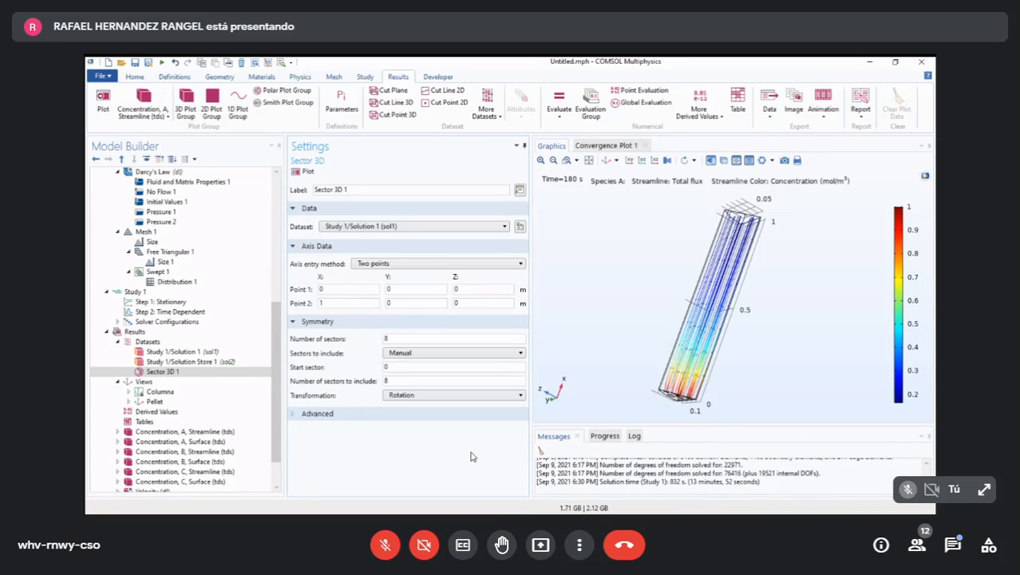
{"action": "key", "text": "Tab"}
{"action": "left_click", "coordinate": [474, 465]}
{"action": "type", "text": "5"}
- Rotate the column plot and unlock the camera of the Columna view
{"action": "left_click_drag", "start_coordinate": [856, 423], "coordinate": [835, 472]}
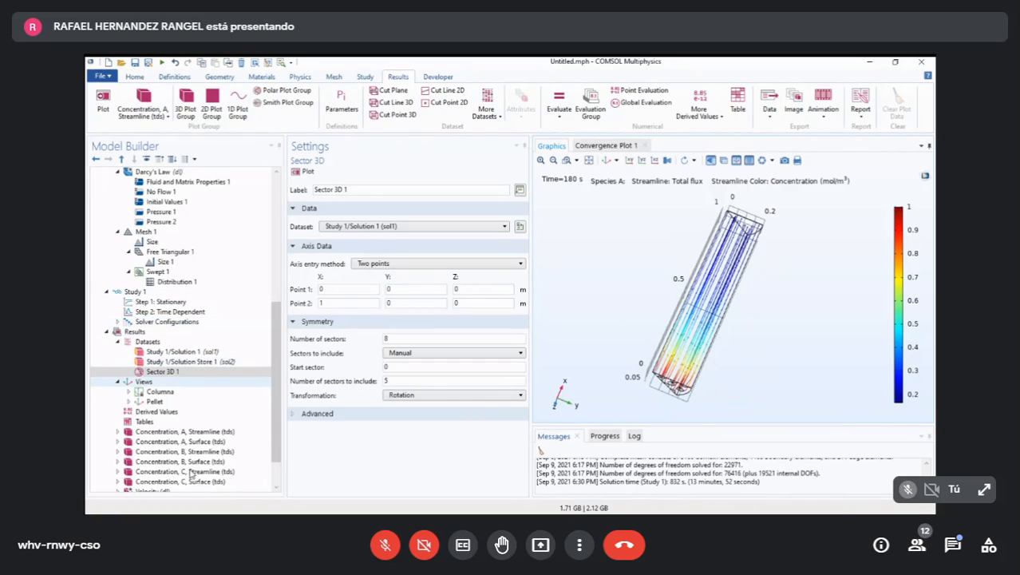
{"action": "left_click", "coordinate": [159, 391]}
{"action": "left_click", "coordinate": [295, 281]}
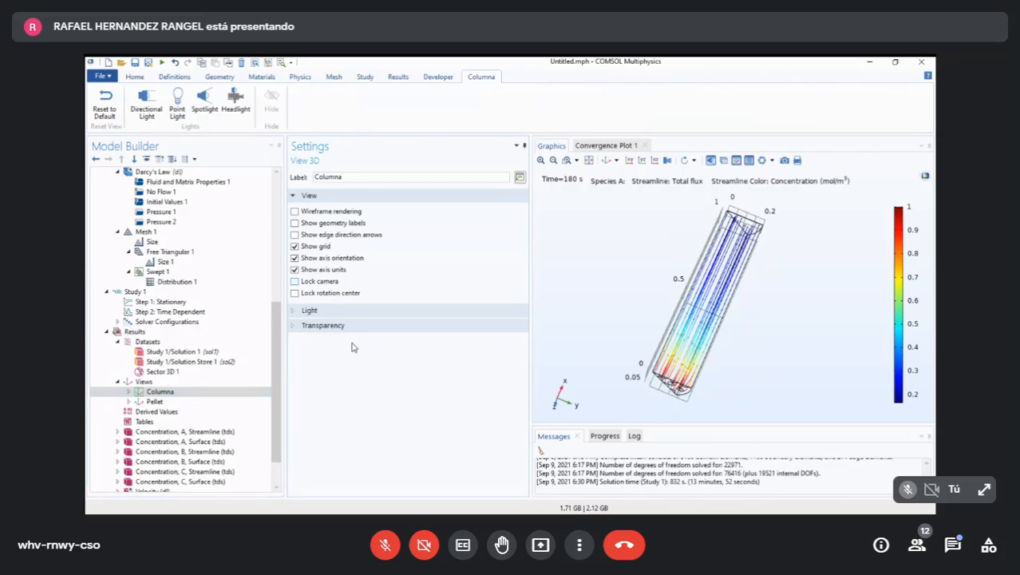
- Add a 3D plot group to the Results and label it Velocidad
{"action": "left_click", "coordinate": [160, 371]}
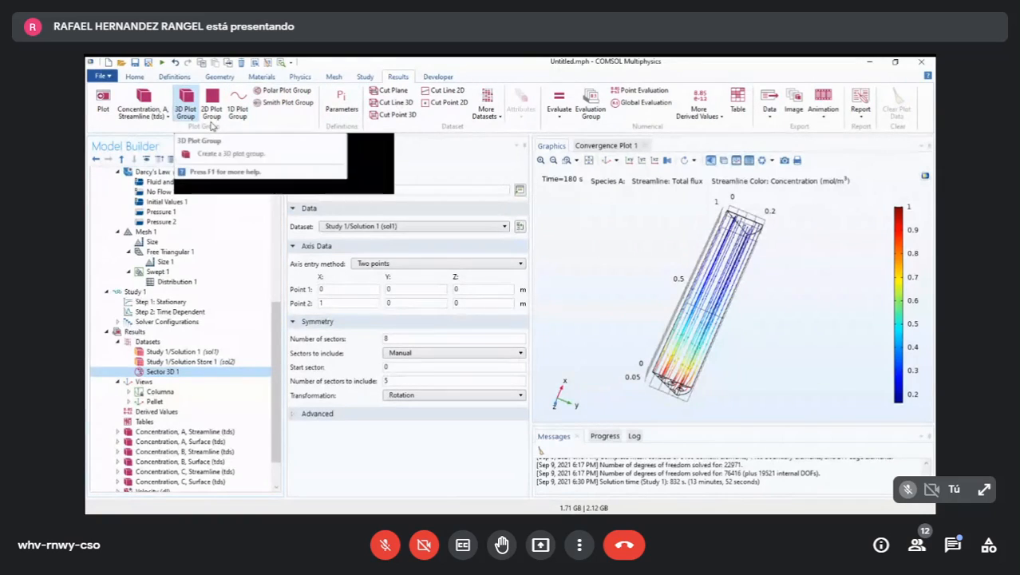
{"action": "left_click", "coordinate": [185, 104]}
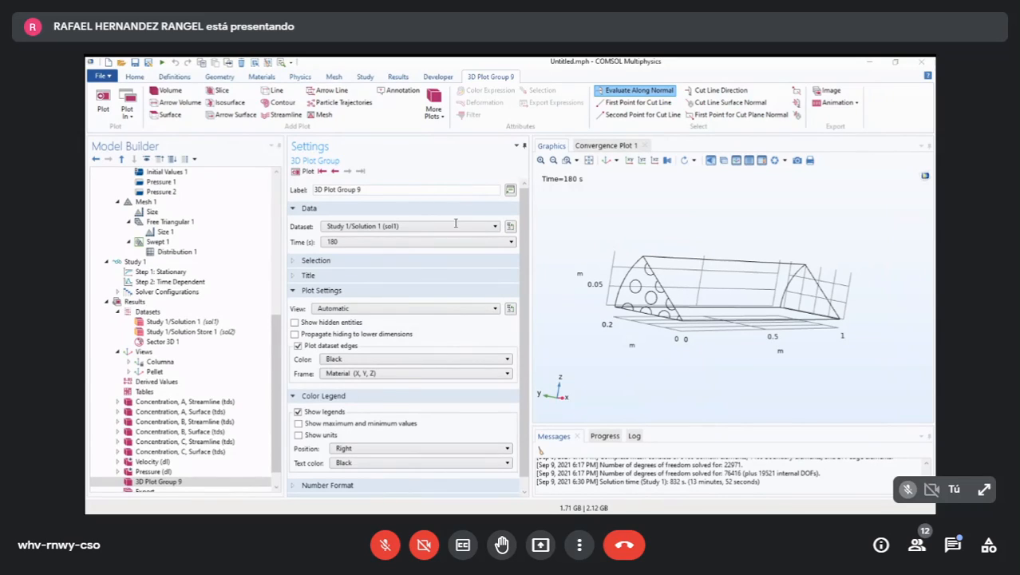
{"action": "left_click_drag", "start_coordinate": [395, 190], "coordinate": [268, 192]}
{"action": "type", "text": "Velocidad"}
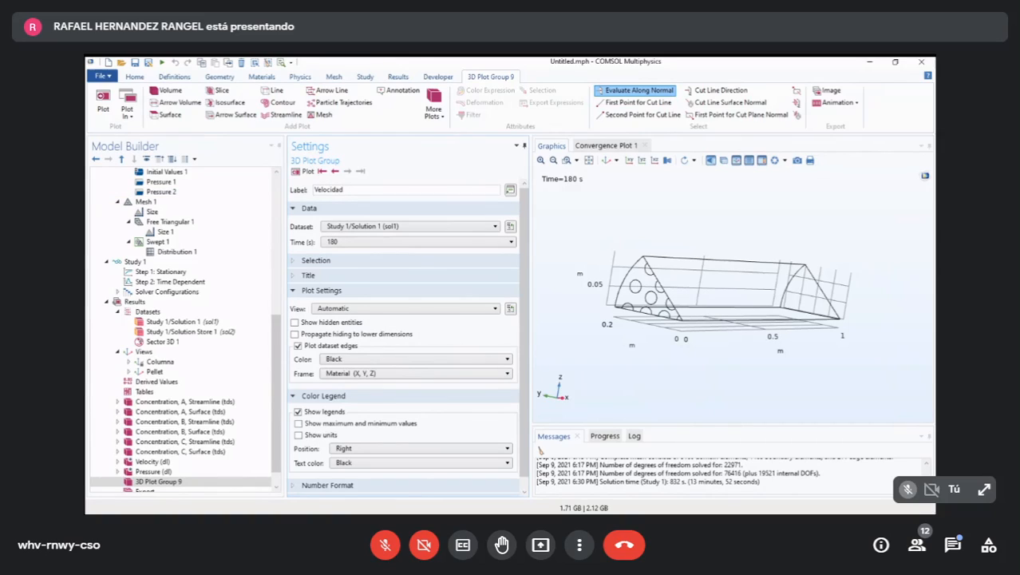
{"action": "key", "text": "alt+Tab"}
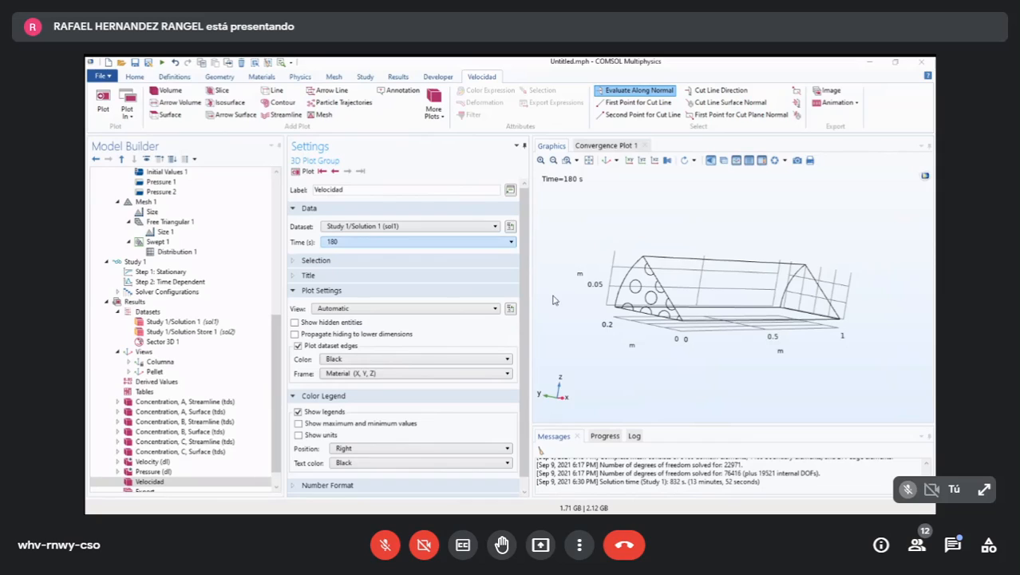
- Set the Velocidad plot group's dataset to Sector 3D 1 and display its multi-sector geometry
{"action": "left_click", "coordinate": [495, 226]}
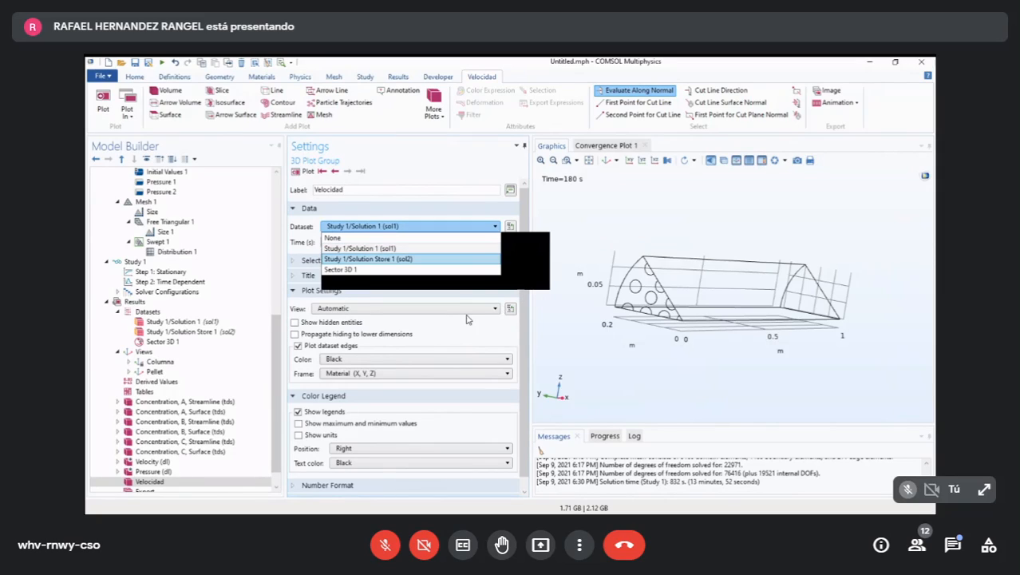
{"action": "left_click", "coordinate": [379, 269]}
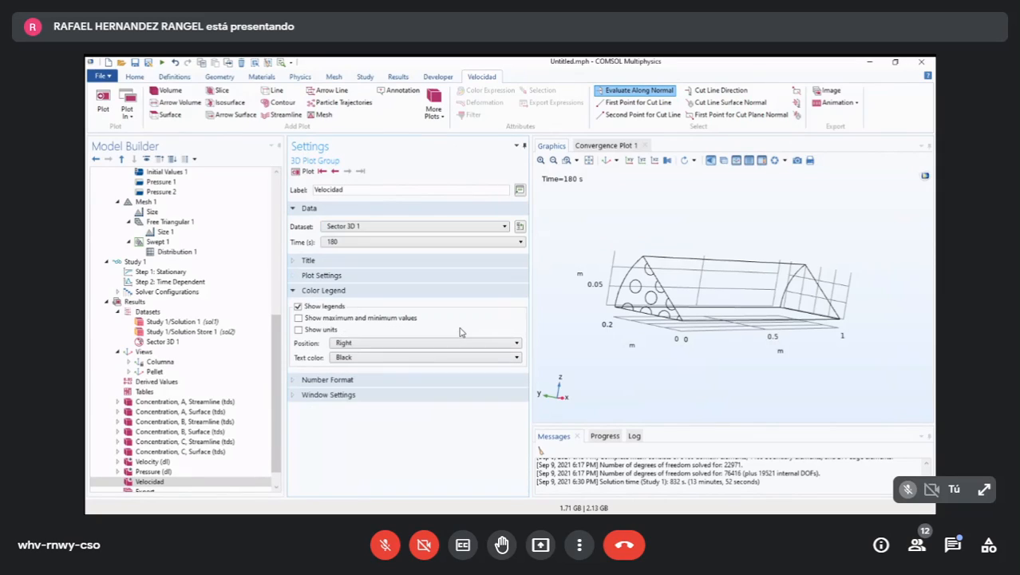
{"action": "left_click", "coordinate": [459, 274]}
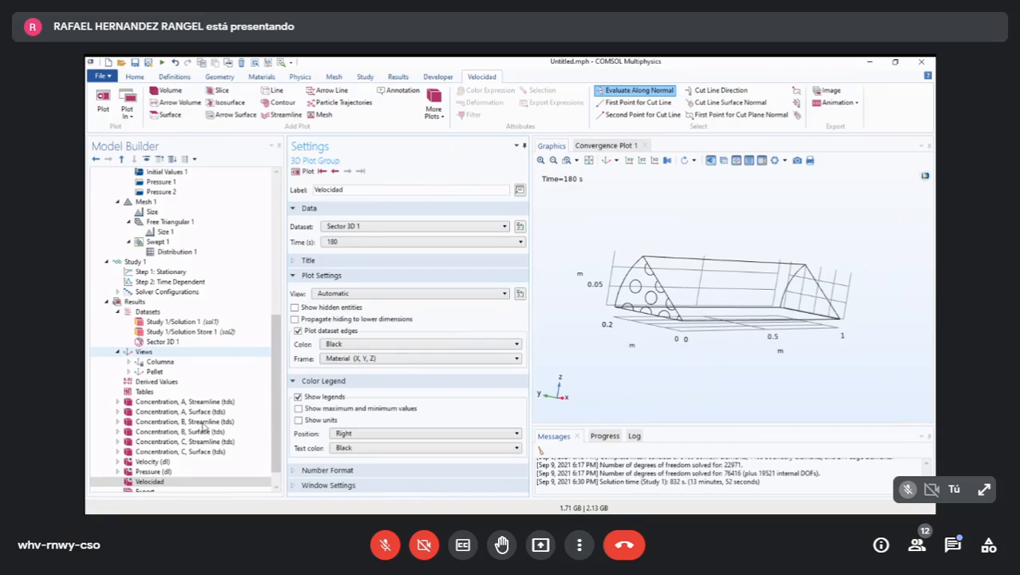
{"action": "left_click", "coordinate": [163, 340]}
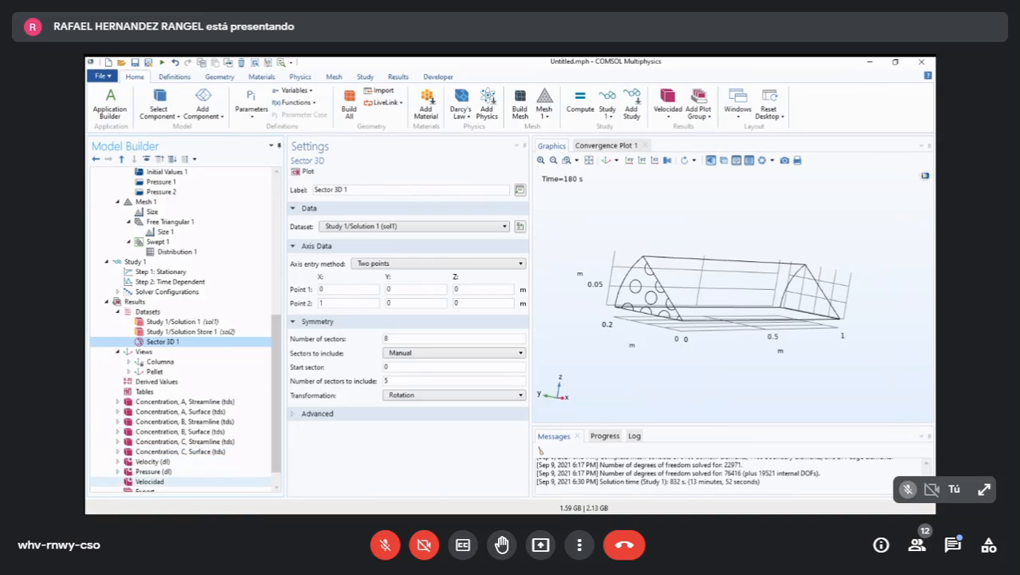
{"action": "left_click", "coordinate": [149, 481]}
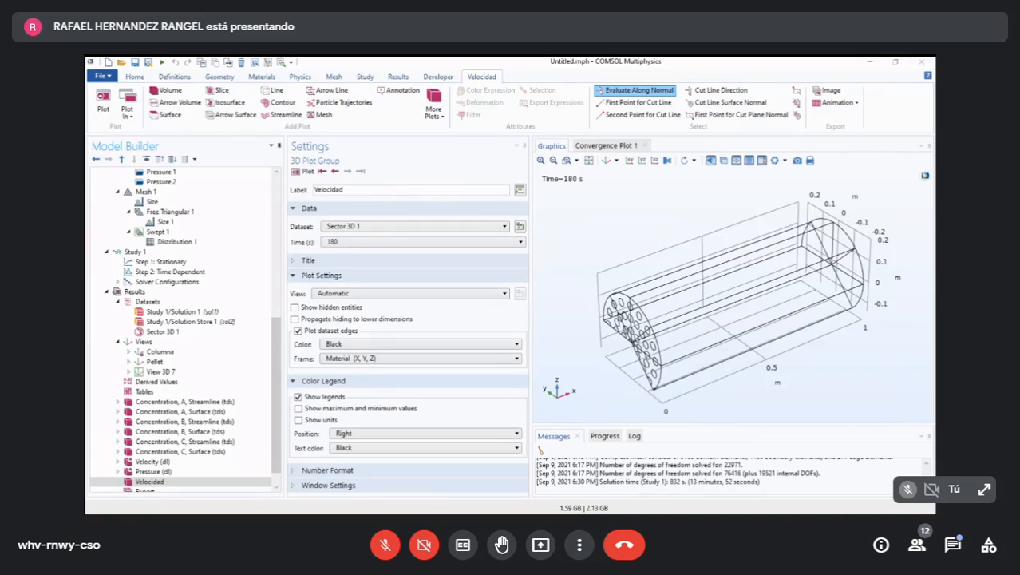
- Assign the Columna view to the Velocidad plot group and display the column in that orientation
{"action": "left_click", "coordinate": [414, 294]}
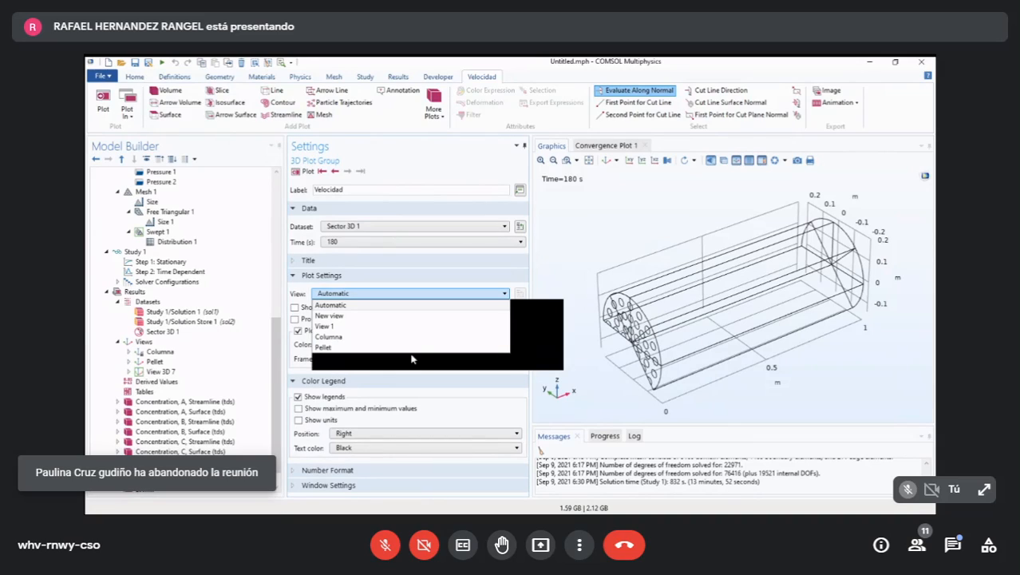
{"action": "left_click", "coordinate": [332, 337]}
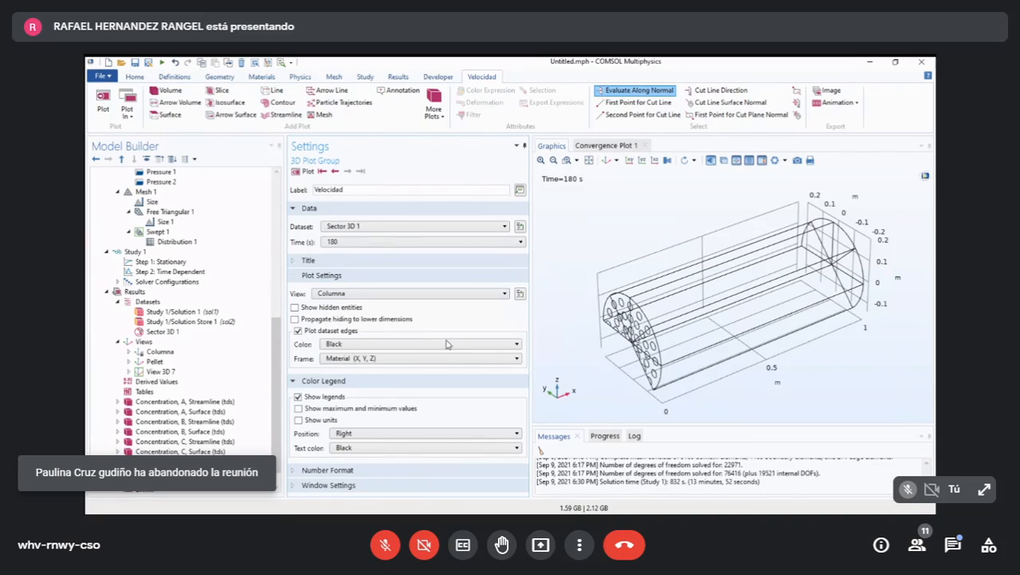
{"action": "left_click", "coordinate": [373, 293]}
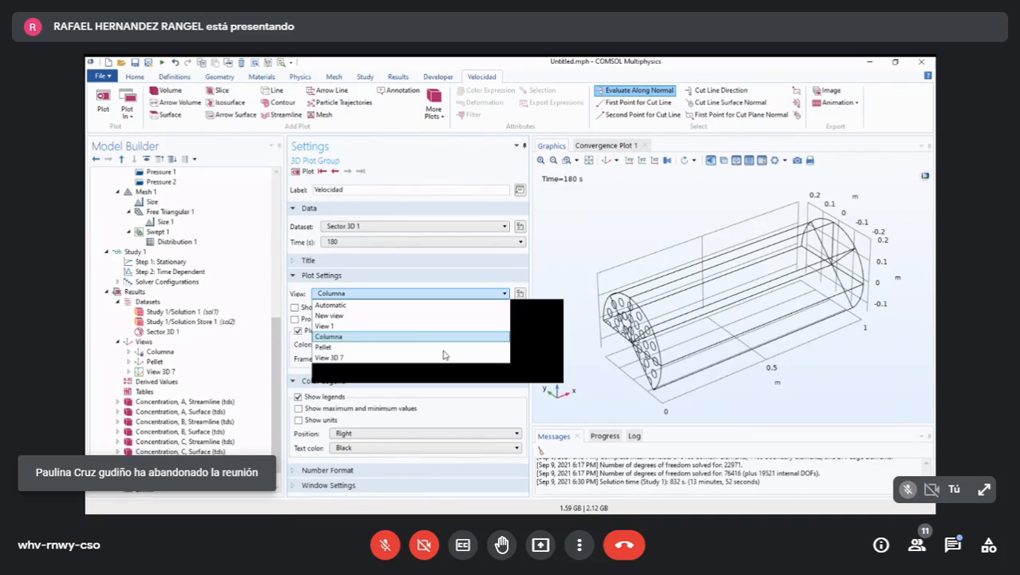
{"action": "left_click", "coordinate": [410, 413]}
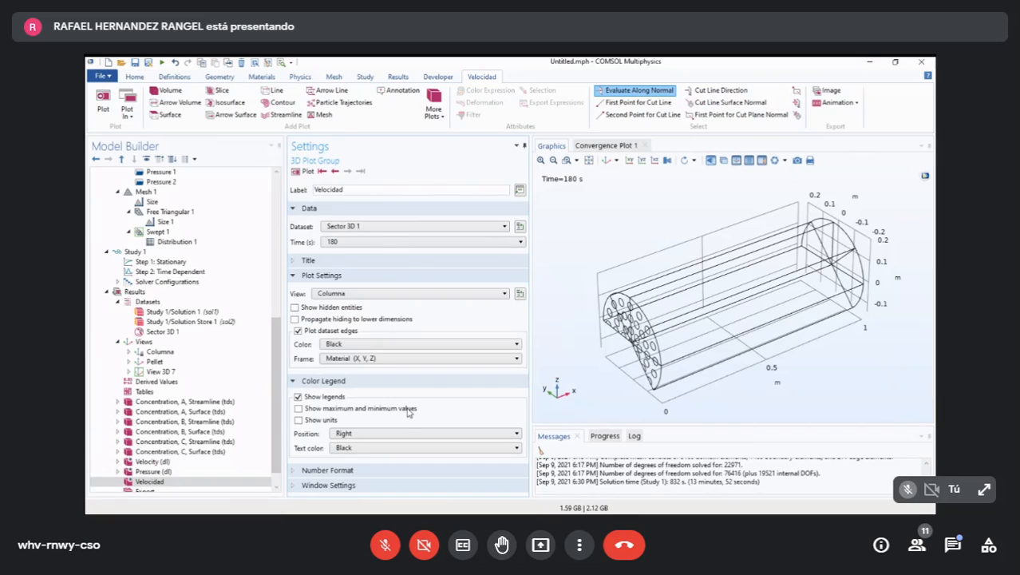
{"action": "left_click", "coordinate": [160, 351]}
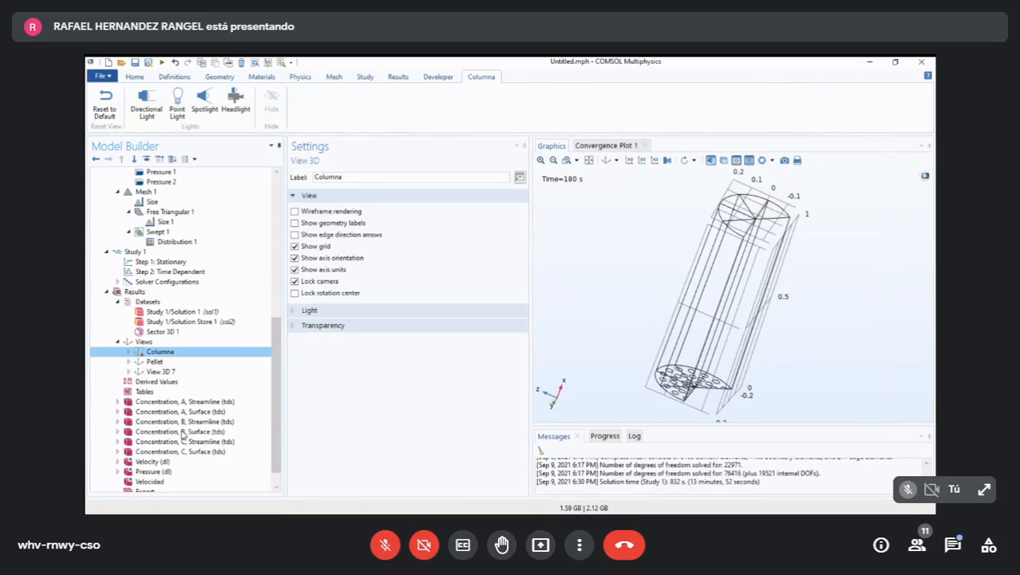
{"action": "left_click", "coordinate": [149, 481]}
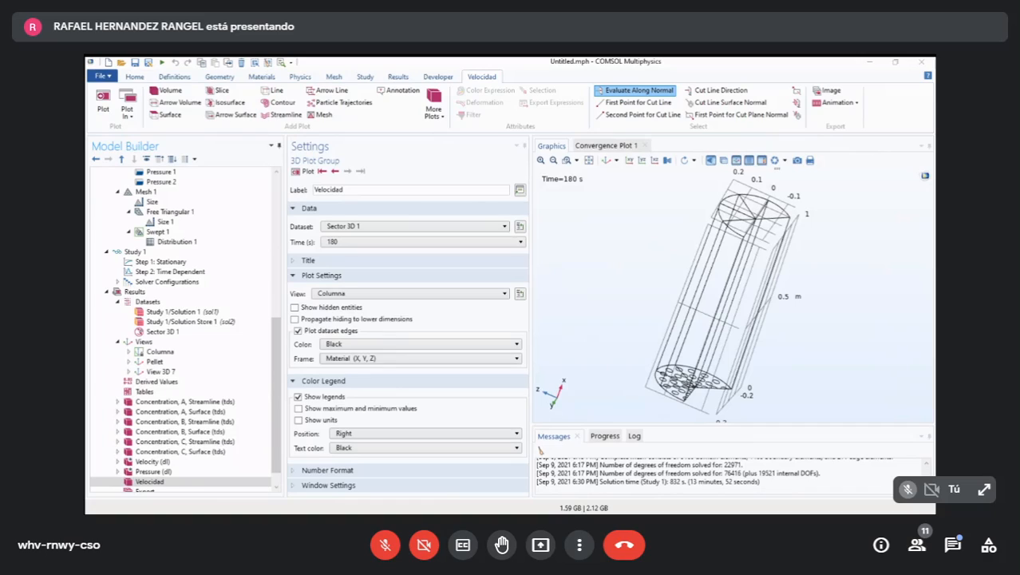
- Add a Slice plot to the Velocidad plot group with its dataset taken from the parent and display its slices
{"action": "left_click", "coordinate": [149, 482]}
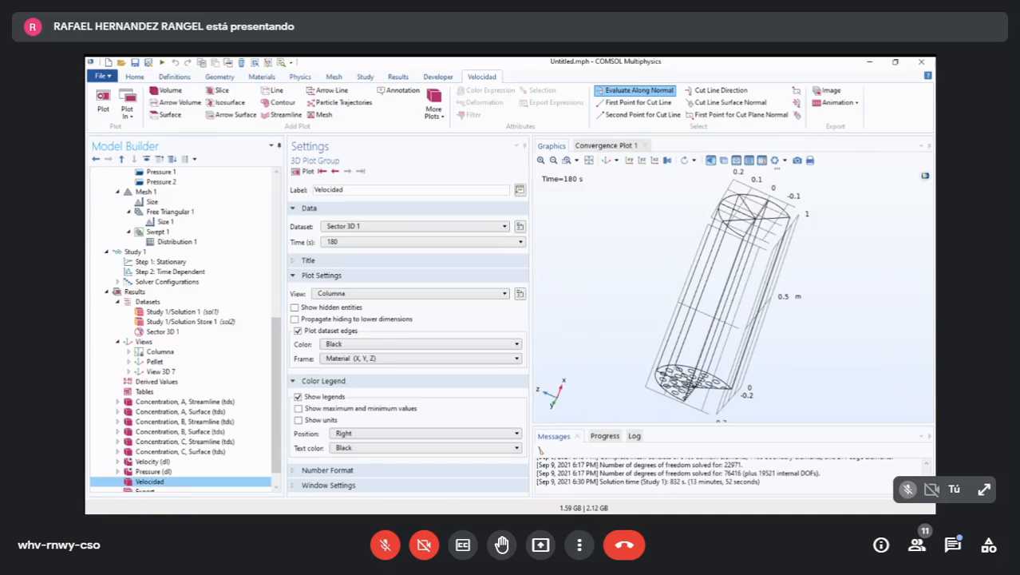
{"action": "scroll", "coordinate": [199, 340], "scroll_direction": "down", "scroll_amount": 1}
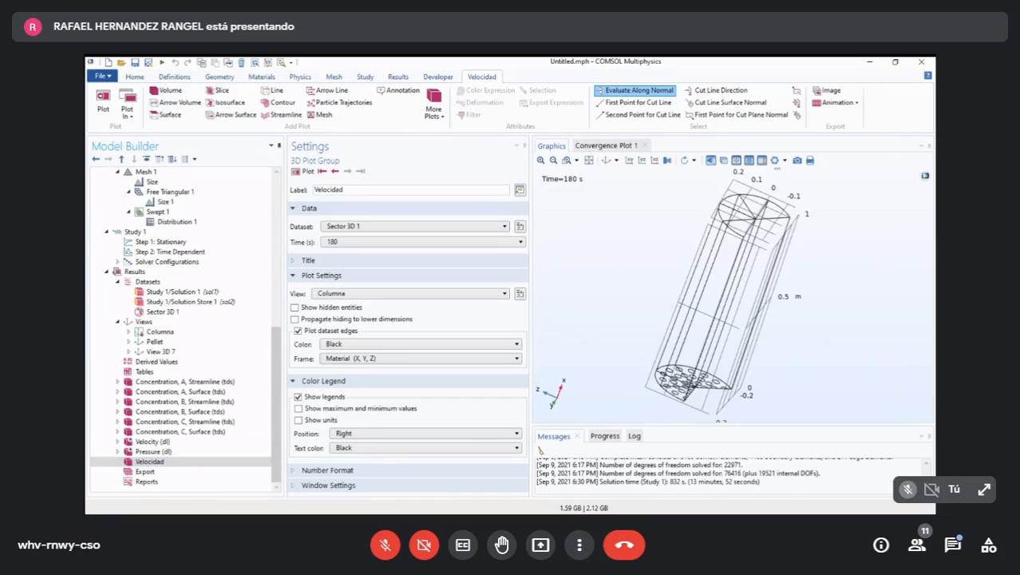
{"action": "left_click", "coordinate": [222, 171]}
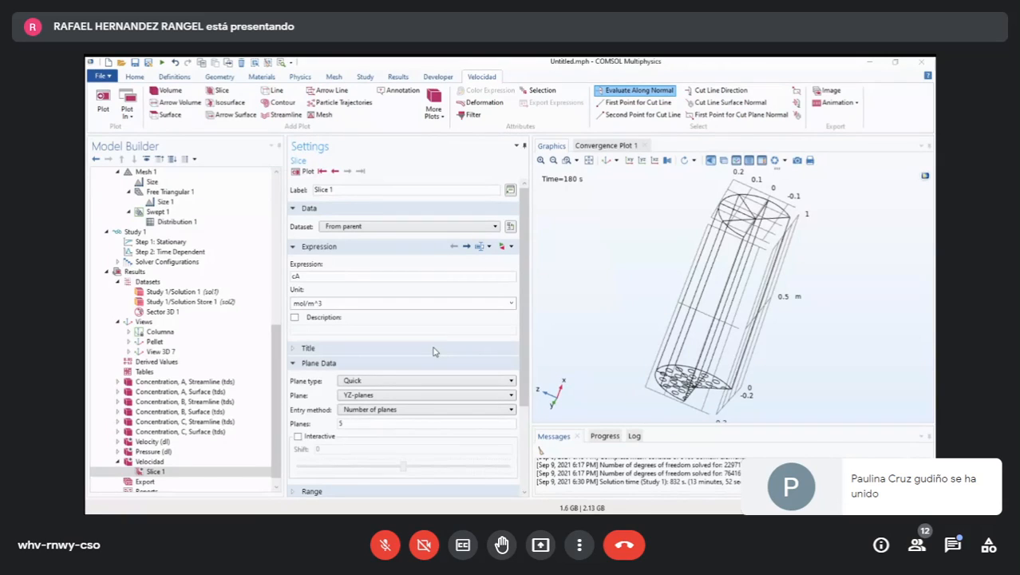
{"action": "left_click", "coordinate": [423, 329]}
{"action": "left_click", "coordinate": [485, 227]}
{"action": "left_click", "coordinate": [486, 268]}
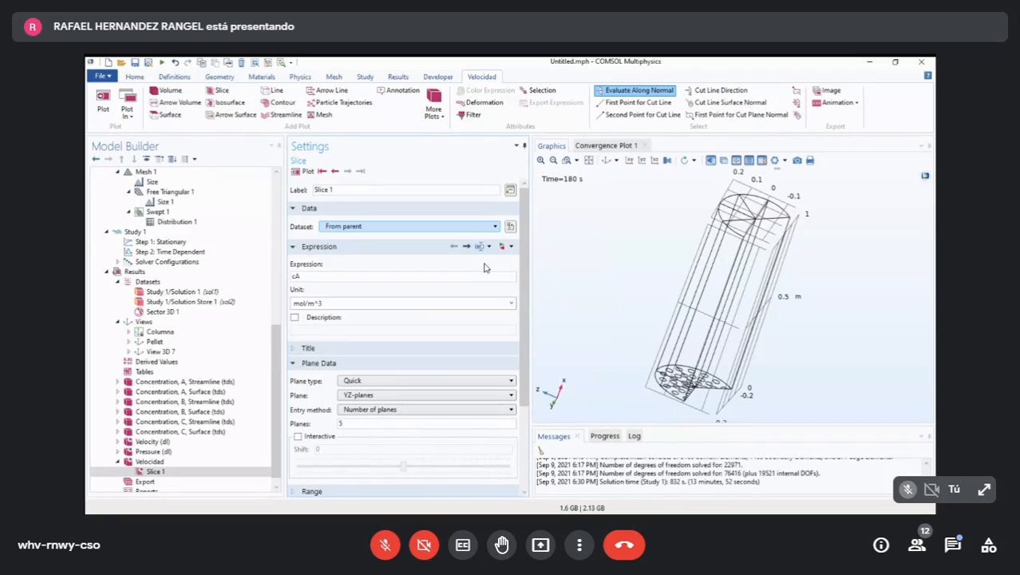
{"action": "scroll", "coordinate": [506, 350], "scroll_direction": "down", "scroll_amount": 3}
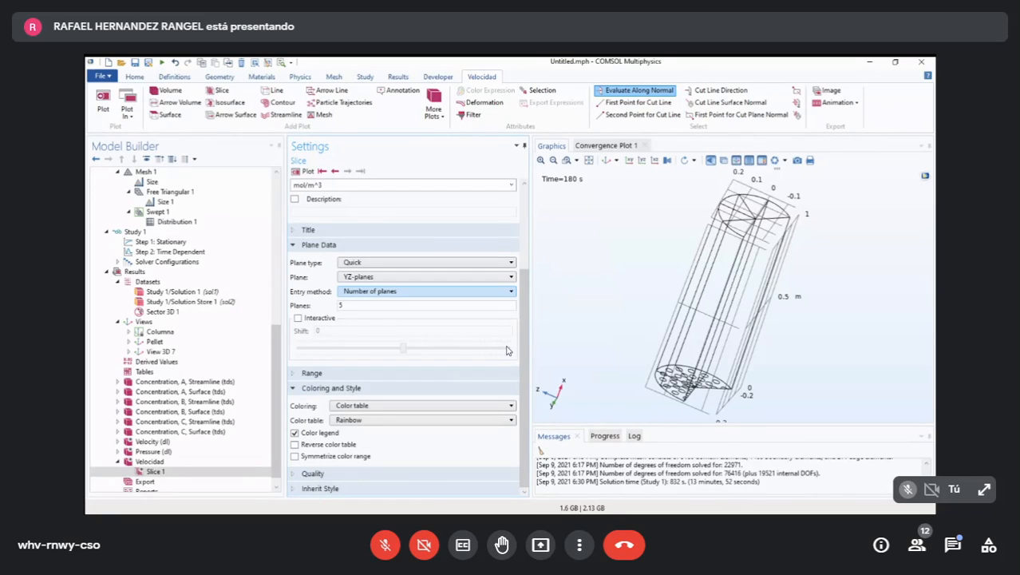
{"action": "scroll", "coordinate": [506, 350], "scroll_direction": "up", "scroll_amount": 3}
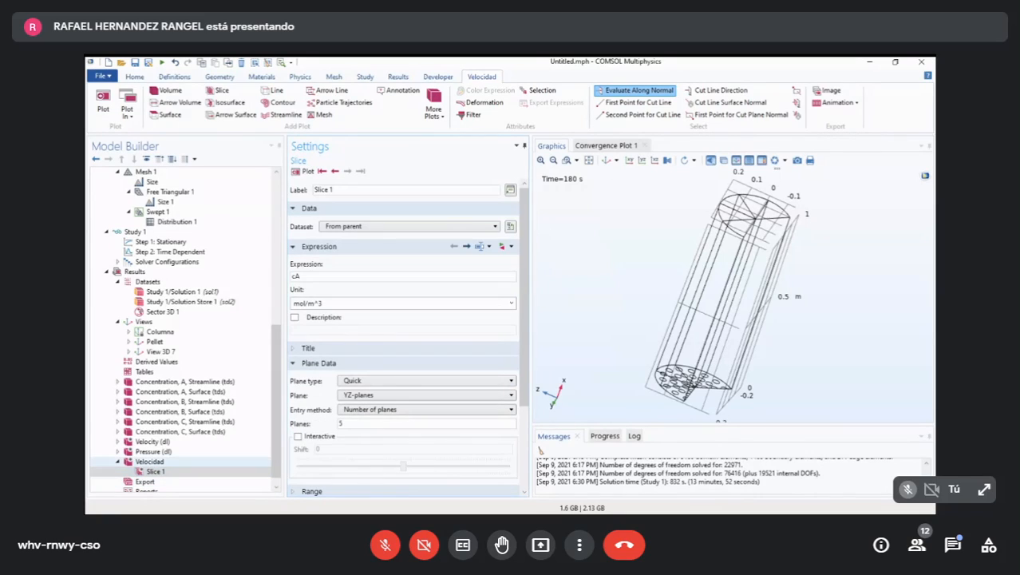
{"action": "left_click", "coordinate": [150, 461]}
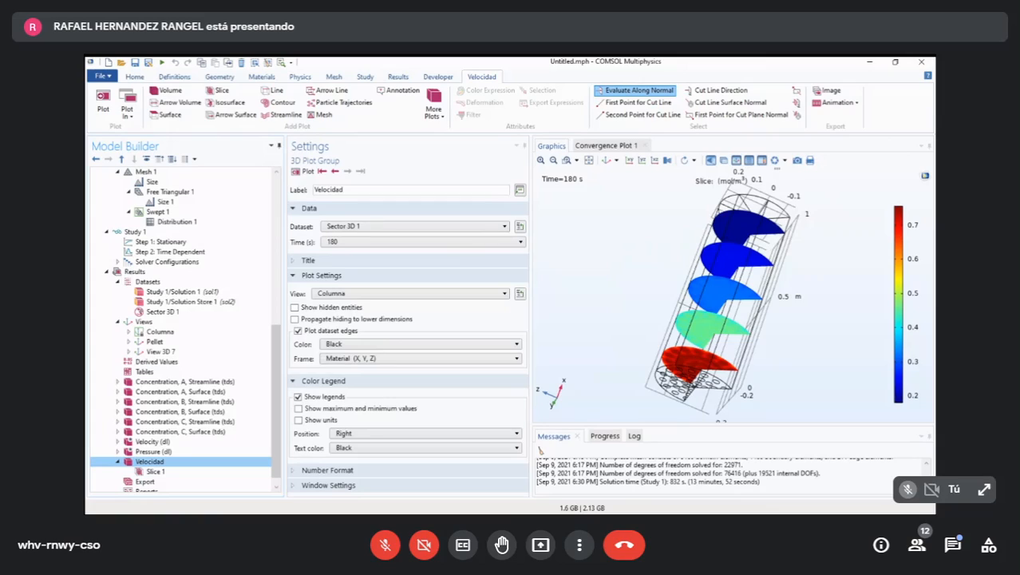
{"action": "left_click", "coordinate": [155, 471]}
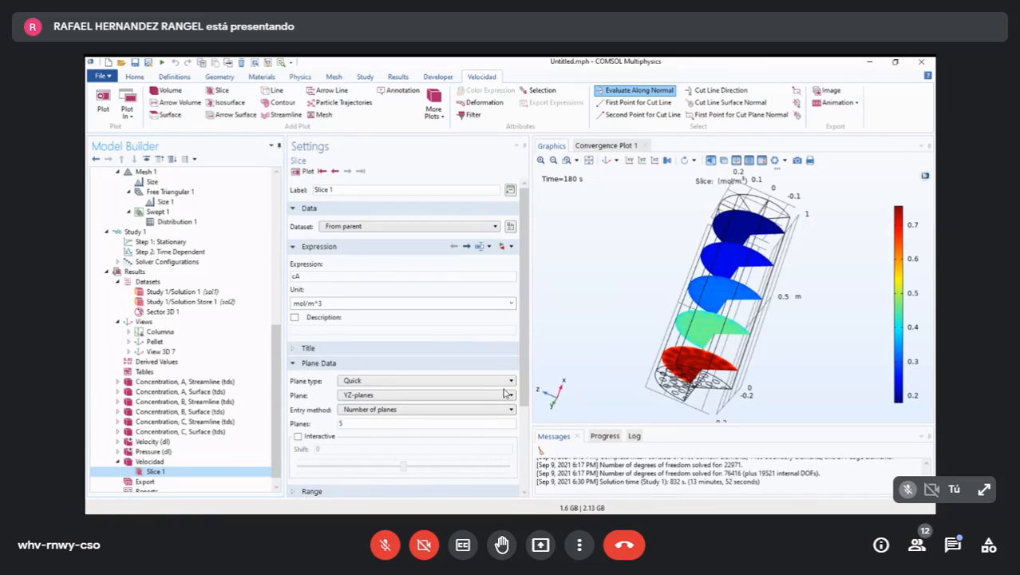
- Replace the slice expression with Darcy's velocity magnitude, dl.U, from the Darcy's Law velocity and pressure variables
{"action": "scroll", "coordinate": [504, 392], "scroll_direction": "down", "scroll_amount": 3}
{"action": "scroll", "coordinate": [503, 391], "scroll_direction": "up", "scroll_amount": 3}
{"action": "left_click", "coordinate": [501, 245]}
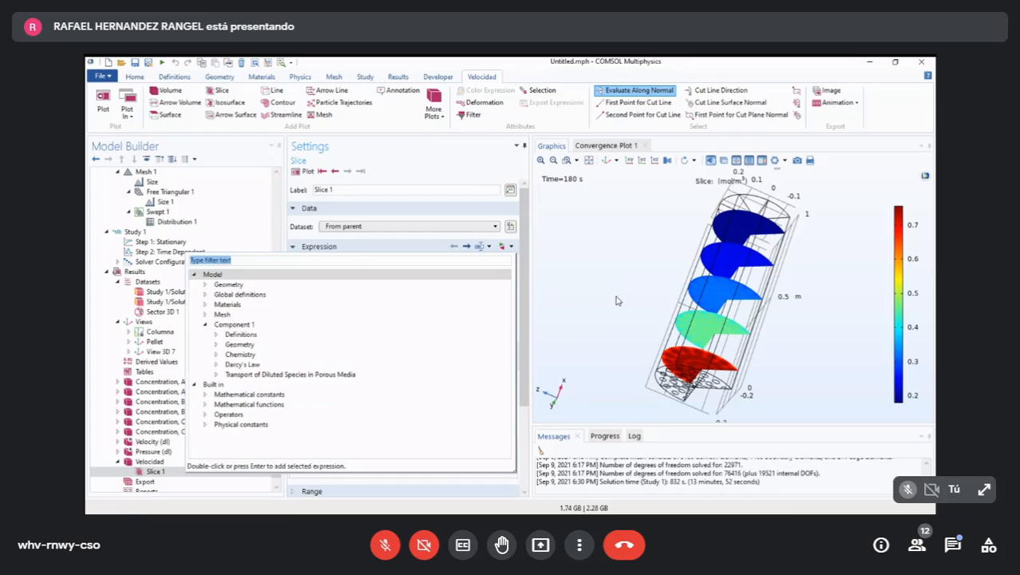
{"action": "left_click", "coordinate": [615, 300]}
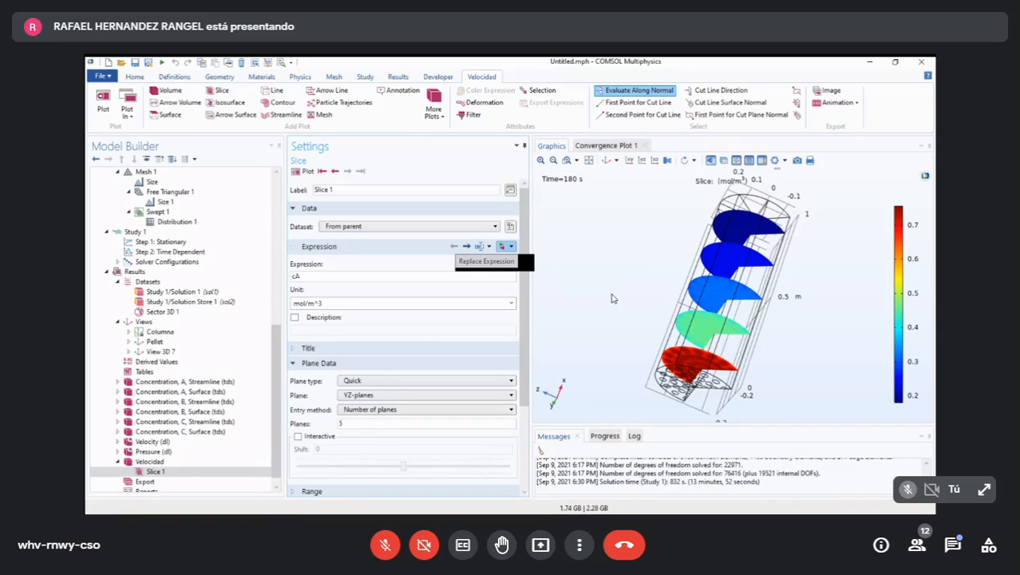
{"action": "left_click", "coordinate": [505, 247]}
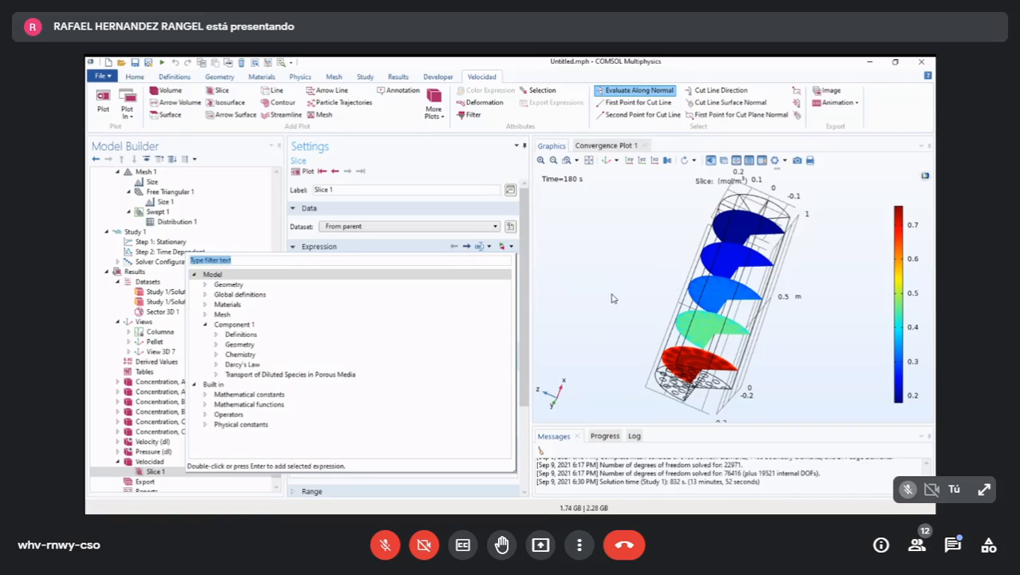
{"action": "left_click", "coordinate": [217, 365]}
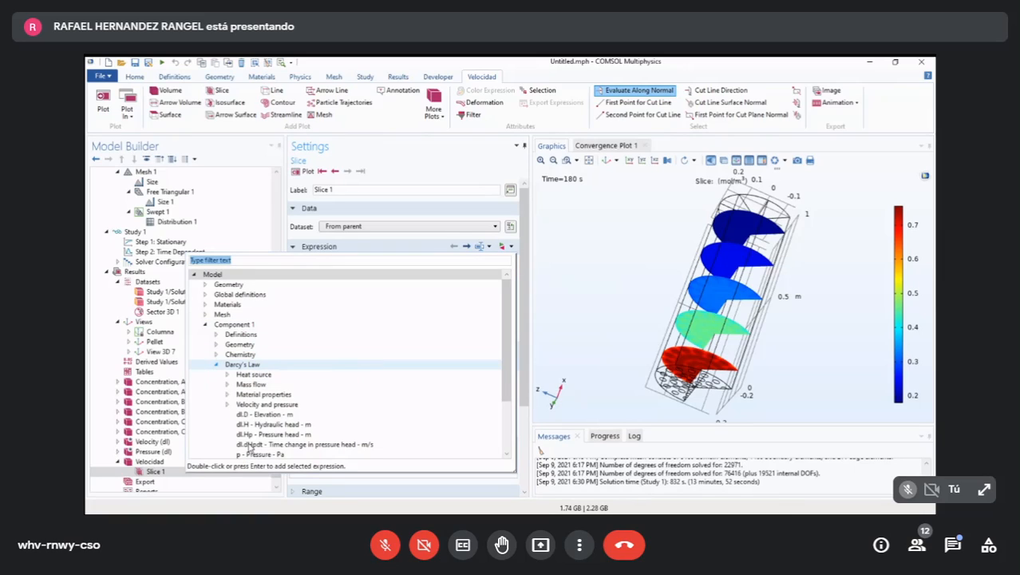
{"action": "scroll", "coordinate": [384, 468], "scroll_direction": "down", "scroll_amount": 2}
{"action": "scroll", "coordinate": [389, 471], "scroll_direction": "up", "scroll_amount": 2}
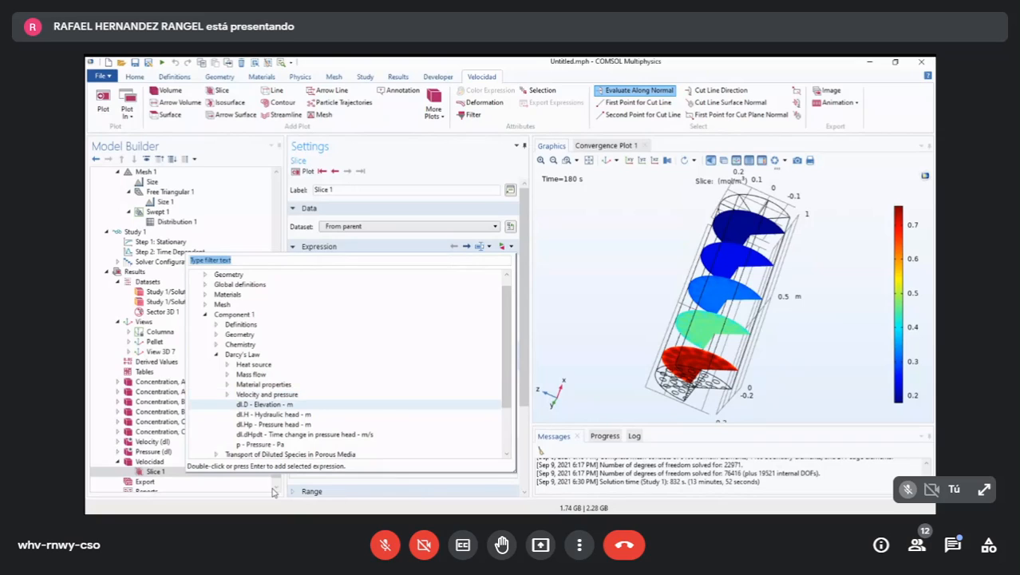
{"action": "left_click", "coordinate": [227, 394]}
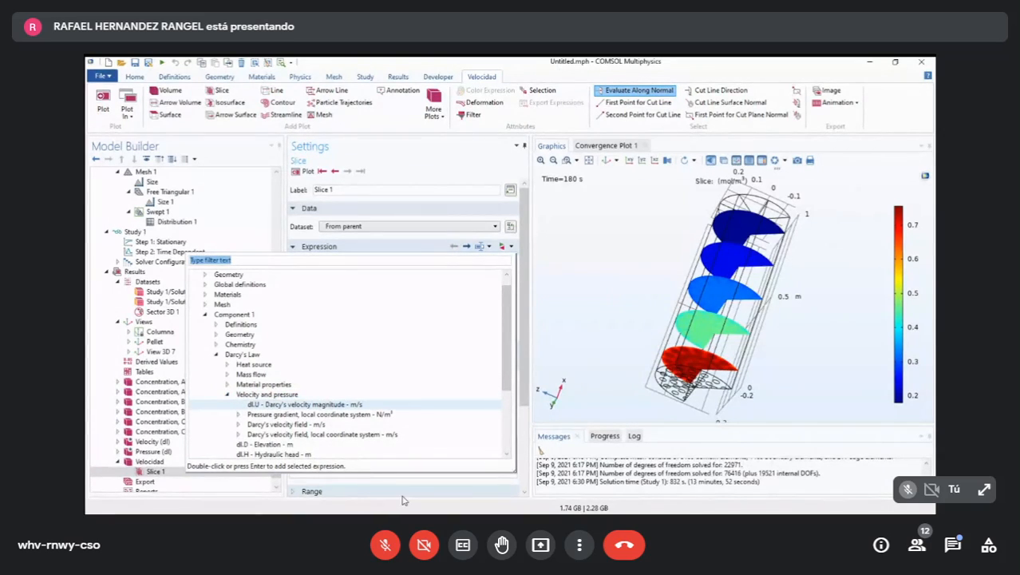
{"action": "left_click", "coordinate": [304, 404]}
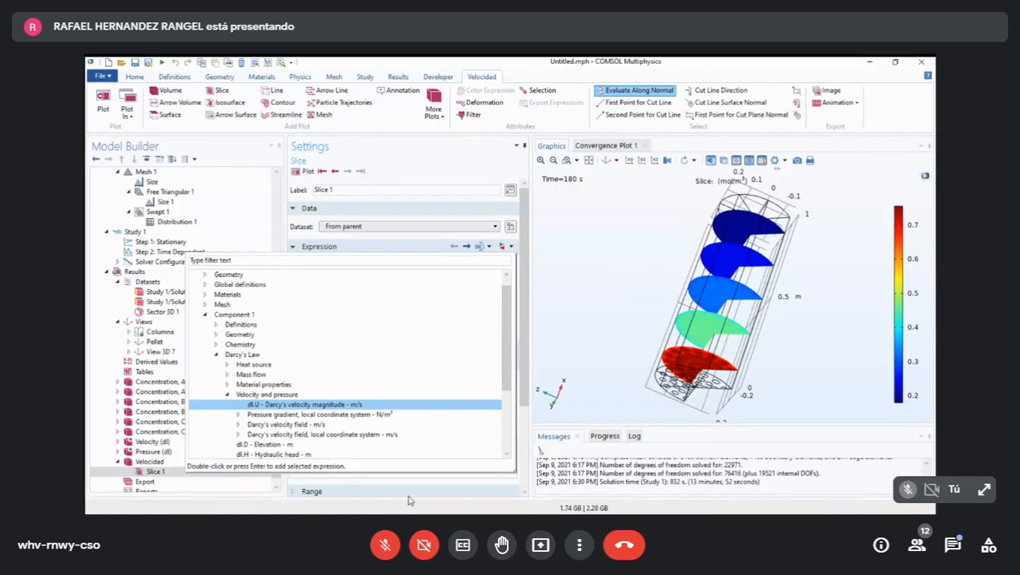
{"action": "key", "text": "Return"}
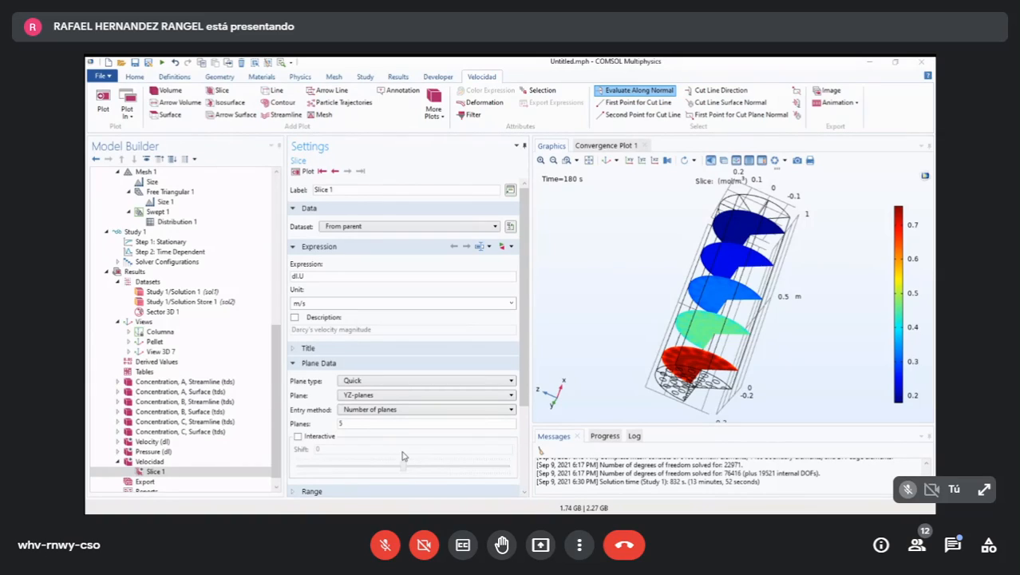
- Set the number of YZ-planes for the slice to 8 and plot the velocity slices
{"action": "left_click", "coordinate": [419, 513]}
{"action": "key", "text": "BackSpace"}
{"action": "type", "text": "8"}
{"action": "left_click", "coordinate": [304, 172]}
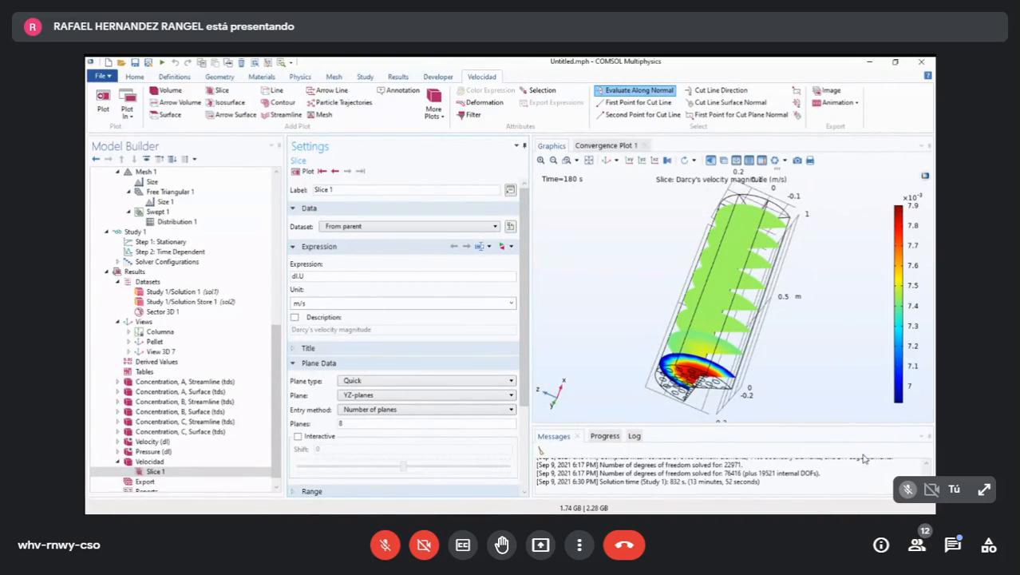
- Examine the Darcy velocity slices at the pellet-marked end of the column and along its length
{"action": "left_click_drag", "start_coordinate": [865, 459], "coordinate": [876, 381]}
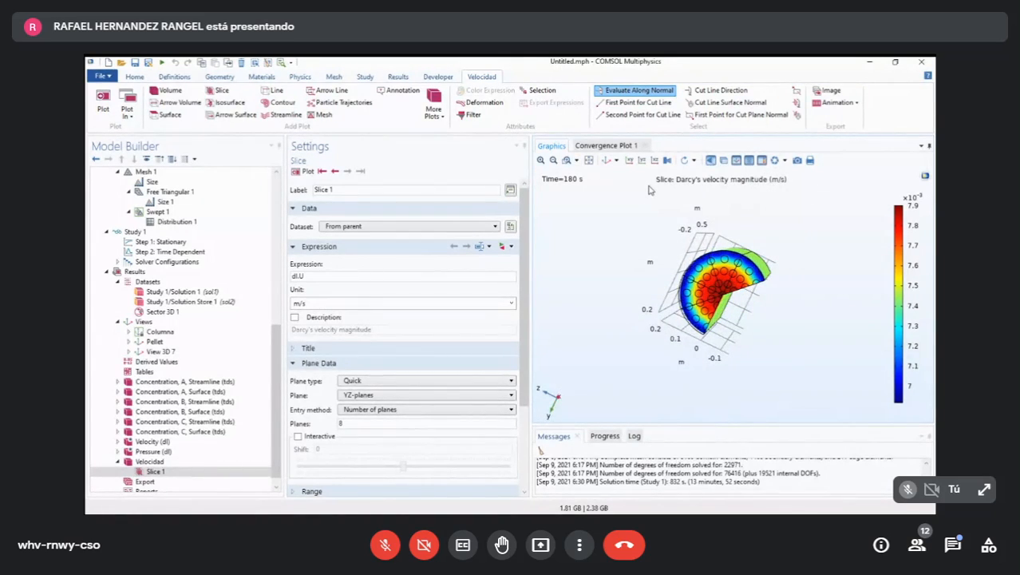
{"action": "scroll", "coordinate": [653, 192], "scroll_direction": "up", "scroll_amount": 4}
{"action": "mouse_move", "coordinate": [802, 281]}
{"action": "left_mouse_down"}
{"action": "mouse_move", "coordinate": [822, 294]}
{"action": "mouse_move", "coordinate": [835, 328]}
{"action": "mouse_move", "coordinate": [801, 281]}
{"action": "left_mouse_up"}
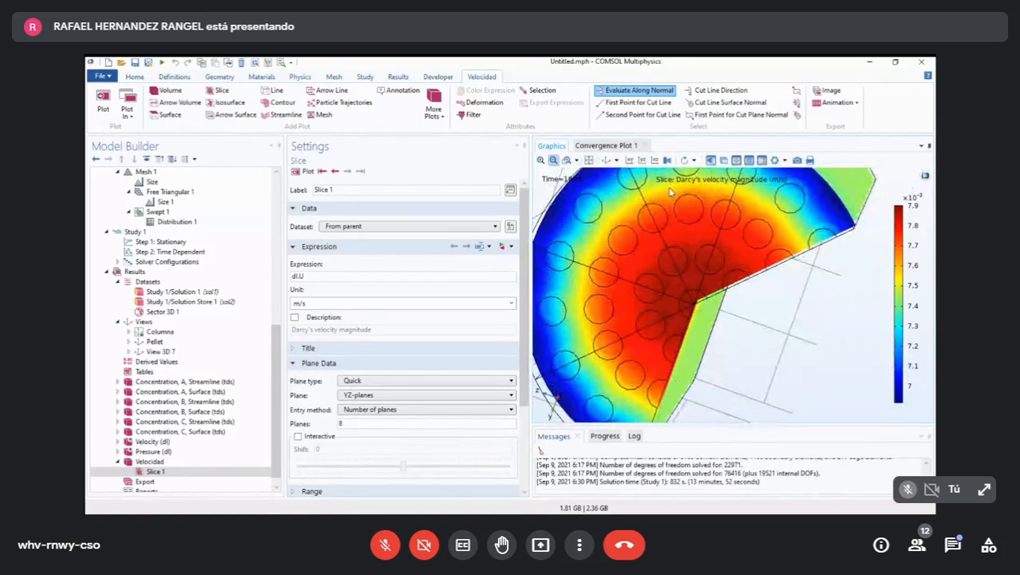
{"action": "left_click", "coordinate": [552, 160]}
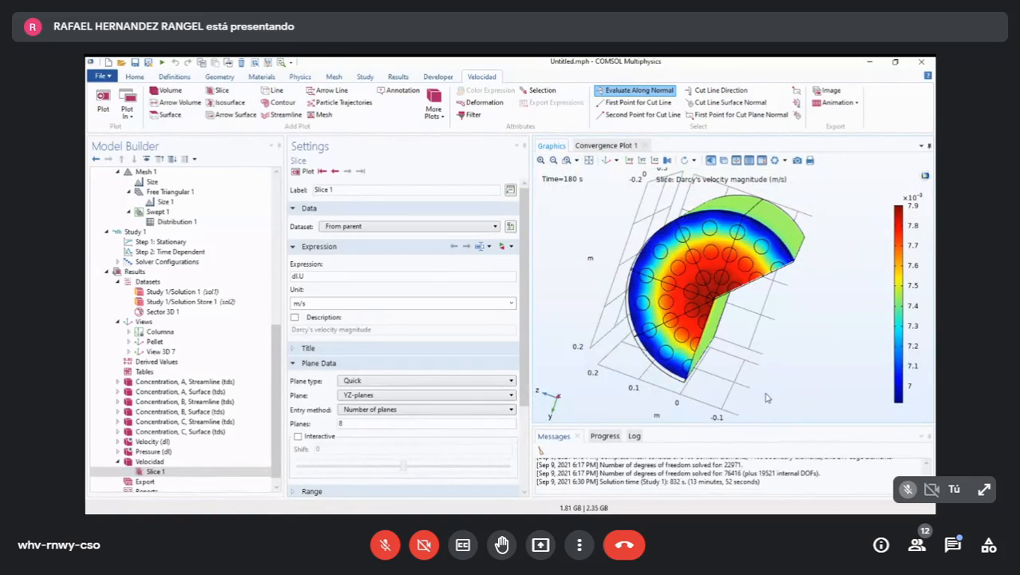
{"action": "mouse_move", "coordinate": [914, 309]}
{"action": "left_mouse_down"}
{"action": "mouse_move", "coordinate": [898, 321]}
{"action": "mouse_move", "coordinate": [798, 265]}
{"action": "mouse_move", "coordinate": [899, 314]}
{"action": "left_mouse_up"}
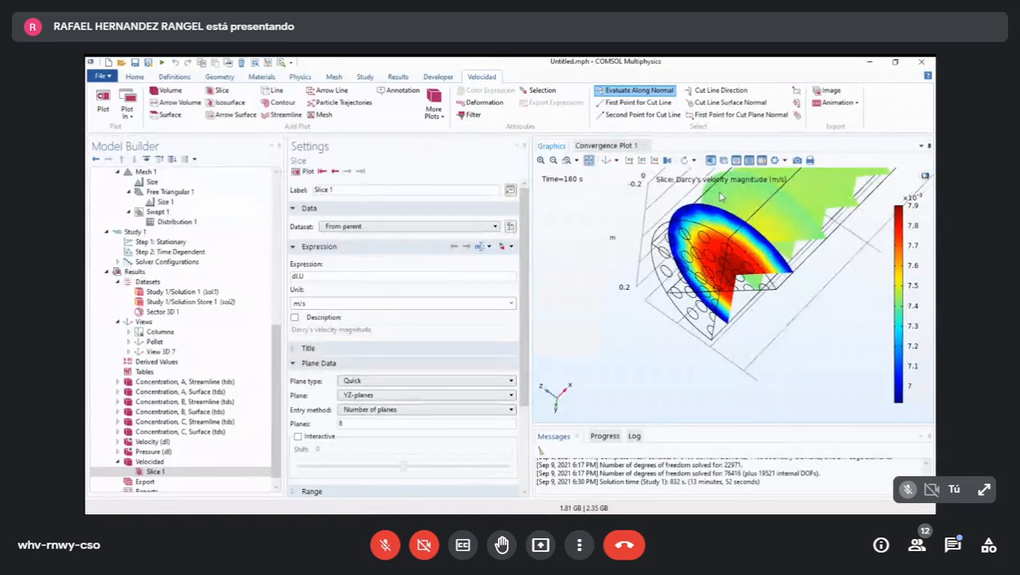
{"action": "left_click", "coordinate": [589, 161]}
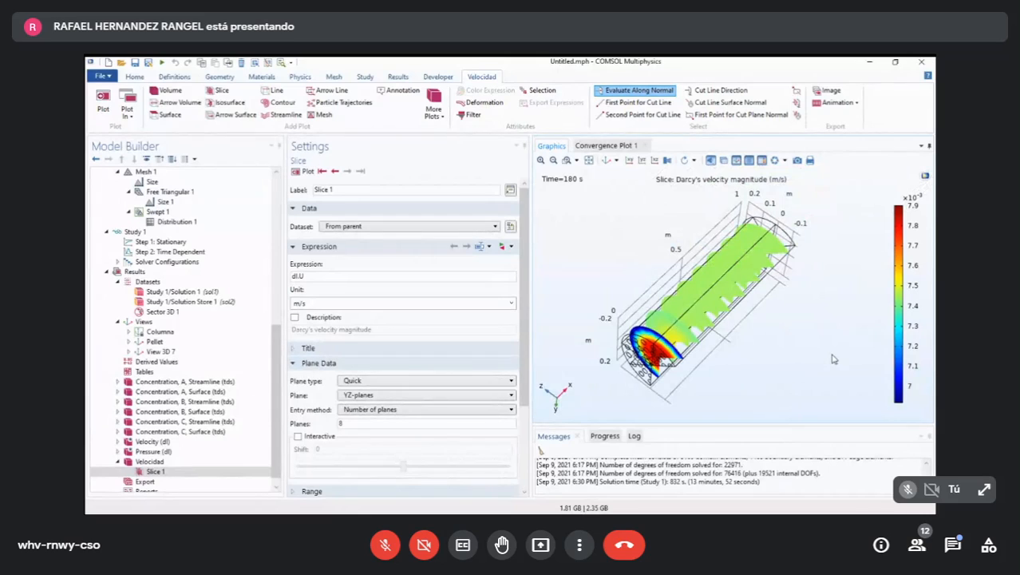
{"action": "left_click_drag", "start_coordinate": [813, 404], "coordinate": [927, 375]}
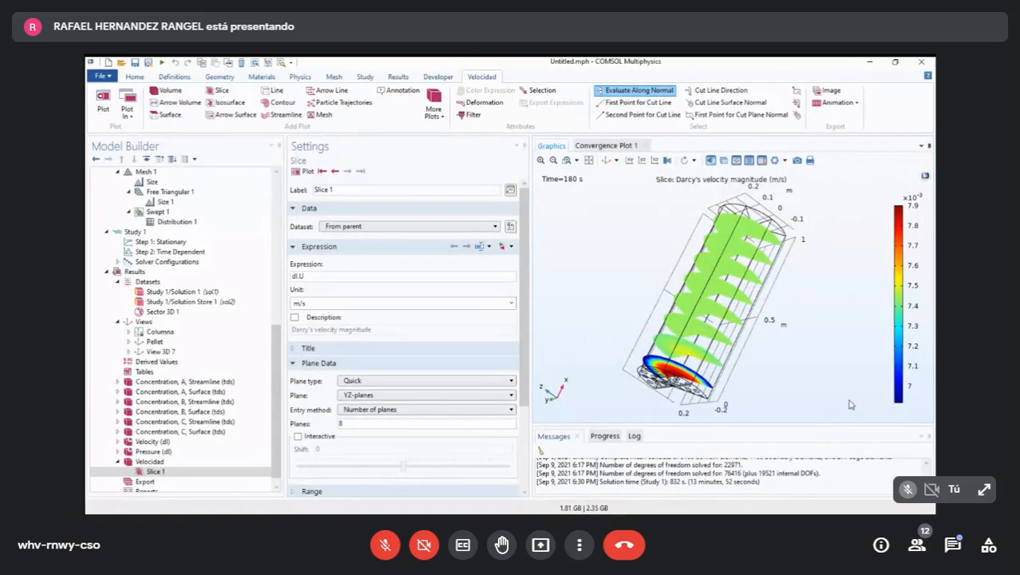
{"action": "left_click_drag", "start_coordinate": [851, 405], "coordinate": [845, 366]}
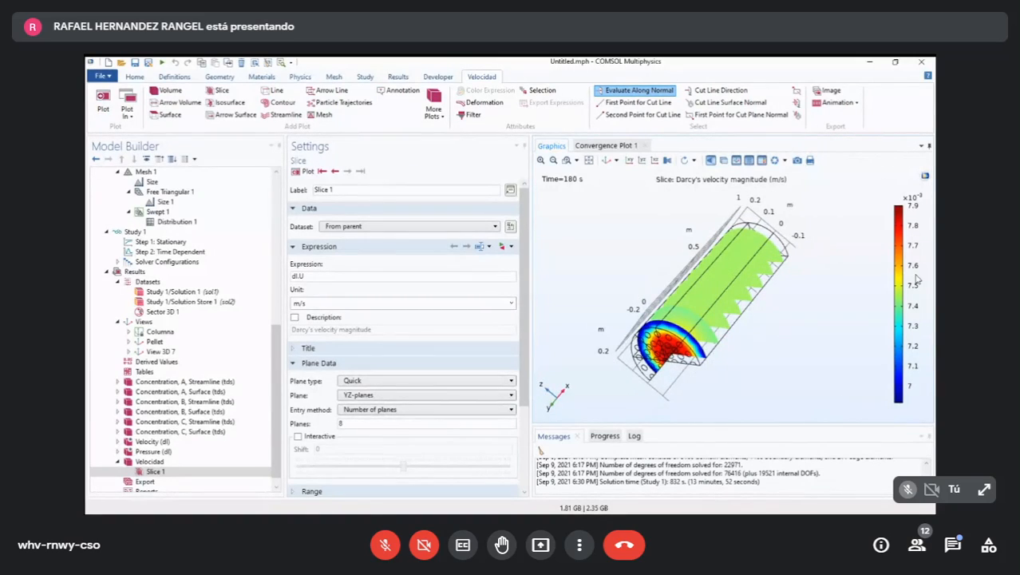
{"action": "left_click_drag", "start_coordinate": [851, 401], "coordinate": [875, 364]}
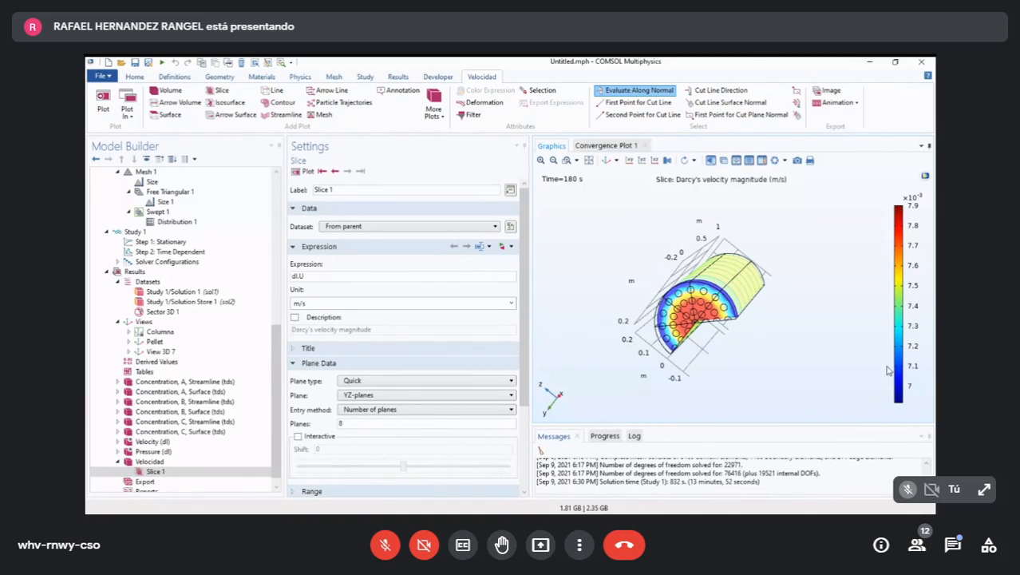
{"action": "mouse_move", "coordinate": [872, 380]}
{"action": "left_mouse_down"}
{"action": "mouse_move", "coordinate": [846, 345]}
{"action": "mouse_move", "coordinate": [865, 383]}
{"action": "mouse_move", "coordinate": [862, 371]}
{"action": "left_mouse_up"}
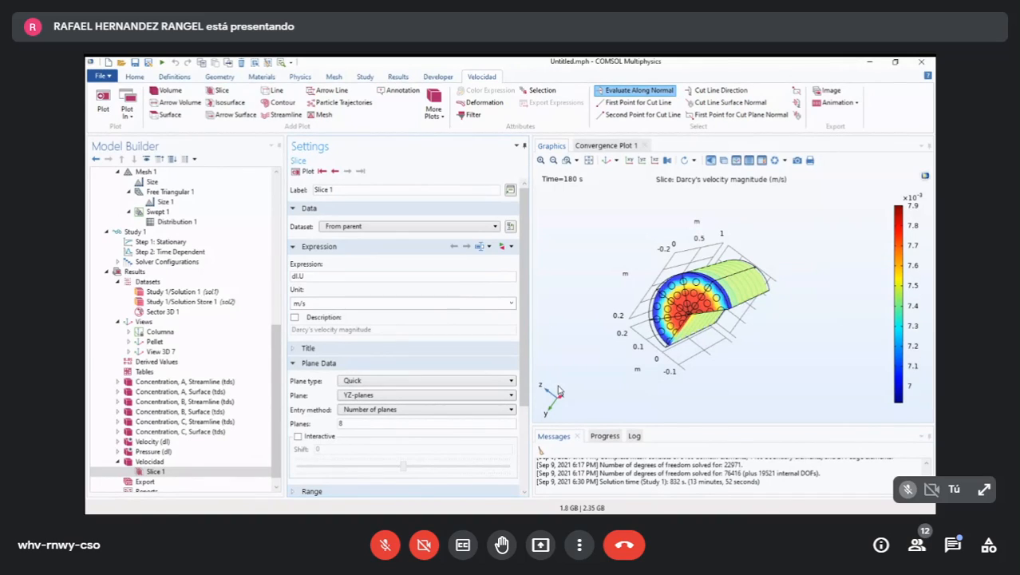
{"action": "scroll", "coordinate": [228, 443], "scroll_direction": "up", "scroll_amount": 10}
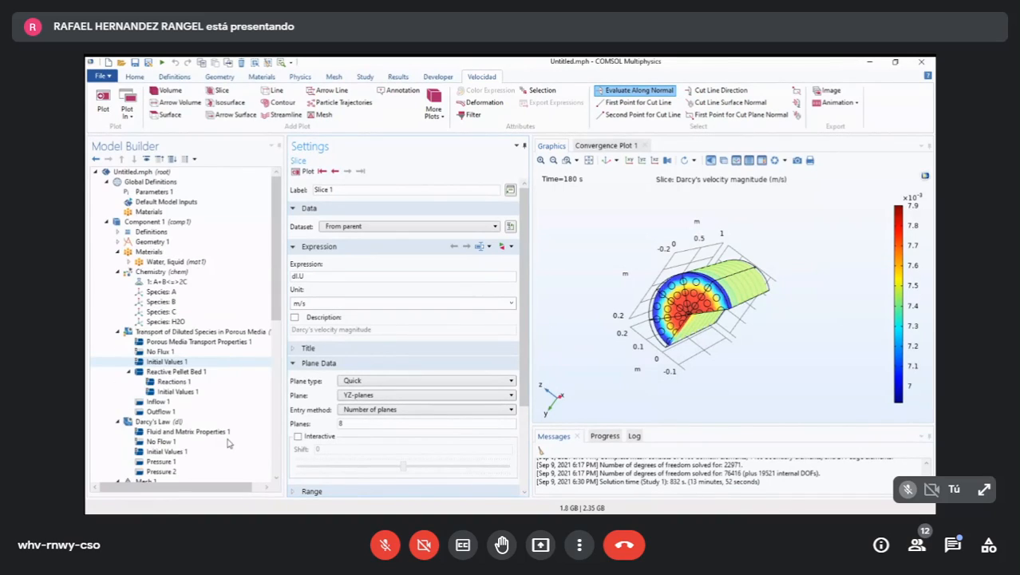
{"action": "scroll", "coordinate": [228, 443], "scroll_direction": "down", "scroll_amount": 10}
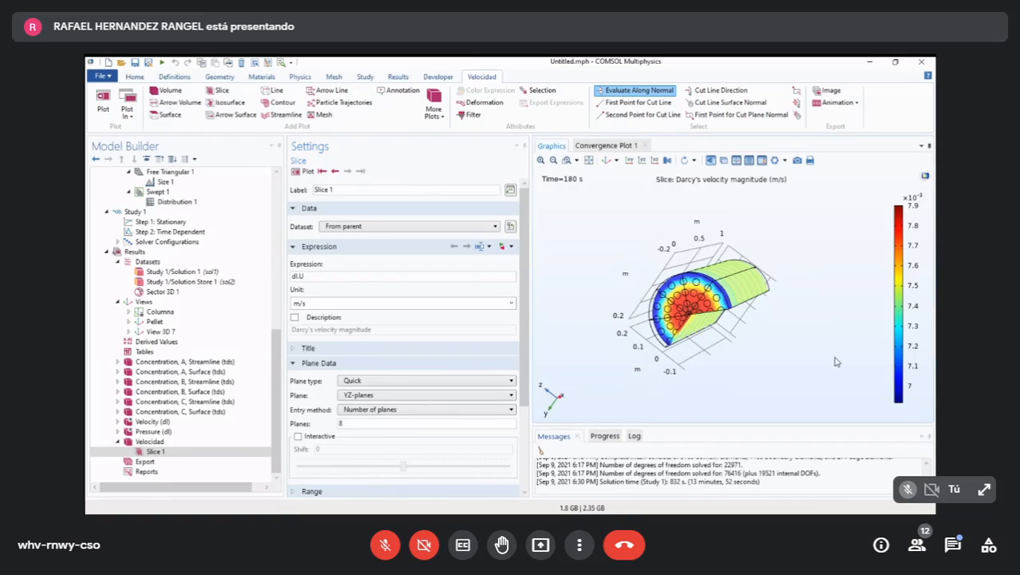
{"action": "left_click_drag", "start_coordinate": [836, 362], "coordinate": [845, 421]}
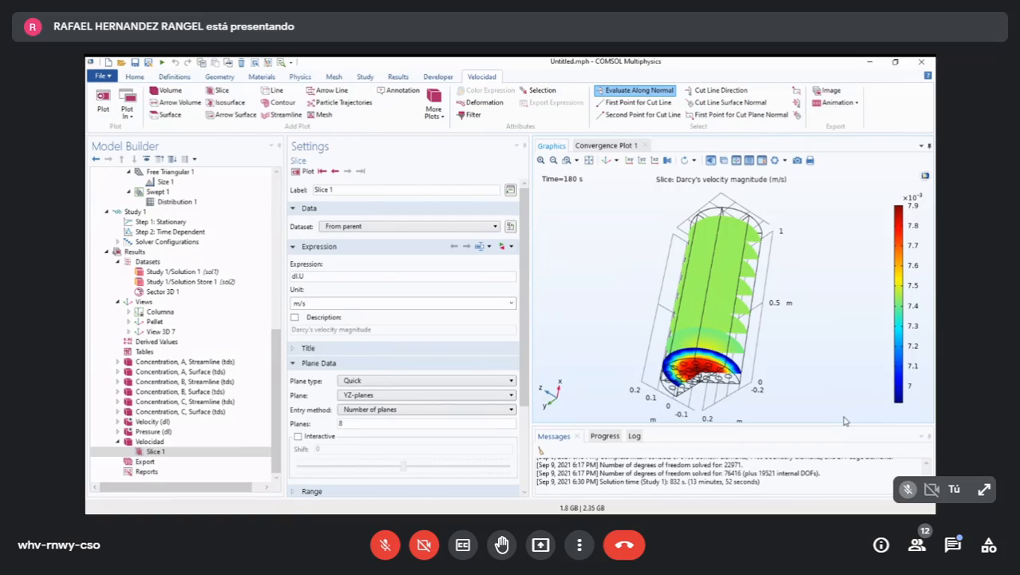
{"action": "scroll", "coordinate": [240, 431], "scroll_direction": "up", "scroll_amount": 6}
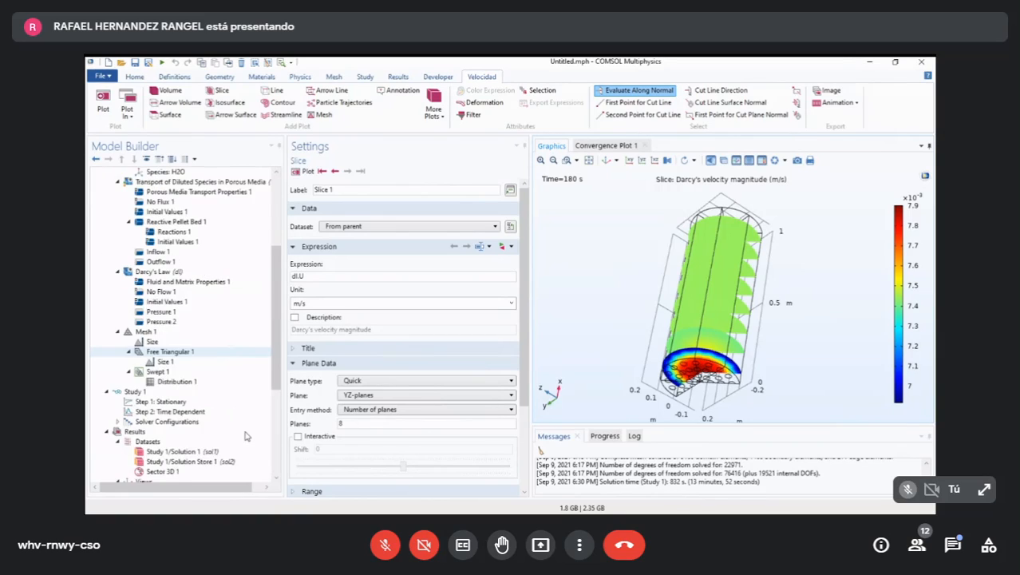
{"action": "scroll", "coordinate": [246, 436], "scroll_direction": "down", "scroll_amount": 6}
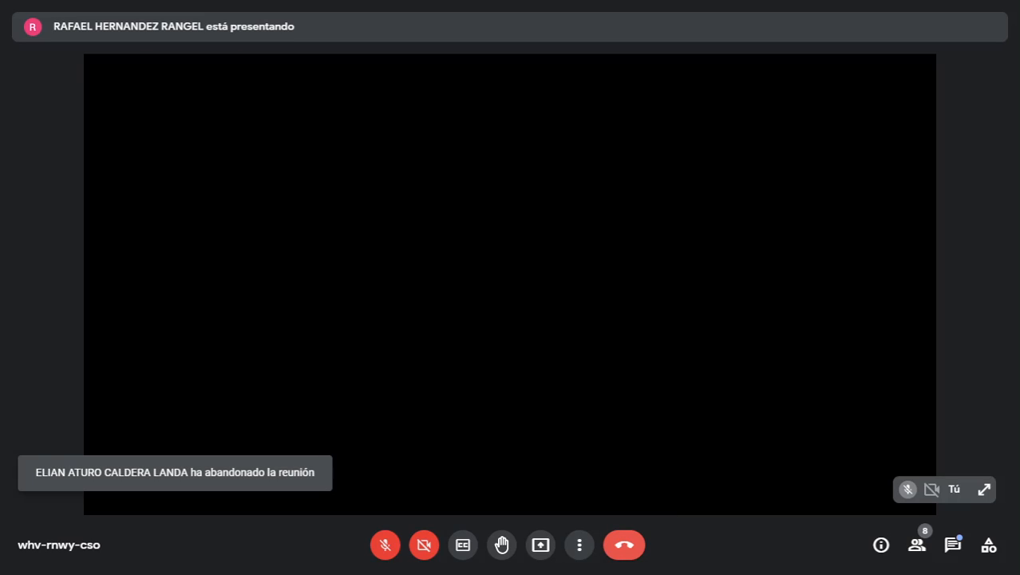
- Leave the Google Meet call and switch to OBS
{"action": "left_click", "coordinate": [624, 544]}
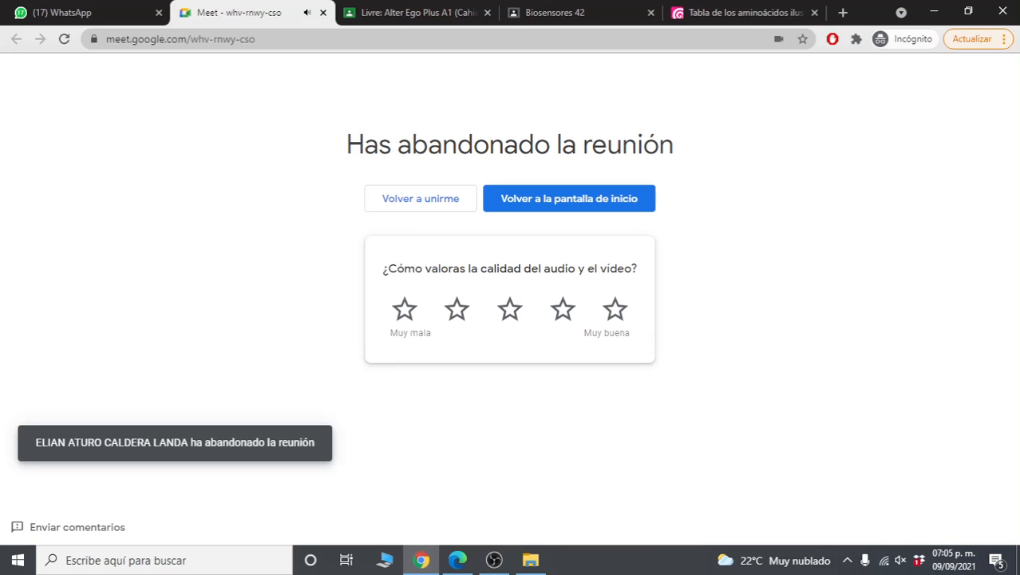
{"action": "left_click", "coordinate": [494, 559]}
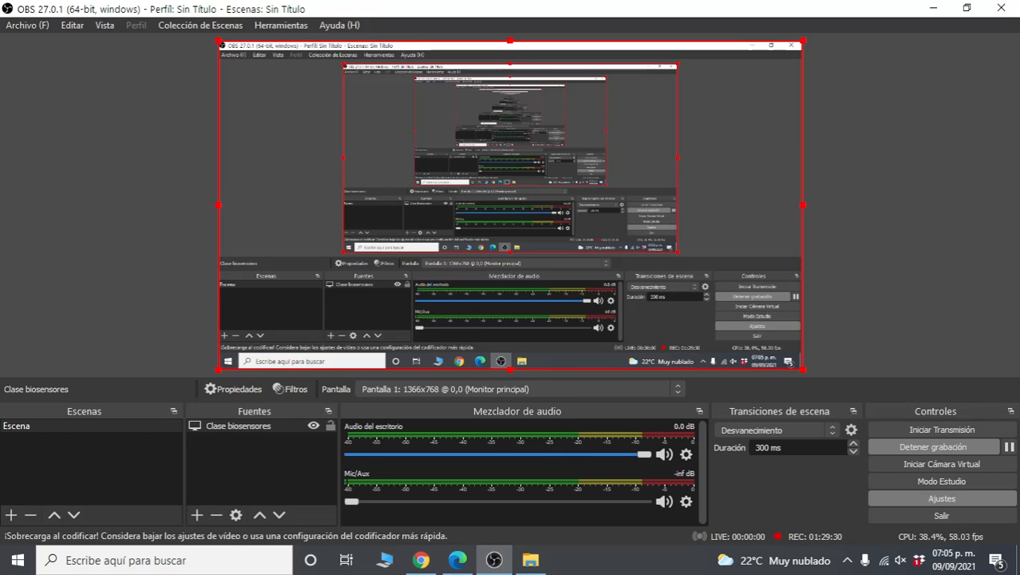